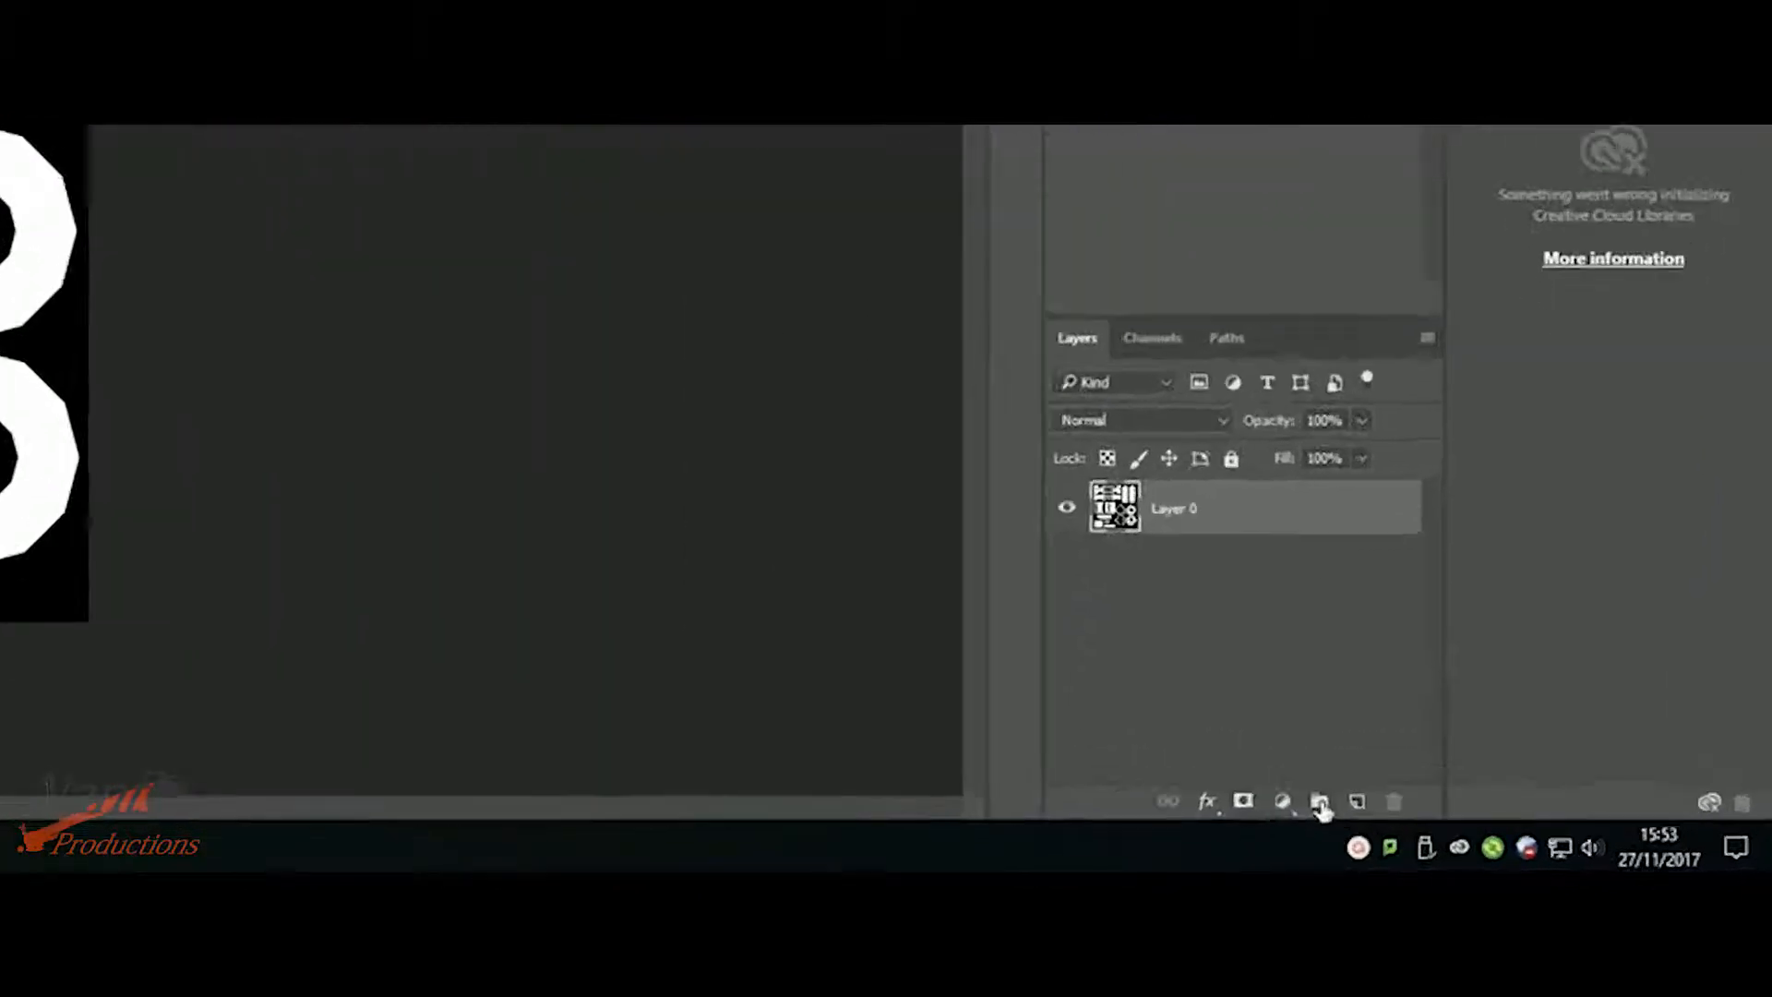
# - Create three layer groups above Layer 0 and name the topmost one UVW
pyautogui.click(1542, 835)
pyautogui.click(1542, 835)
pyautogui.click(1542, 835)
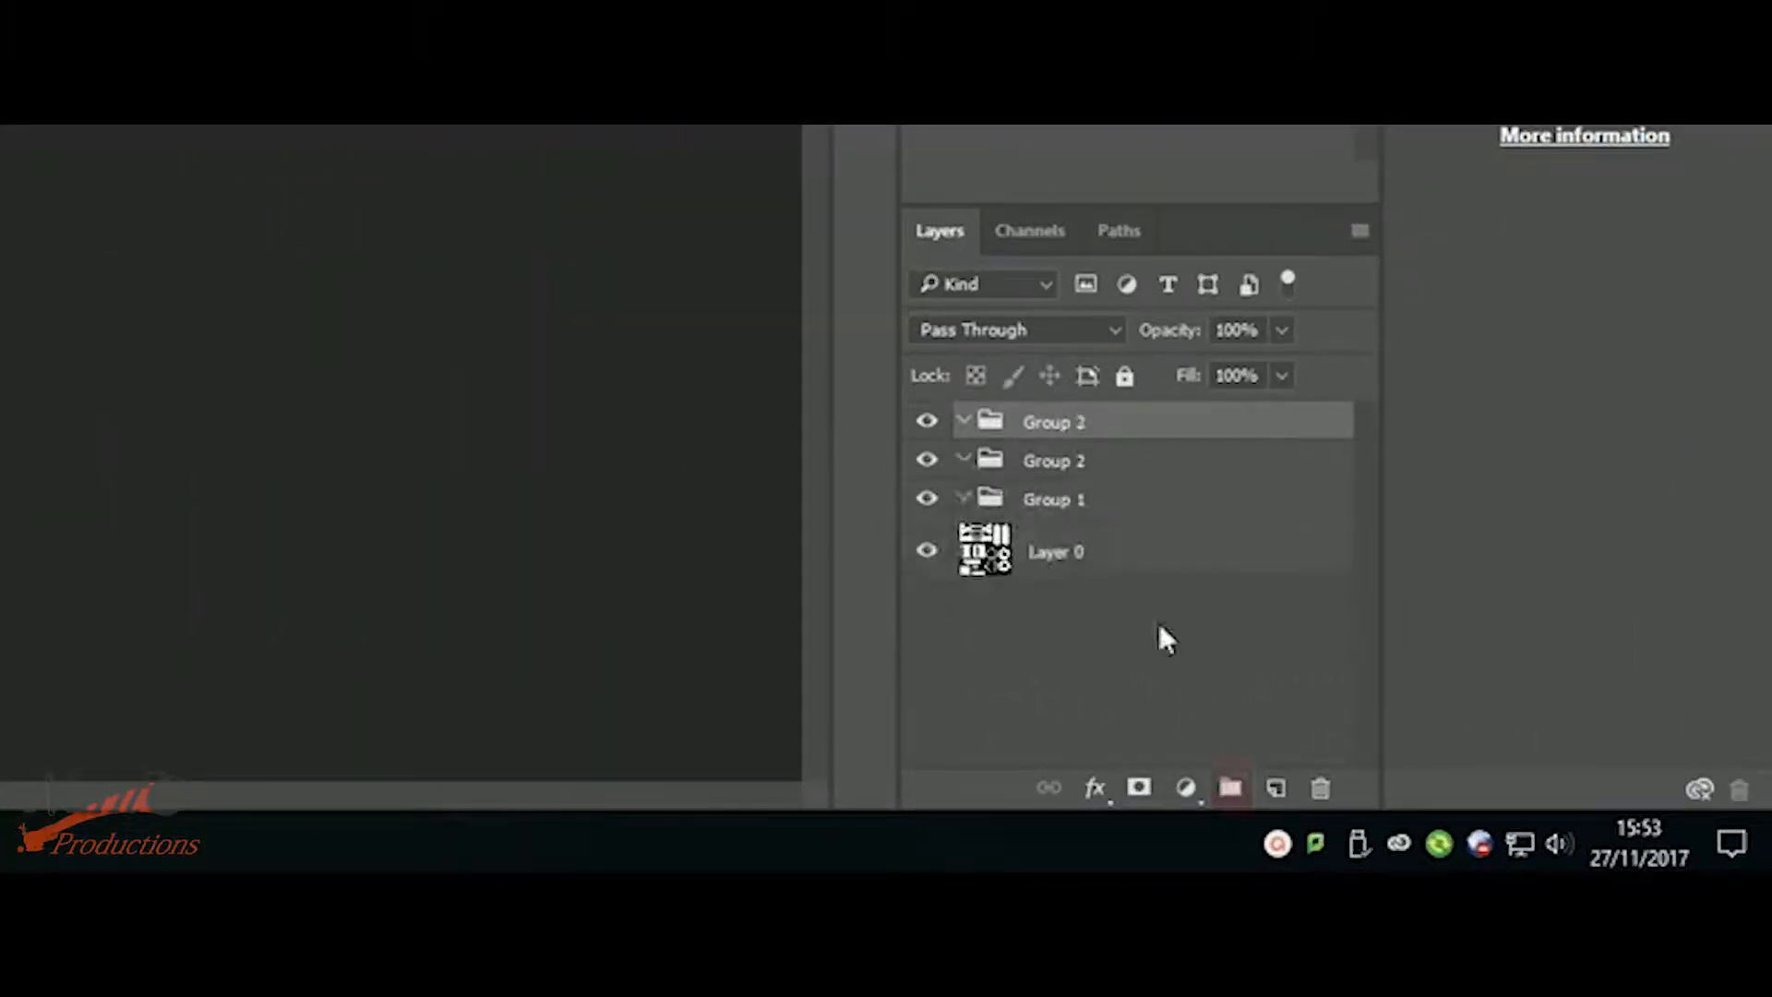
pyautogui.doubleClick(1080, 423)
pyautogui.write('UVW')
pyautogui.press('Return')
# - Rename the middle group Textures and the lowest group Selection, and move Layer 0 into the UVW group
pyautogui.doubleClick(1069, 461)
pyautogui.write('Texture')
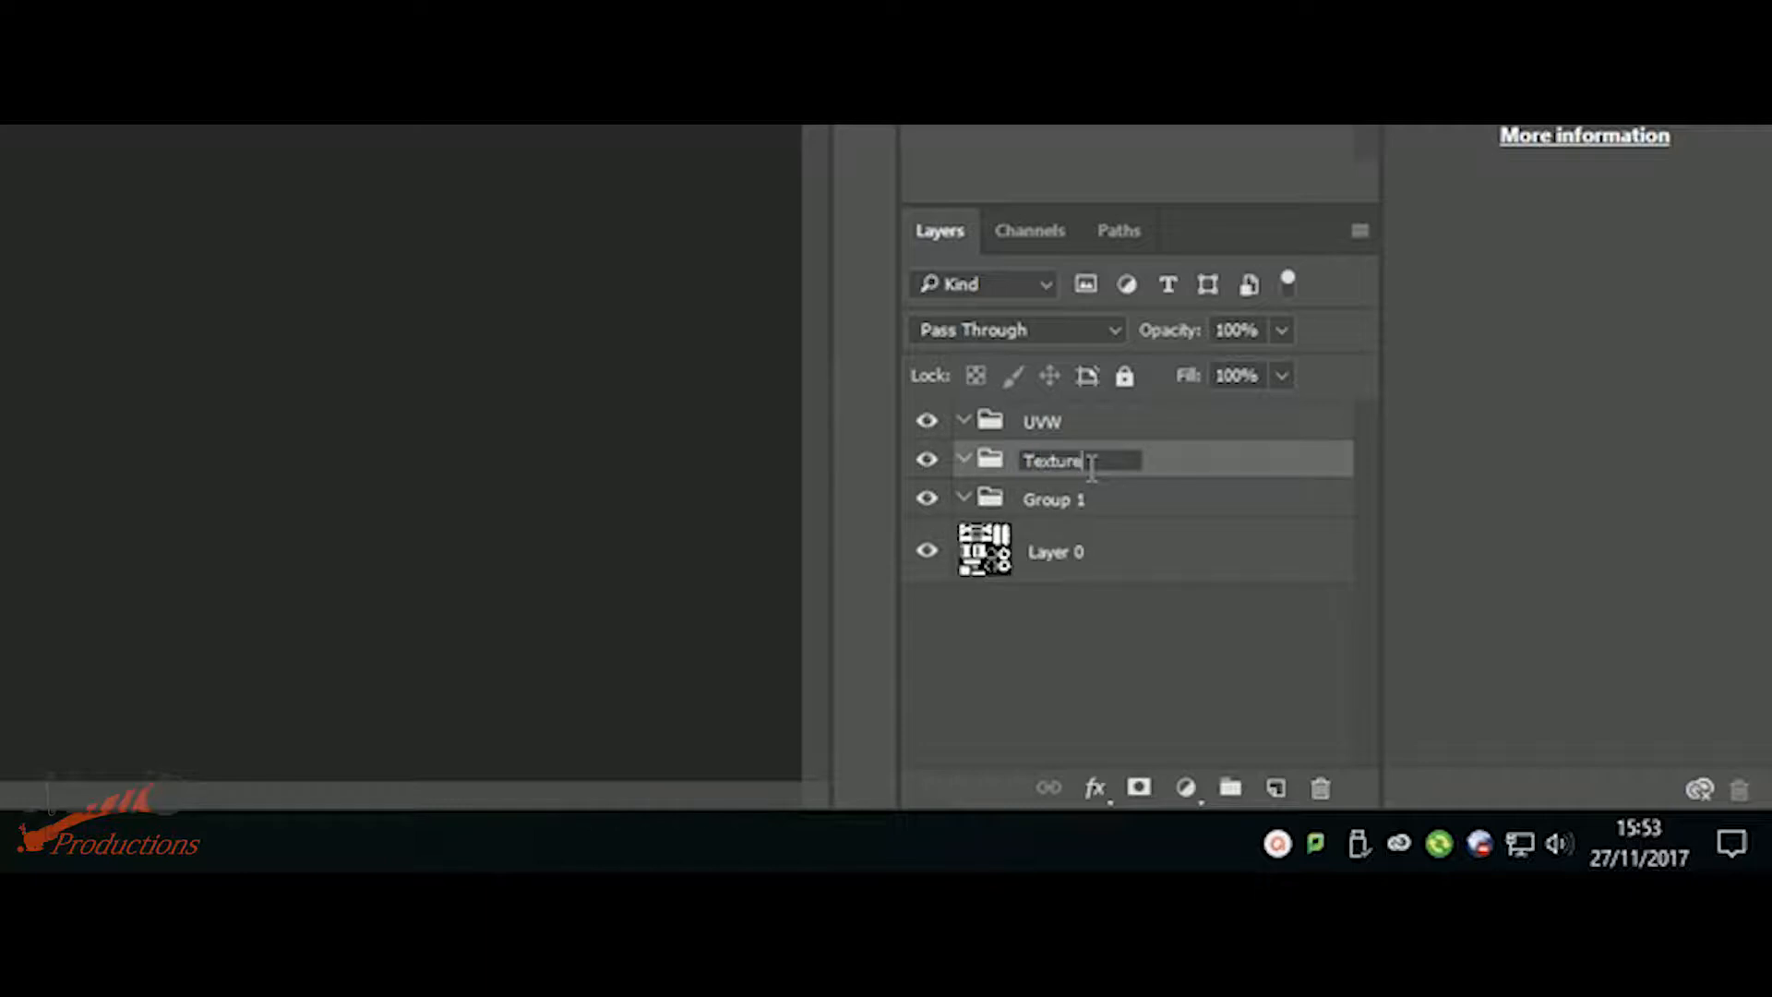
pyautogui.write('s')
pyautogui.press('Return')
pyautogui.doubleClick(1080, 502)
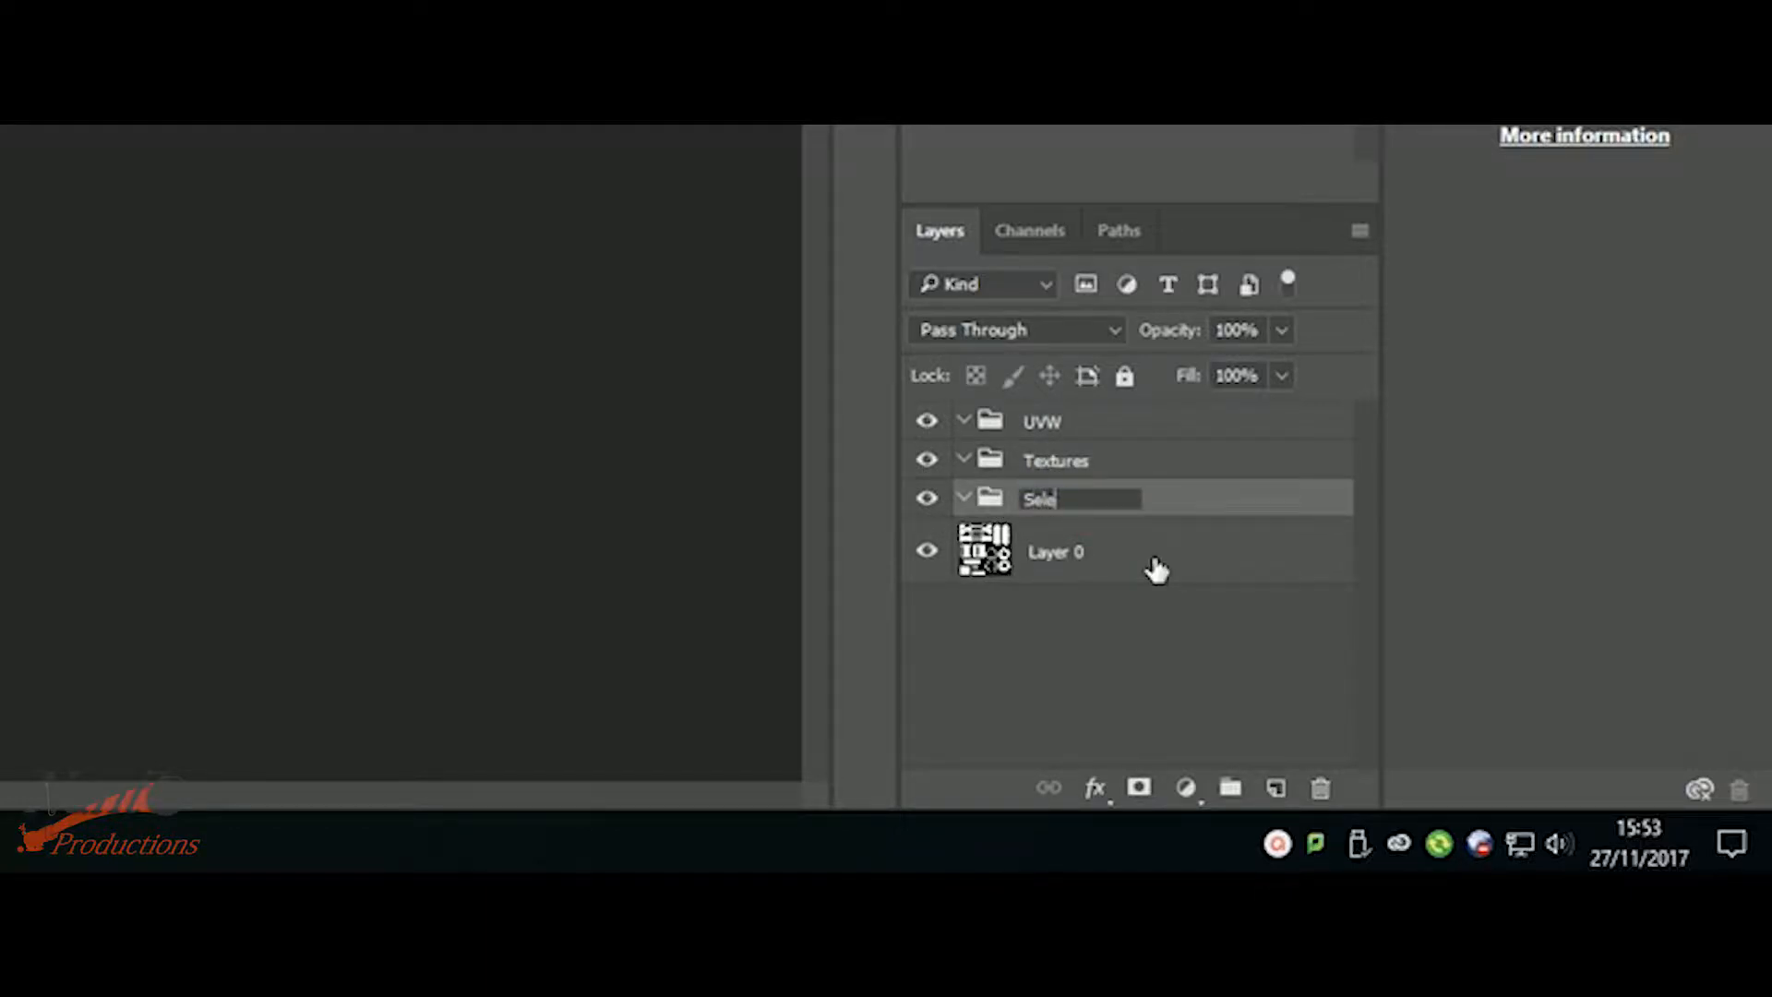
pyautogui.press('Return')
pyautogui.moveTo(1068, 573); pyautogui.dragTo(1067, 461)
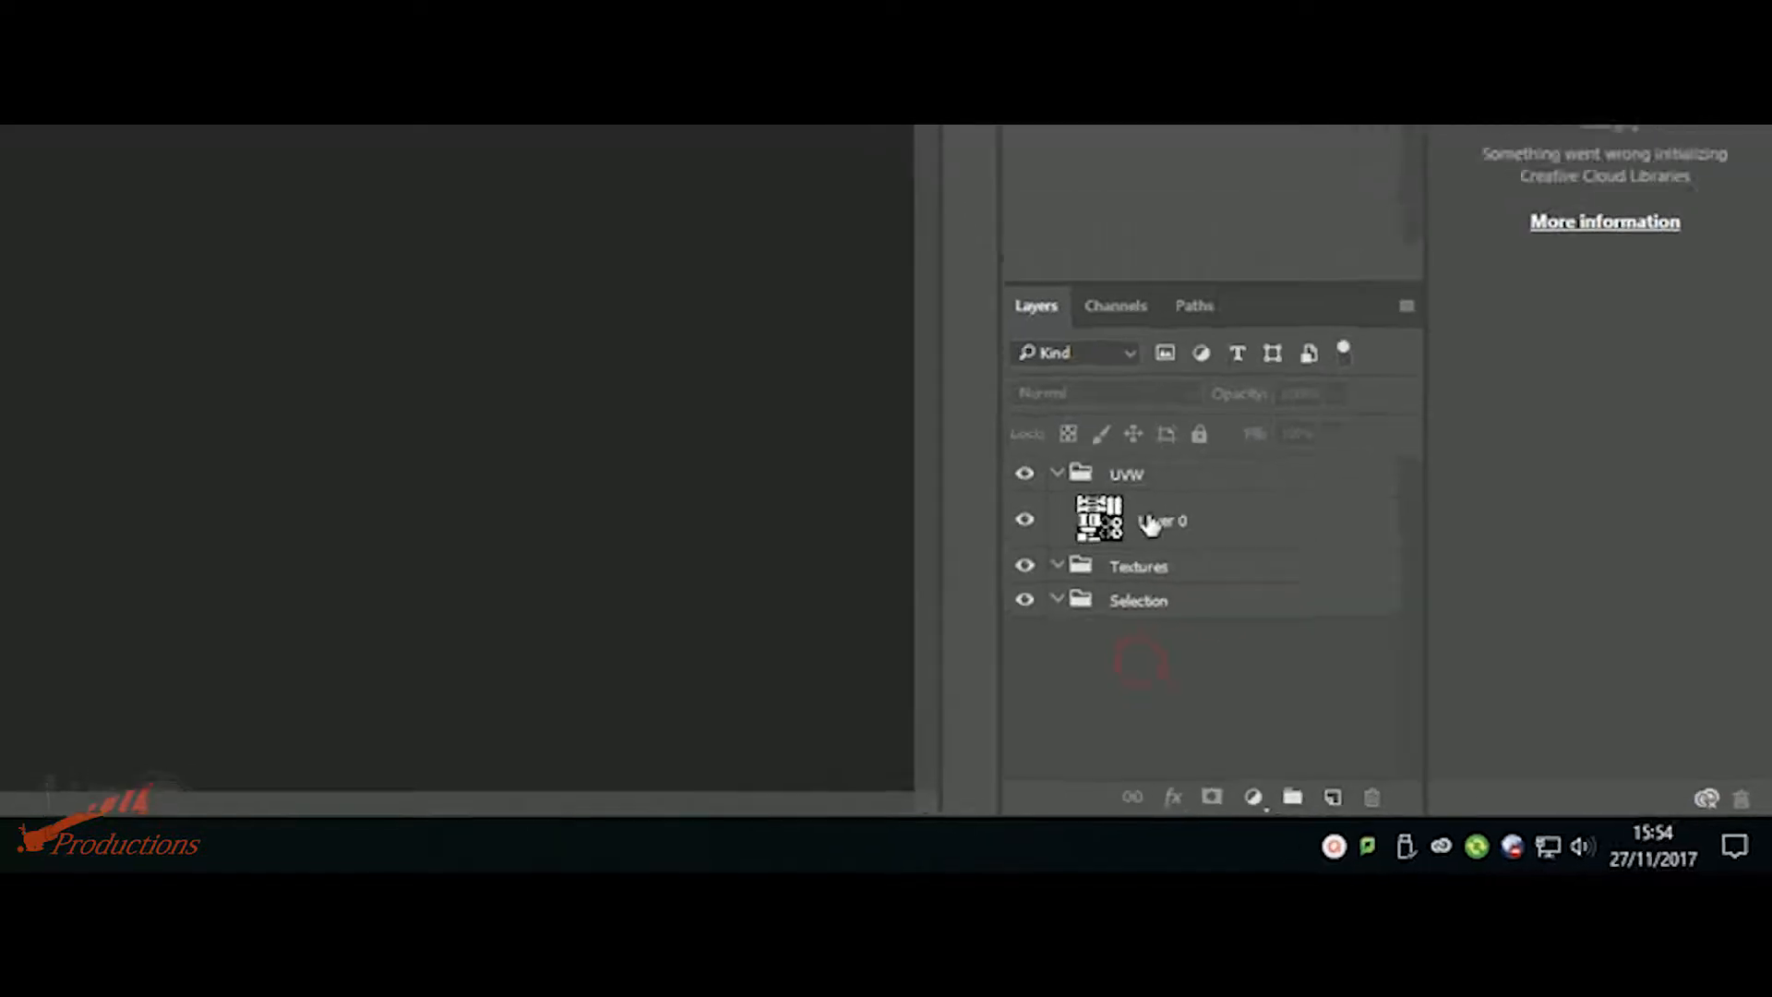
# - Copy the two wide slotted pieces from Layer 0 to a new layer in the Selection group and fill its empty background black
pyautogui.press('w')
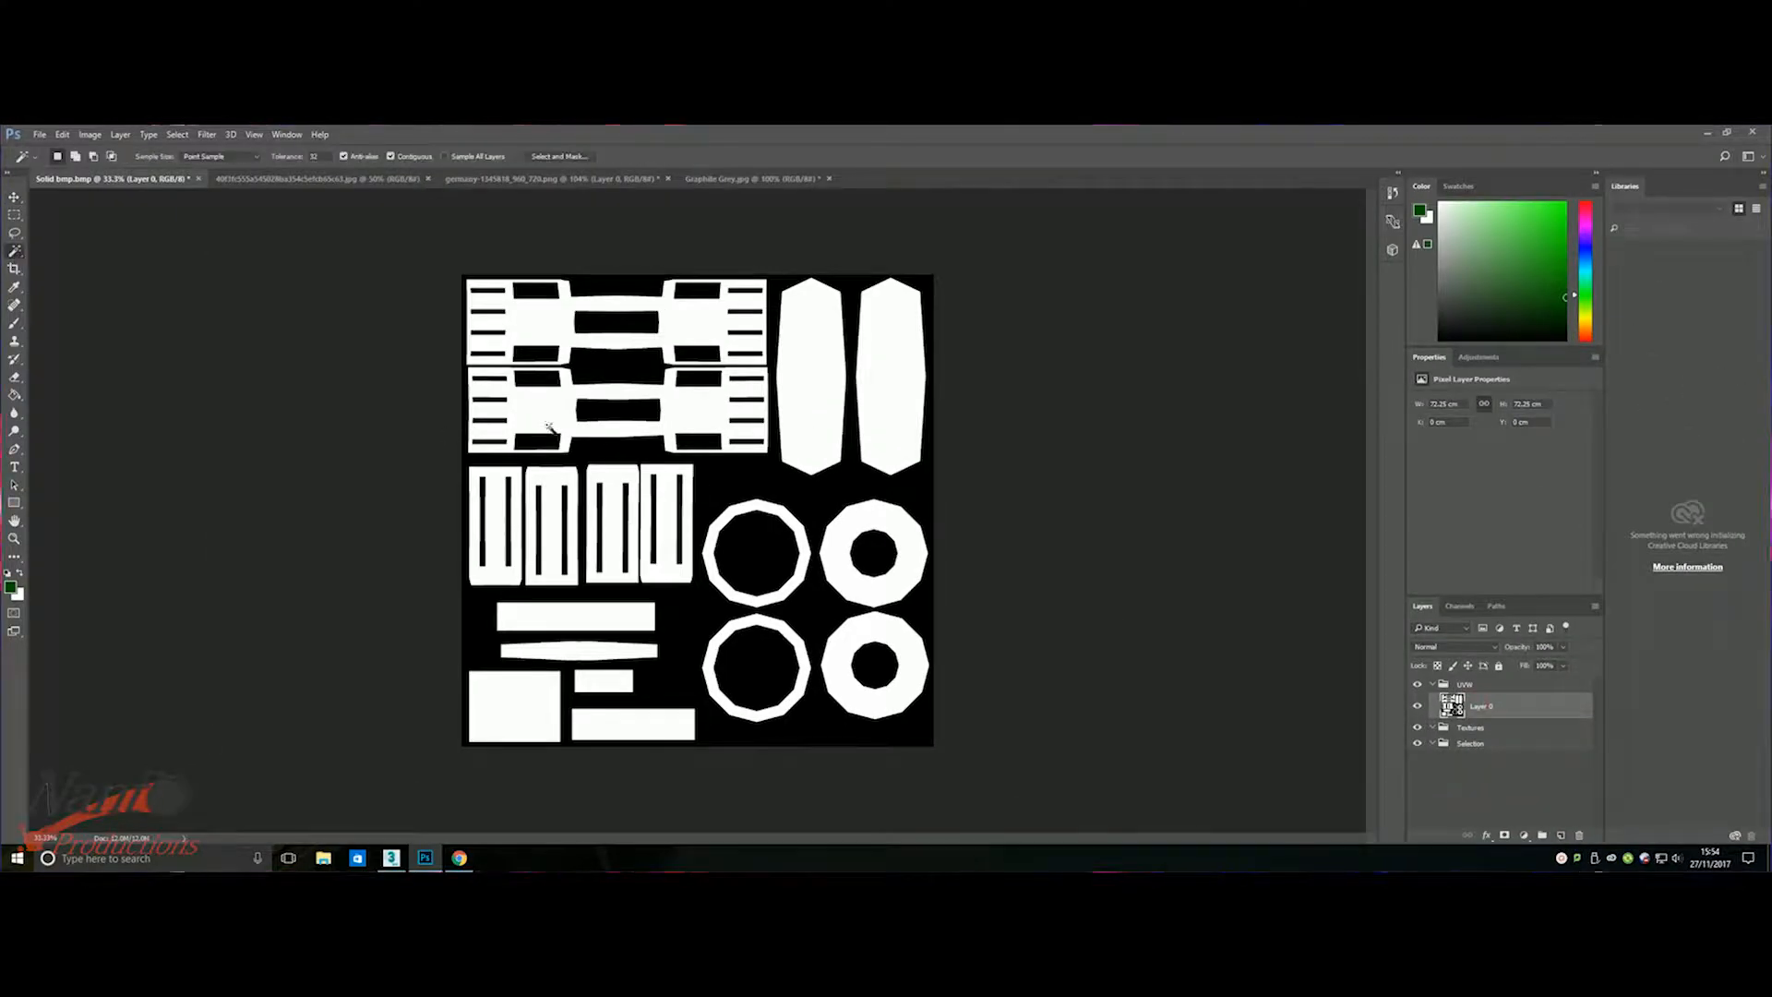
pyautogui.click(556, 328)
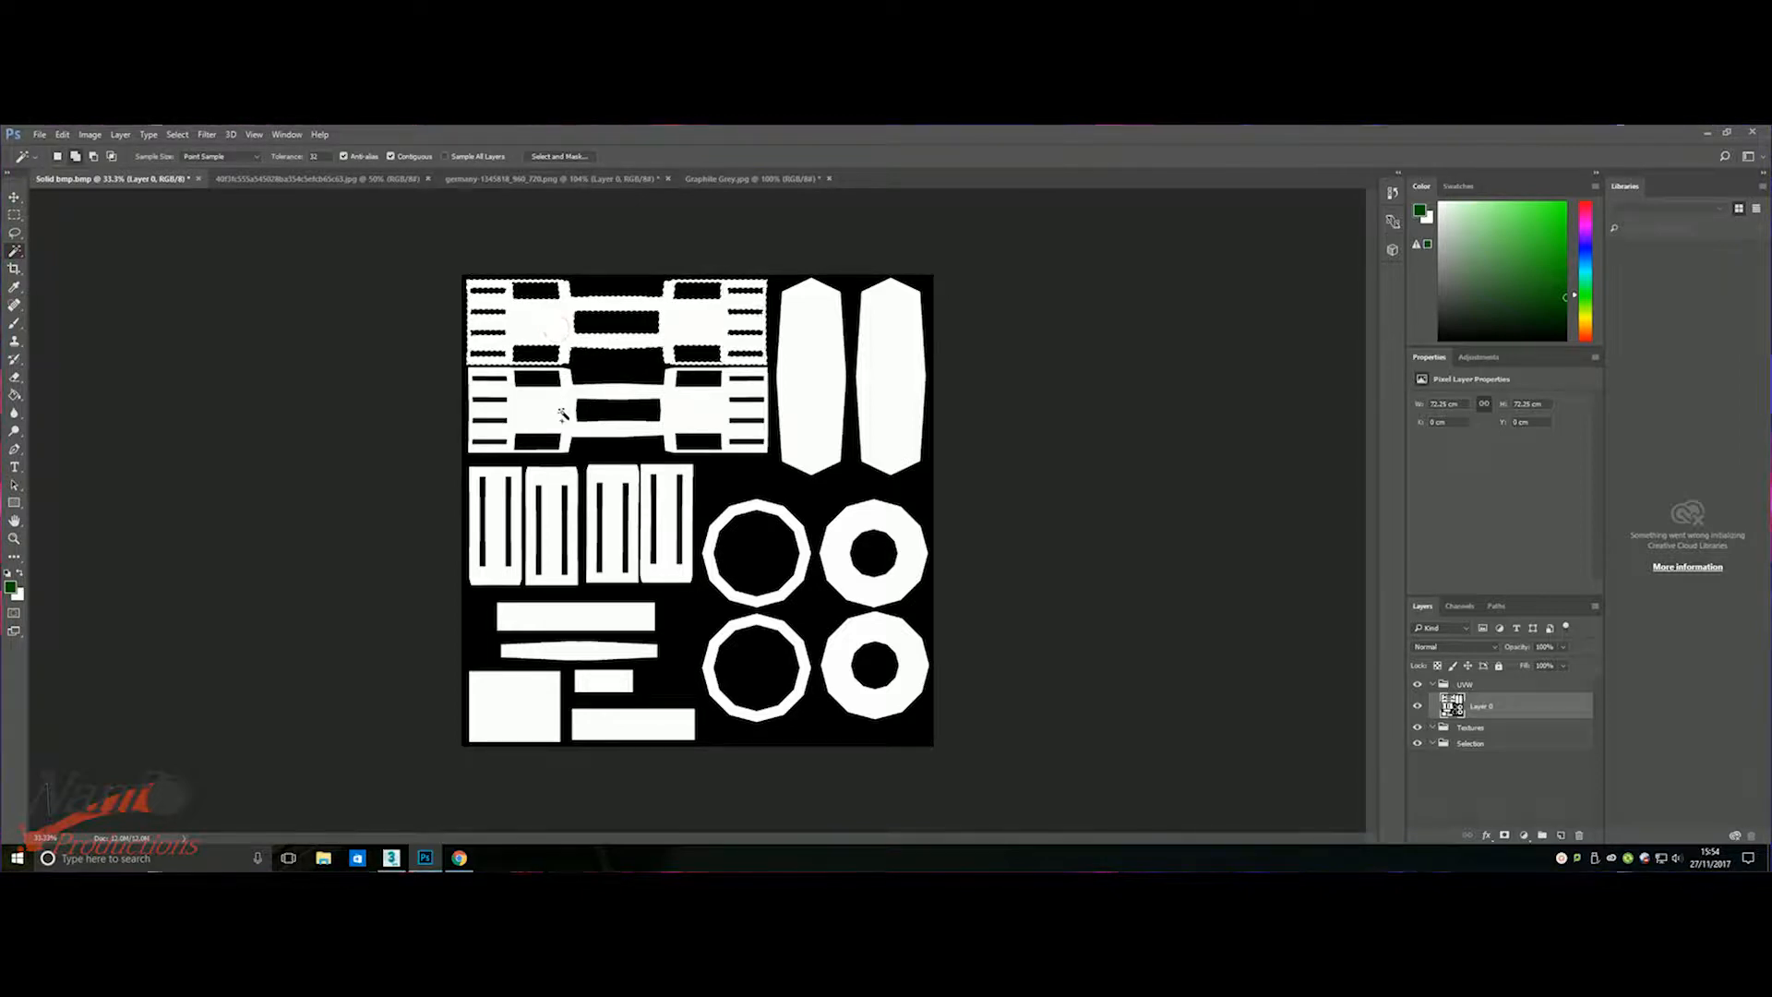
pyautogui.hotkey('ctrl', 'j')
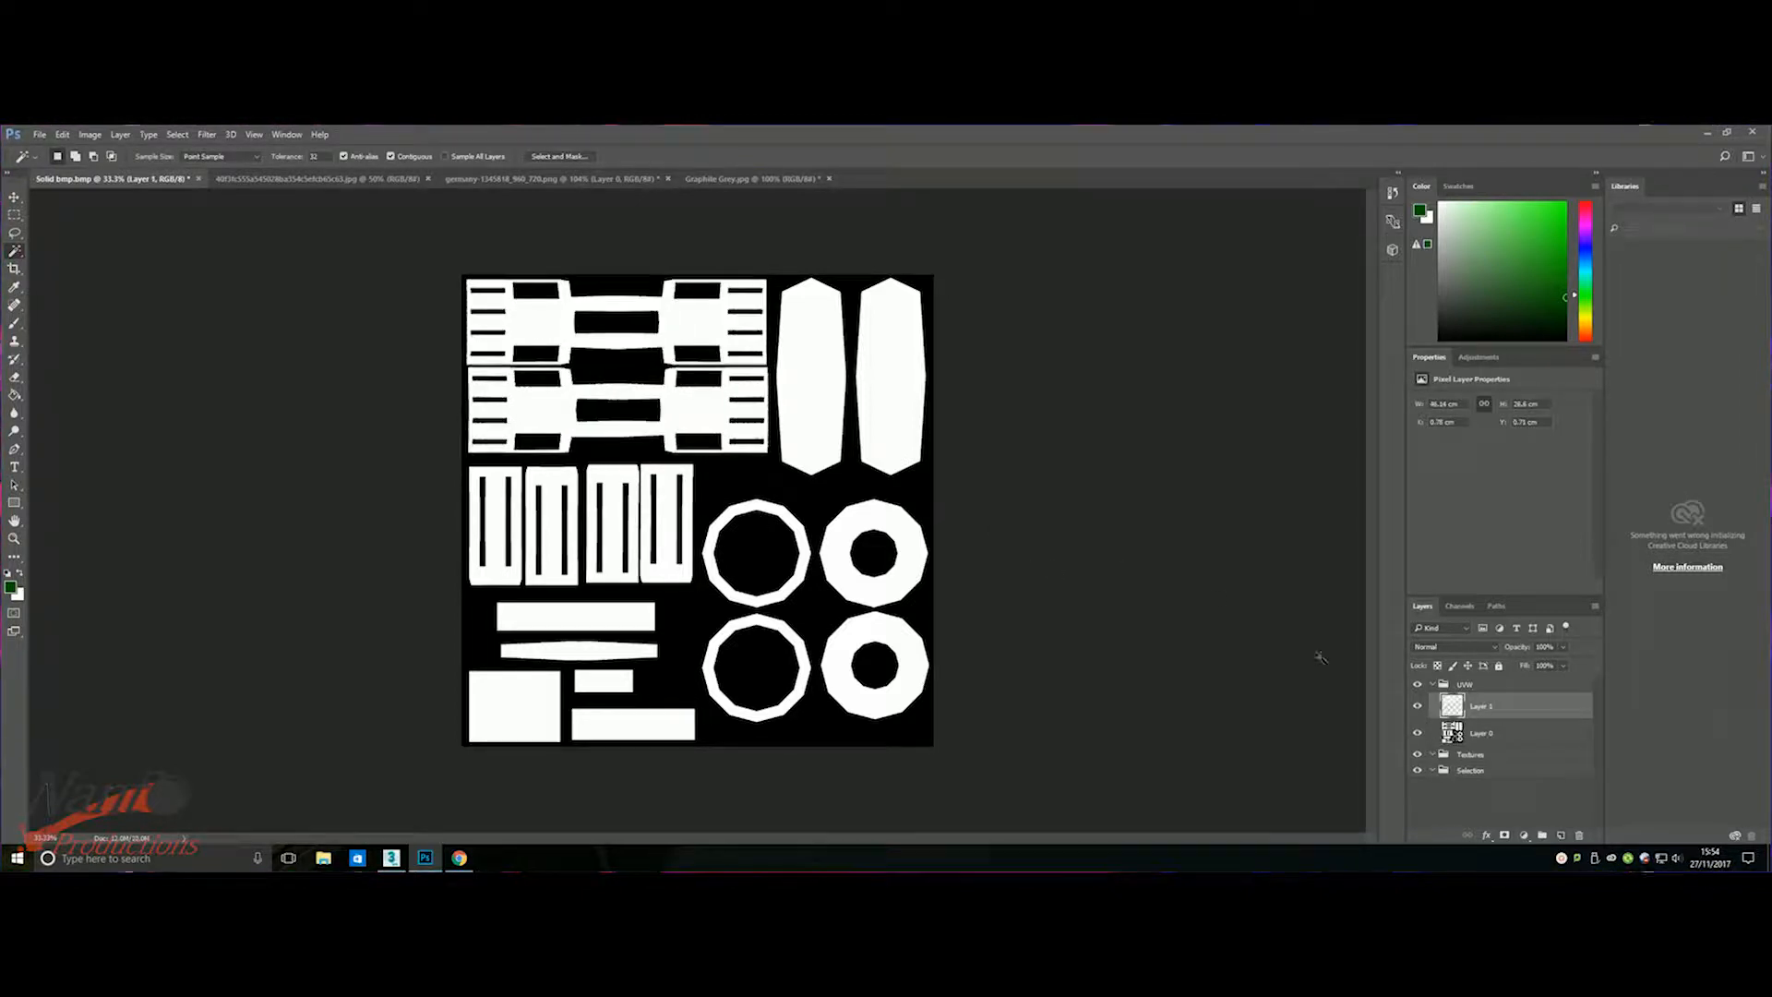
pyautogui.moveTo(1476, 707); pyautogui.dragTo(1488, 755)
pyautogui.click(18, 393)
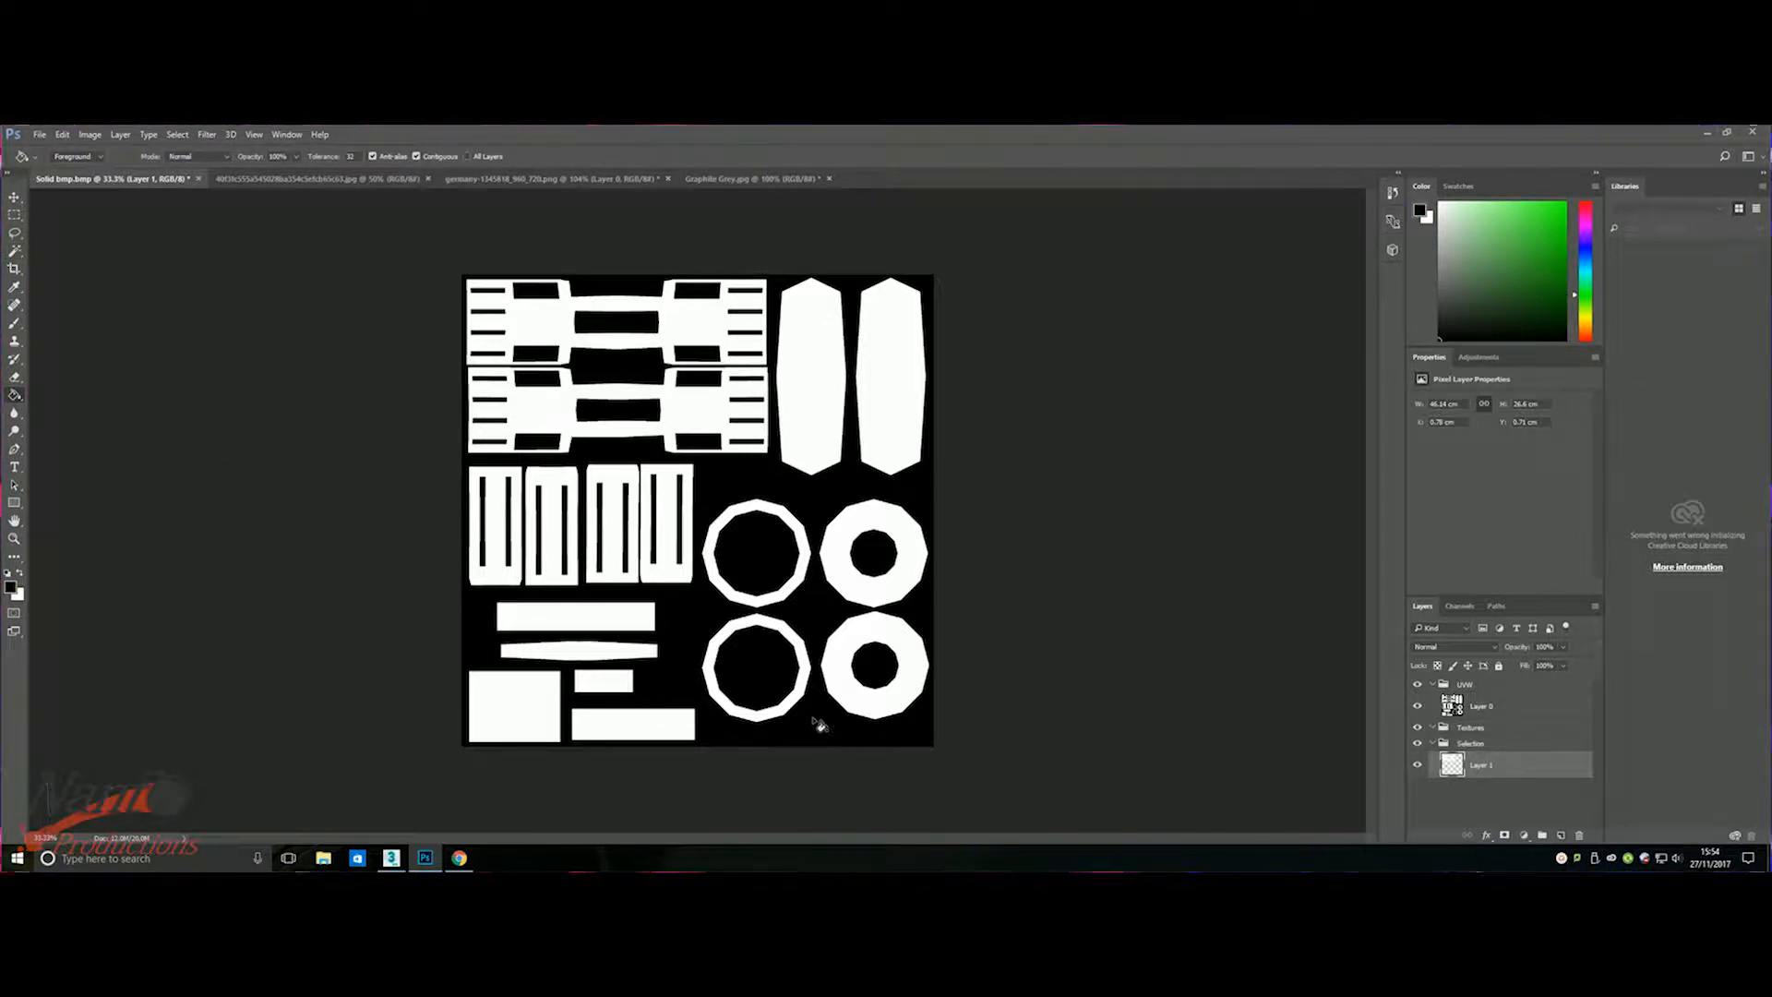
# - Copy the four upright slotted pieces from Layer 0 to a new layer in the Selection group and fill its empty background black
pyautogui.press('w')
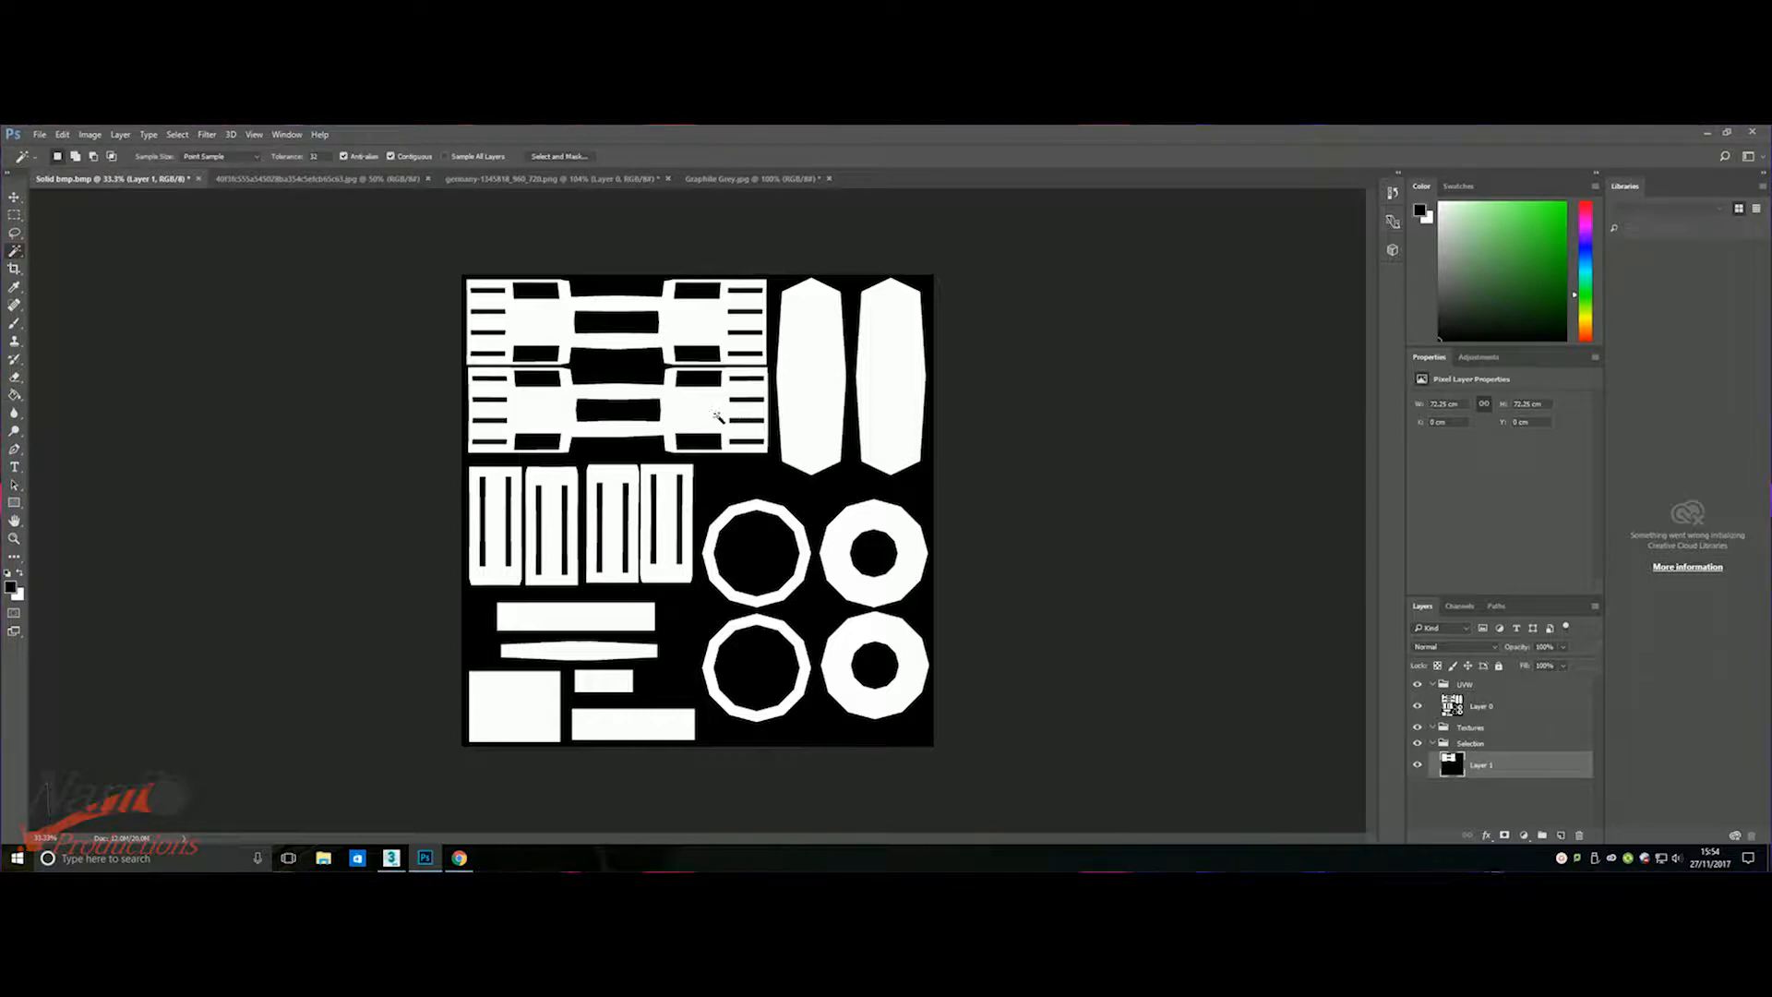
pyautogui.click(1472, 706)
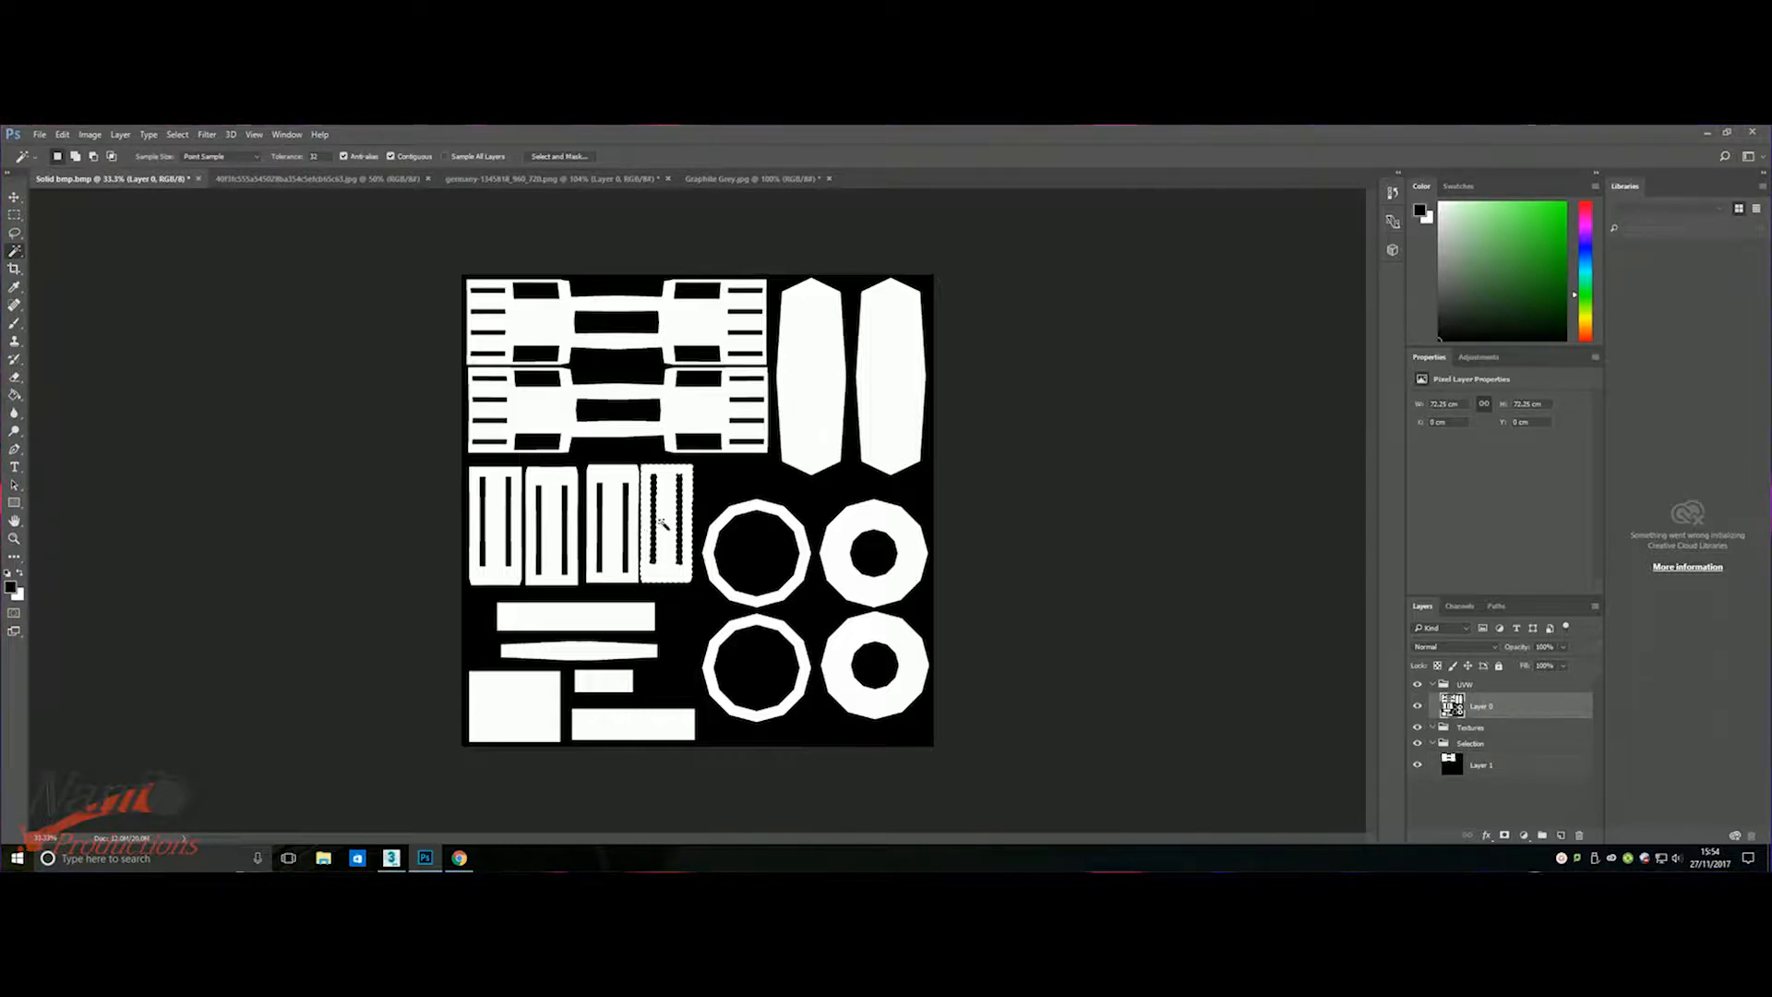
pyautogui.keyDown('shift'); pyautogui.click(612, 526); pyautogui.keyUp('shift')
pyautogui.keyDown('shift'); pyautogui.click(552, 526); pyautogui.keyUp('shift')
pyautogui.keyDown('shift'); pyautogui.click(496, 551); pyautogui.keyUp('shift')
pyautogui.hotkey('ctrl', 'j')
pyautogui.press('v')
pyautogui.moveTo(1481, 706); pyautogui.dragTo(1481, 781)
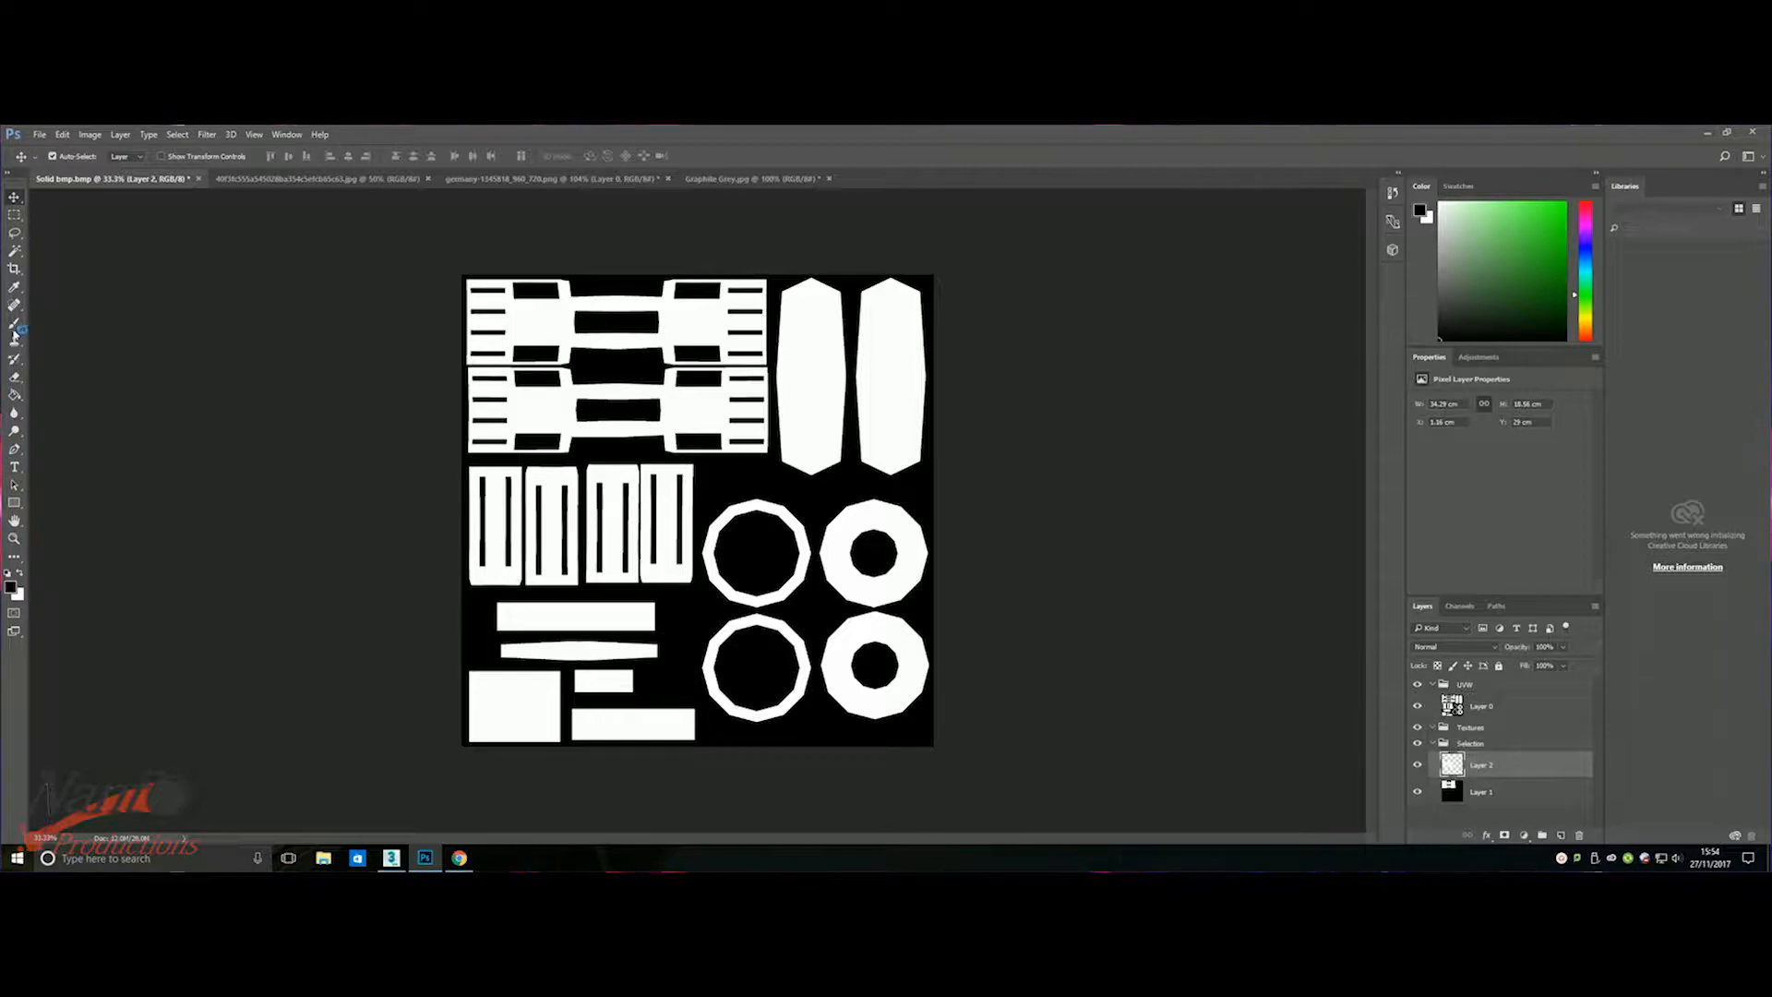
pyautogui.click(13, 394)
pyautogui.click(792, 600)
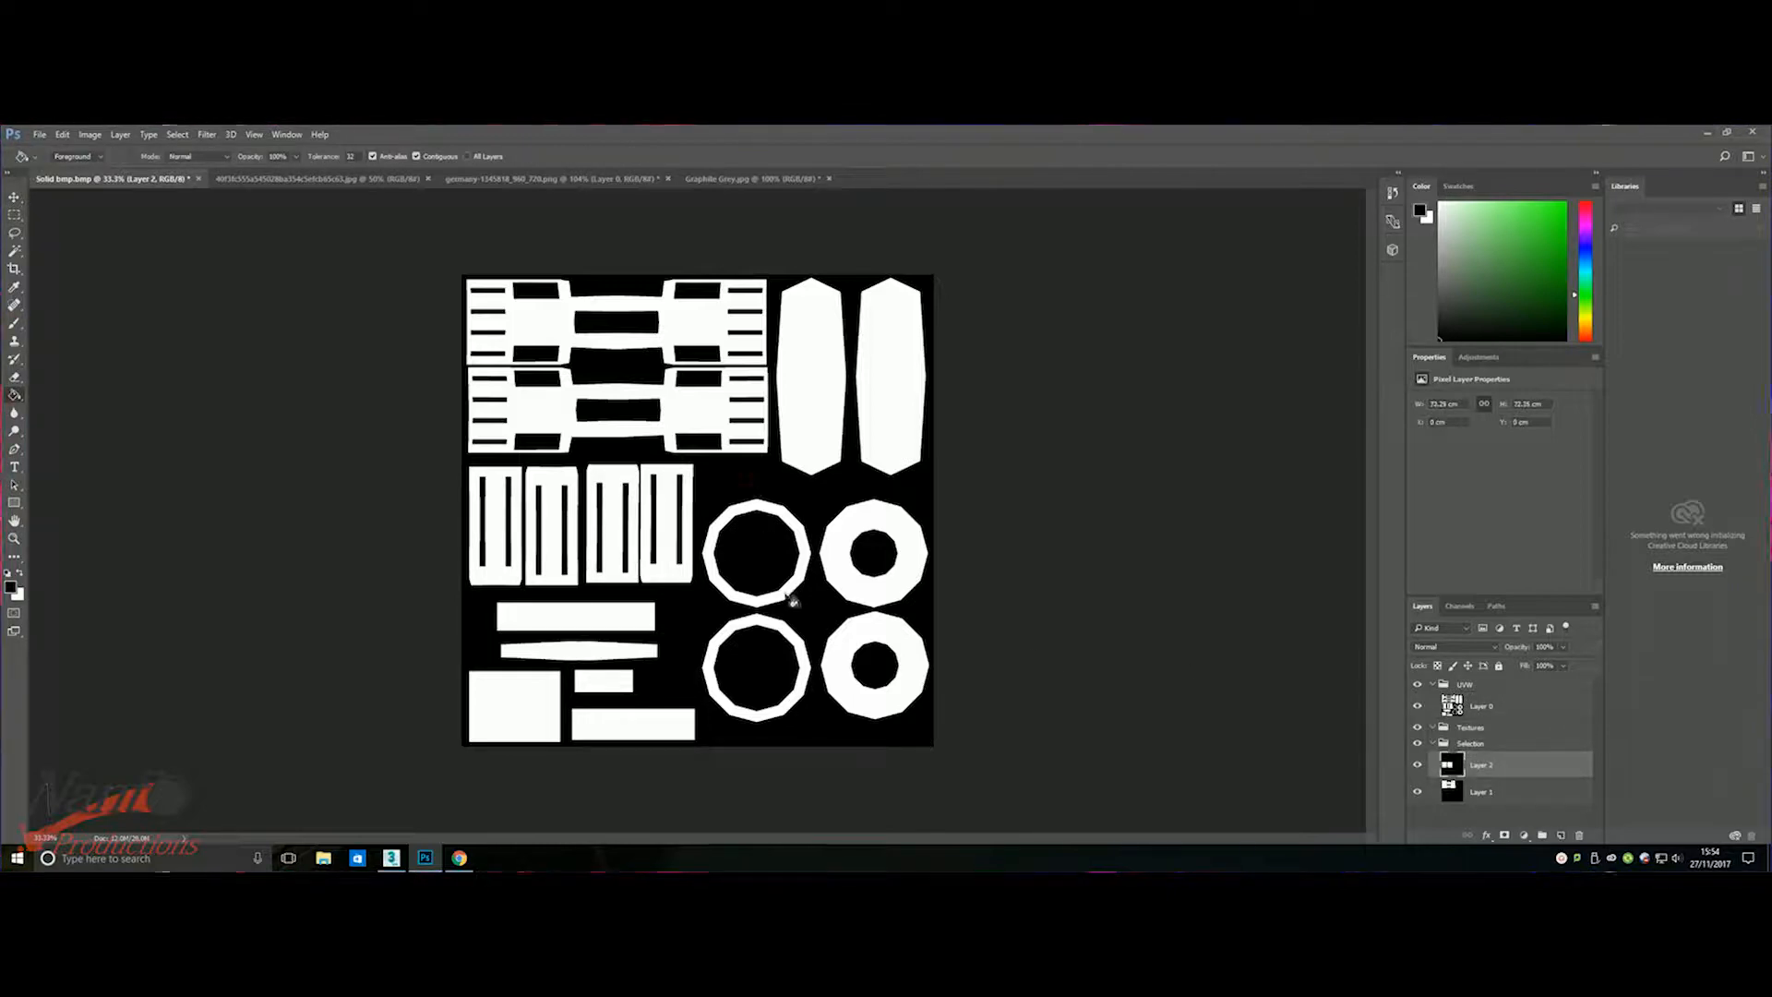
# - Fill the enclosed openings and slots of the two wide pieces on Layer 1 with black
pyautogui.click(1495, 791)
pyautogui.scroll(3, 1312, 687)
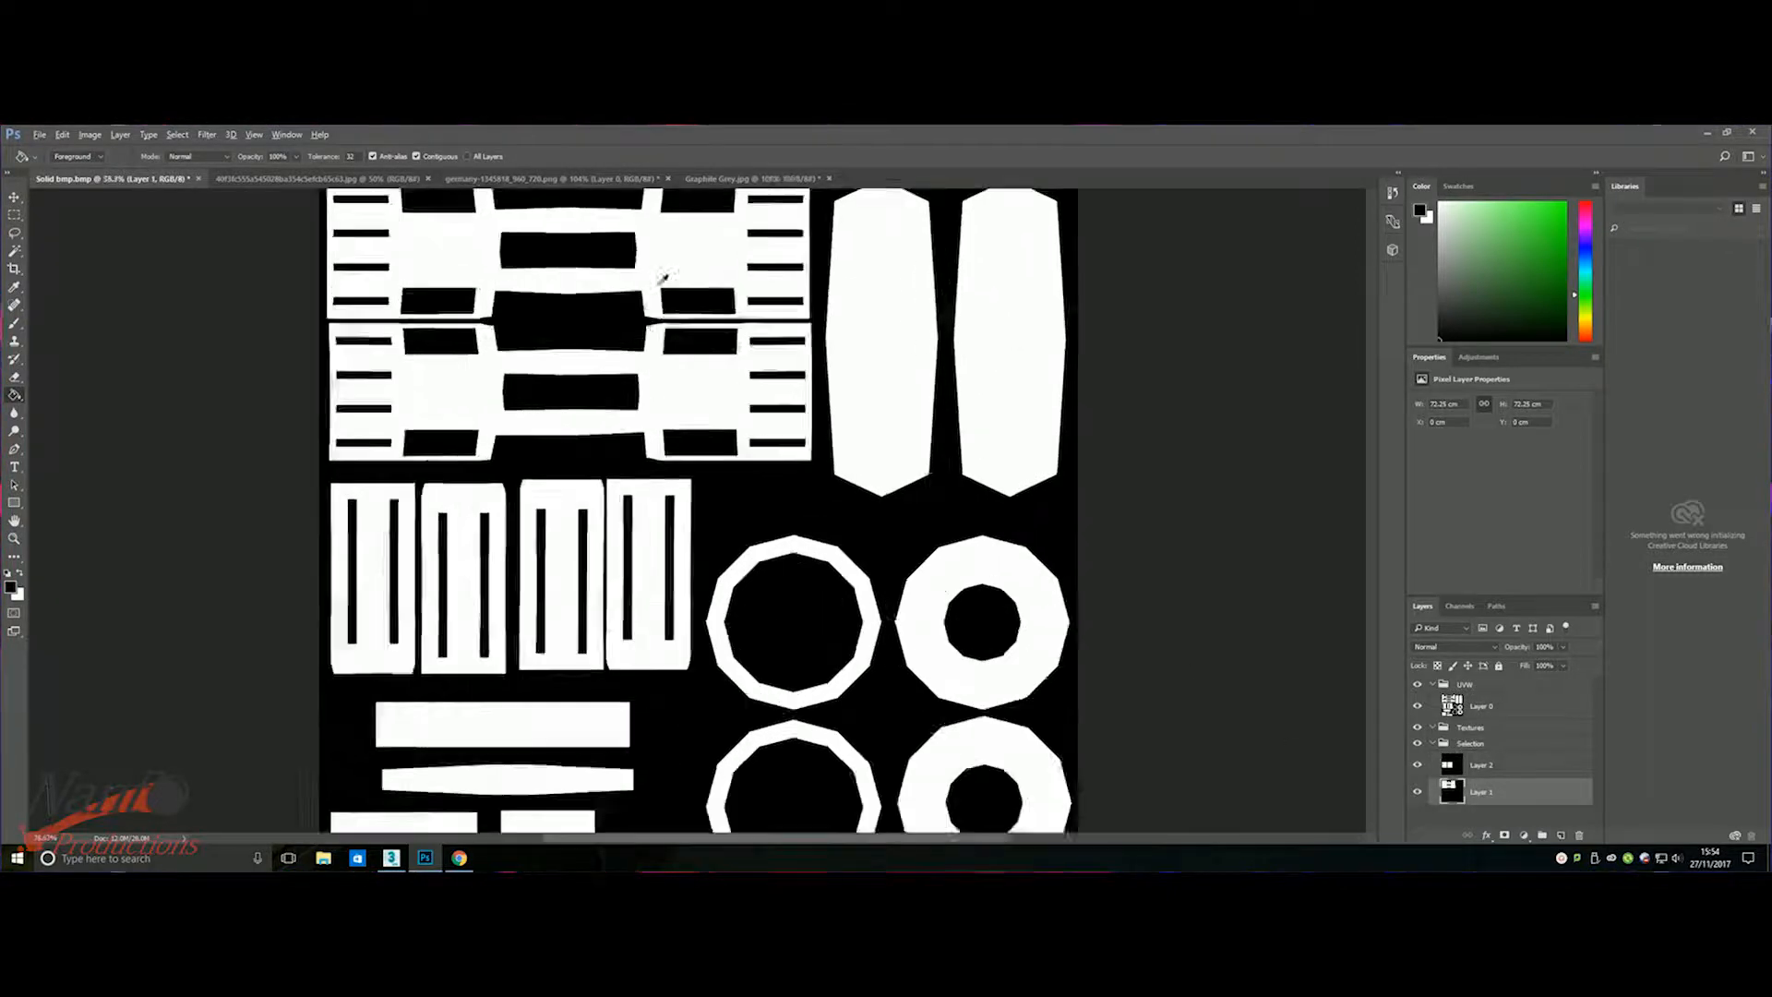
pyautogui.scroll(3, 589, 313)
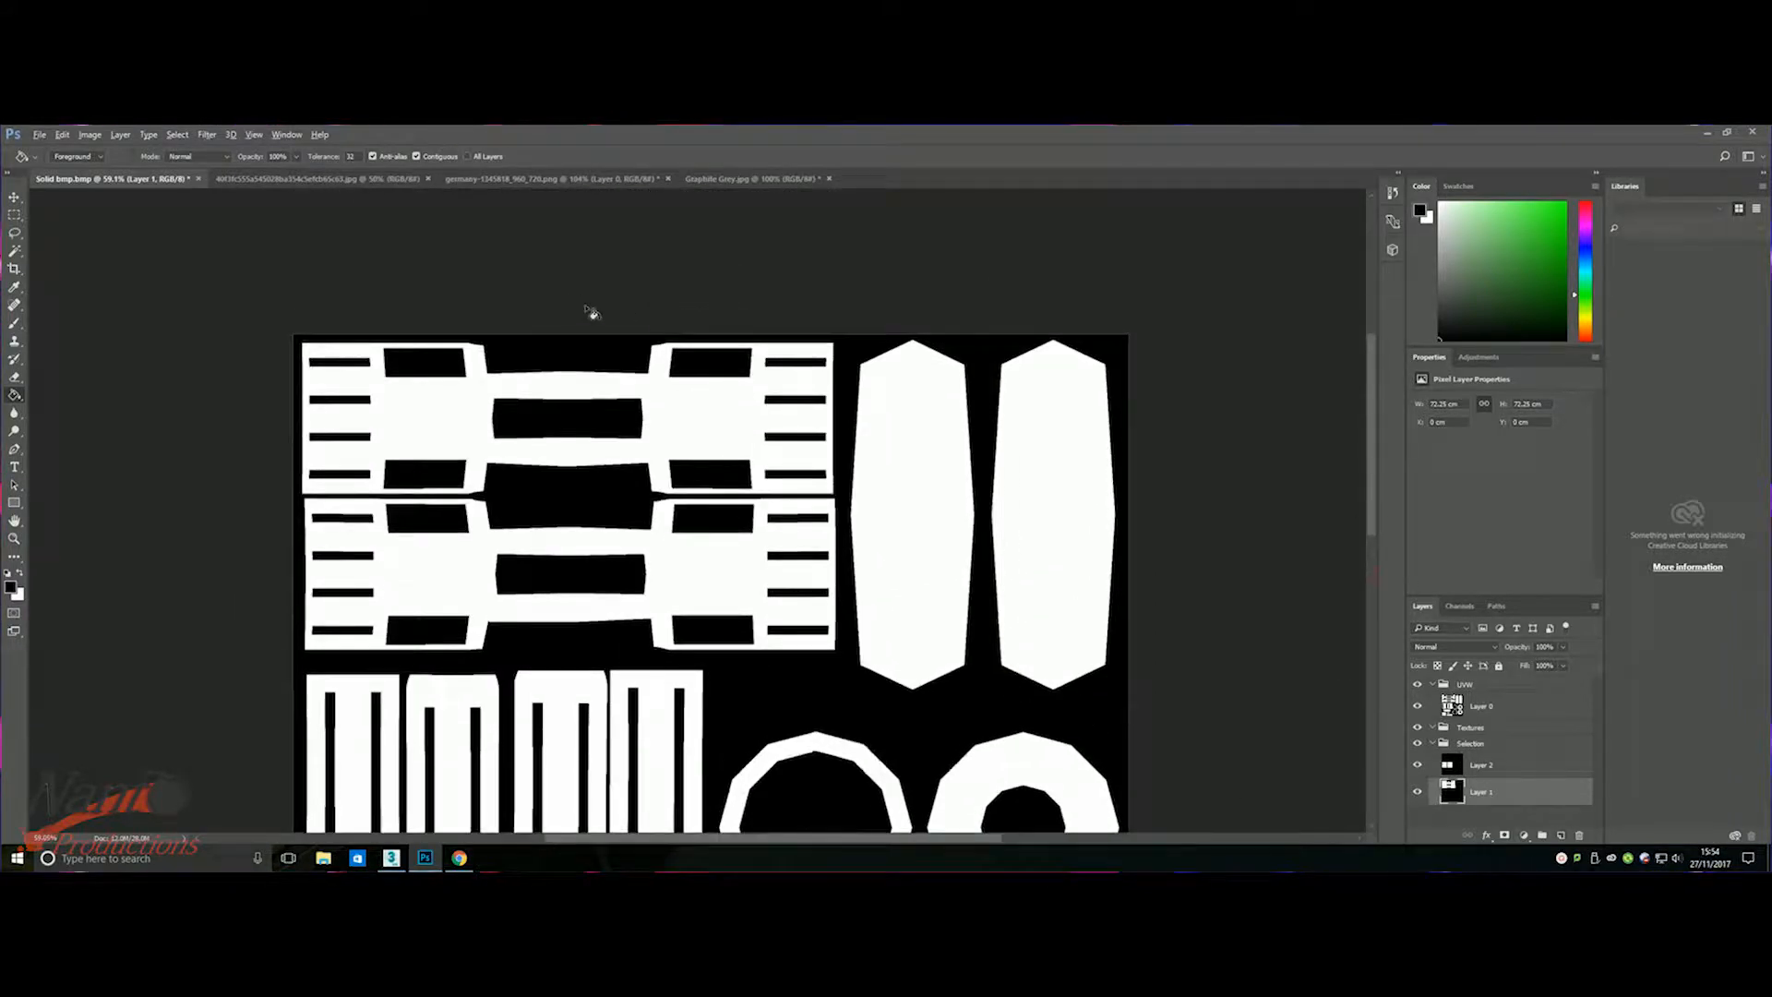
pyautogui.scroll(2, 713, 386)
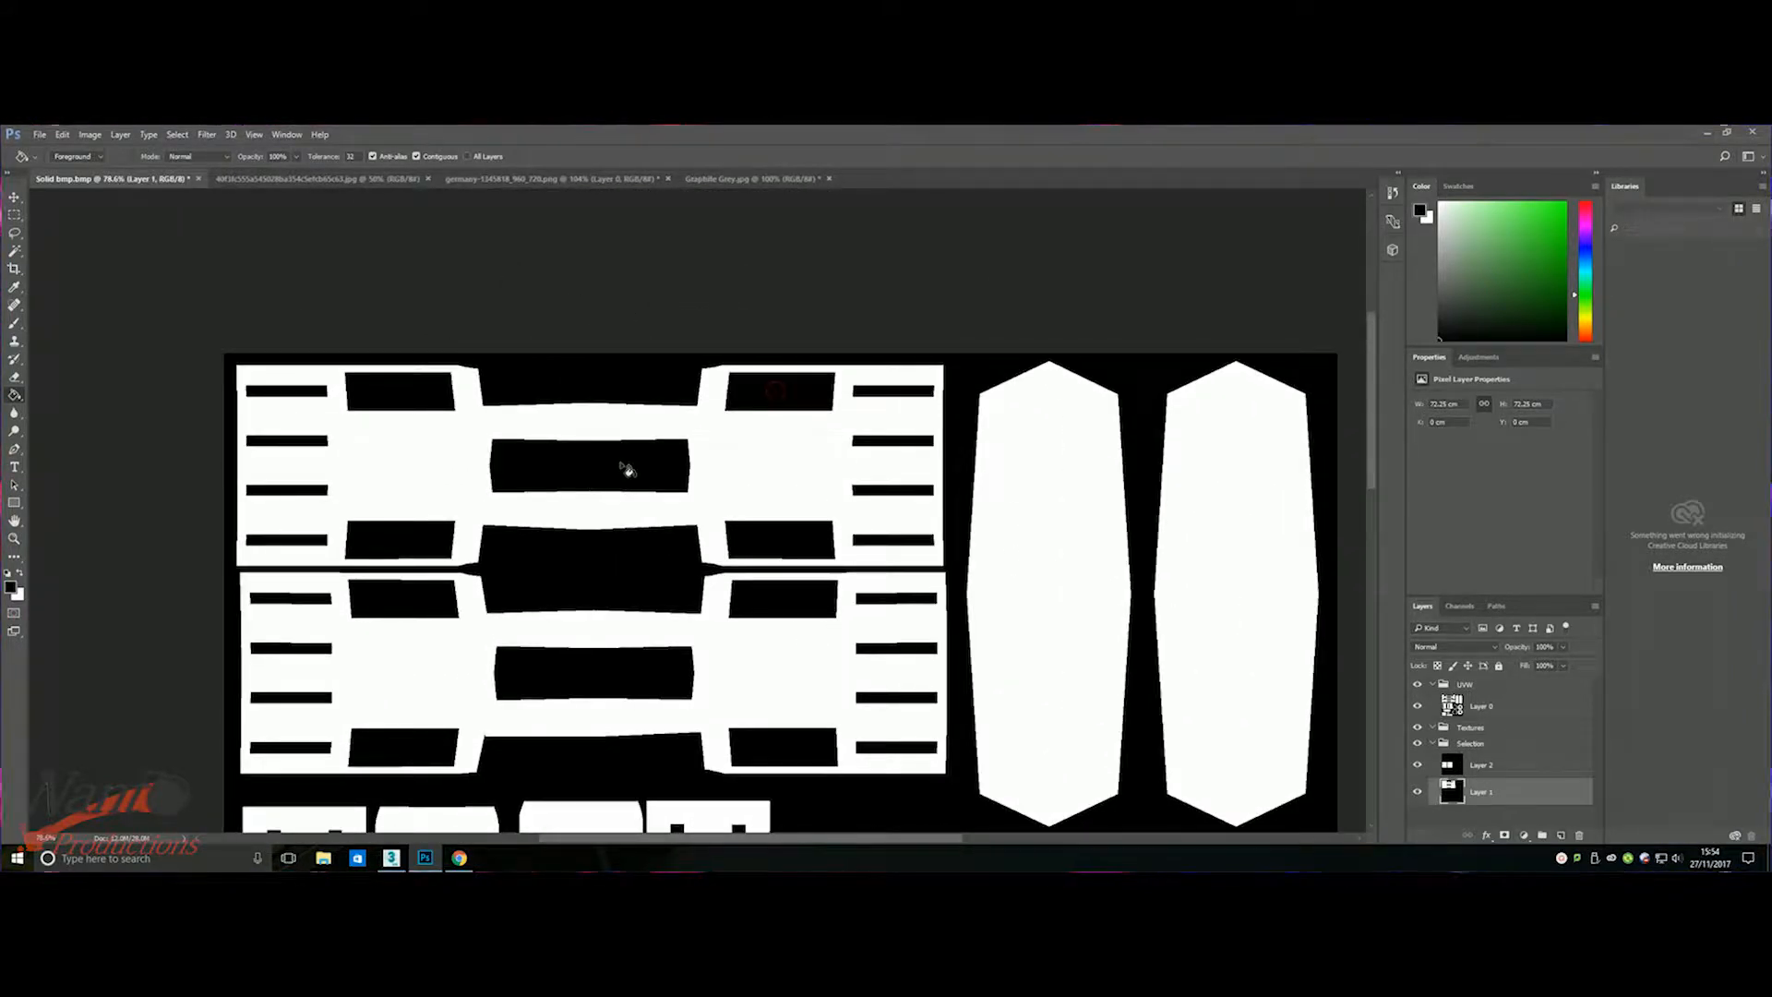
pyautogui.click(412, 547)
pyautogui.click(788, 546)
pyautogui.click(787, 745)
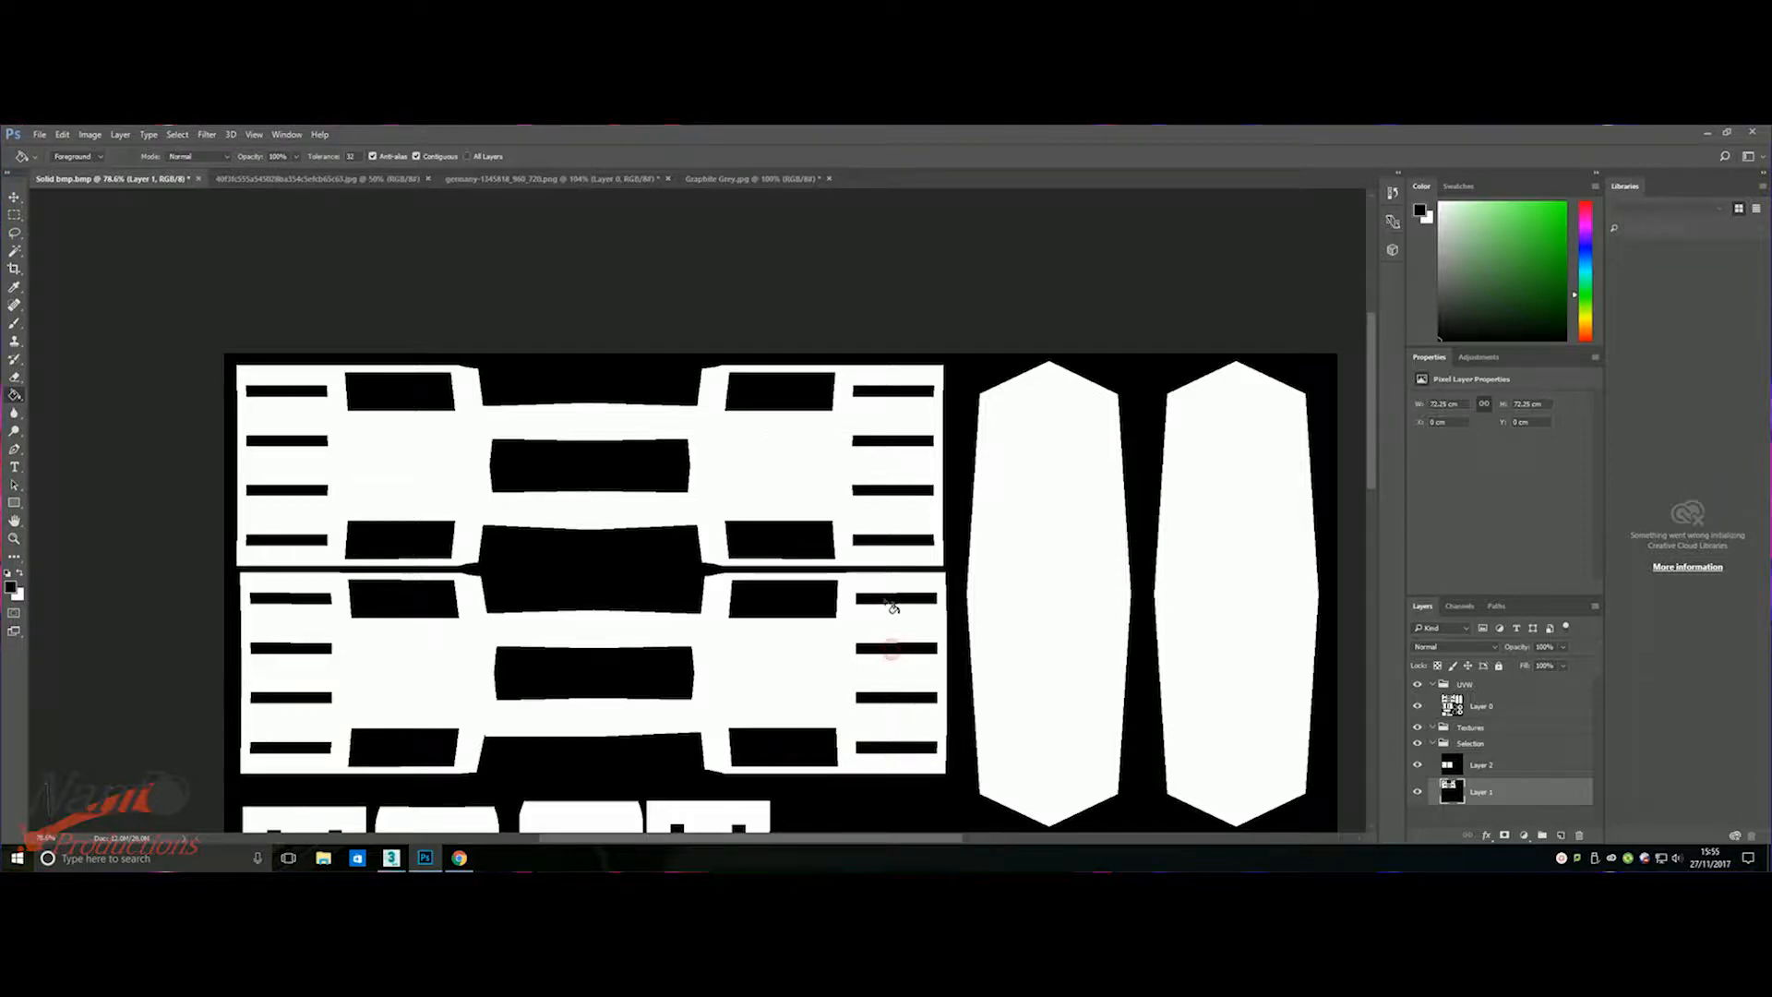
# - Fill the narrow slots of the four upright pieces on Layer 2 with black
pyautogui.scroll(-5, 893, 607)
pyautogui.click(1484, 766)
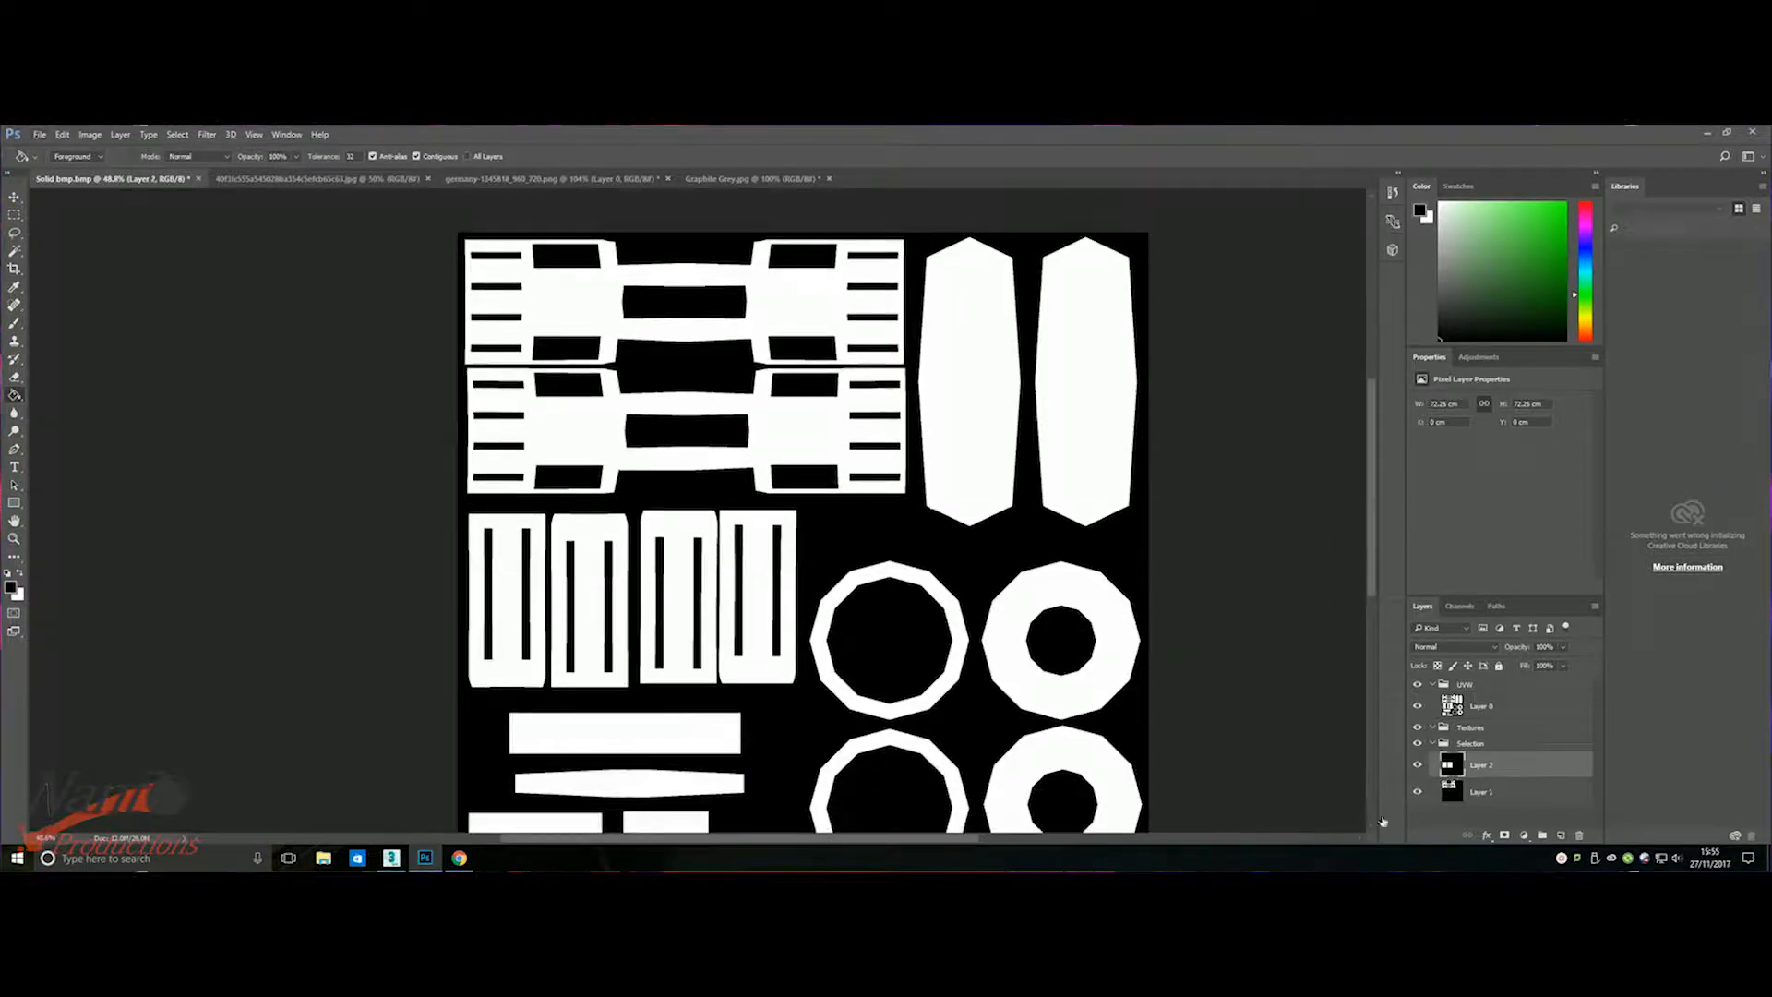
pyautogui.scroll(5, 796, 643)
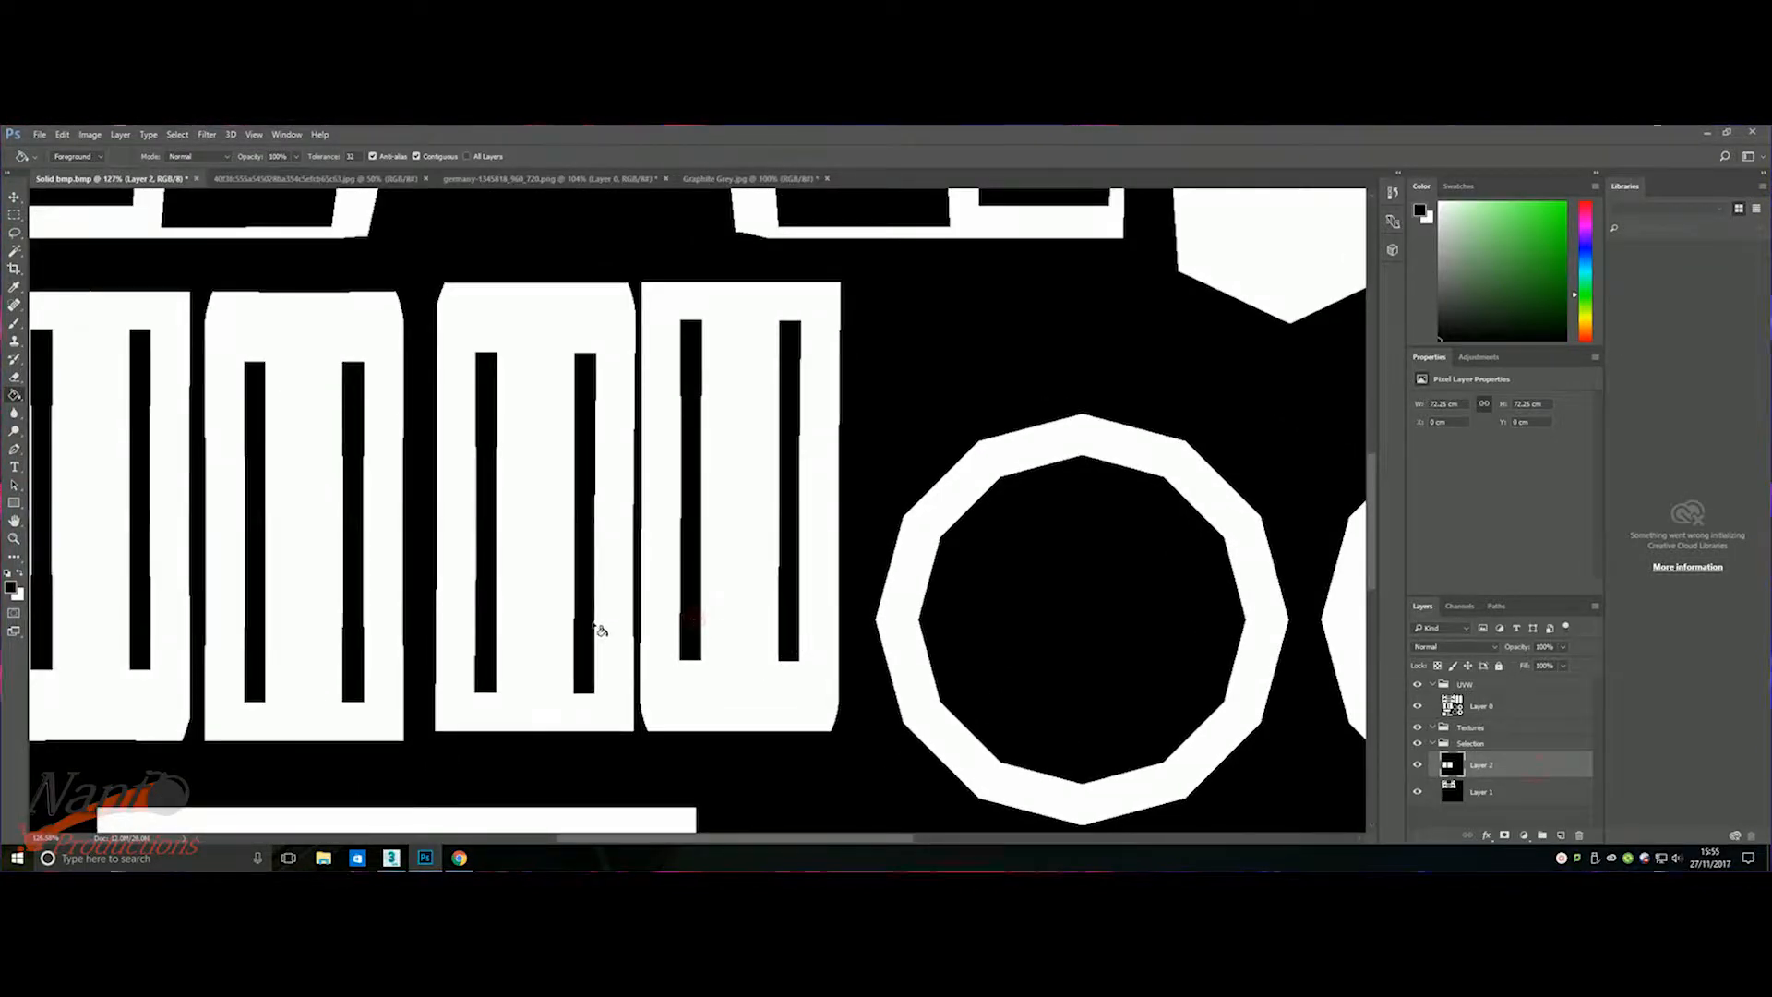
pyautogui.click(353, 633)
pyautogui.click(257, 637)
pyautogui.scroll(-6, 49, 633)
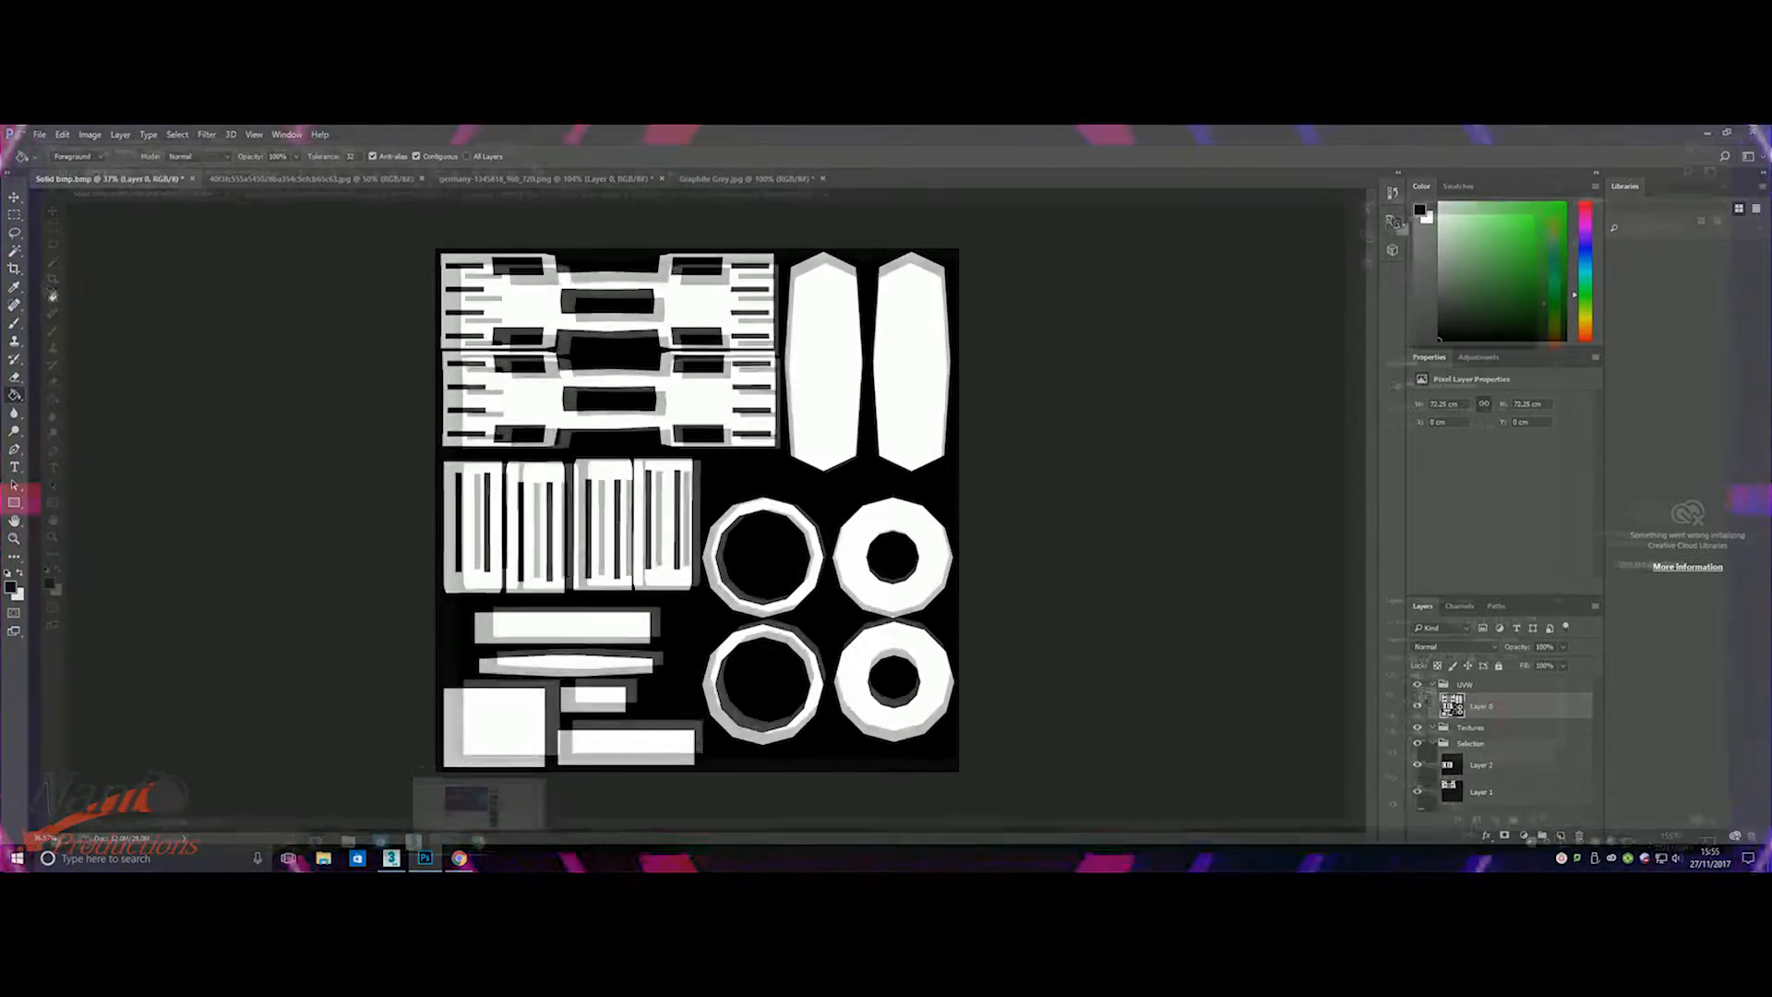
# - Copy the dark grunge texture image into the Textures group of Solid bmp.bmp and hide the UVW group
pyautogui.click(1482, 731)
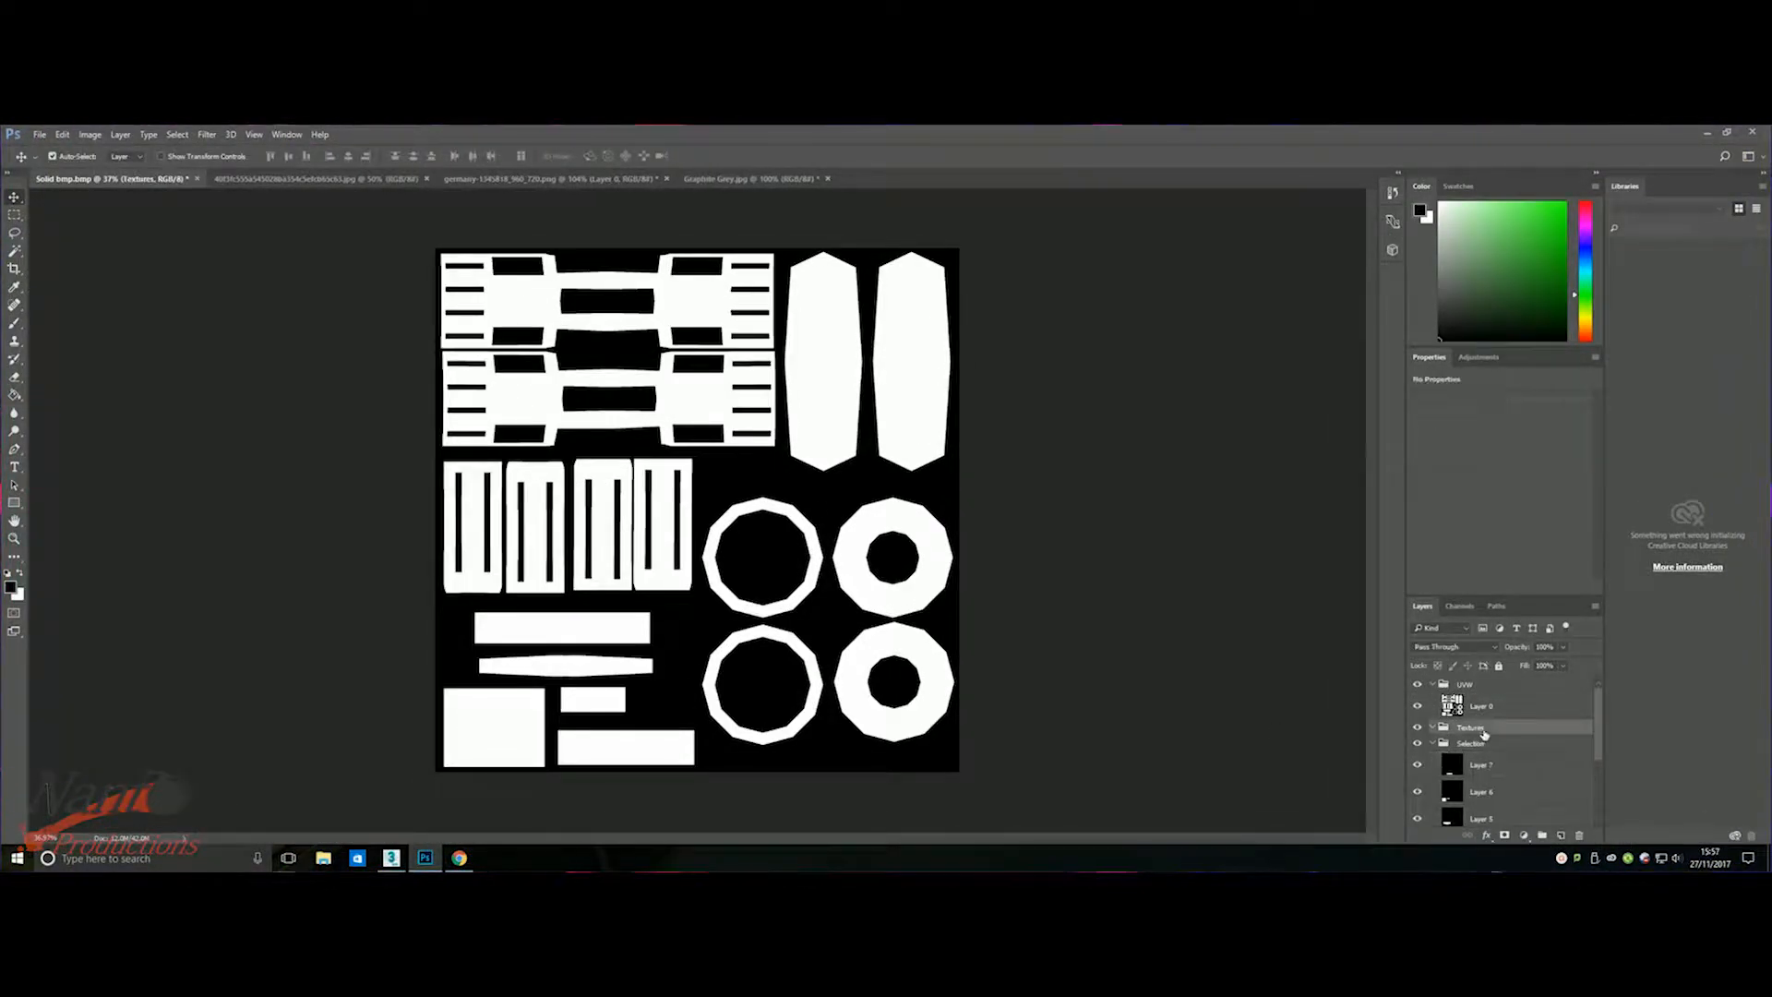
pyautogui.click(314, 178)
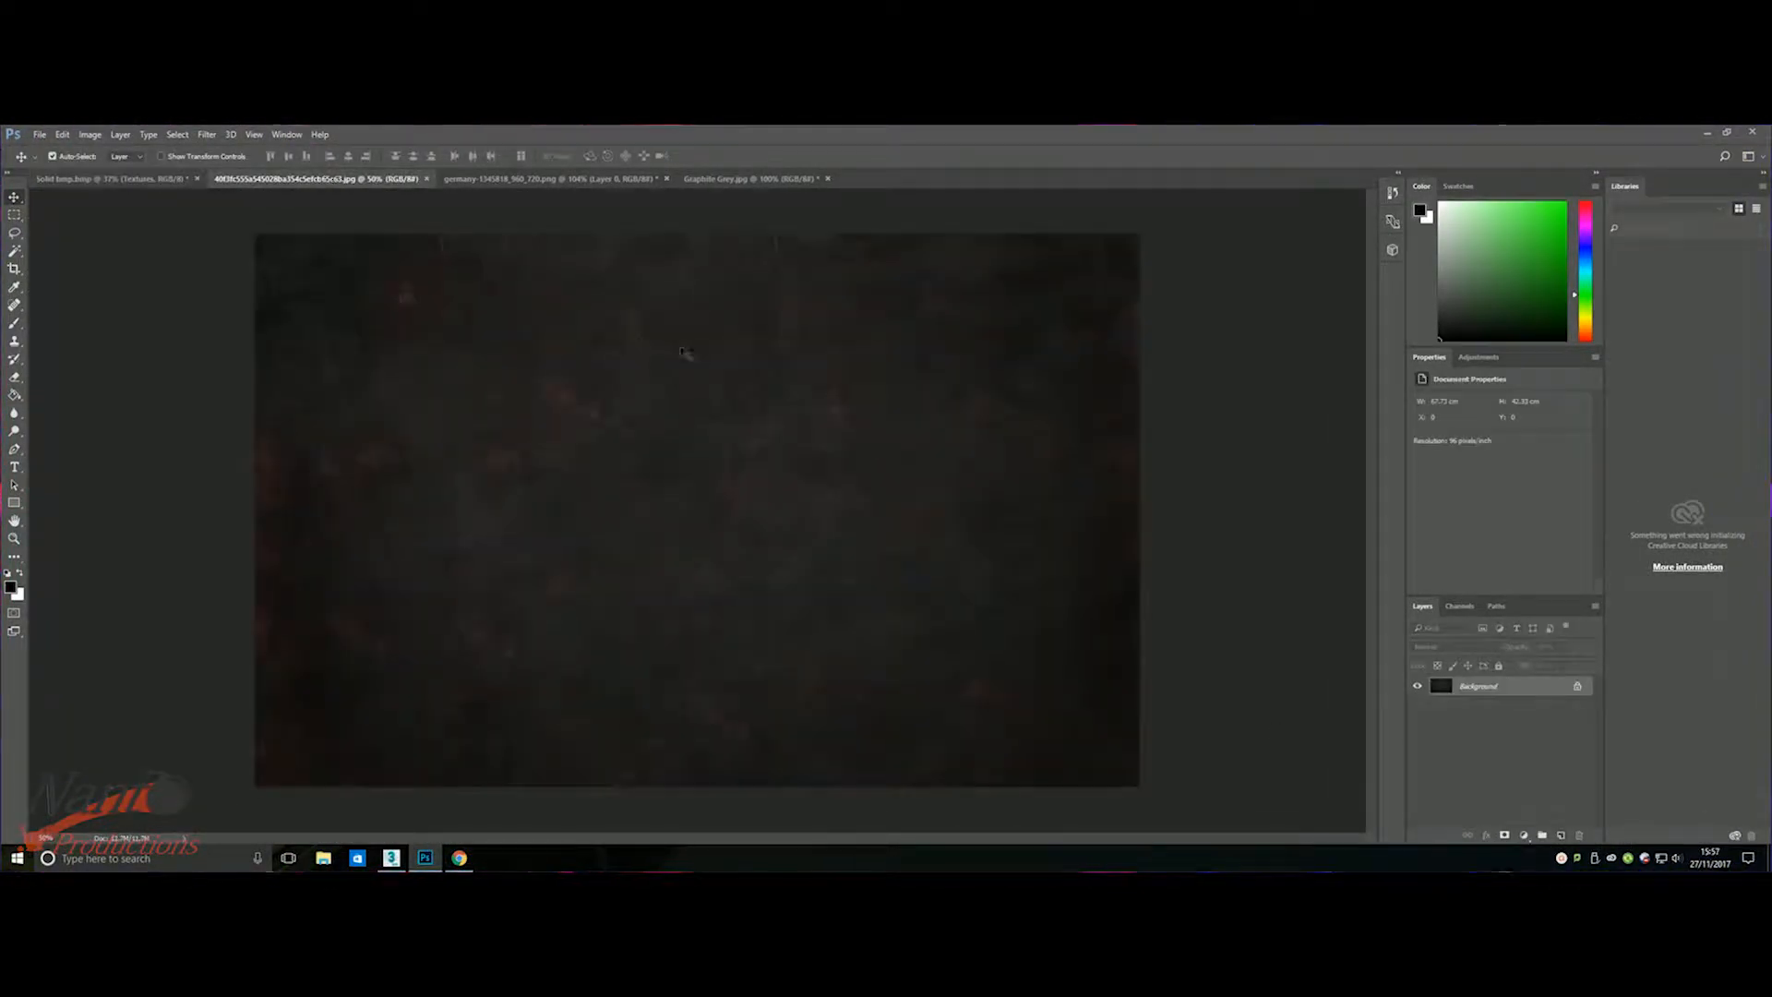
pyautogui.click(157, 179)
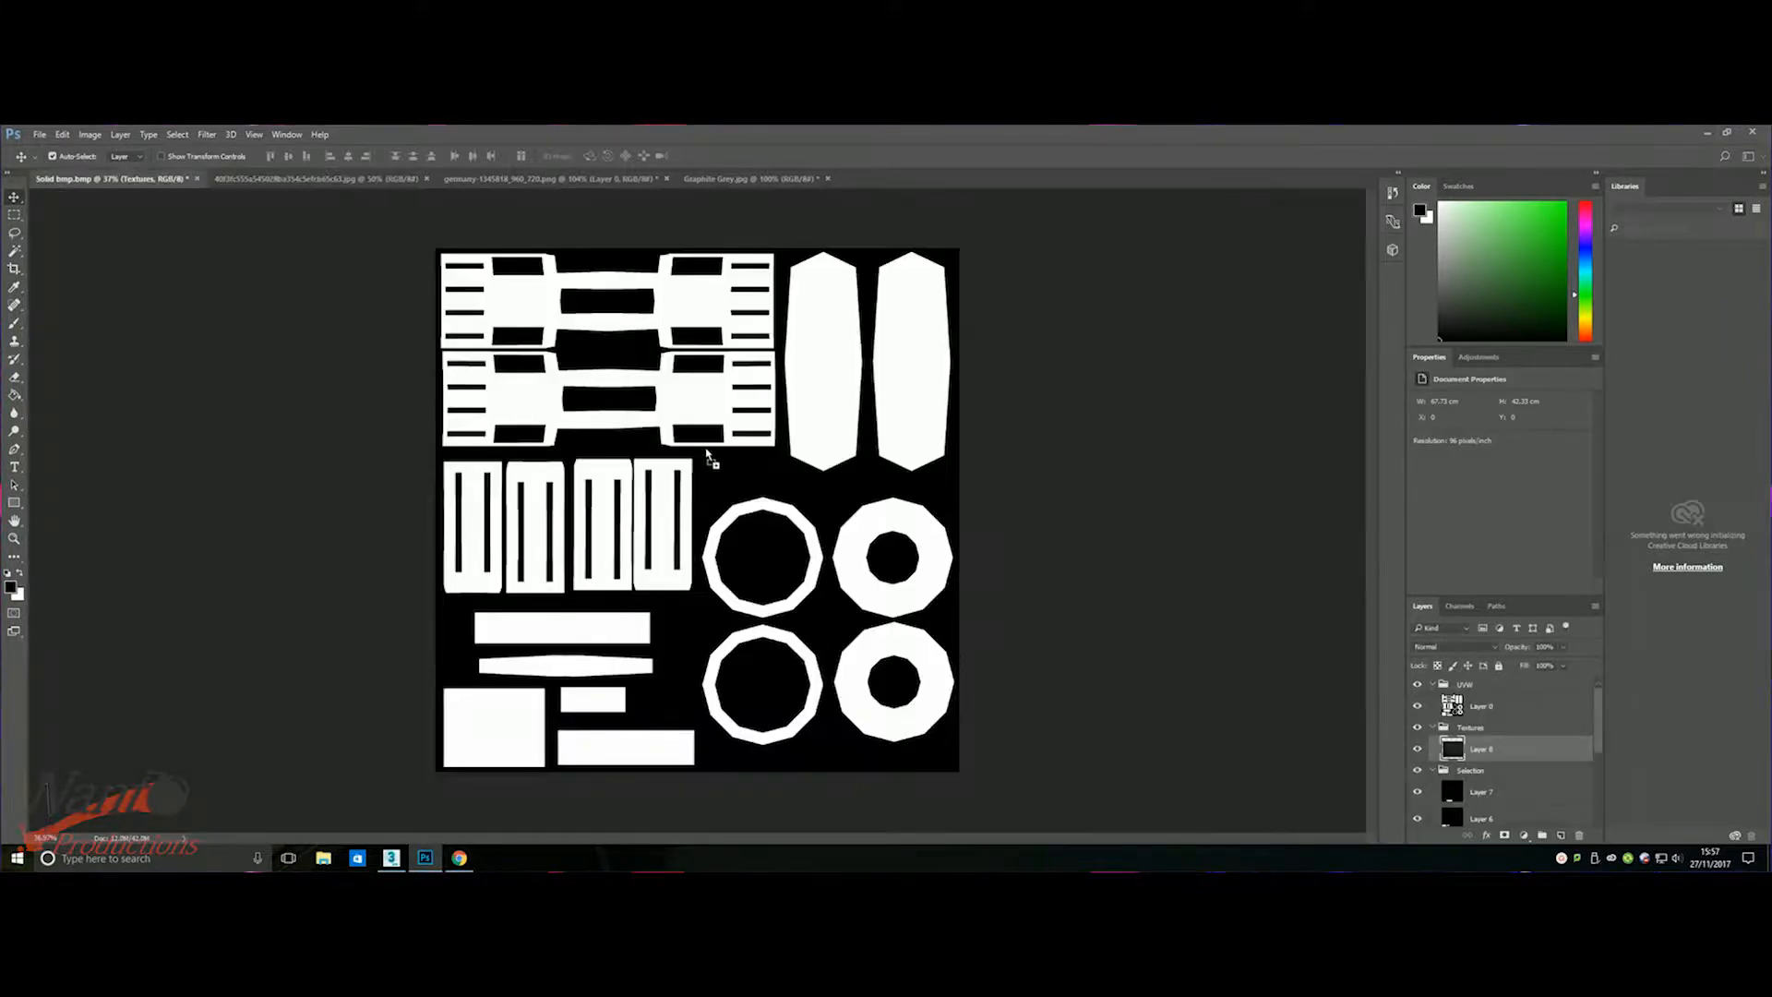
pyautogui.click(1416, 683)
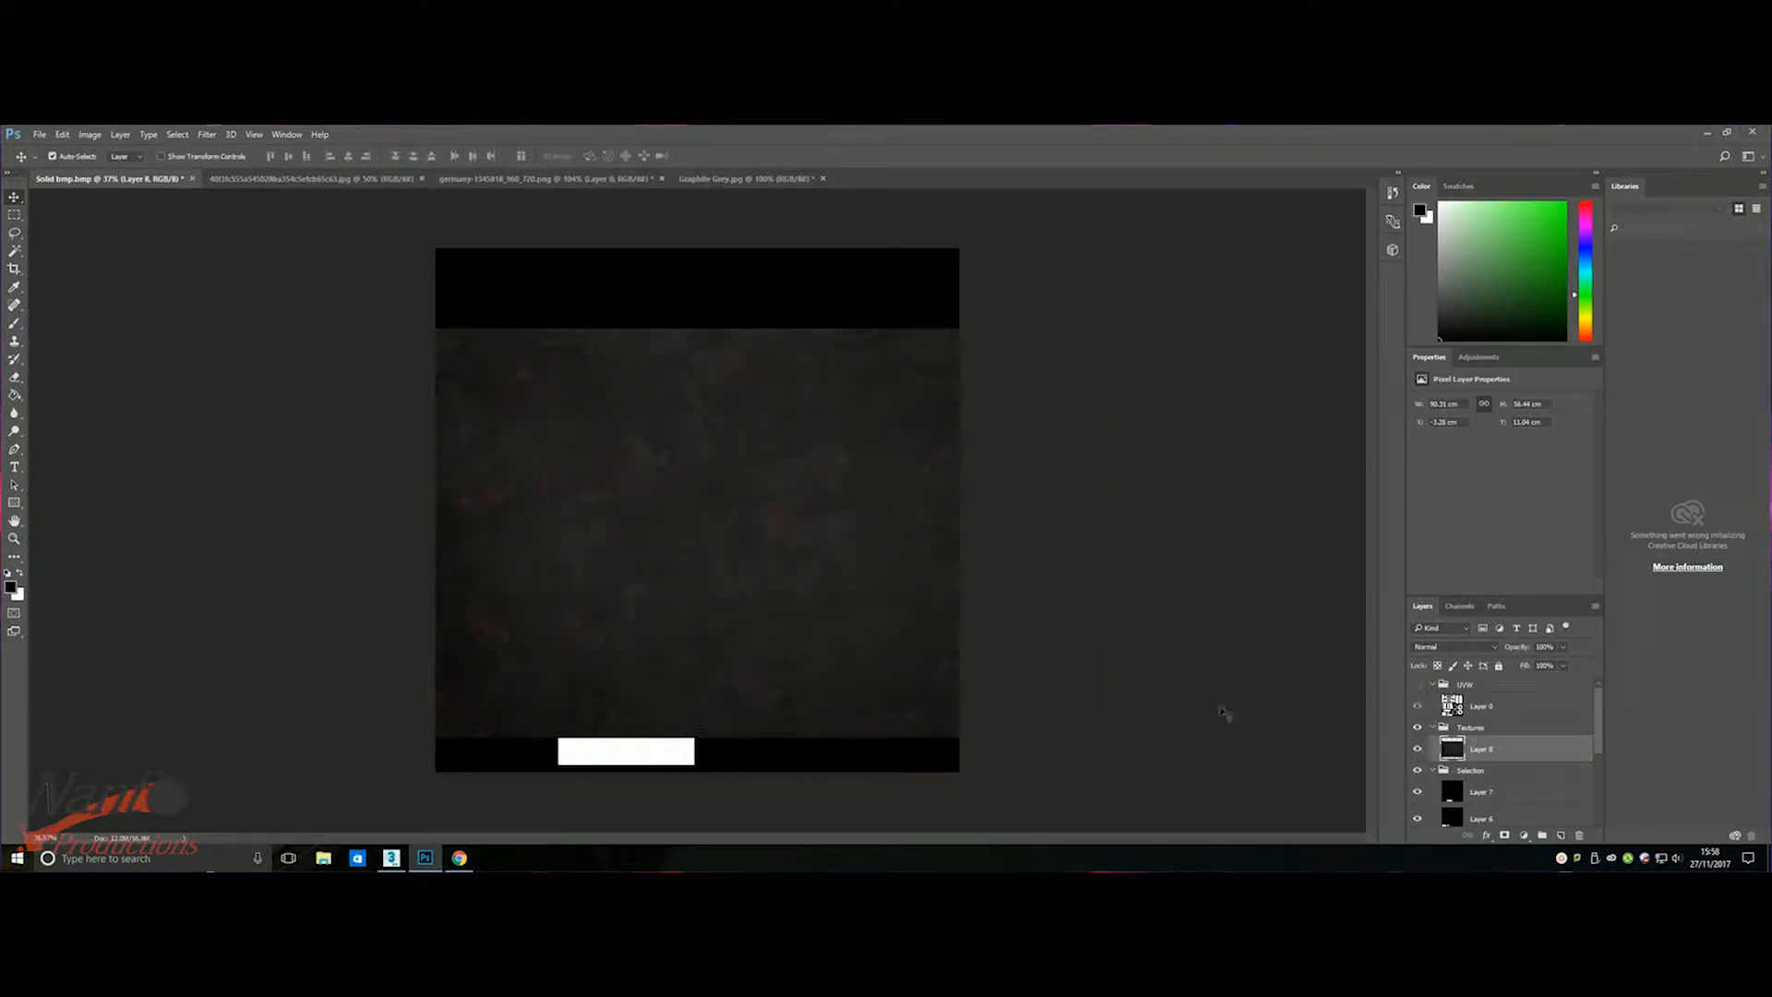
# - Scale the texture layer to about 49 by 19.7 cm and fit it into the canvas's upper-left corner
pyautogui.hotkey('ctrl', 't')
pyautogui.moveTo(434, 297); pyautogui.dragTo(673, 443)
pyautogui.moveTo(881, 443); pyautogui.dragTo(740, 353)
pyautogui.moveTo(704, 510); pyautogui.dragTo(716, 353)
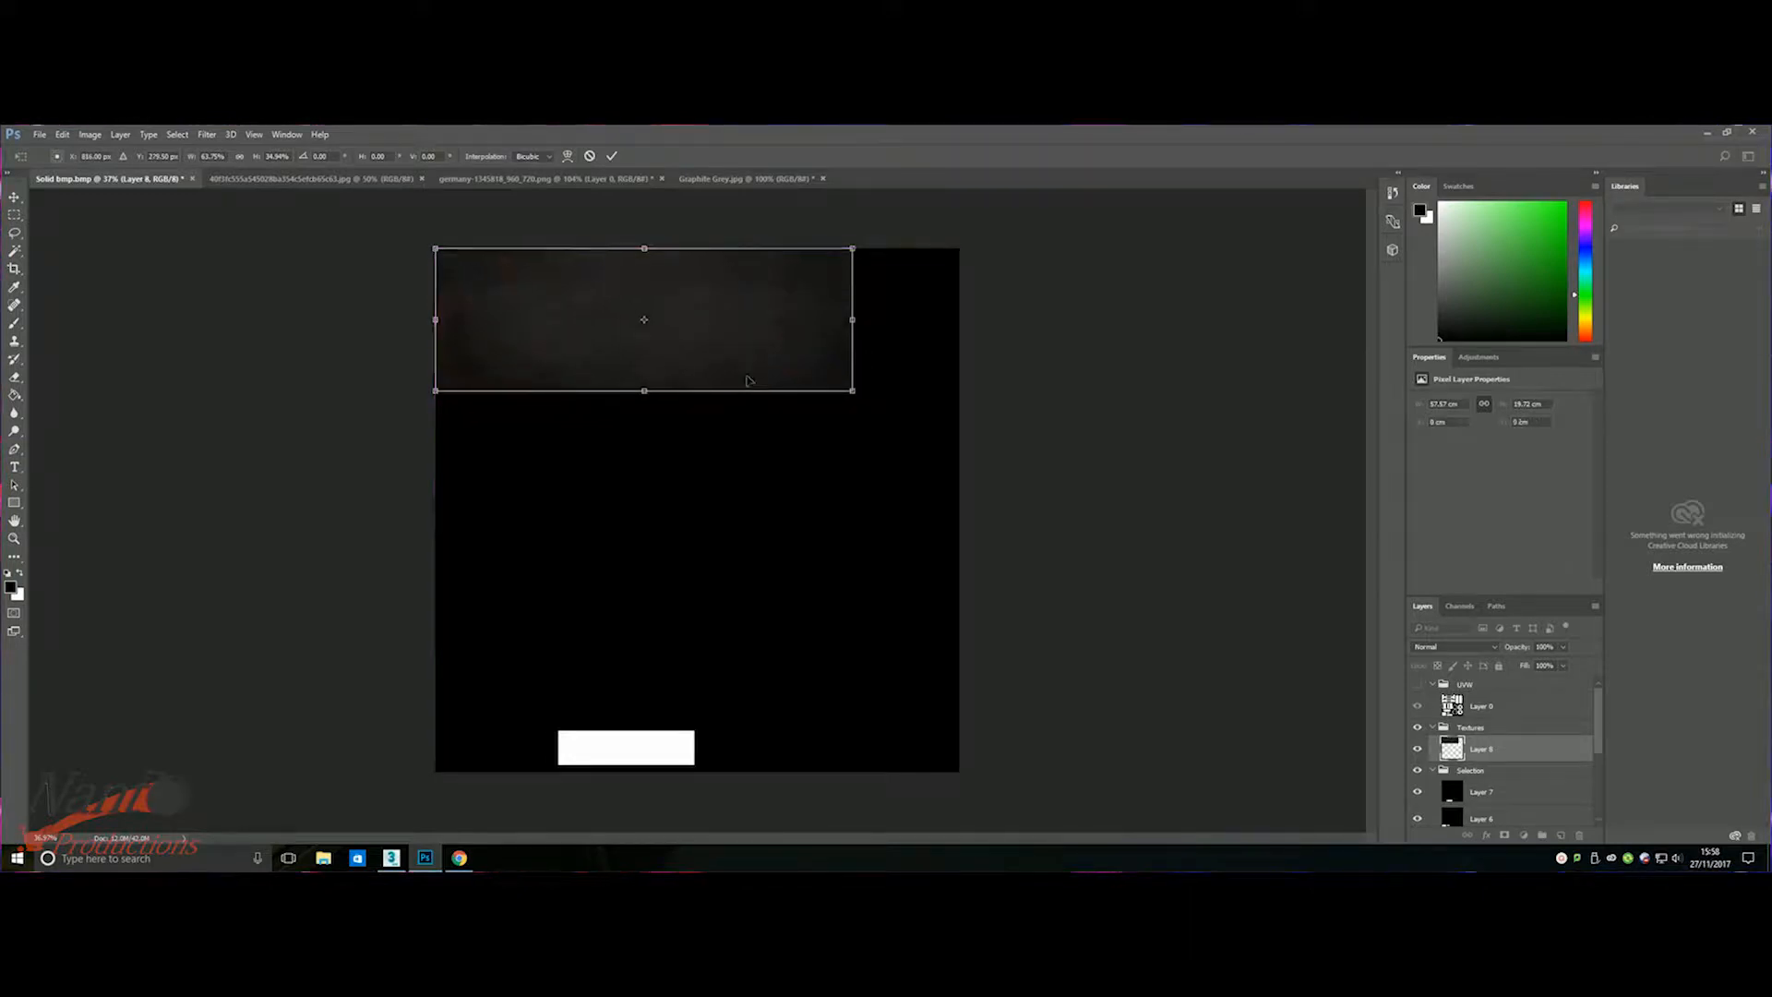
pyautogui.moveTo(855, 313); pyautogui.dragTo(791, 318)
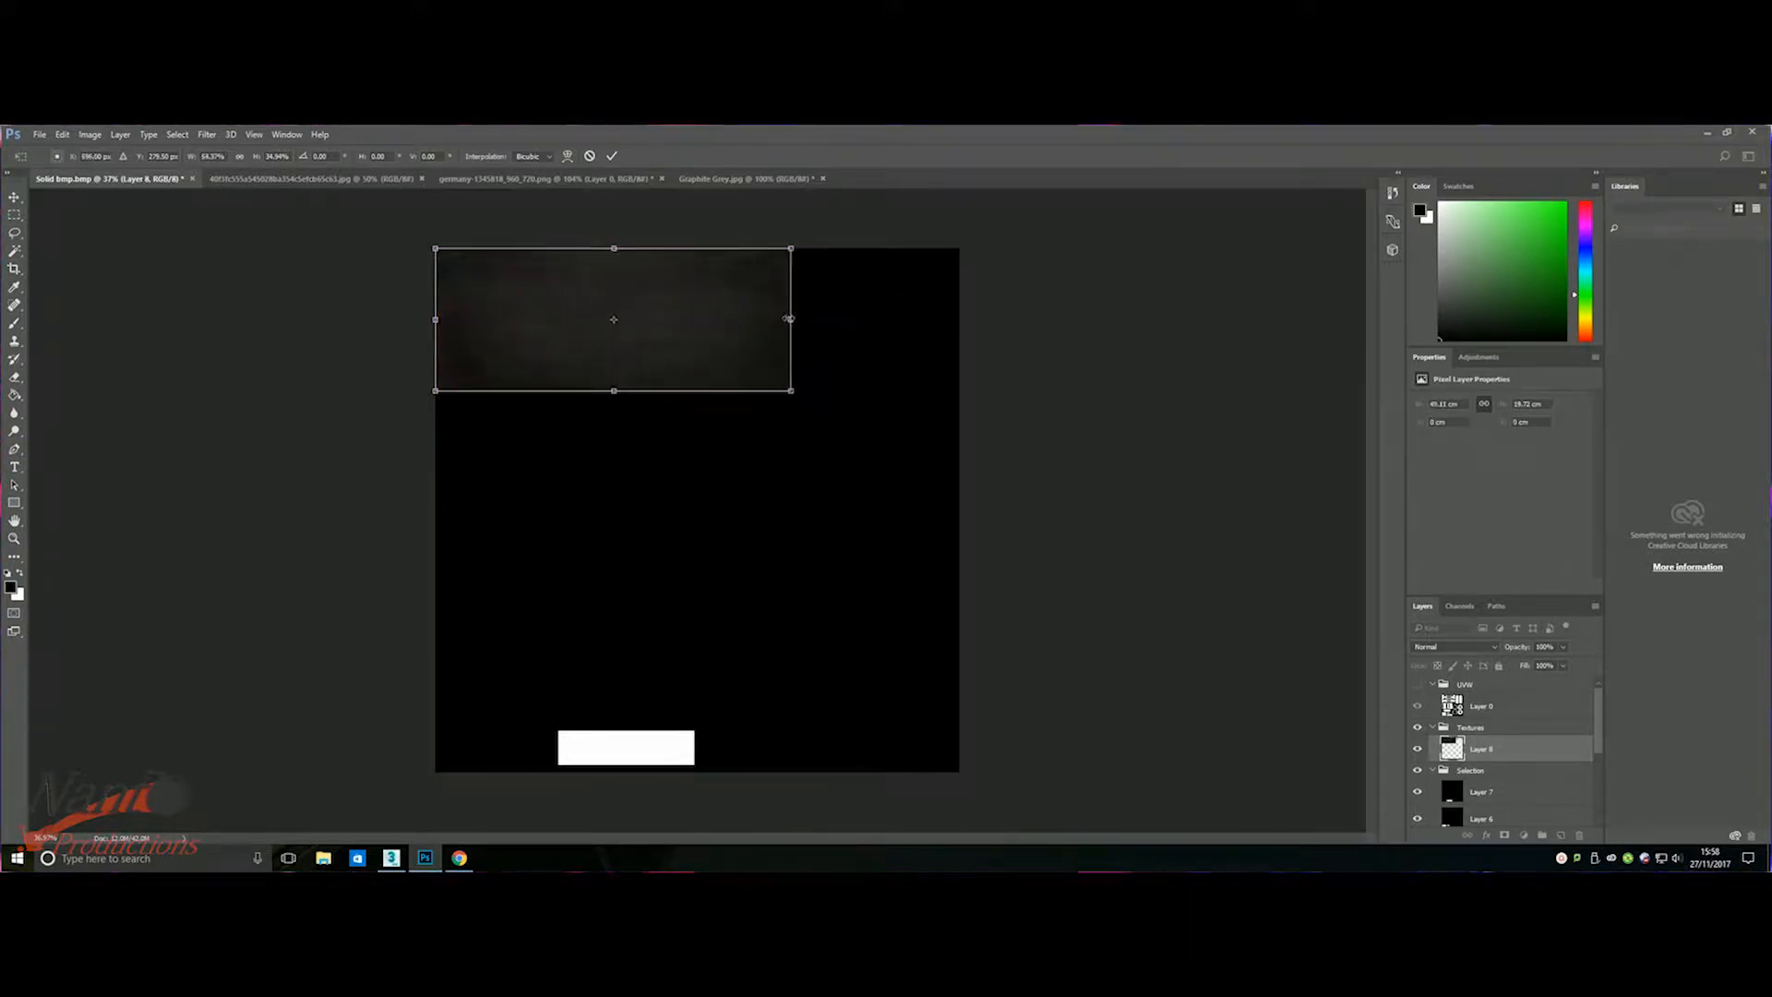
pyautogui.press('Return')
# - Hide every Selection layer except Layer 1 and stretch the texture downward to a height of about 28.1 cm
pyautogui.scroll(-5, 1429, 755)
pyautogui.scroll(3, 1420, 745)
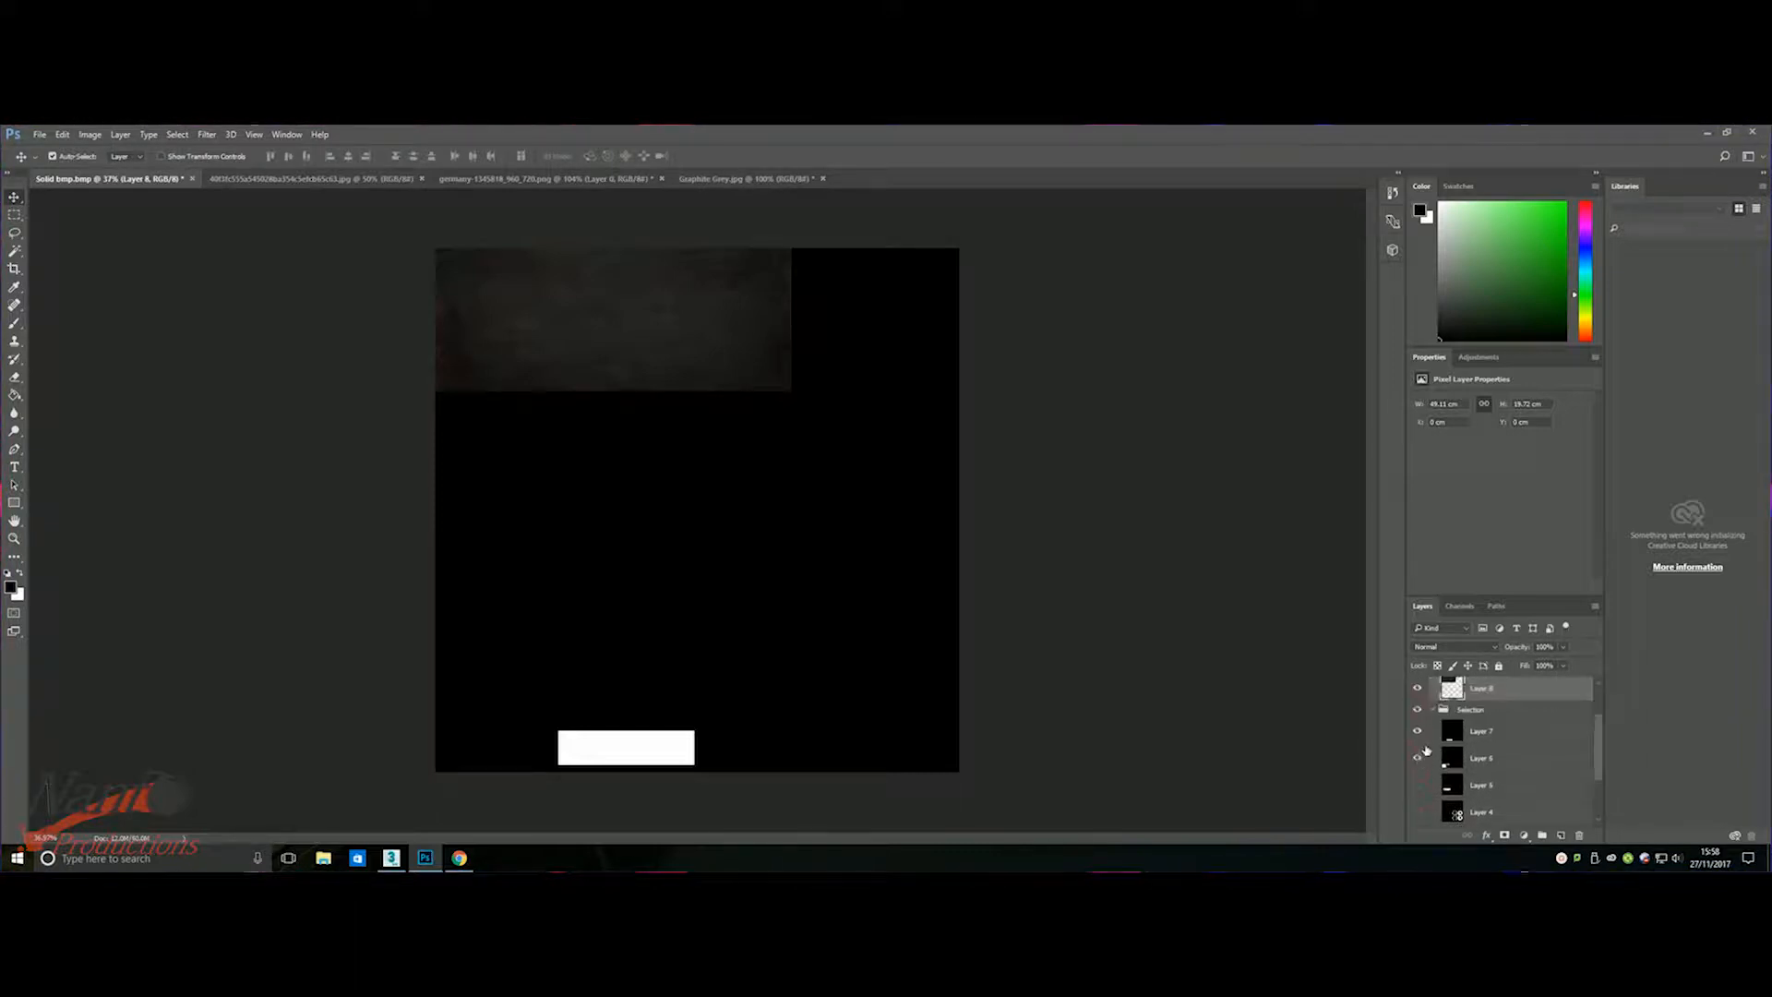
pyautogui.moveTo(589, 312)
pyautogui.mouseDown()
pyautogui.moveTo(600, 424)
pyautogui.moveTo(590, 310)
pyautogui.mouseUp()
pyautogui.hotkey('ctrl', 't')
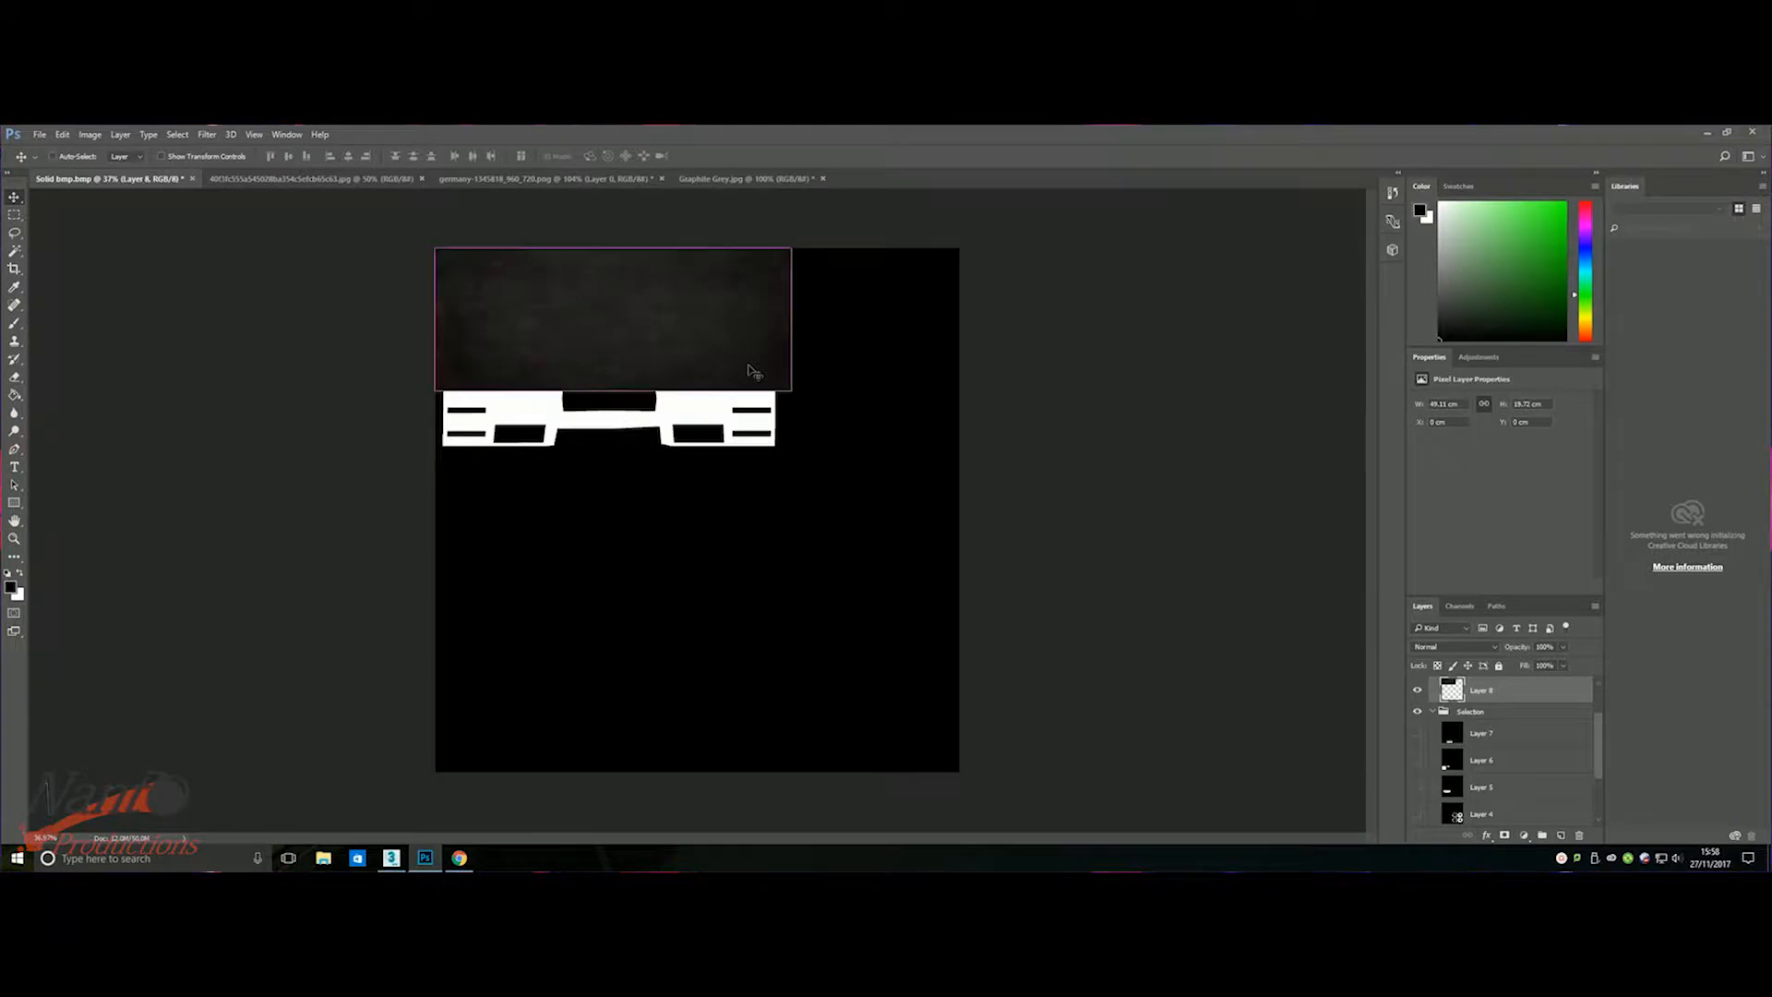
pyautogui.moveTo(615, 389); pyautogui.dragTo(628, 450)
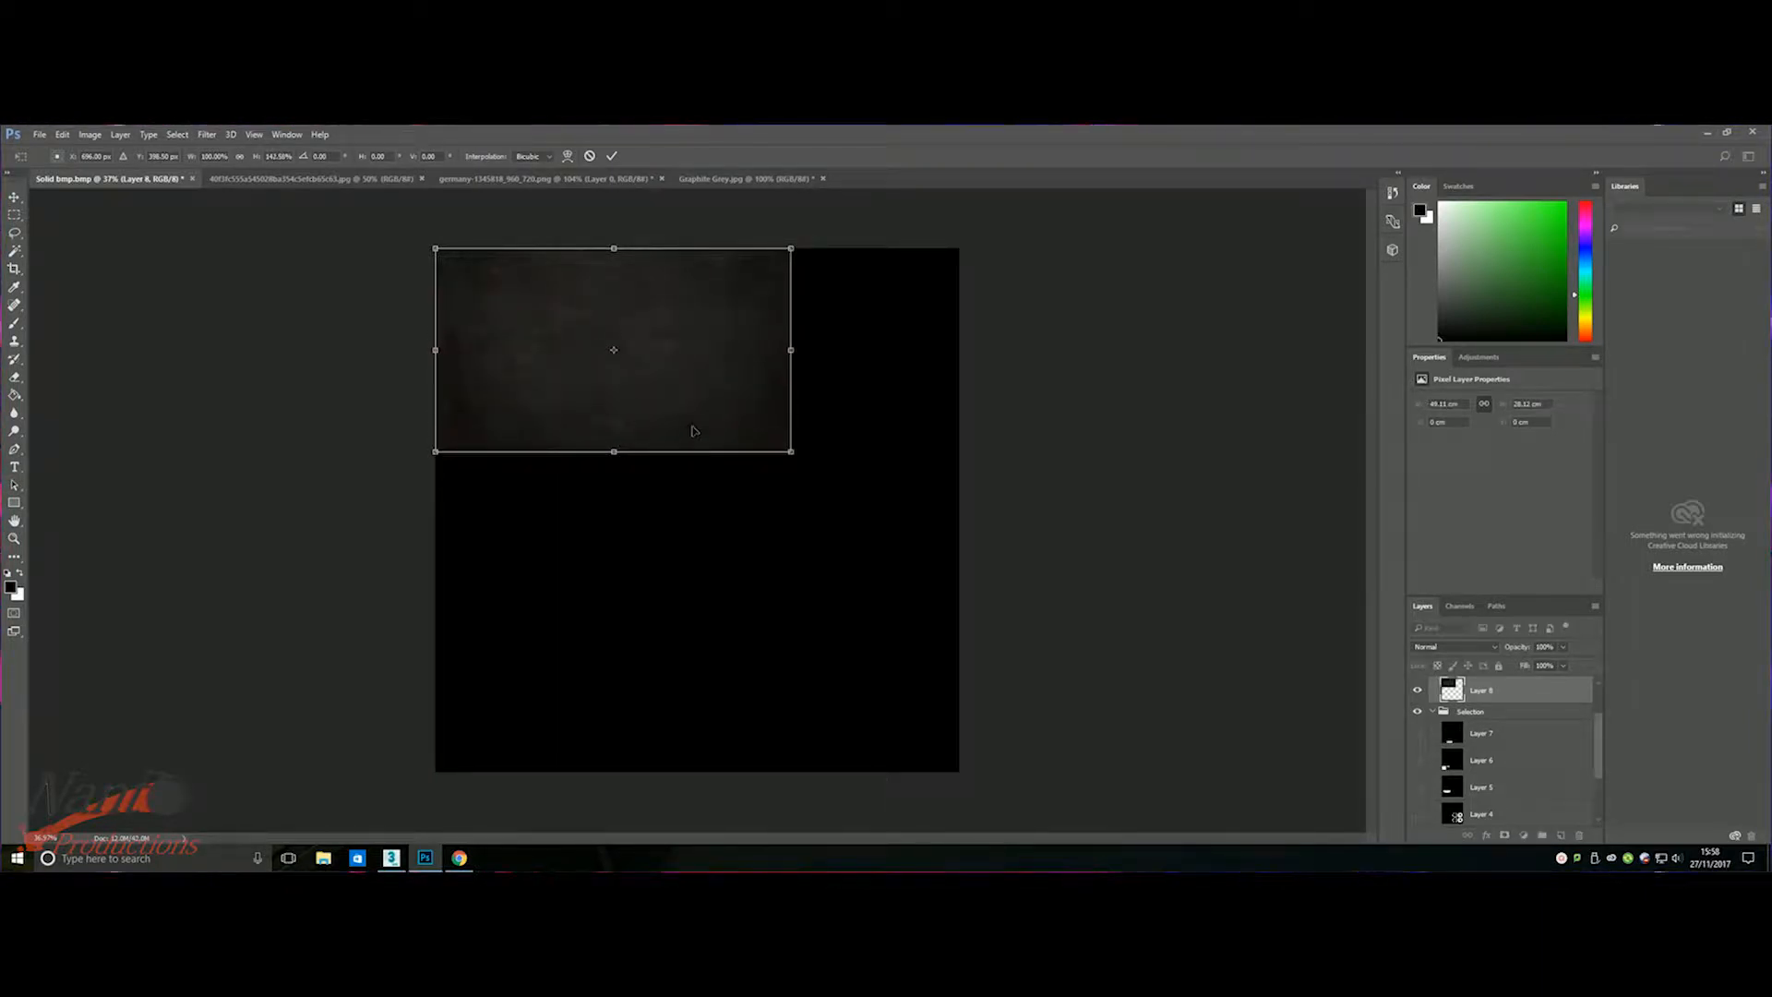
pyautogui.press('Return')
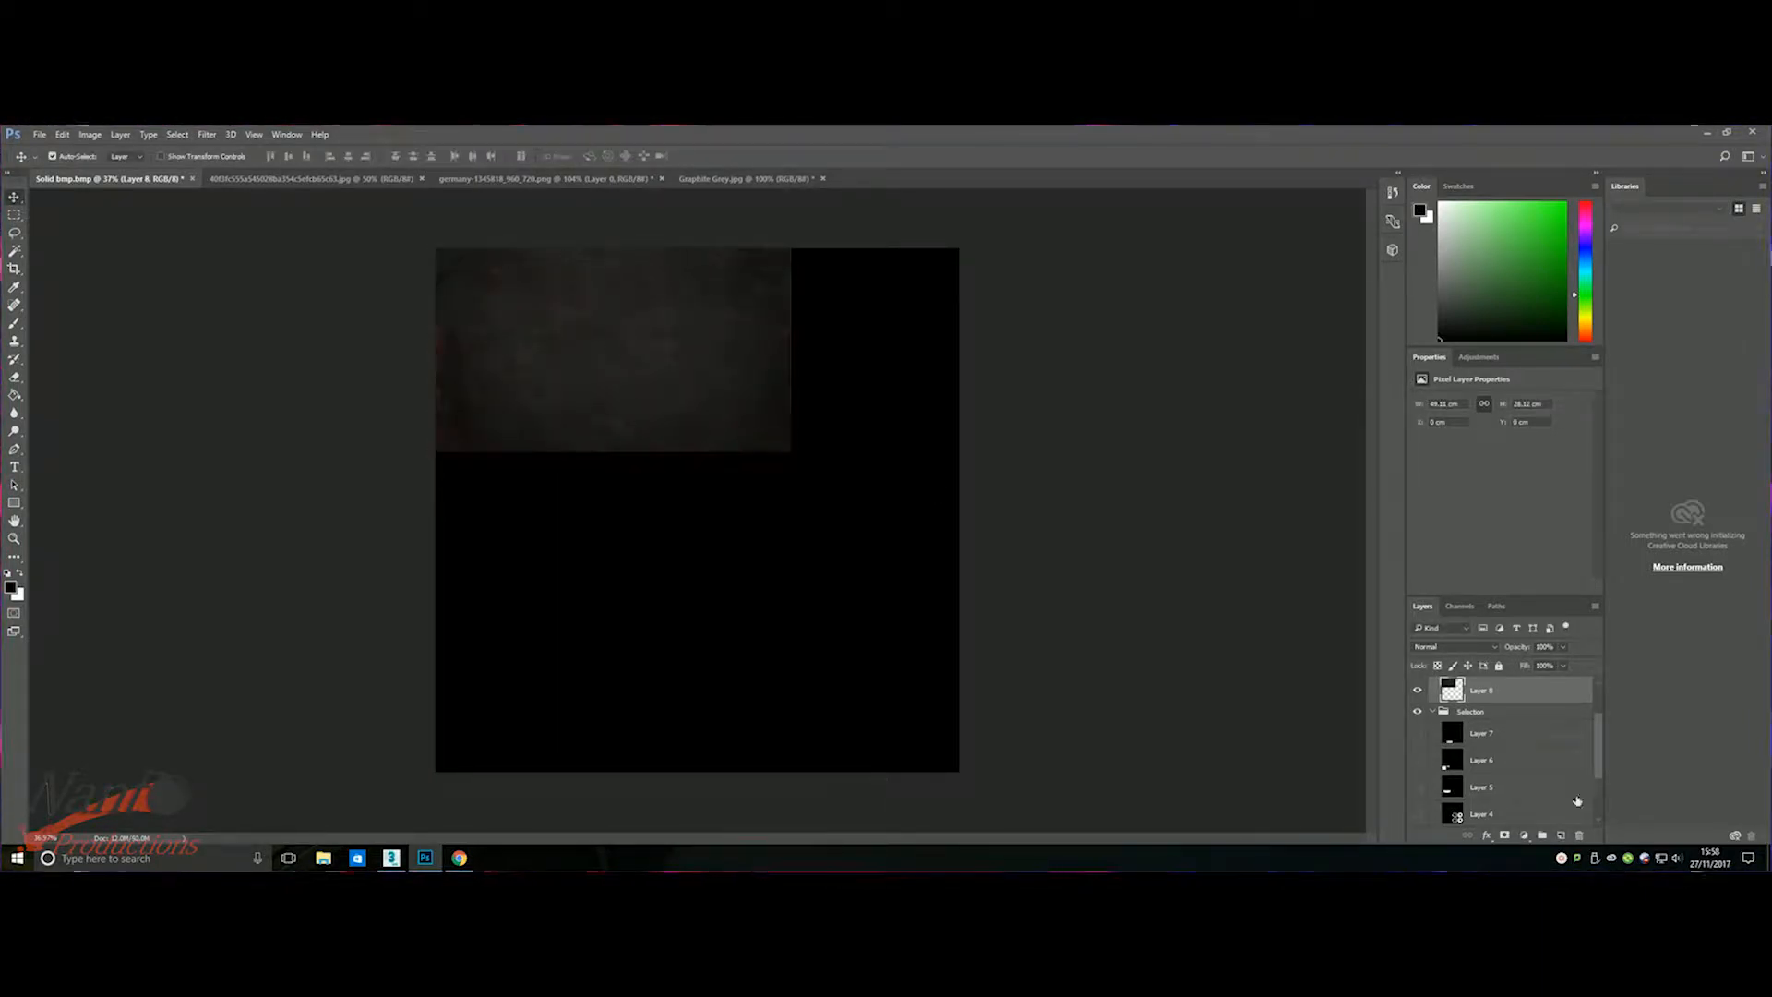
# - Select the white area of the two wide slotted pieces on Layer 1 with the Magic Wand
pyautogui.scroll(-3, 1500, 739)
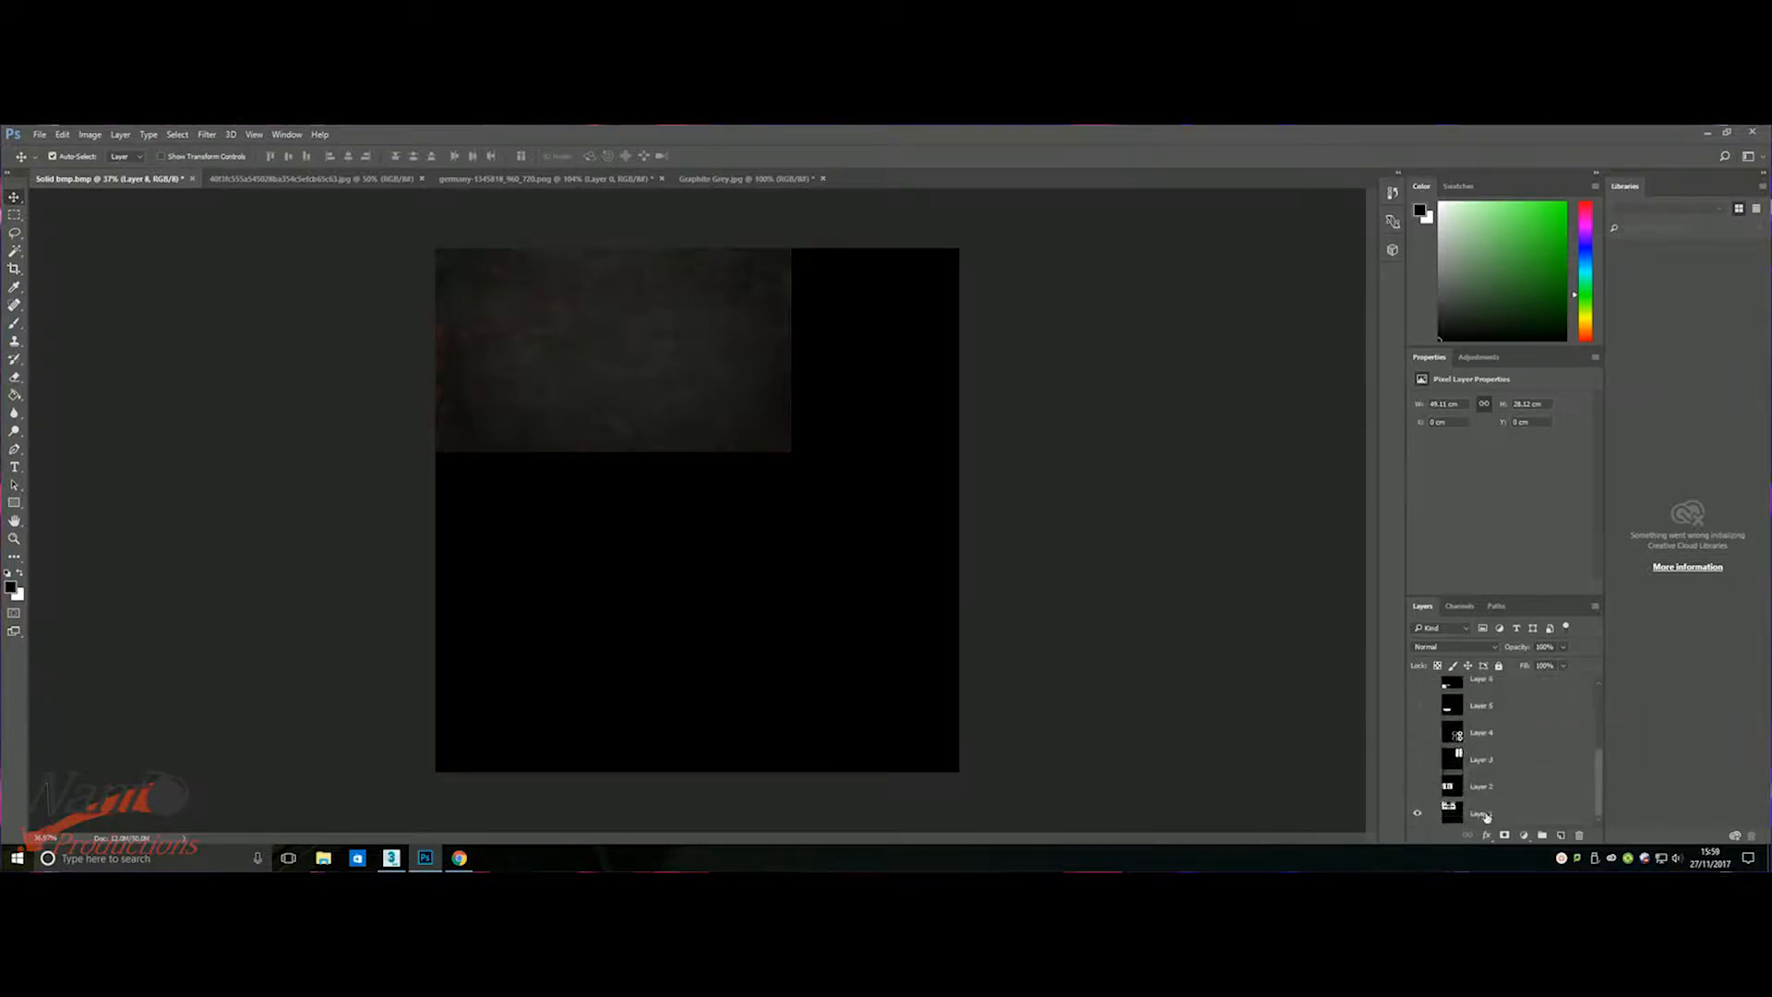
pyautogui.click(1481, 812)
pyautogui.click(17, 255)
pyautogui.click(723, 309)
pyautogui.click(14, 198)
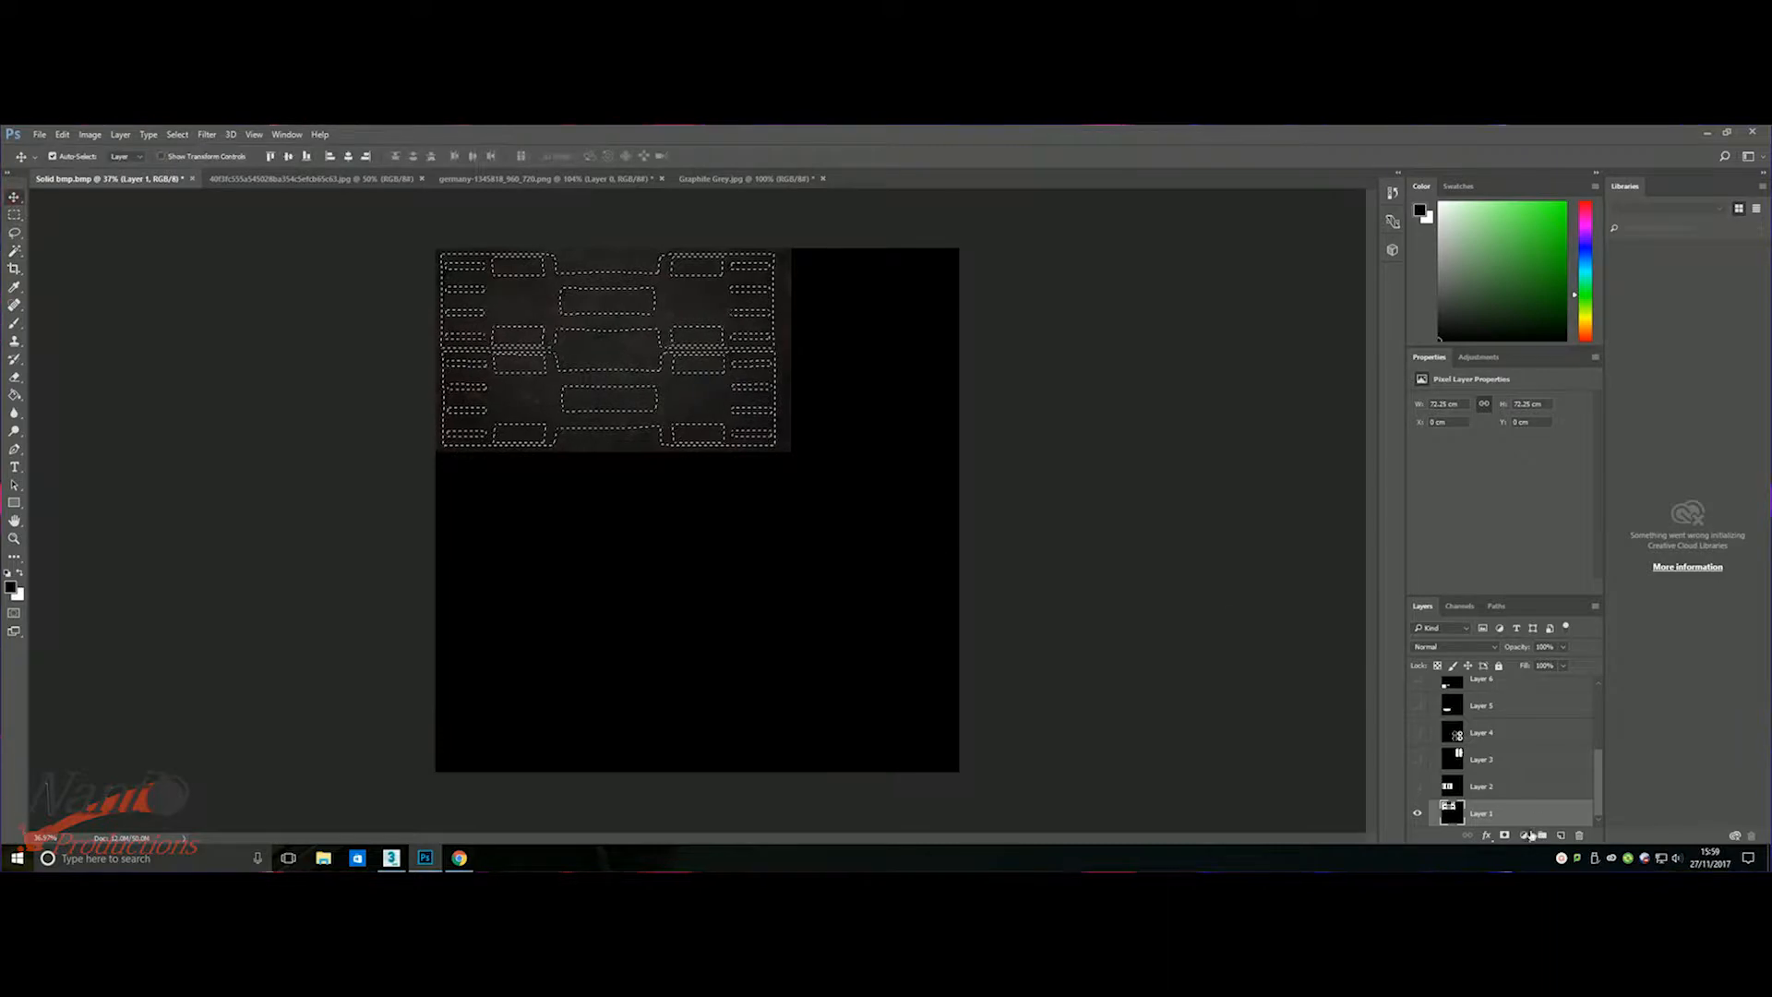
# - Add a layer mask from the active selection to the texture layer in the Textures group
pyautogui.scroll(3, 1477, 729)
pyautogui.click(1454, 720)
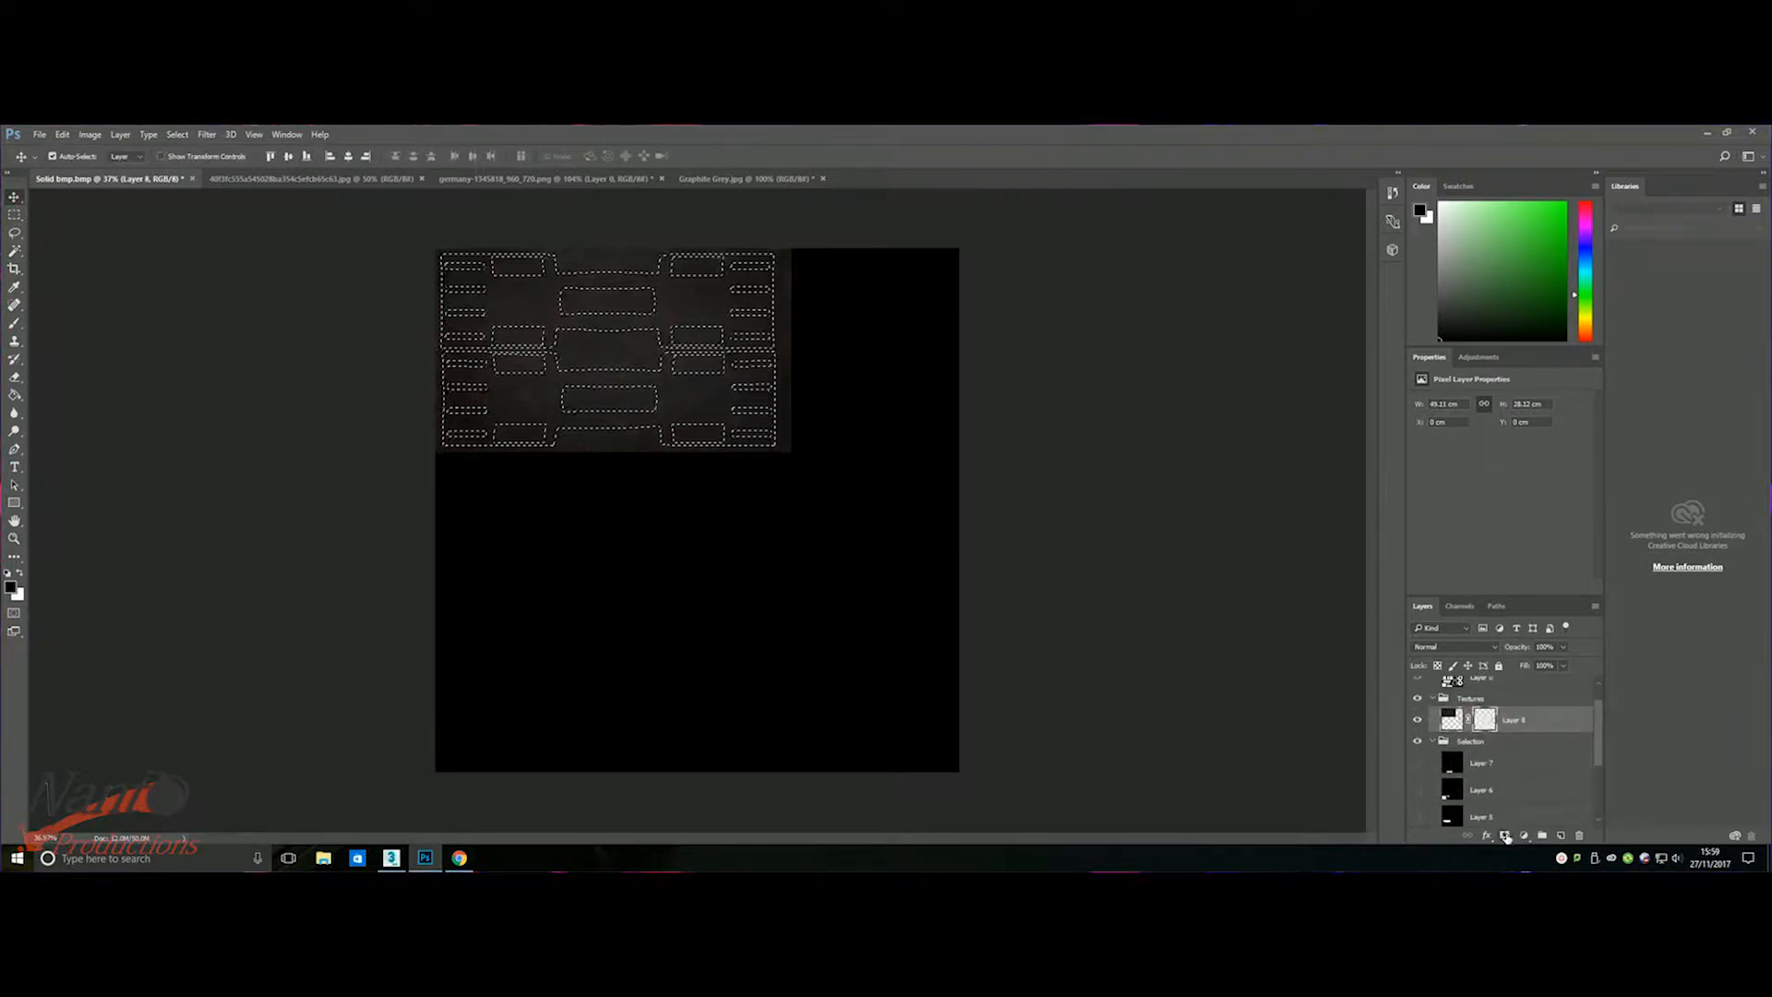
pyautogui.click(1505, 835)
pyautogui.scroll(5, 661, 378)
pyautogui.scroll(-5, 661, 378)
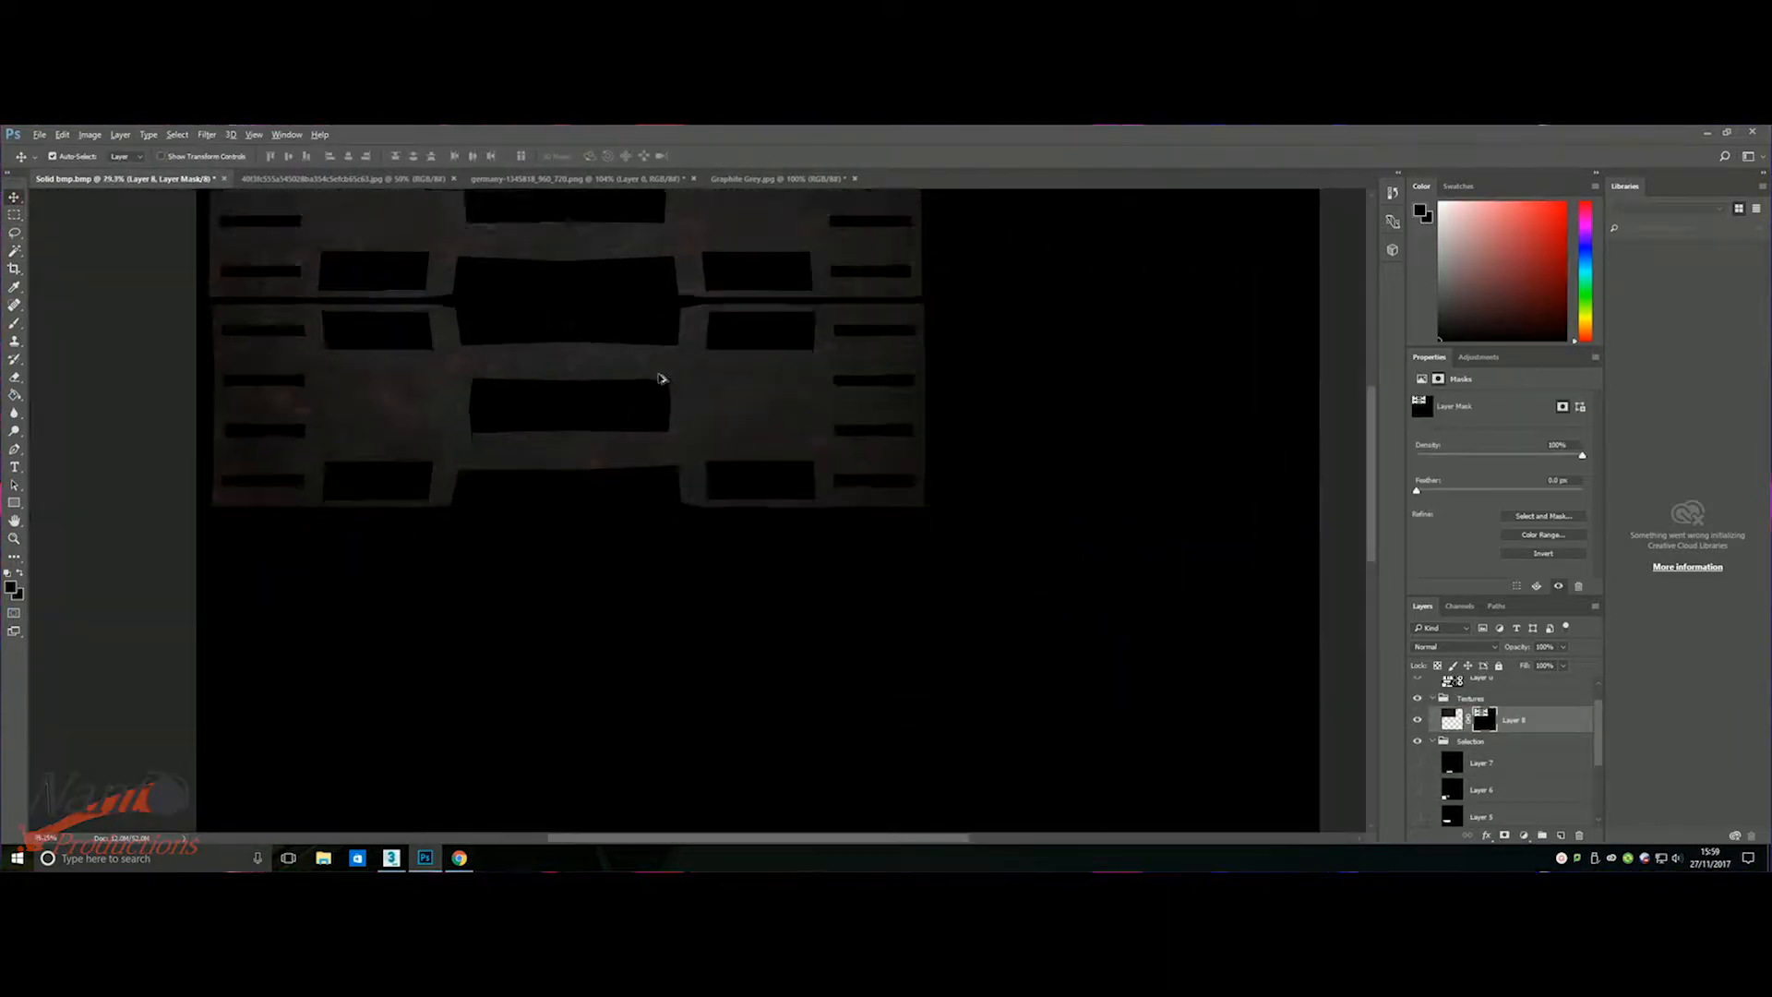
# - Hide Layer 1 and show Layer 2 in the Selection group
pyautogui.scroll(-3, 1592, 801)
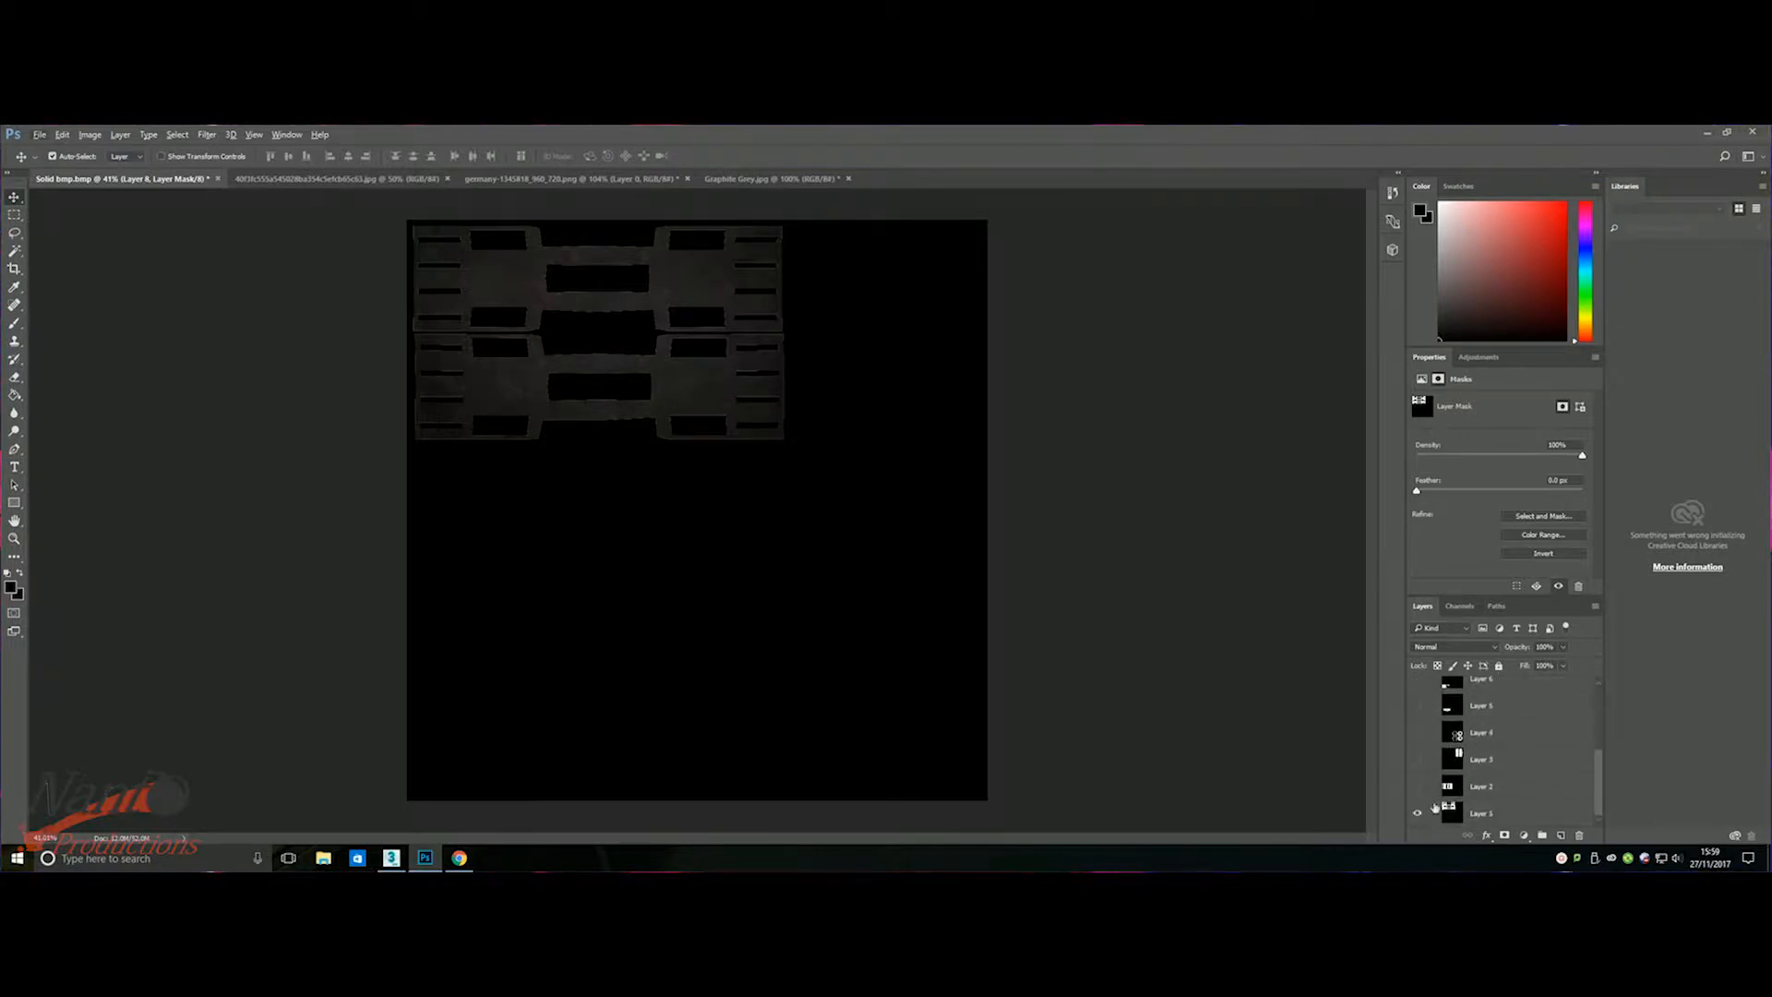
pyautogui.click(1419, 799)
pyautogui.click(1419, 787)
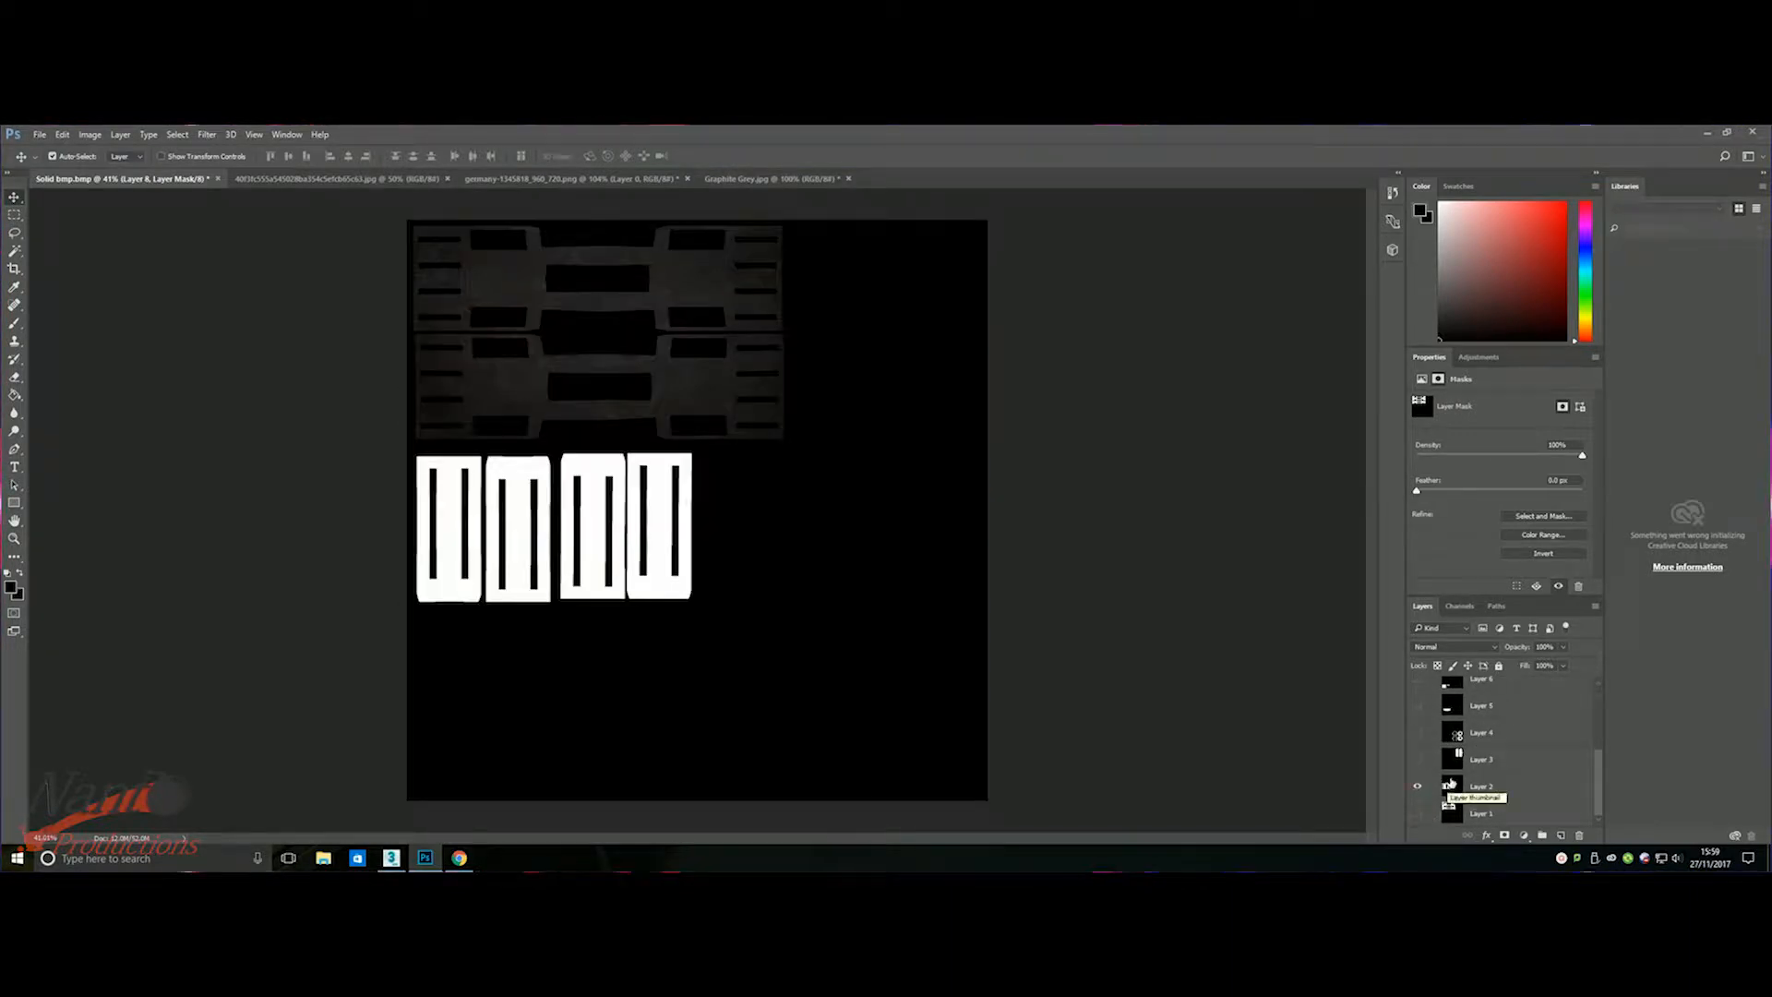
# - Copy the dark grunge texture into the UVW document as a new layer in the Textures group, over the slotted pieces
pyautogui.click(388, 178)
pyautogui.moveTo(1476, 702); pyautogui.dragTo(1516, 766)
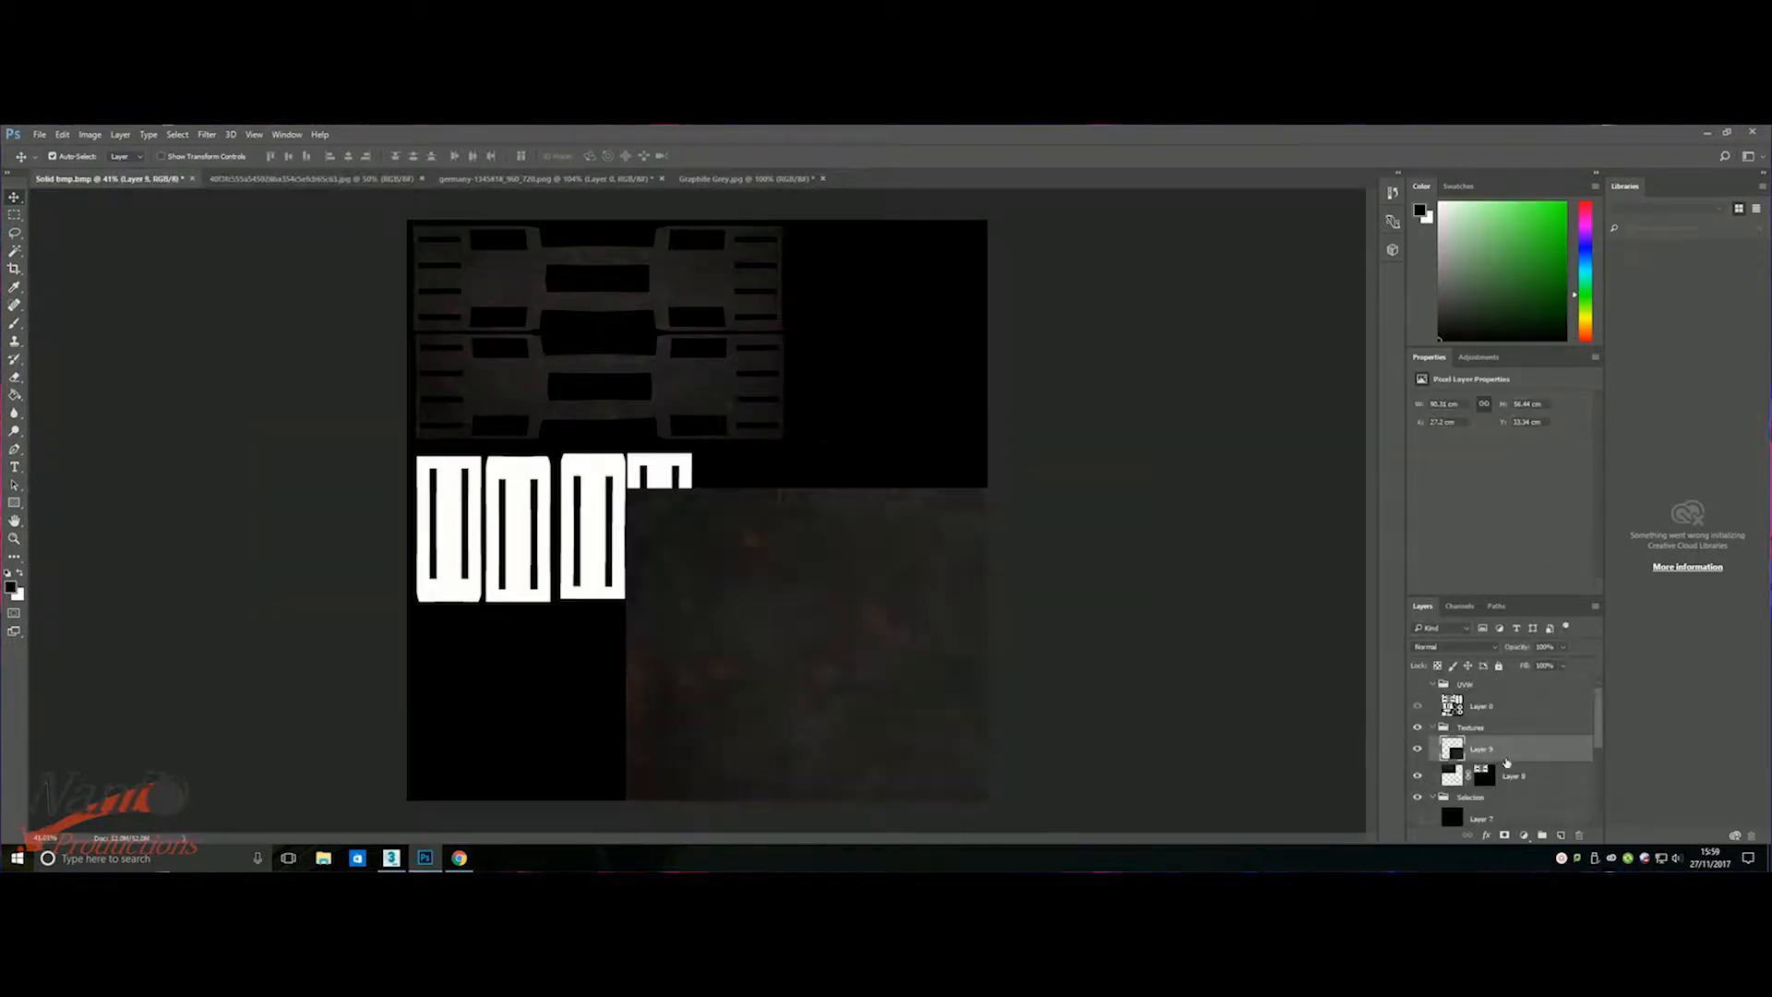
pyautogui.moveTo(679, 557); pyautogui.dragTo(579, 492)
# - Scale and position the new dark texture to about 46.7 cm wide and 25.5 cm high, covering the four narrow slotted pieces
pyautogui.hotkey('ctrl', 't')
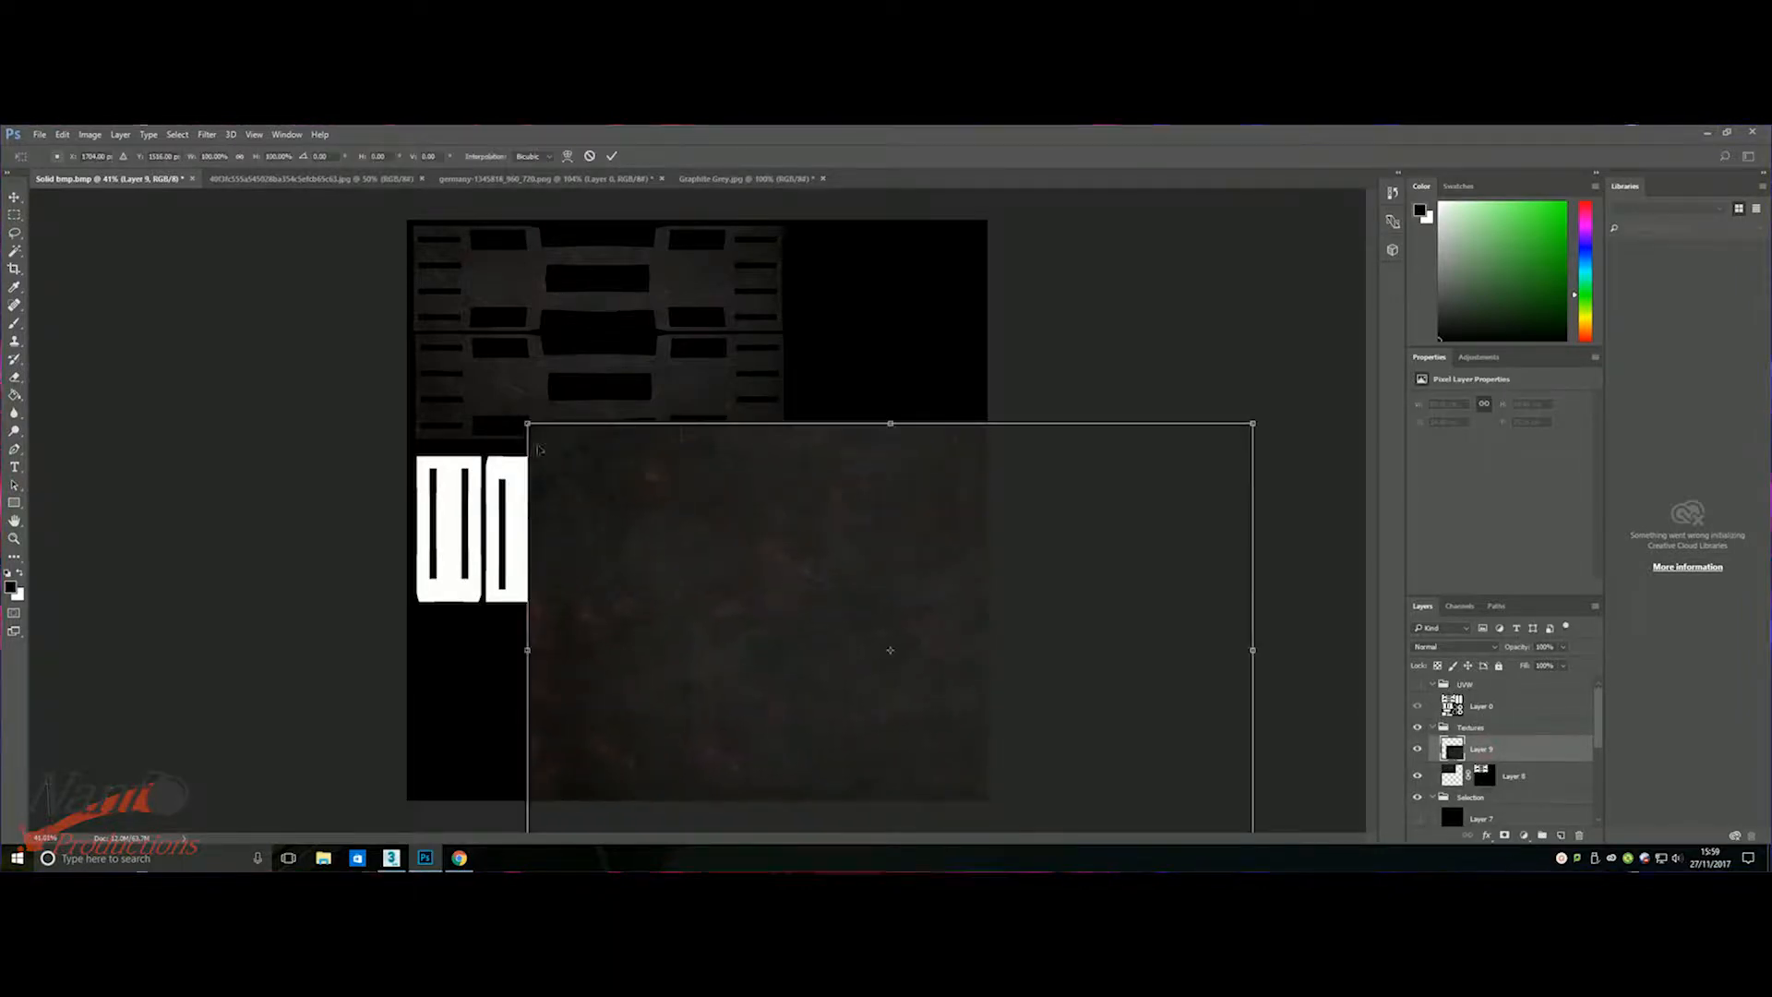
pyautogui.moveTo(527, 423); pyautogui.dragTo(859, 625)
pyautogui.moveTo(969, 720); pyautogui.dragTo(689, 522)
pyautogui.moveTo(578, 427); pyautogui.dragTo(608, 448)
pyautogui.moveTo(764, 450); pyautogui.dragTo(764, 511)
pyautogui.moveTo(824, 594); pyautogui.dragTo(625, 529)
pyautogui.moveTo(718, 577); pyautogui.dragTo(785, 606)
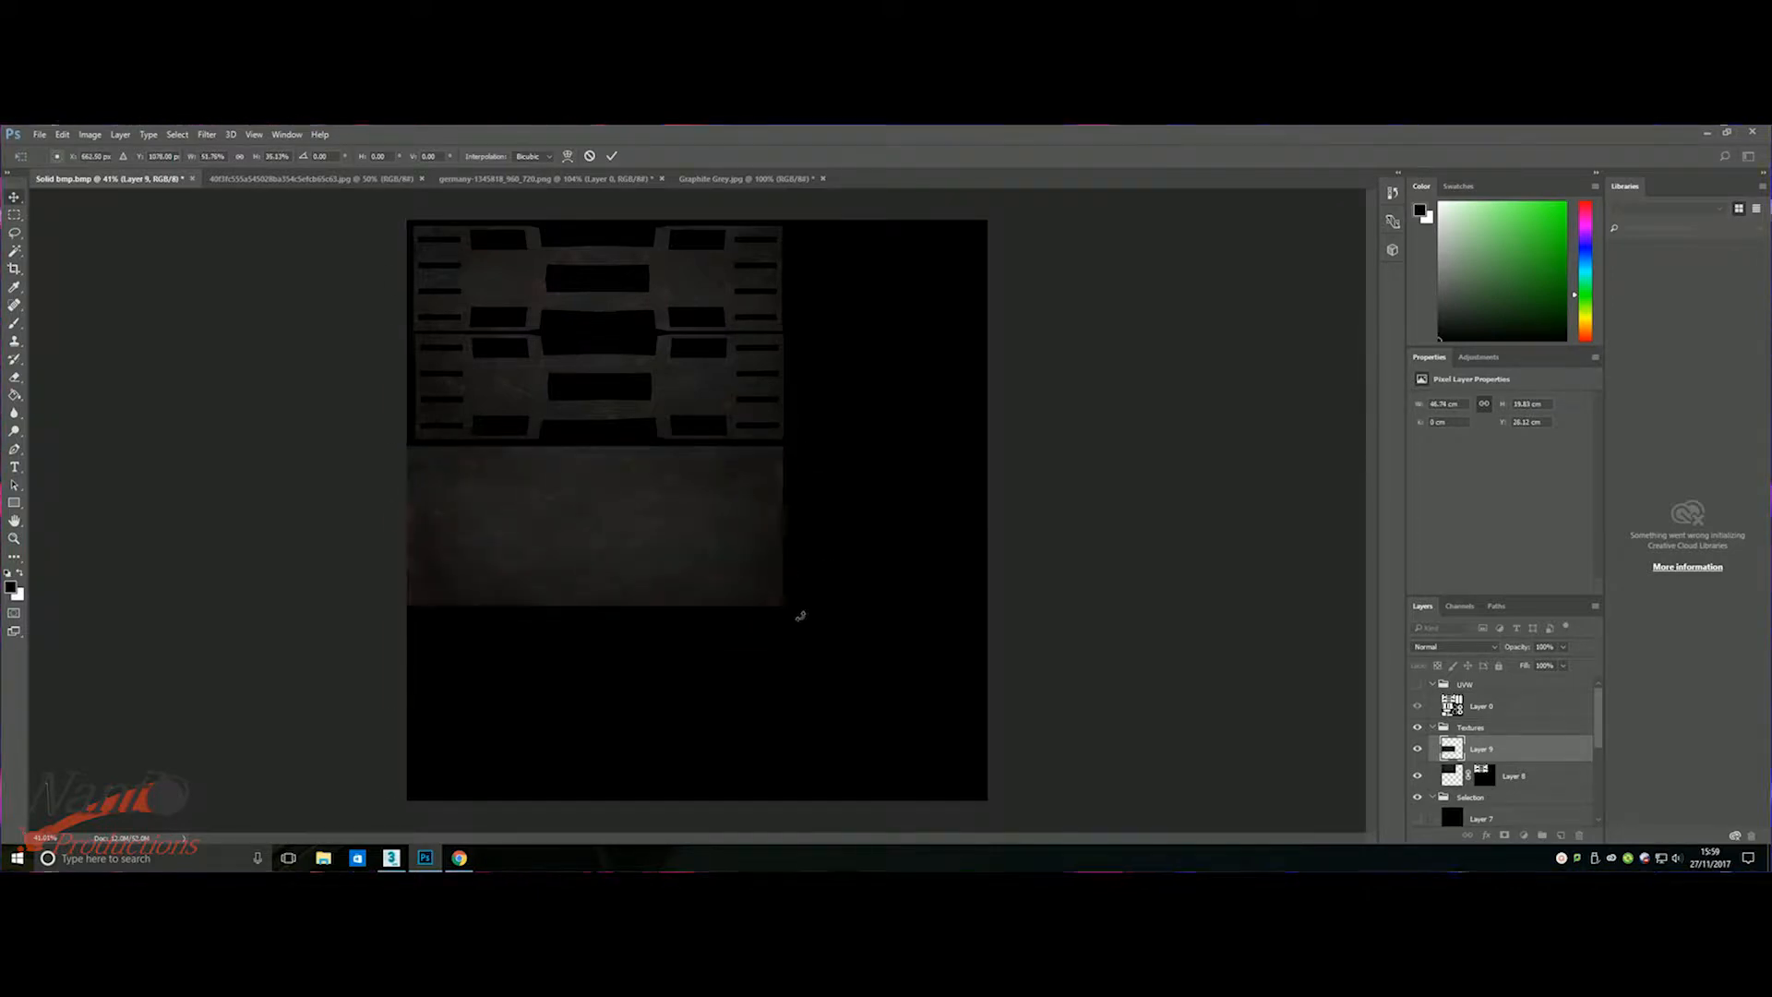
pyautogui.moveTo(595, 606); pyautogui.dragTo(605, 650)
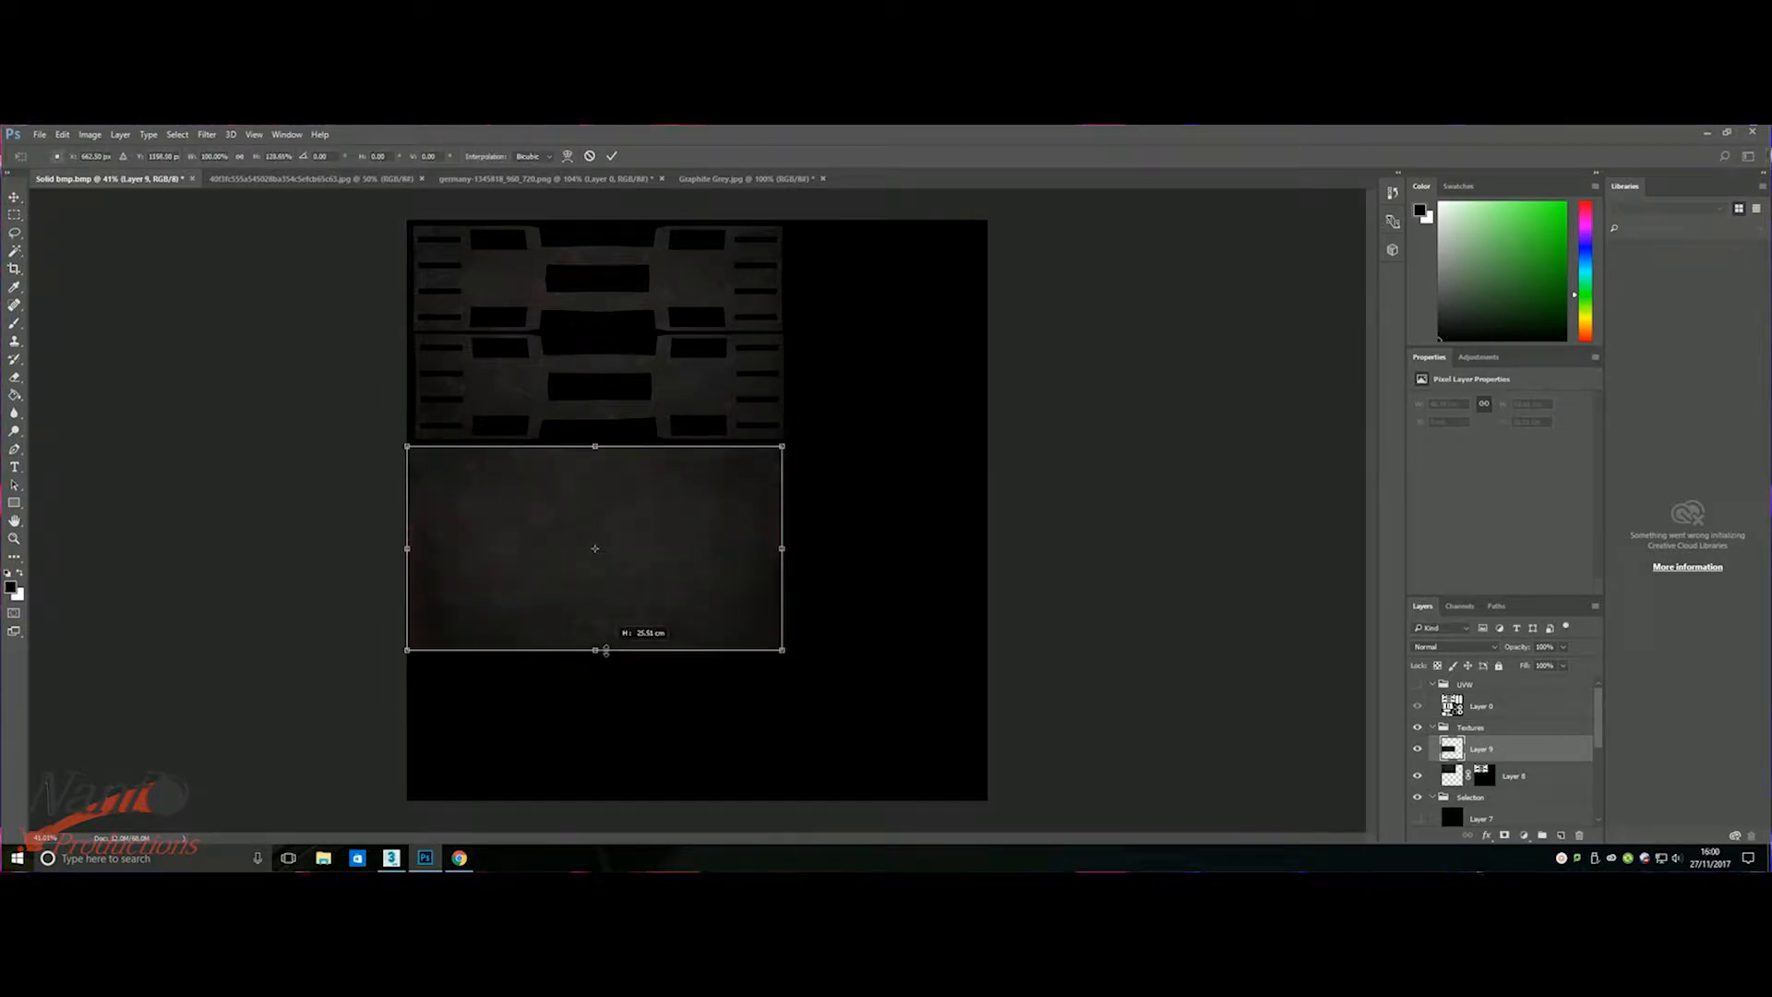
pyautogui.press('Return')
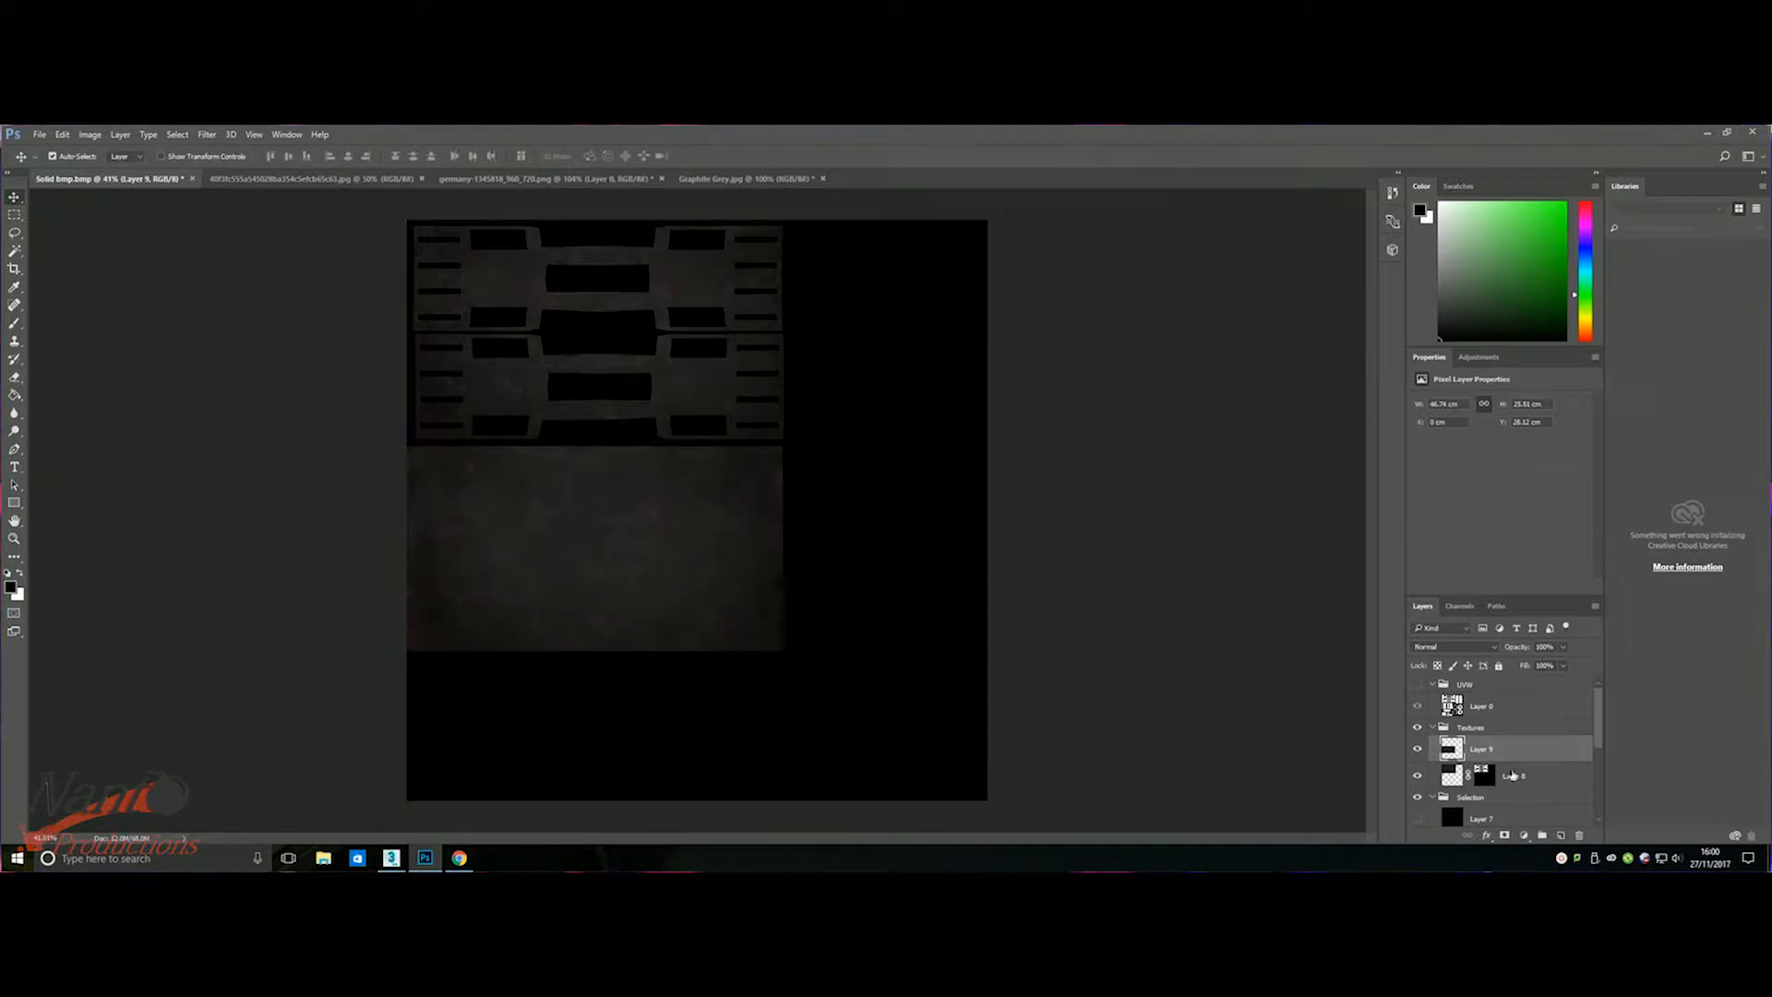
# - Select the four narrow slotted pieces on Layer 2 with the Magic Wand and mask the new dark texture layer to them
pyautogui.scroll(-5, 1511, 775)
pyautogui.click(1481, 785)
pyautogui.click(15, 250)
pyautogui.click(716, 534)
pyautogui.hotkey('ctrl', 'd')
pyautogui.keyDown('shift'); pyautogui.click(653, 526); pyautogui.keyUp('shift')
pyautogui.keyDown('shift'); pyautogui.click(590, 526); pyautogui.keyUp('shift')
pyautogui.keyDown('shift'); pyautogui.click(528, 540); pyautogui.keyUp('shift')
pyautogui.keyDown('shift'); pyautogui.click(448, 530); pyautogui.keyUp('shift')
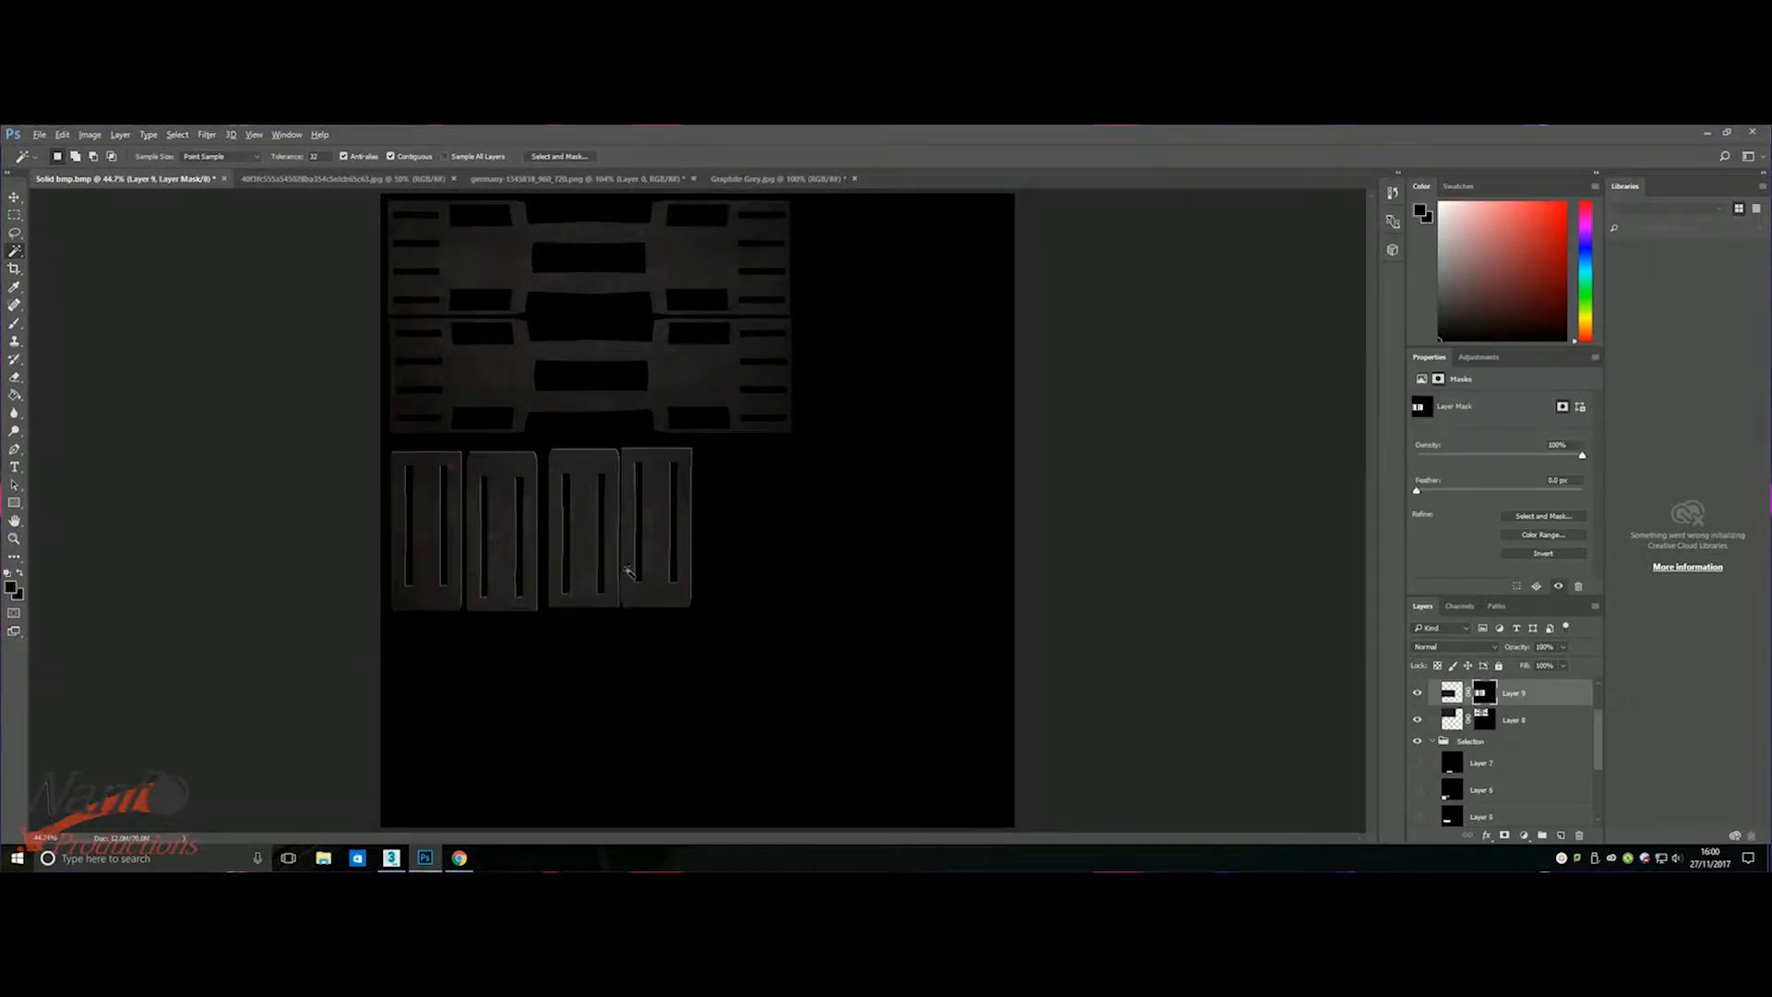
# - Hide Layer 2 and show Layer 3 in the Selection group
pyautogui.scroll(-1, 627, 572)
pyautogui.scroll(-3, 1468, 759)
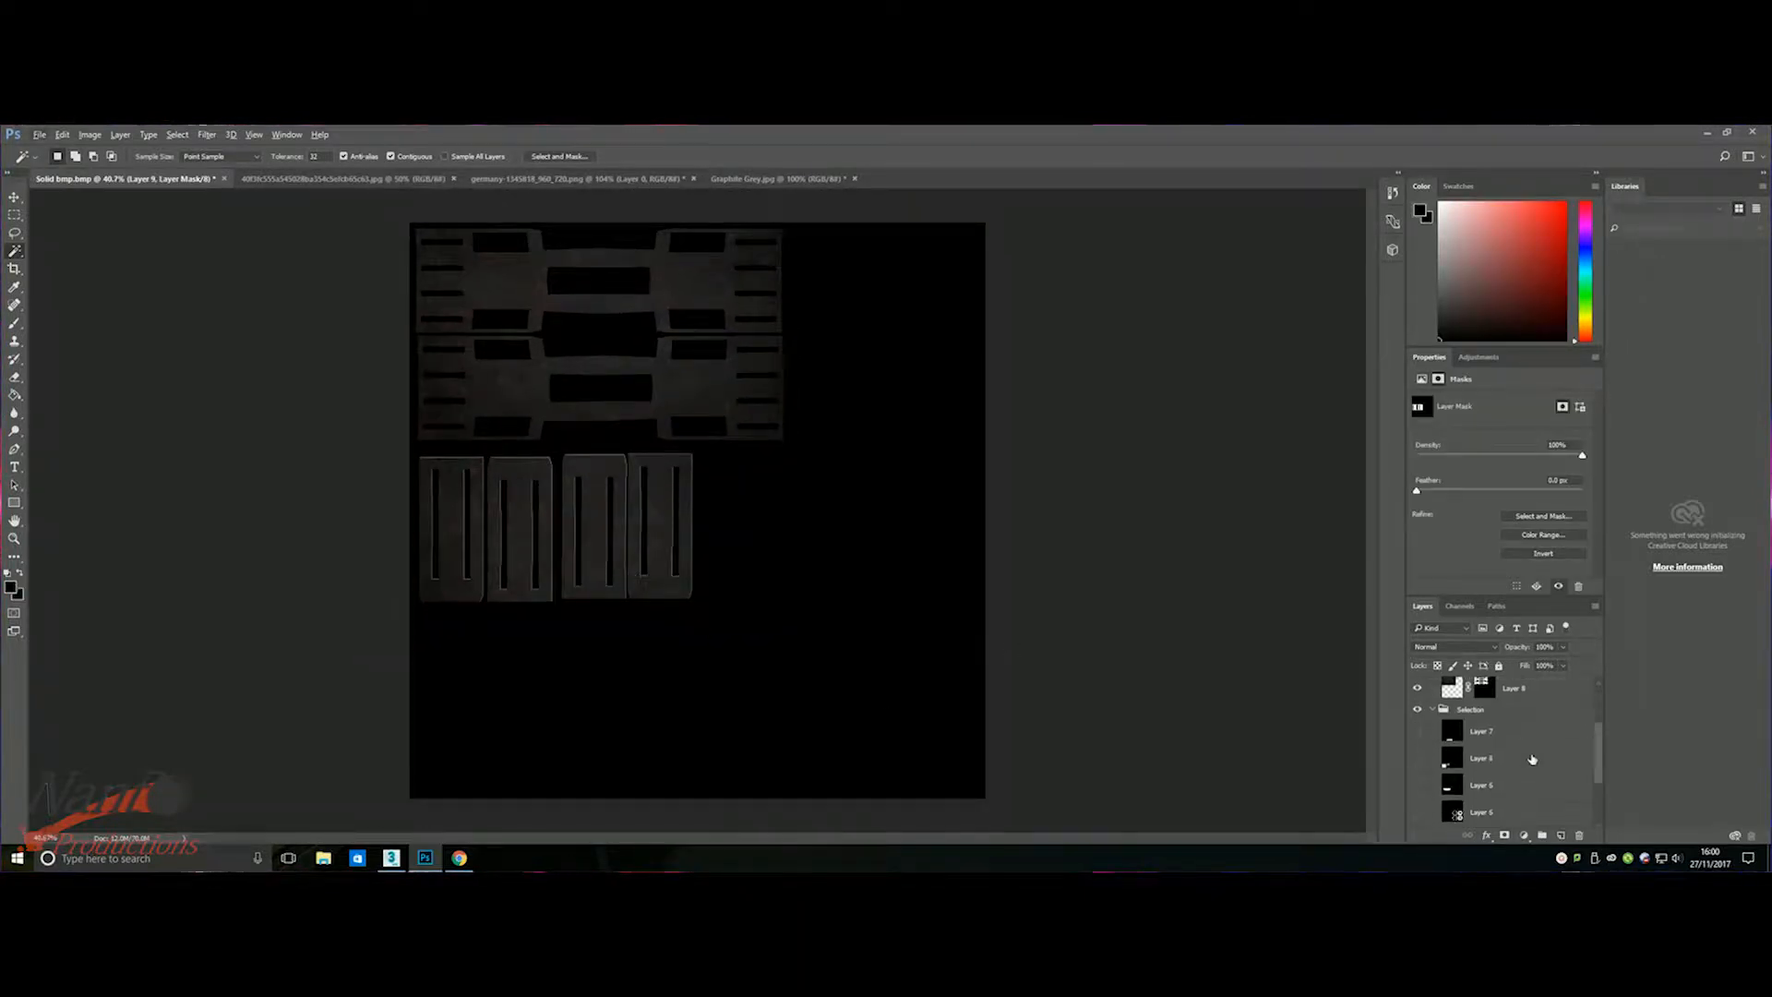
pyautogui.click(1418, 760)
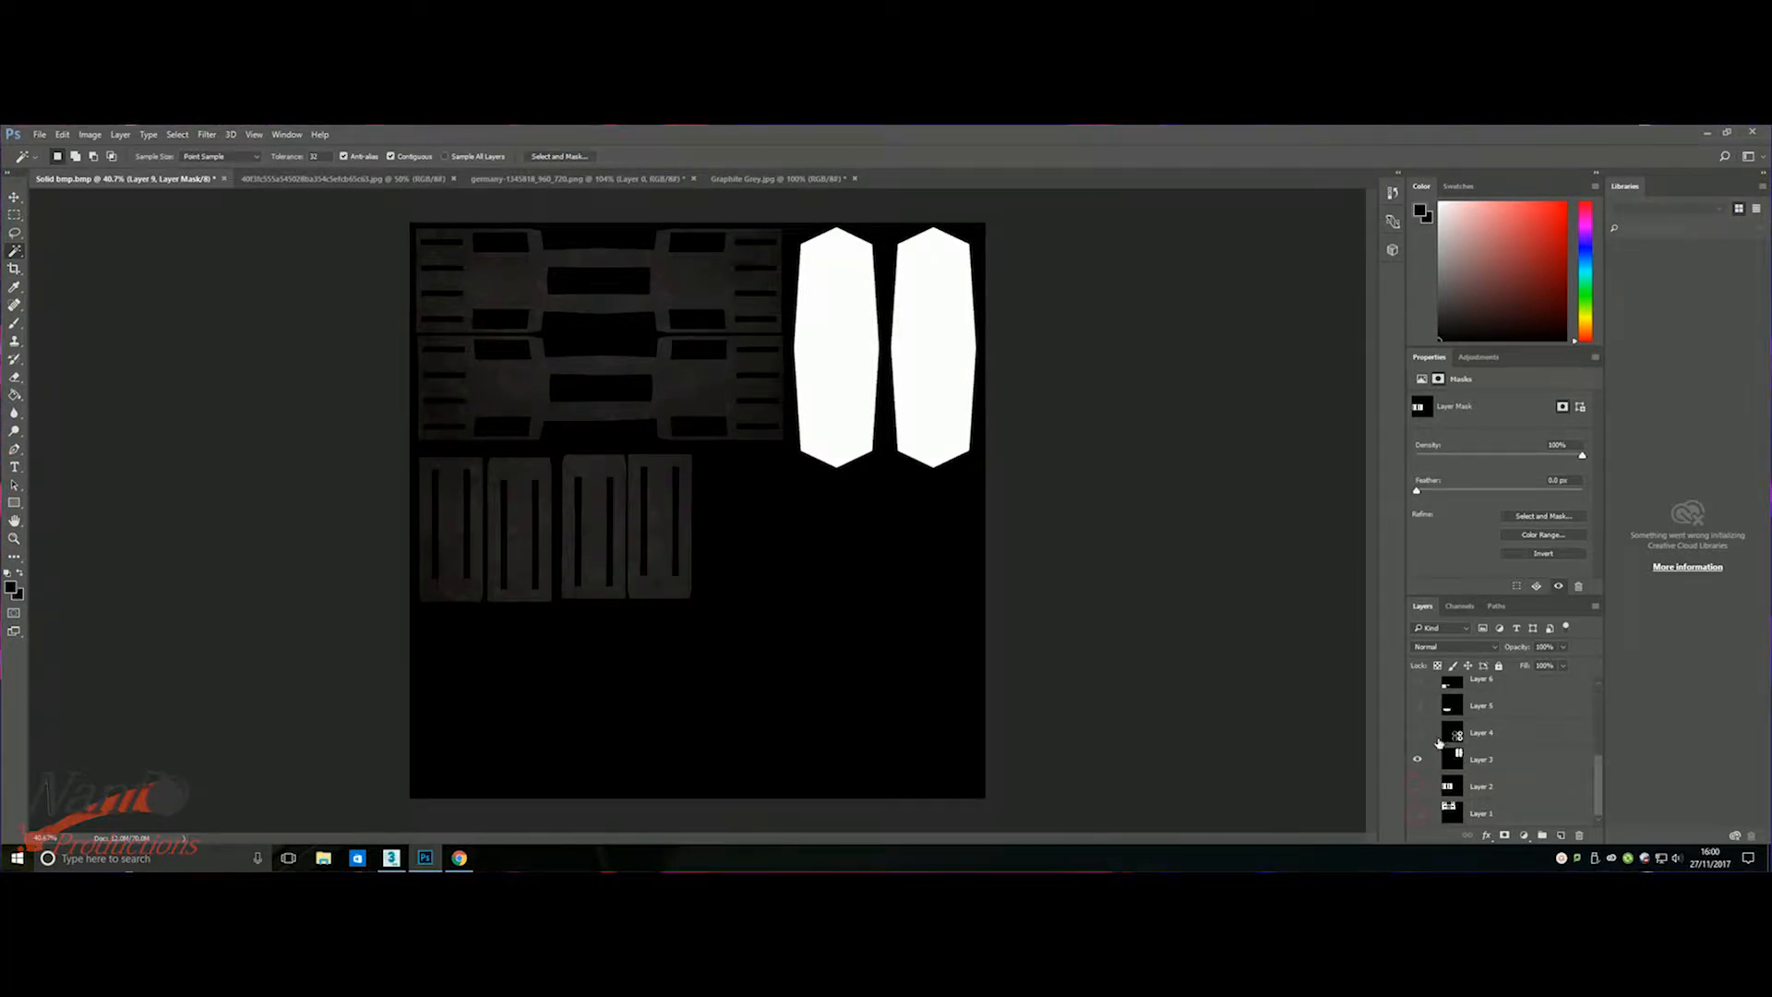
# - Copy the red hexagon texture into the UVW document as a new layer in the Textures group
pyautogui.click(539, 181)
pyautogui.click(15, 198)
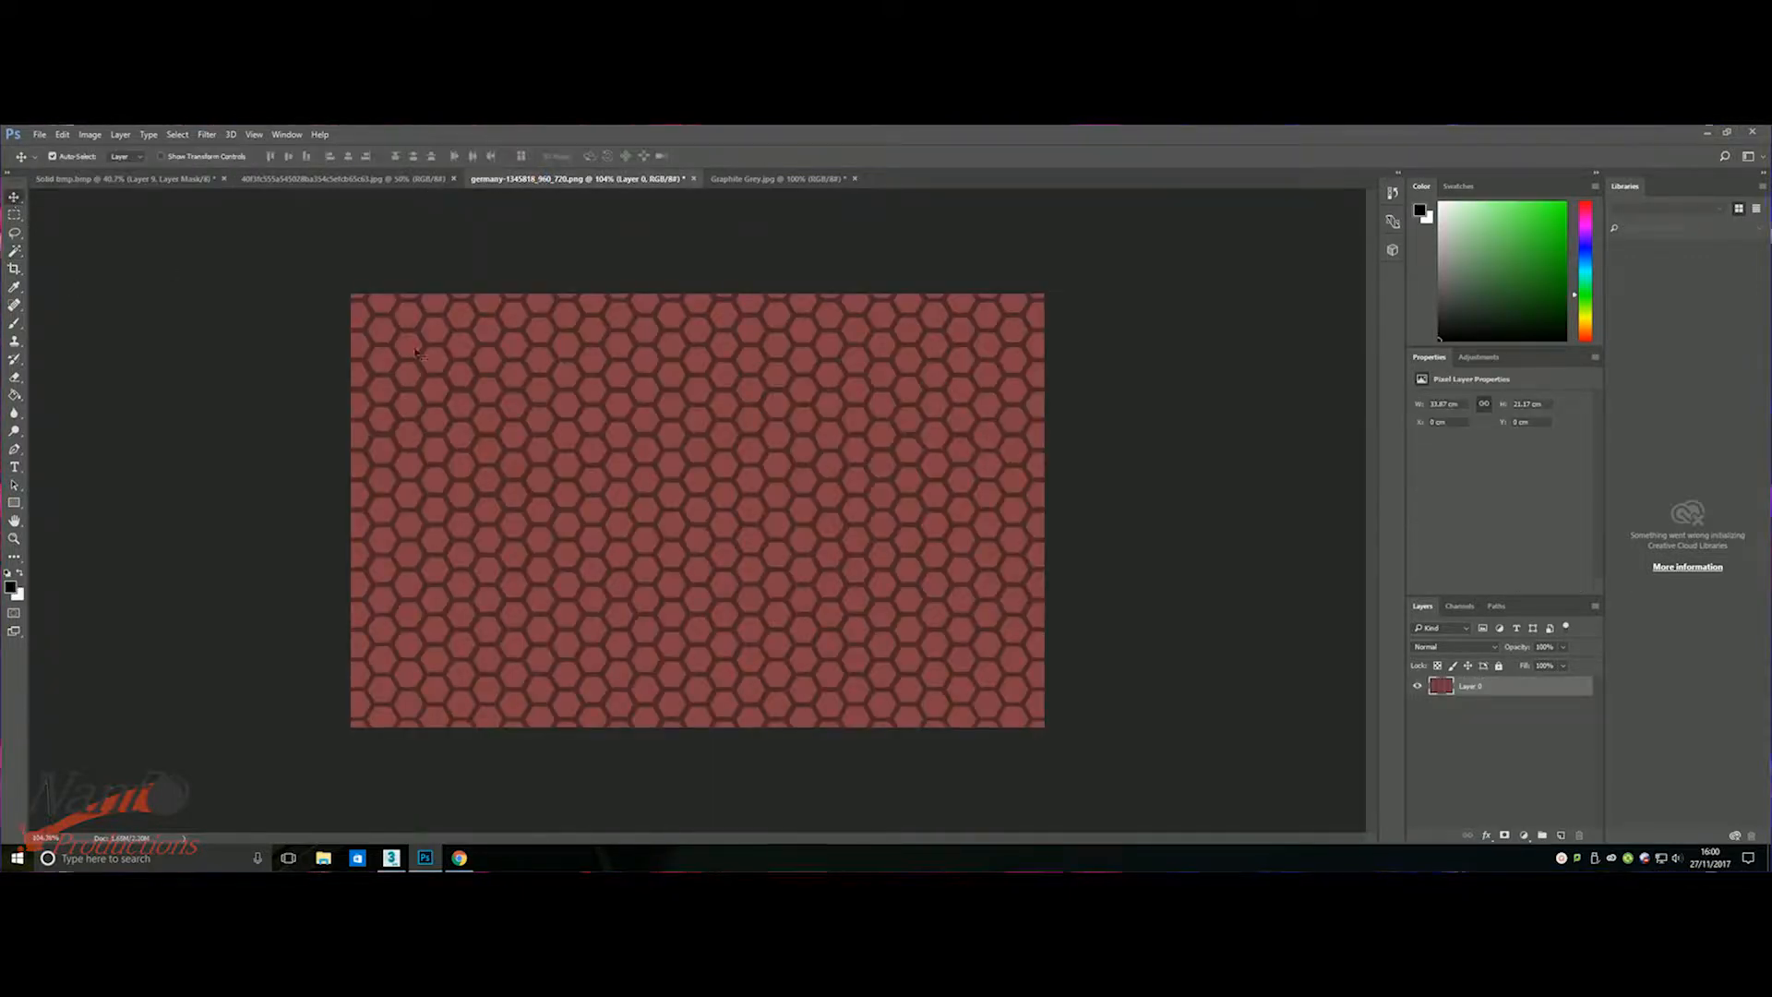
pyautogui.moveTo(452, 359); pyautogui.dragTo(701, 313)
# - Scale the hexagon texture to about 17.1 by 10.7 cm and tile copies of it over the two tall pieces
pyautogui.hotkey('ctrl', 't')
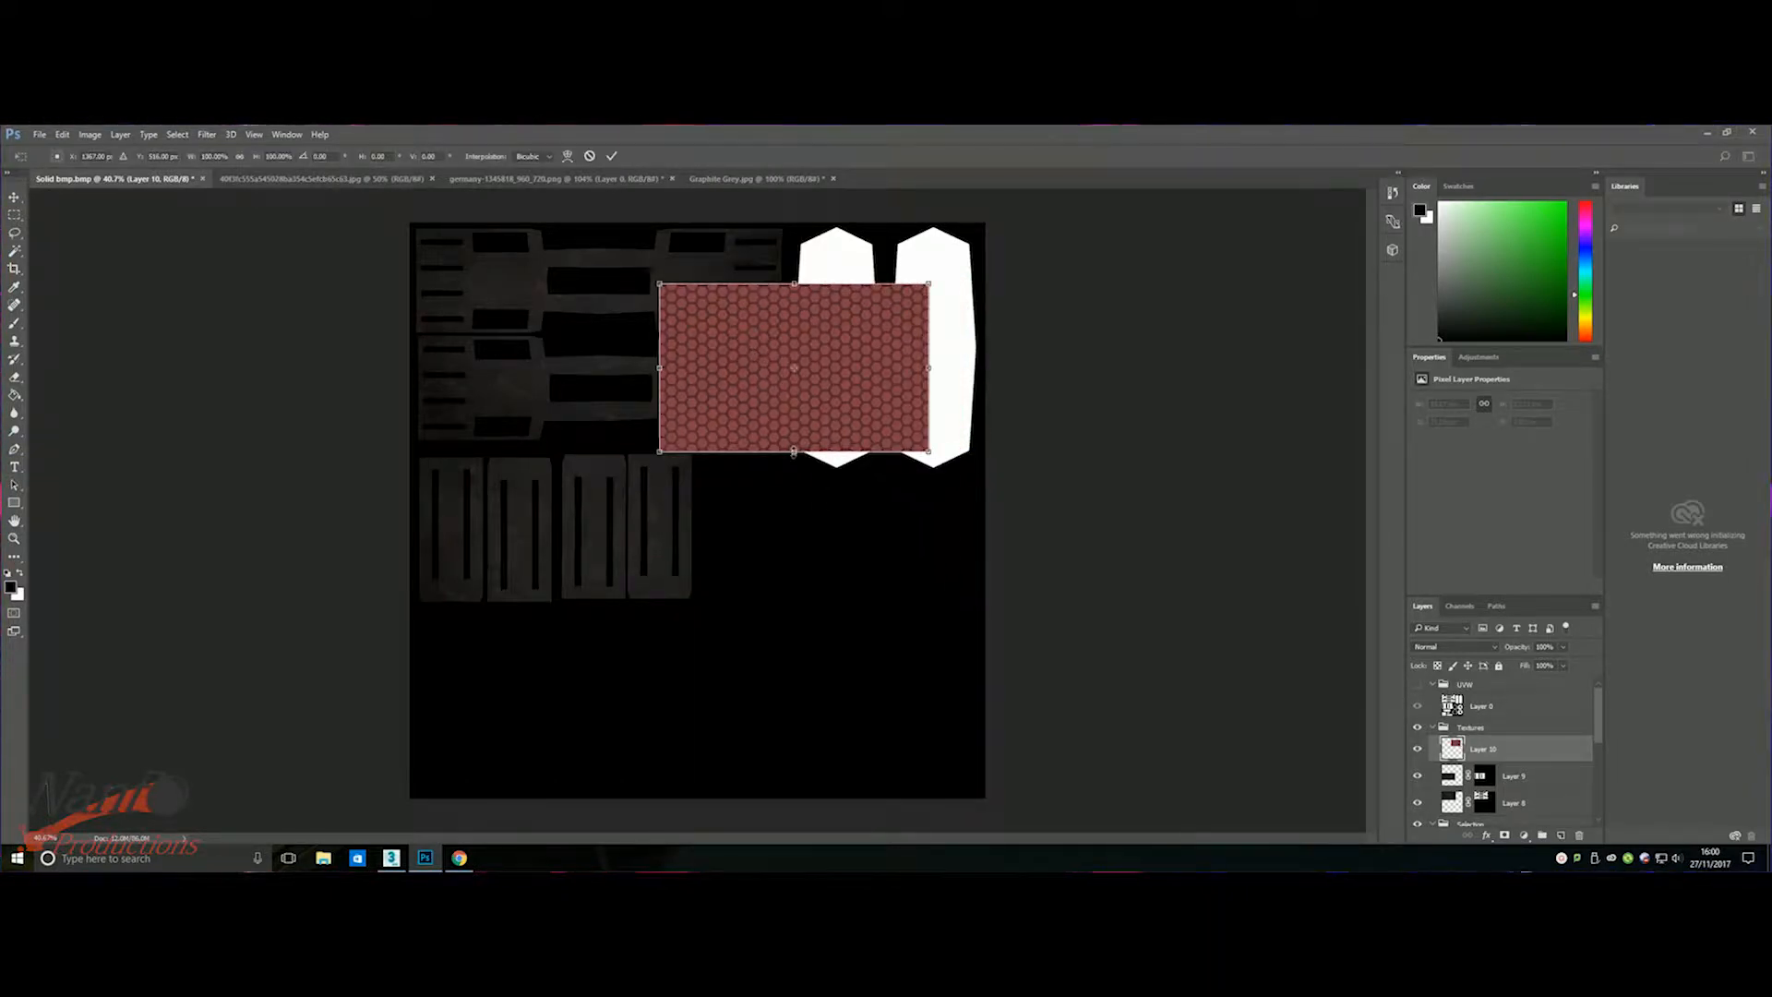
pyautogui.moveTo(928, 453); pyautogui.dragTo(960, 292)
pyautogui.press('Return')
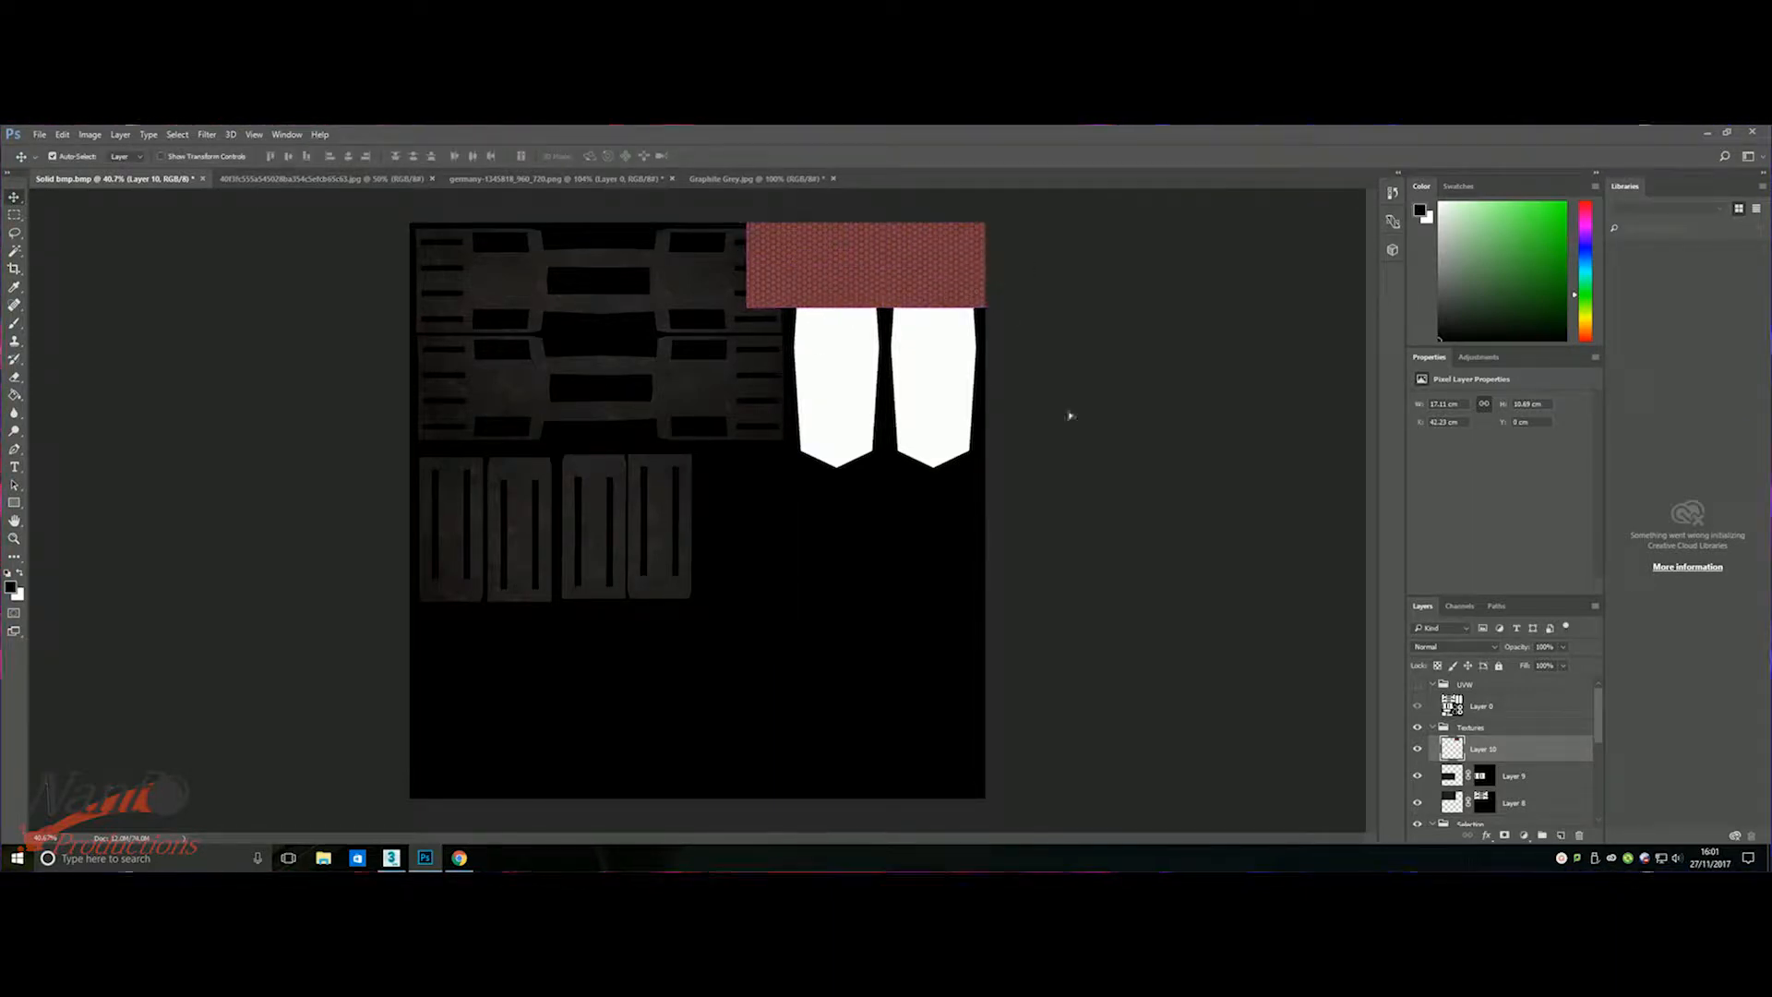
pyautogui.keyDown('ctrl'); pyautogui.click(1482, 775); pyautogui.keyUp('ctrl')
pyautogui.moveTo(938, 294); pyautogui.dragTo(936, 443)
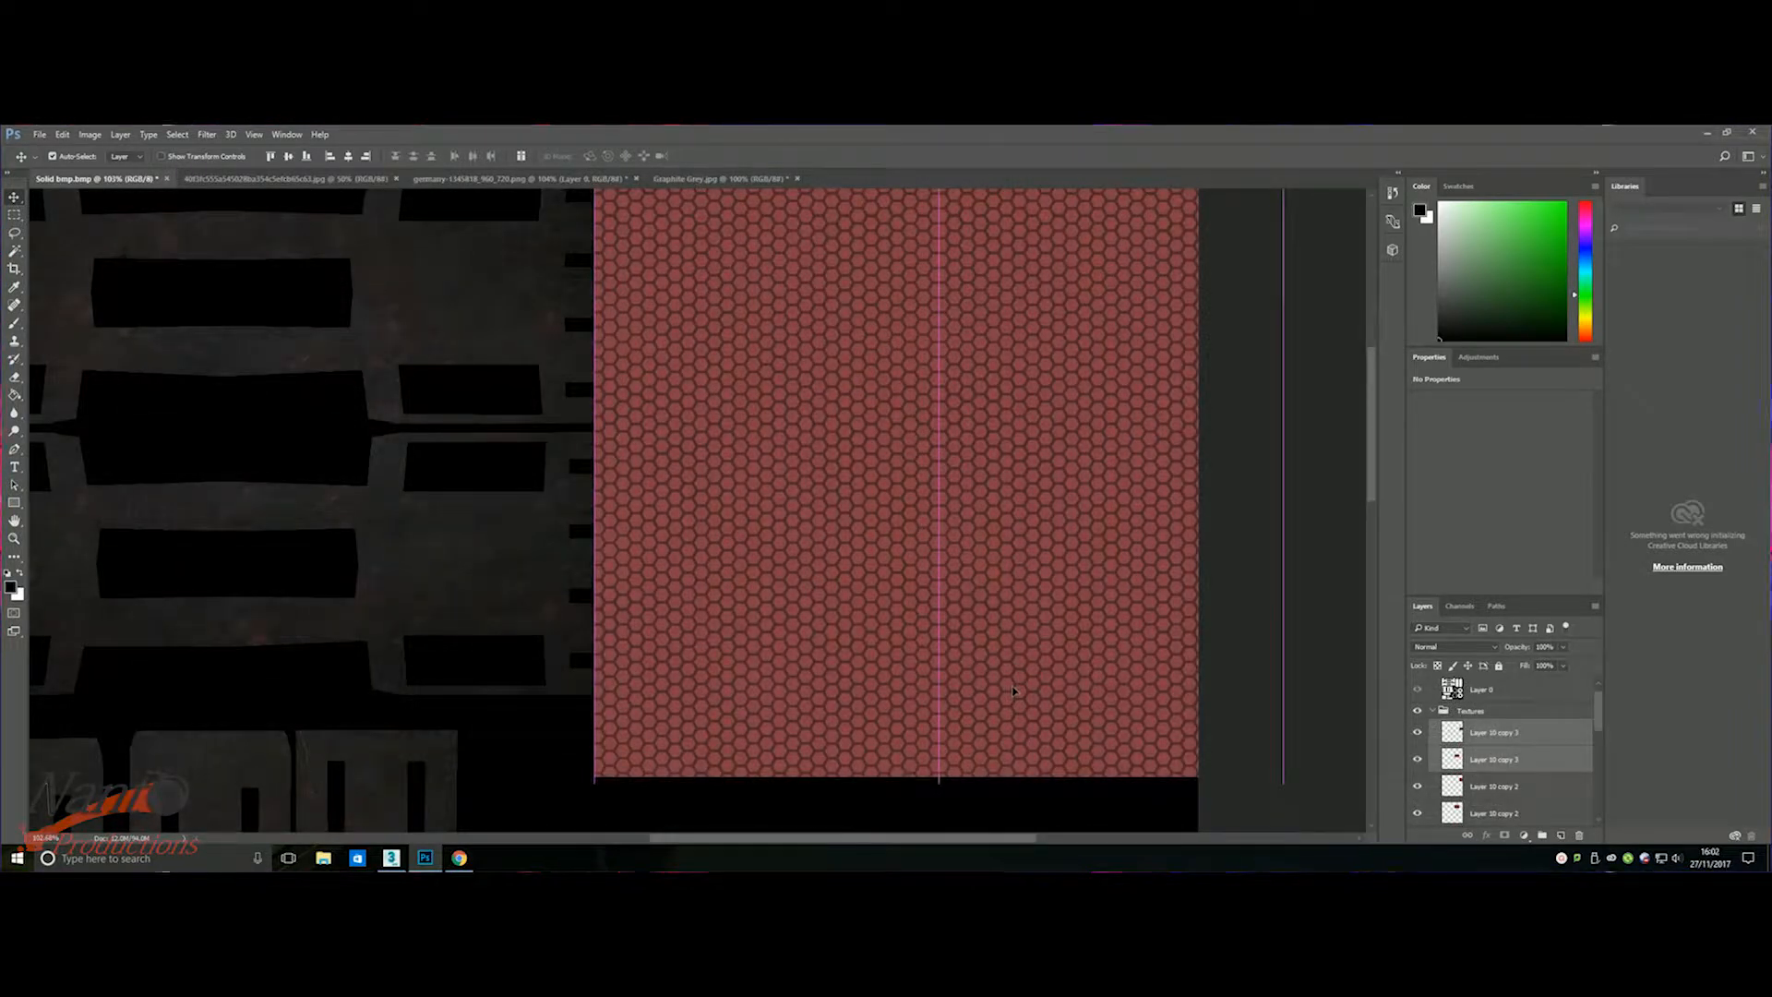
# - Merge Layer 10 and all its hexagon tile copies into a single layer
pyautogui.scroll(-3, 1012, 690)
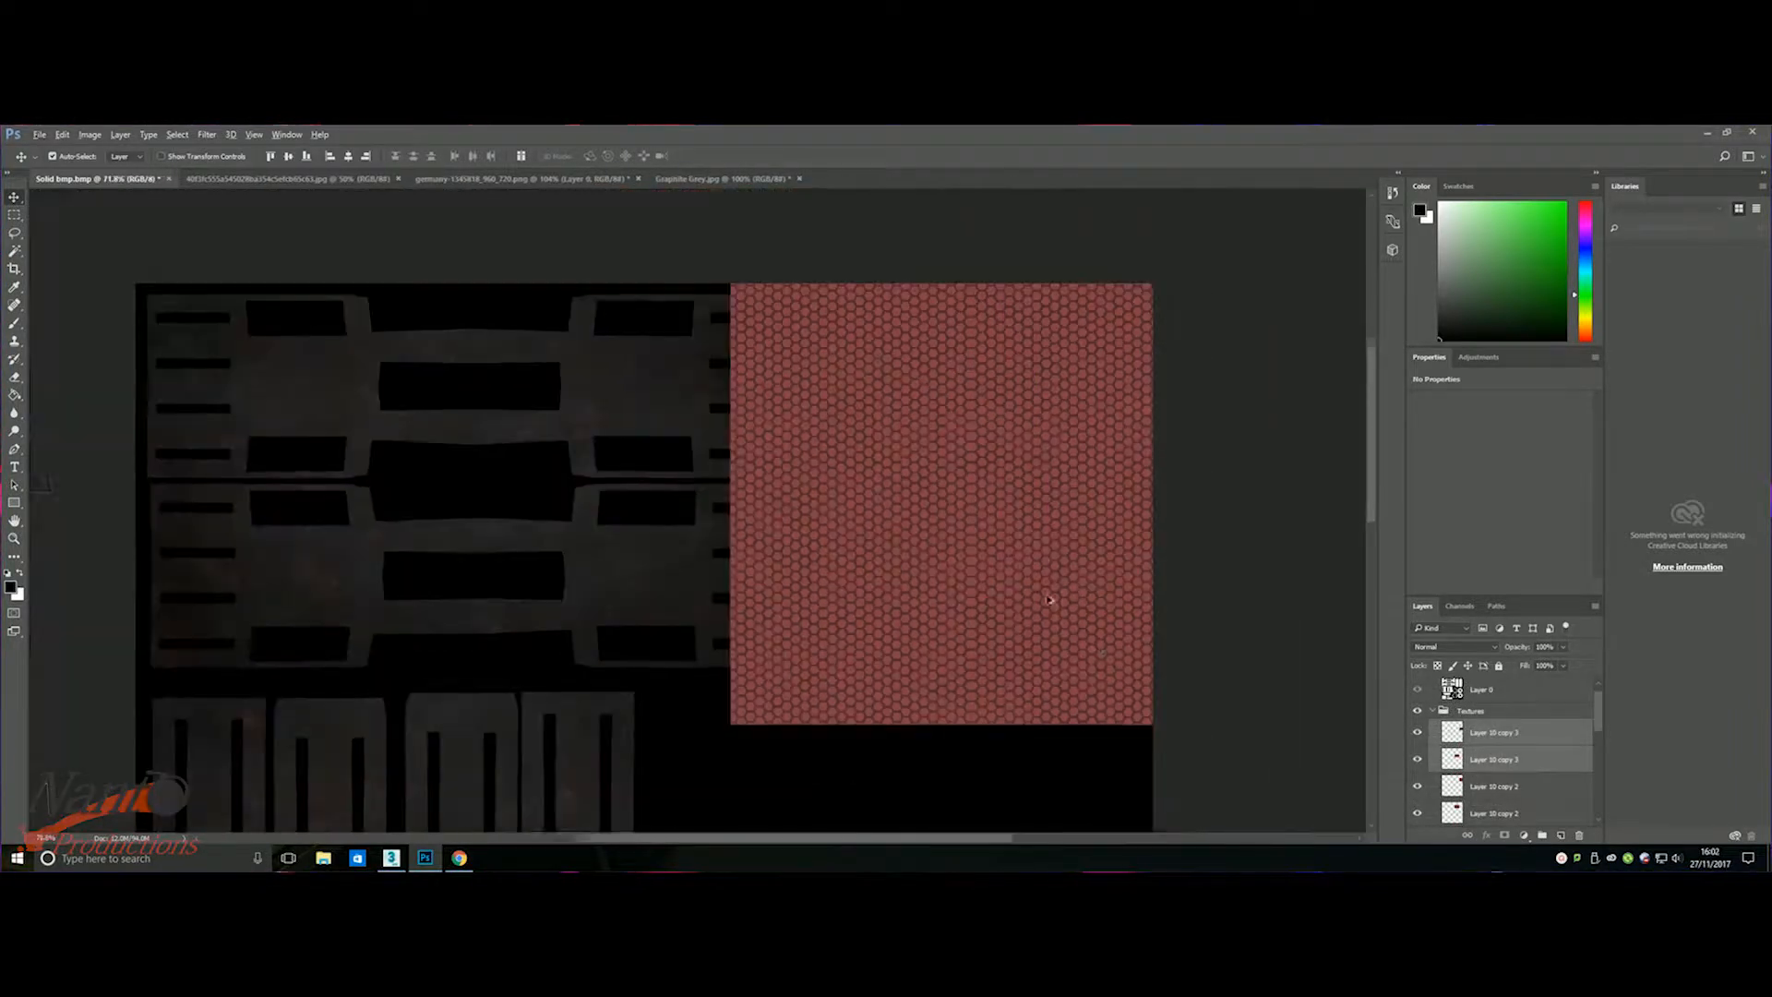
pyautogui.scroll(-1, 1501, 783)
pyautogui.click(1504, 721)
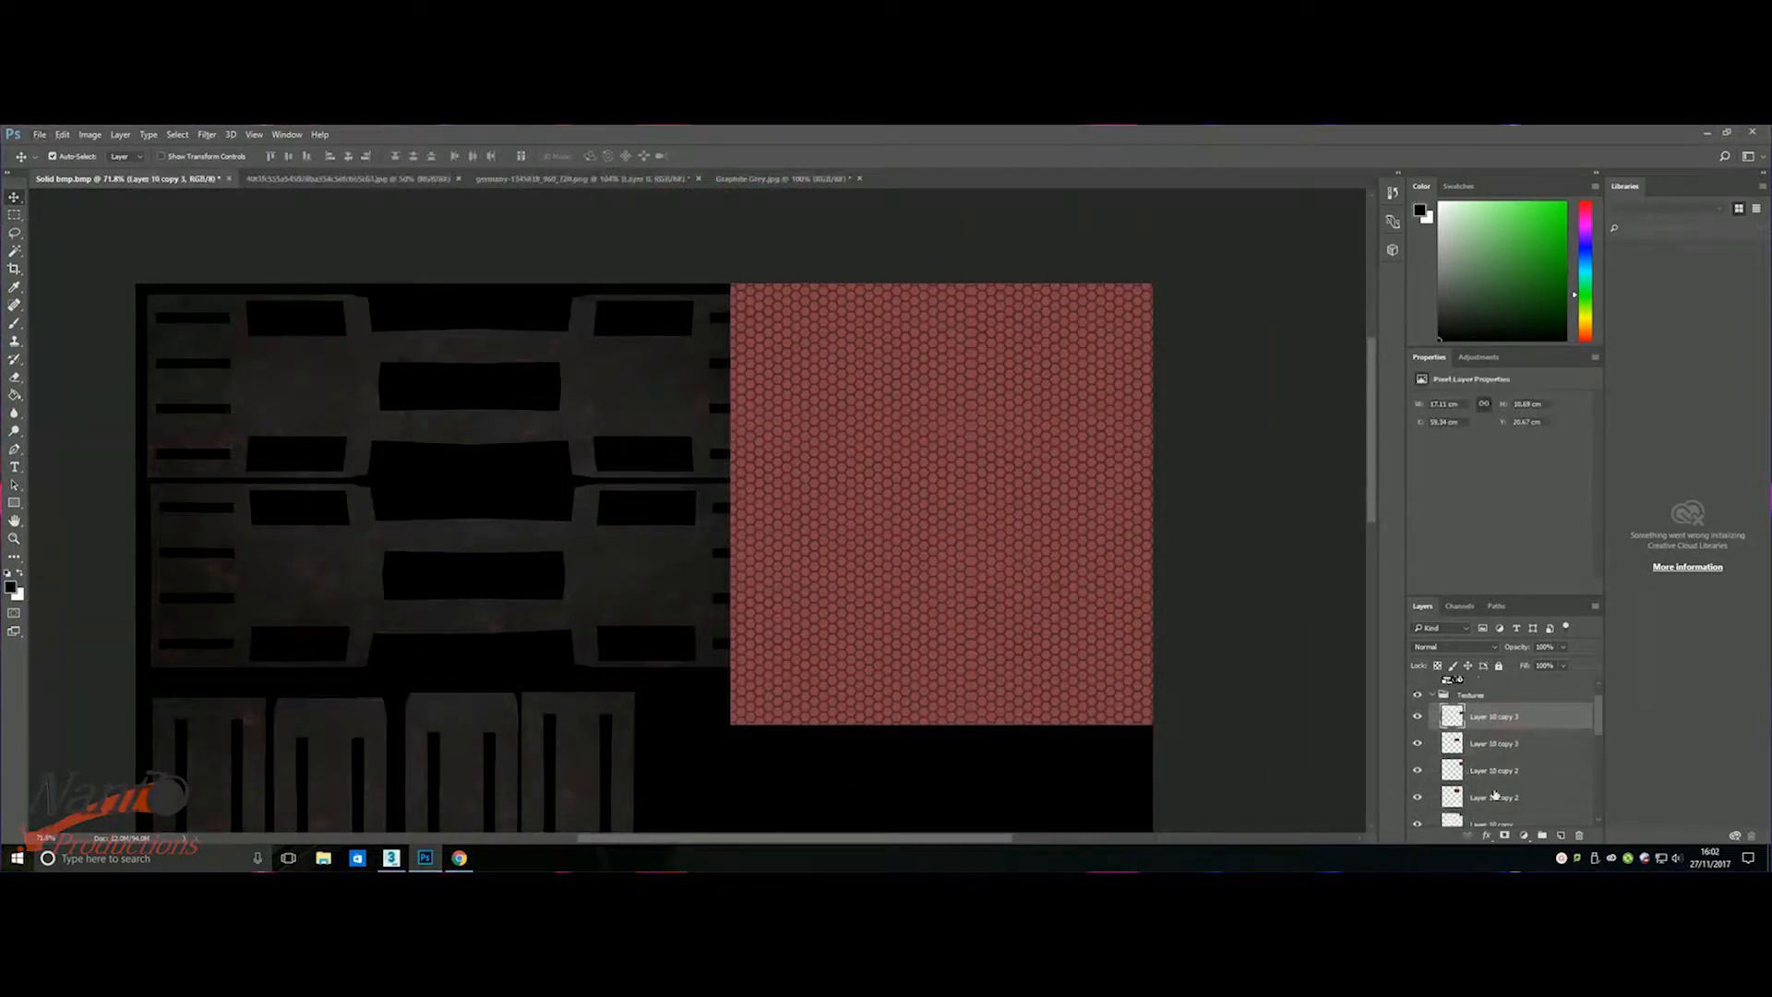
pyautogui.scroll(-1, 1491, 777)
pyautogui.keyDown('shift'); pyautogui.click(1495, 810); pyautogui.keyUp('shift')
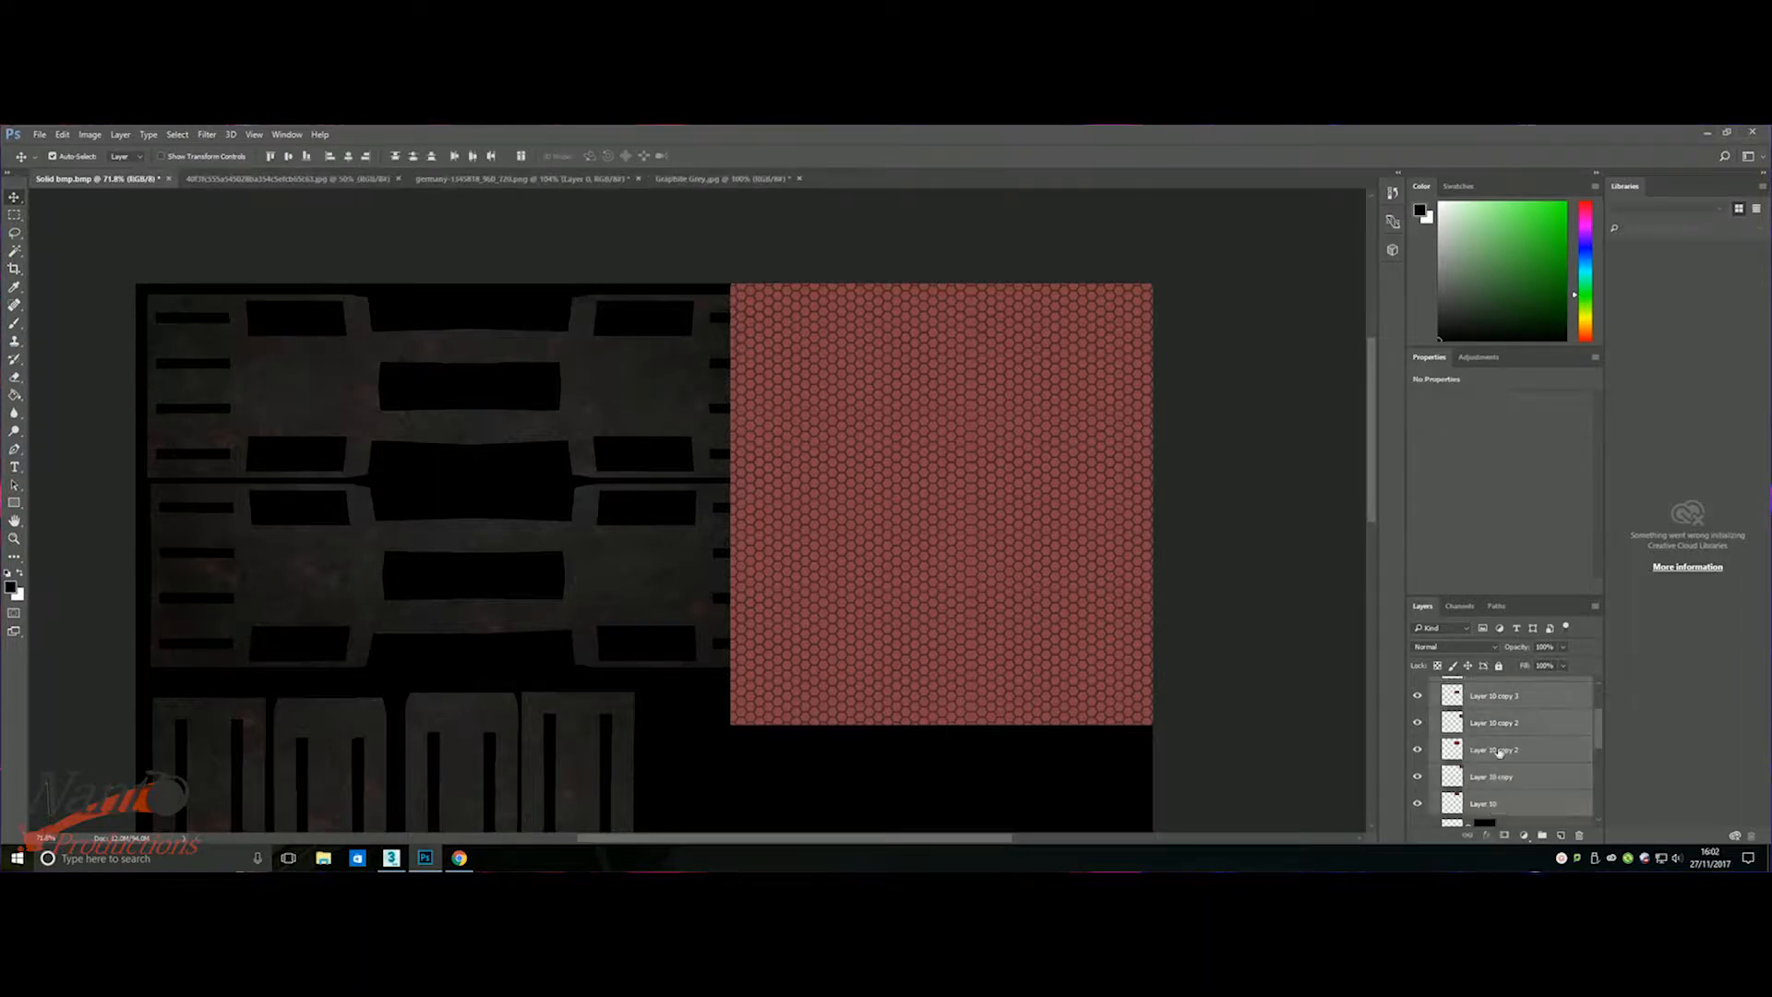
pyautogui.rightClick(1495, 810)
pyautogui.click(1530, 695)
# - Select the two tall pieces on Layer 3 with the Magic Wand and mask the merged hexagon layer to them
pyautogui.scroll(-6, 1495, 748)
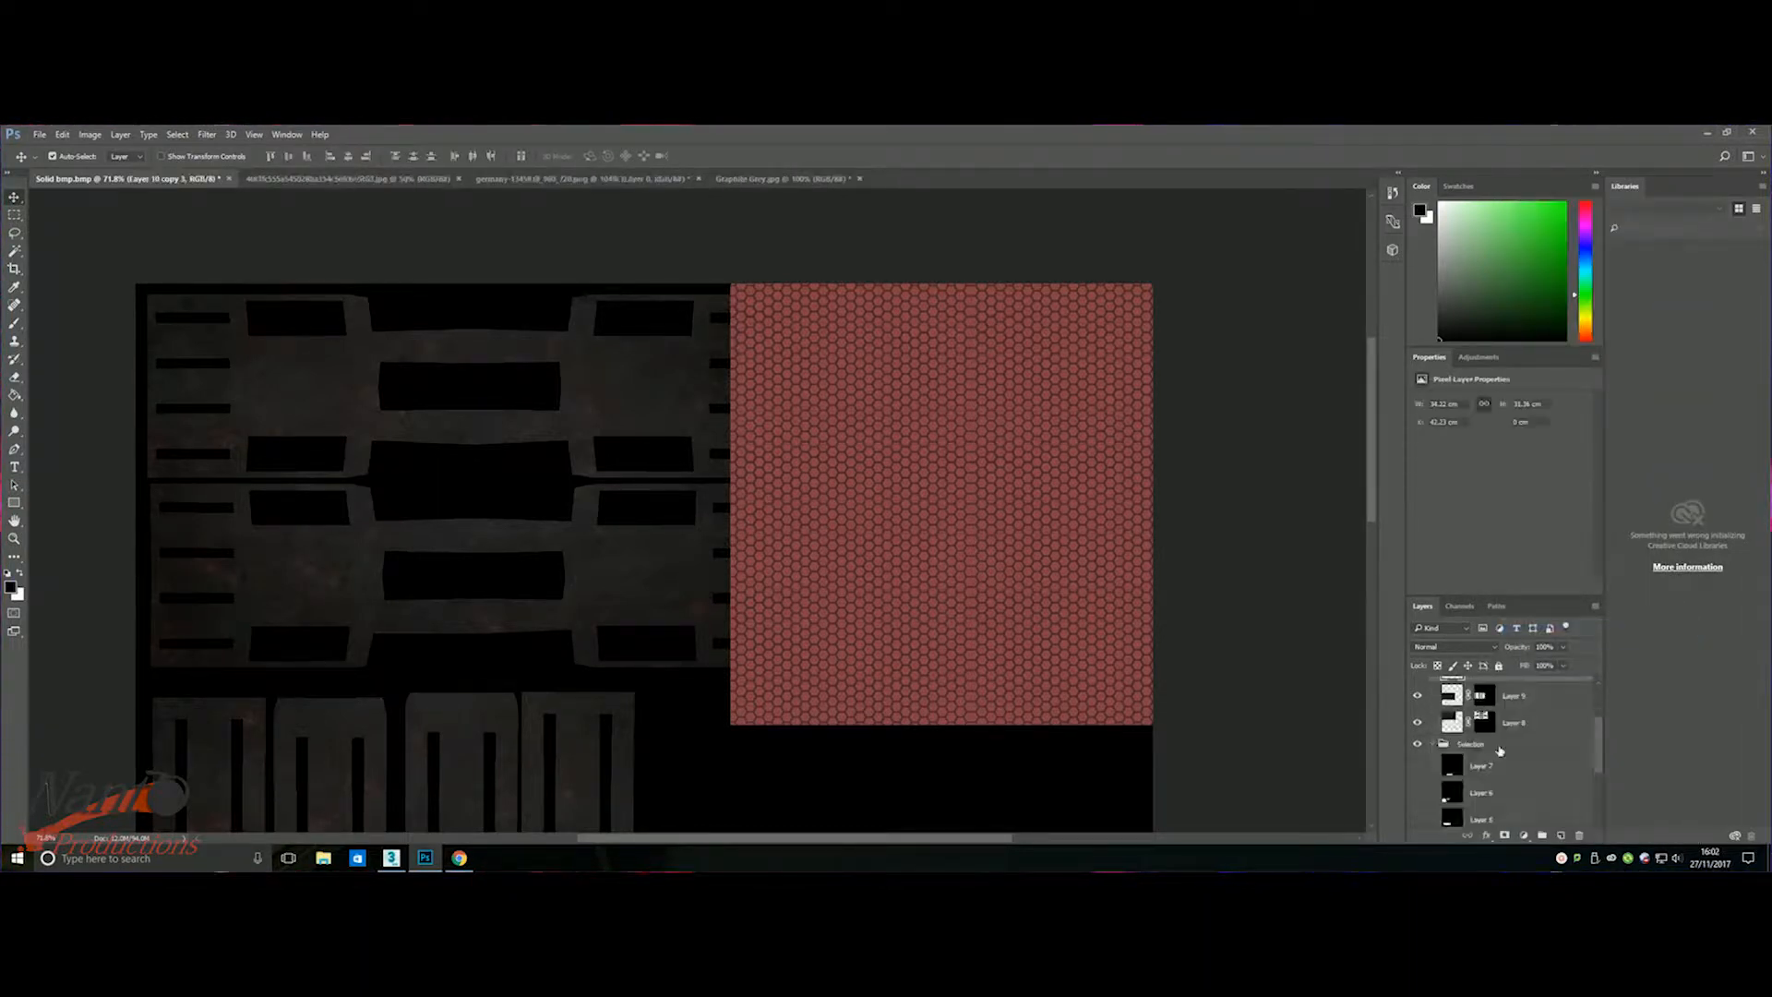
pyautogui.click(1477, 764)
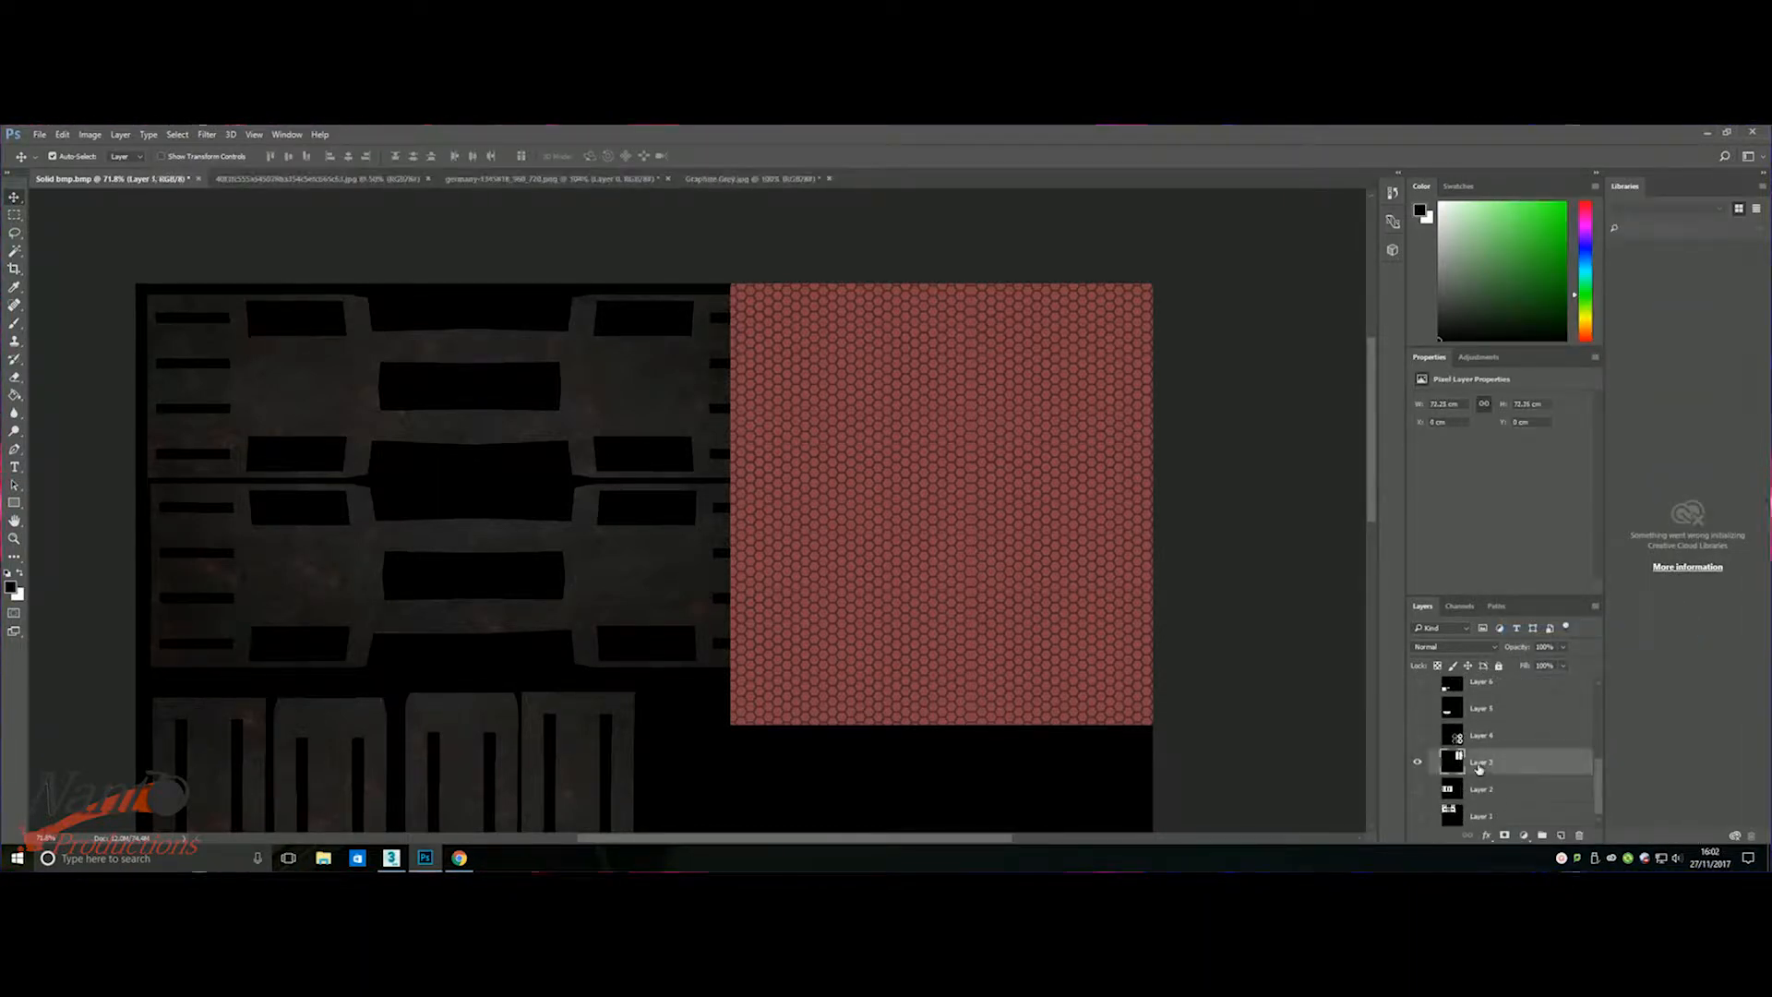
pyautogui.click(15, 250)
pyautogui.keyDown('shift'); pyautogui.click(1035, 455); pyautogui.keyUp('shift')
pyautogui.scroll(6, 1514, 738)
pyautogui.click(1495, 716)
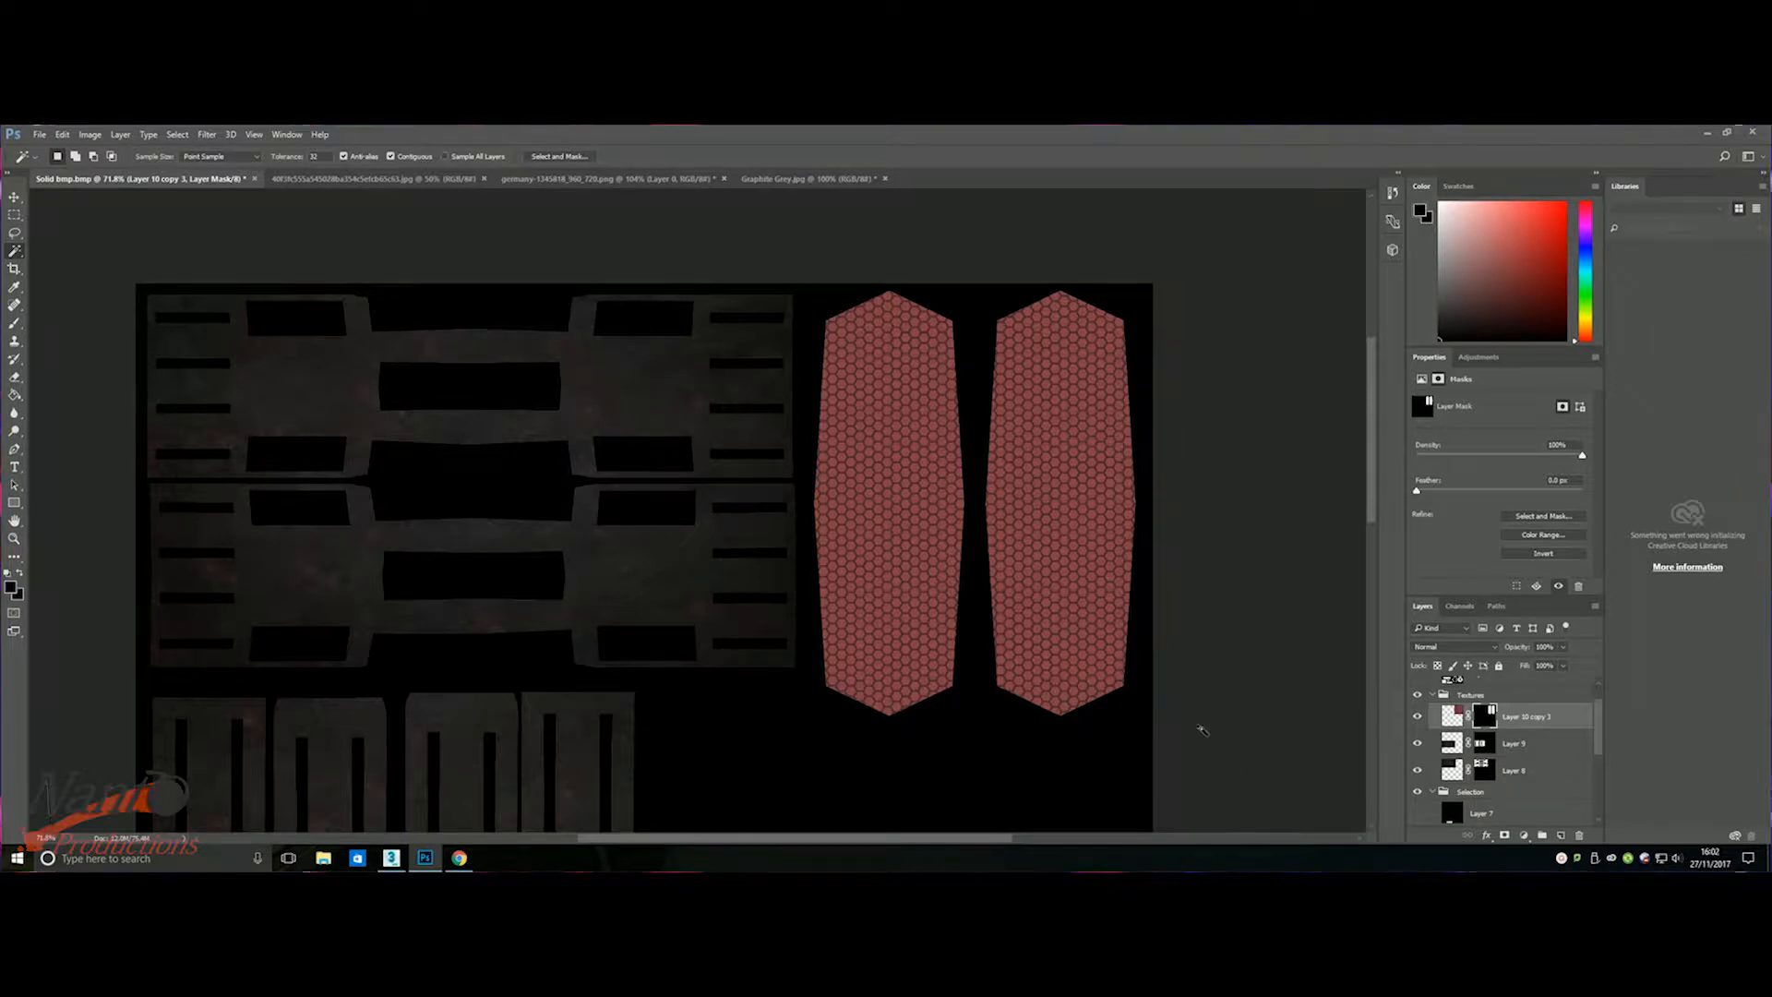
# - Show Layer 4 with the four ring pieces in the Selection group and keep Layer 3 hidden
pyautogui.scroll(-3, 1200, 728)
pyautogui.keyDown('alt'); pyautogui.scroll(-5, 1200, 728); pyautogui.keyUp('alt')
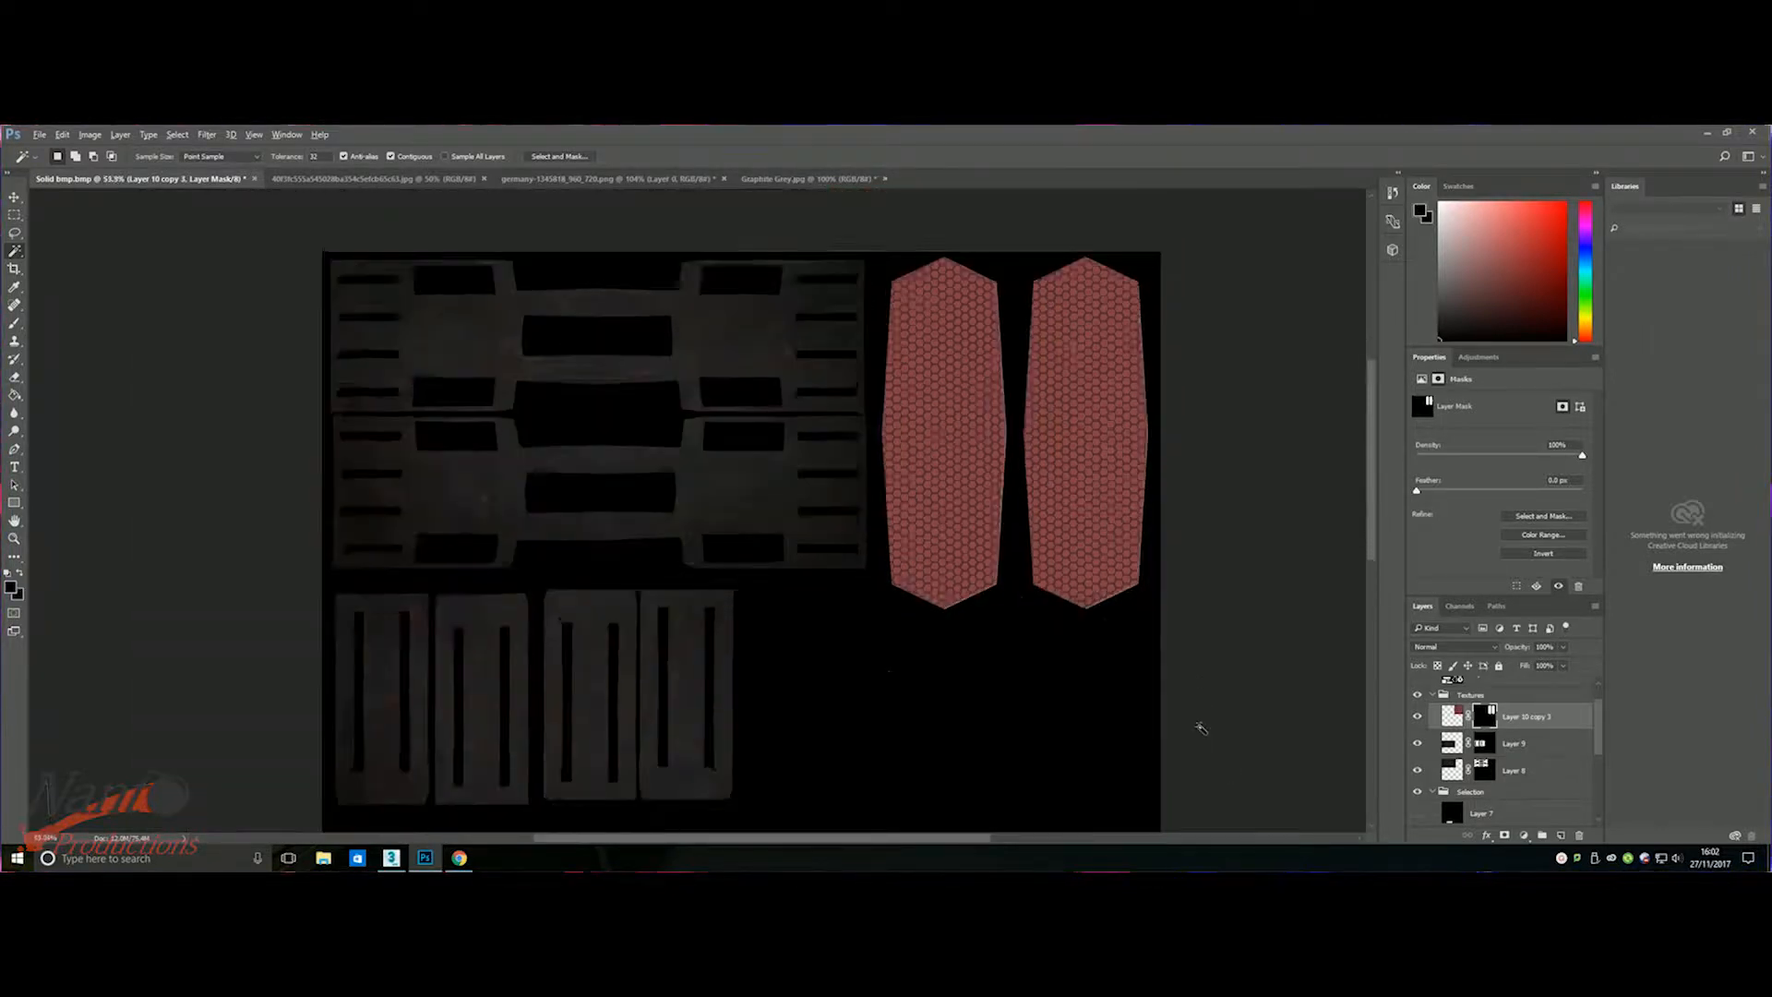
pyautogui.scroll(1, 1075, 649)
pyautogui.scroll(-3, 1493, 785)
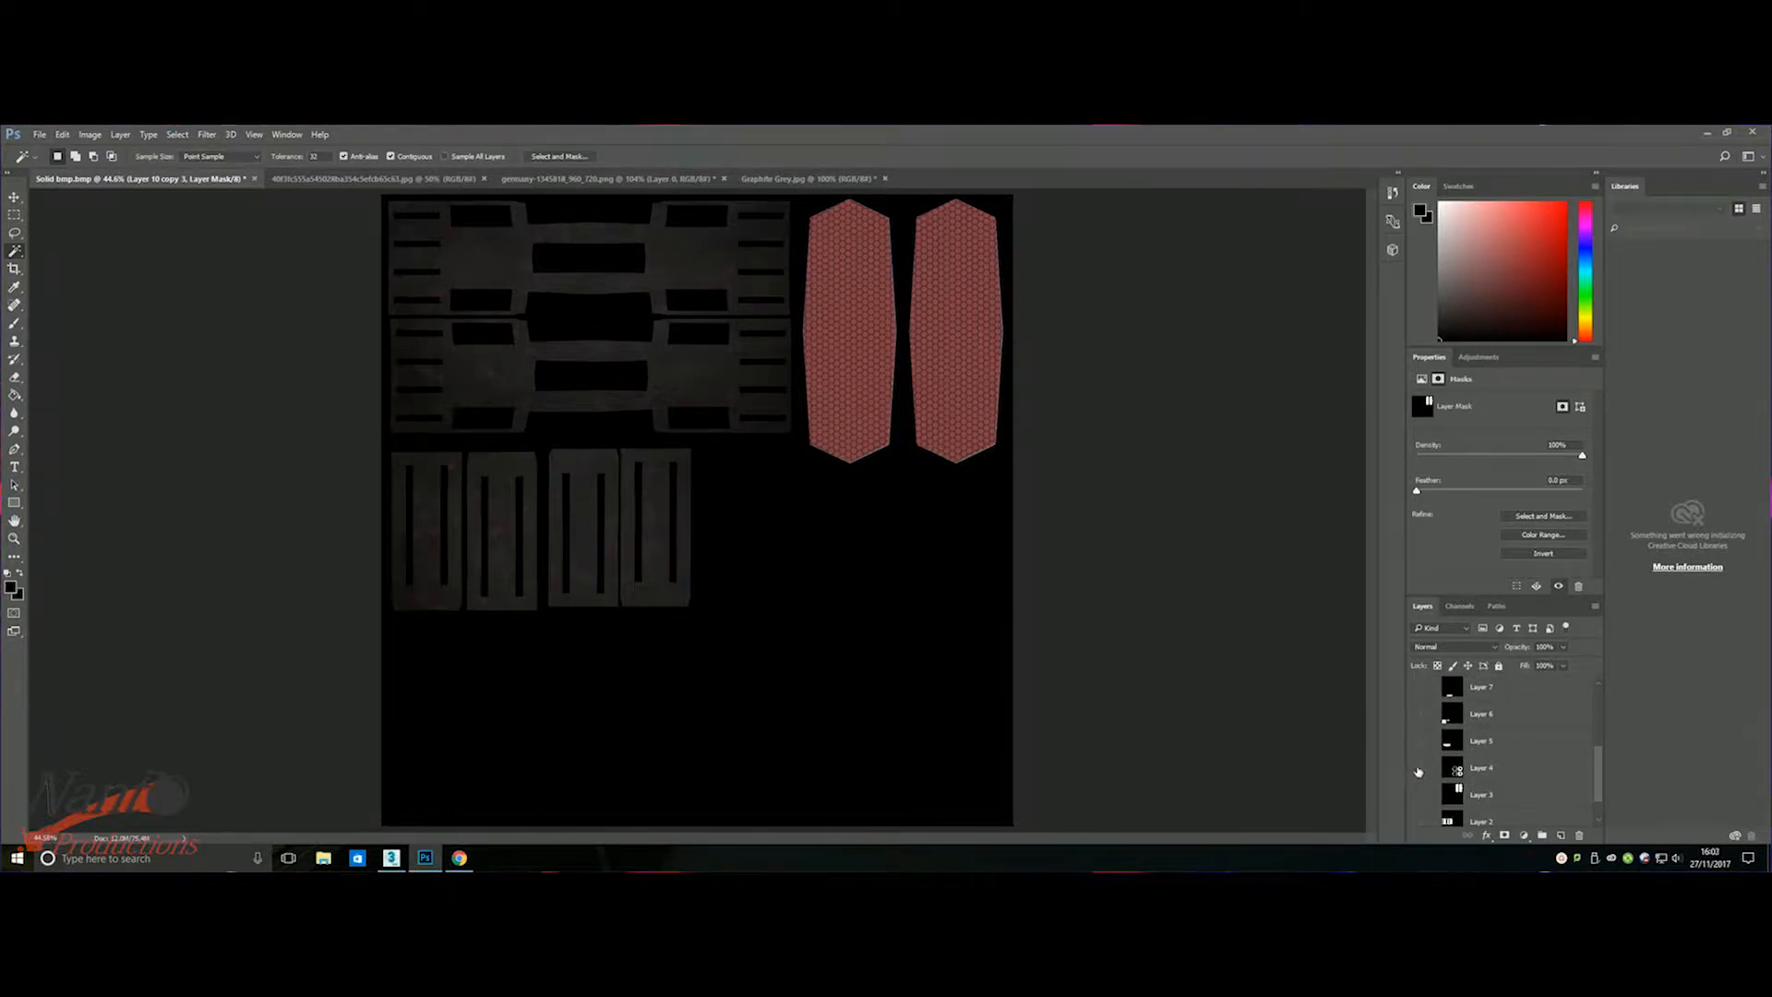
pyautogui.click(1417, 770)
pyautogui.click(1413, 797)
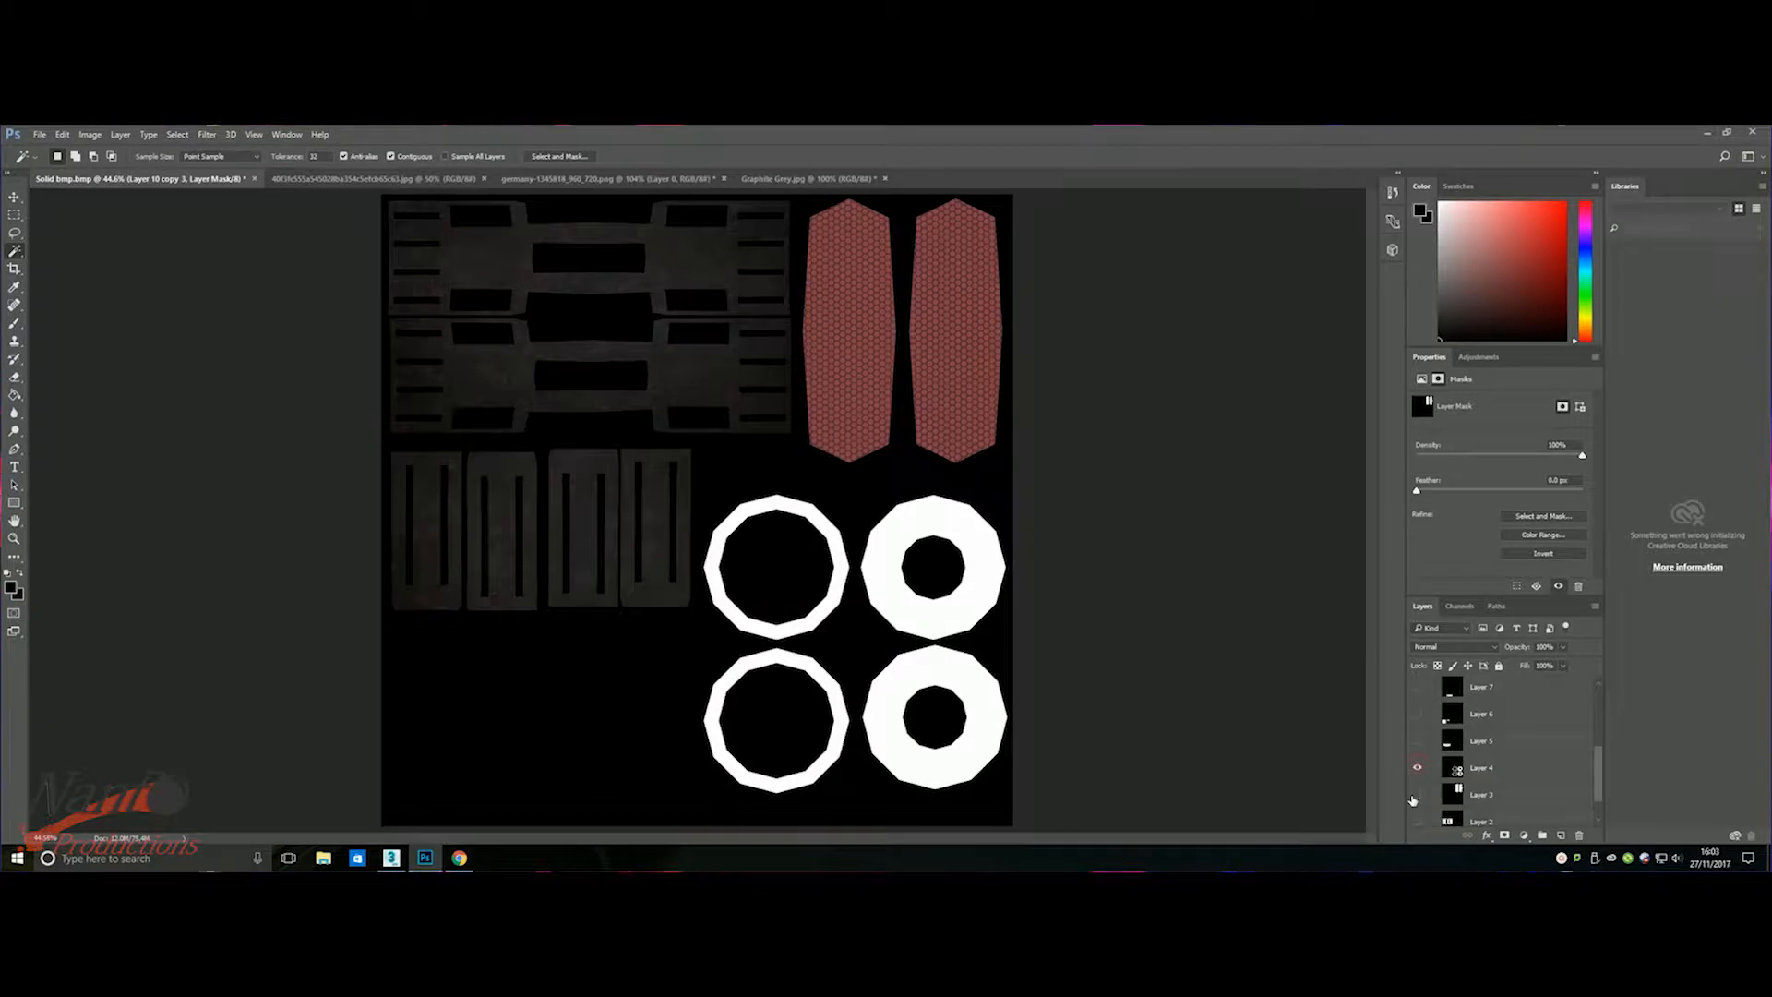
# - Duplicate the masked hexagon layer and place the copy over the four ring pieces
pyautogui.scroll(5, 1458, 757)
pyautogui.click(1456, 734)
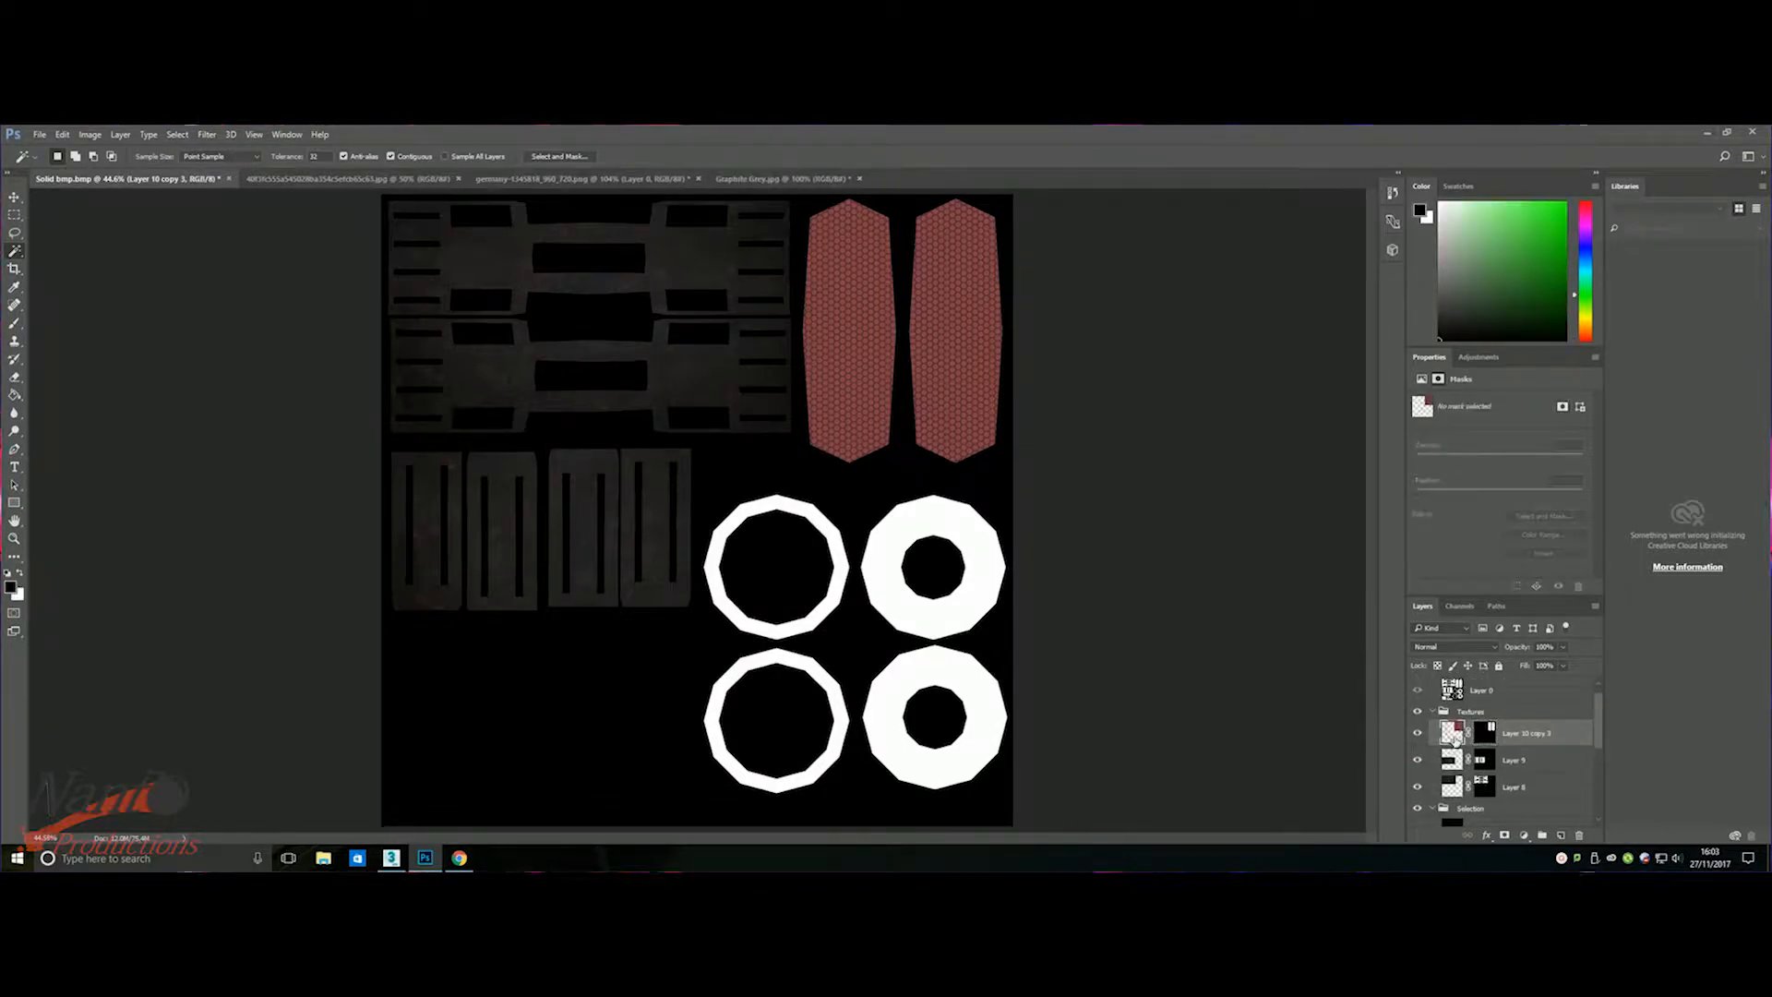
pyautogui.press('v')
pyautogui.moveTo(853, 392); pyautogui.dragTo(799, 684)
pyautogui.moveTo(900, 637)
pyautogui.mouseDown()
pyautogui.moveTo(921, 625)
pyautogui.moveTo(896, 665)
pyautogui.mouseUp()
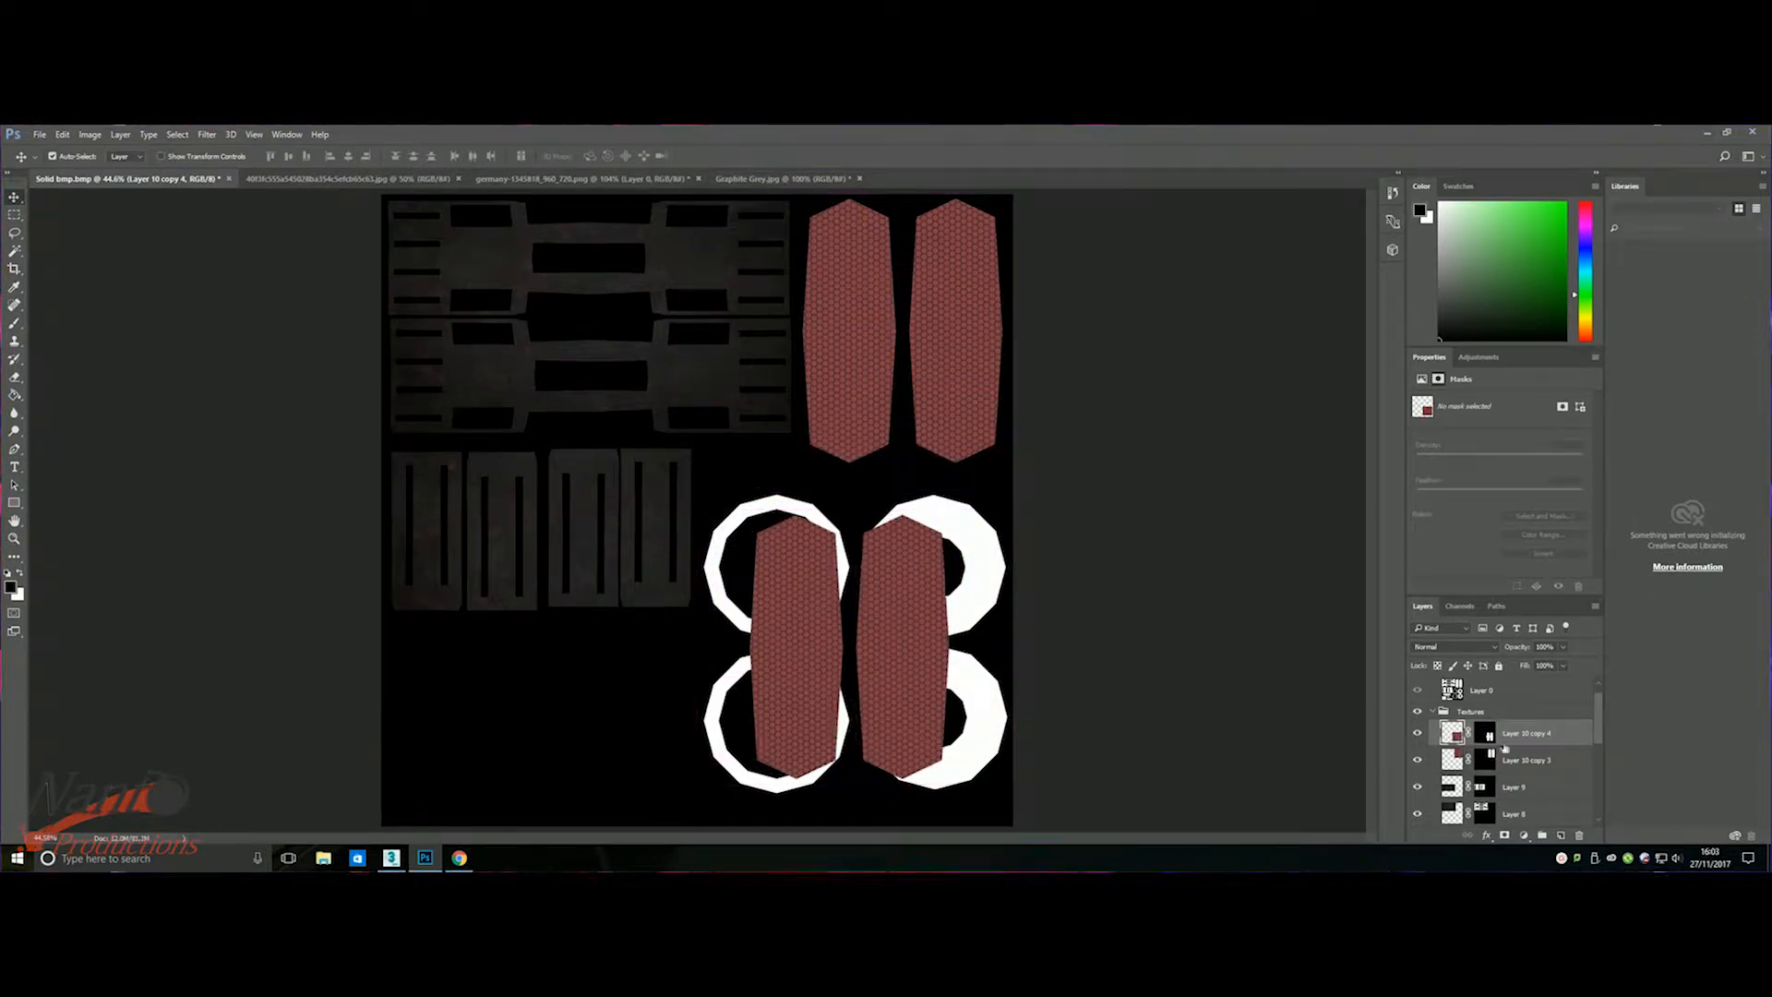
pyautogui.click(1486, 734)
pyautogui.press('Delete')
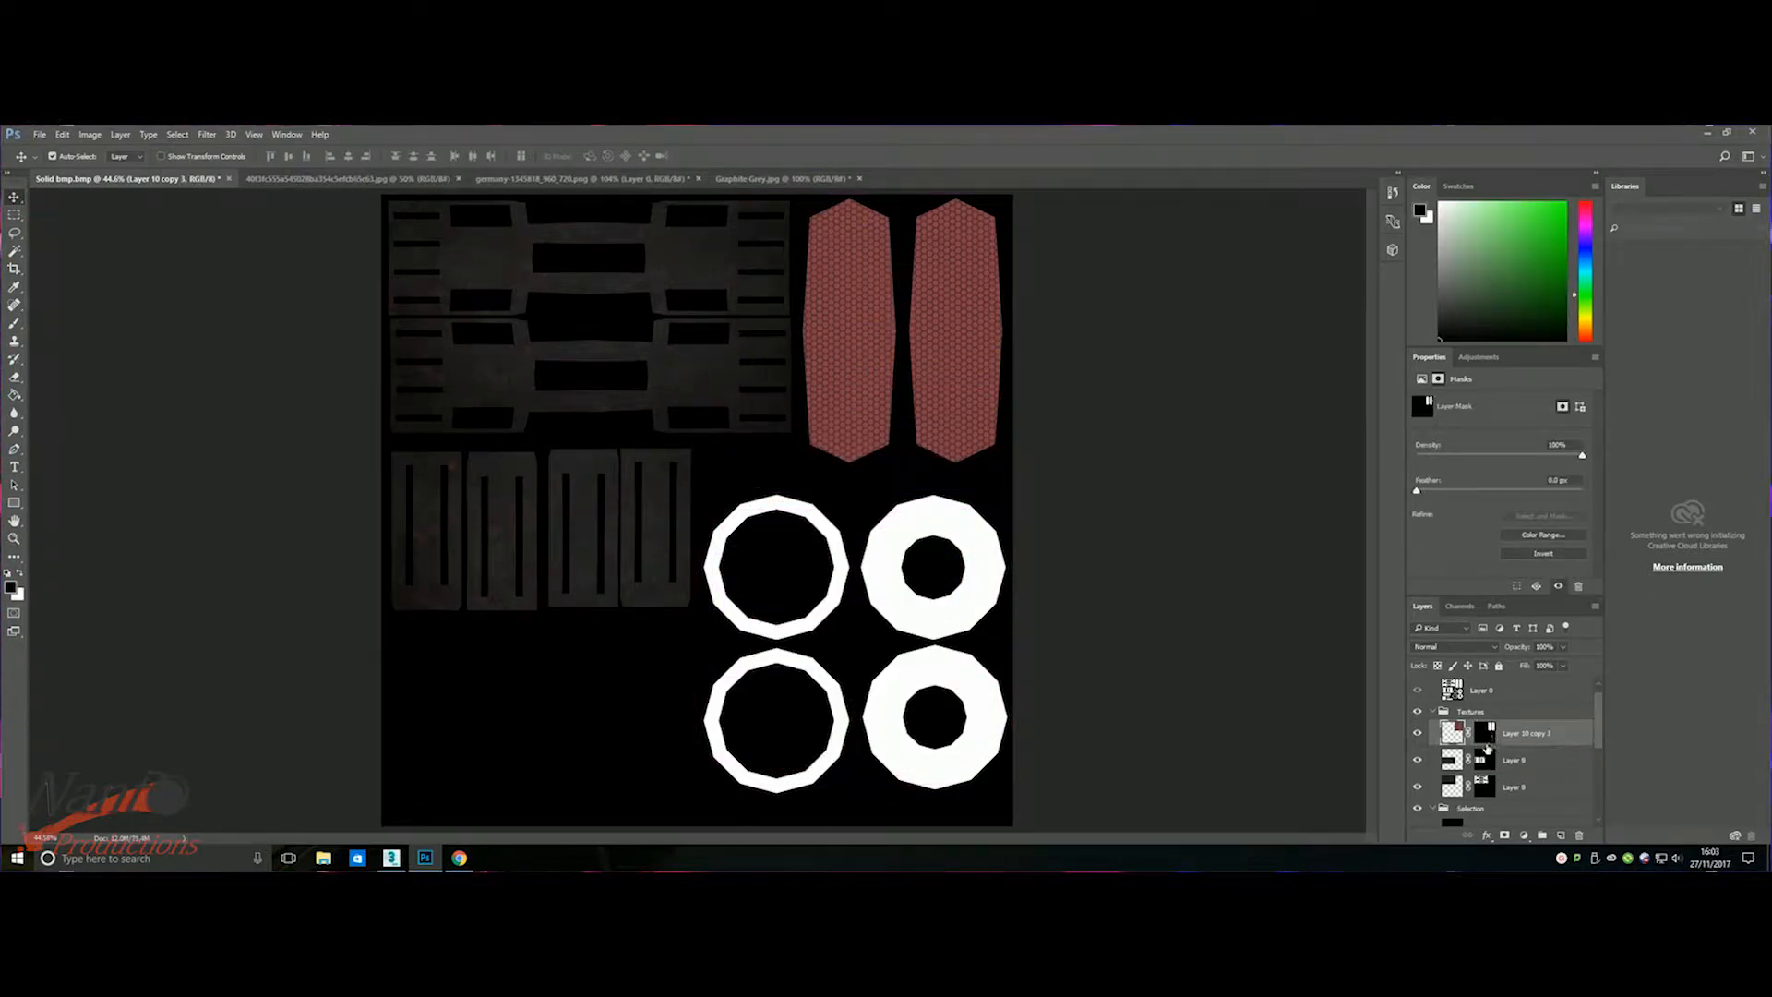
pyautogui.hotkey('ctrl', 'z')
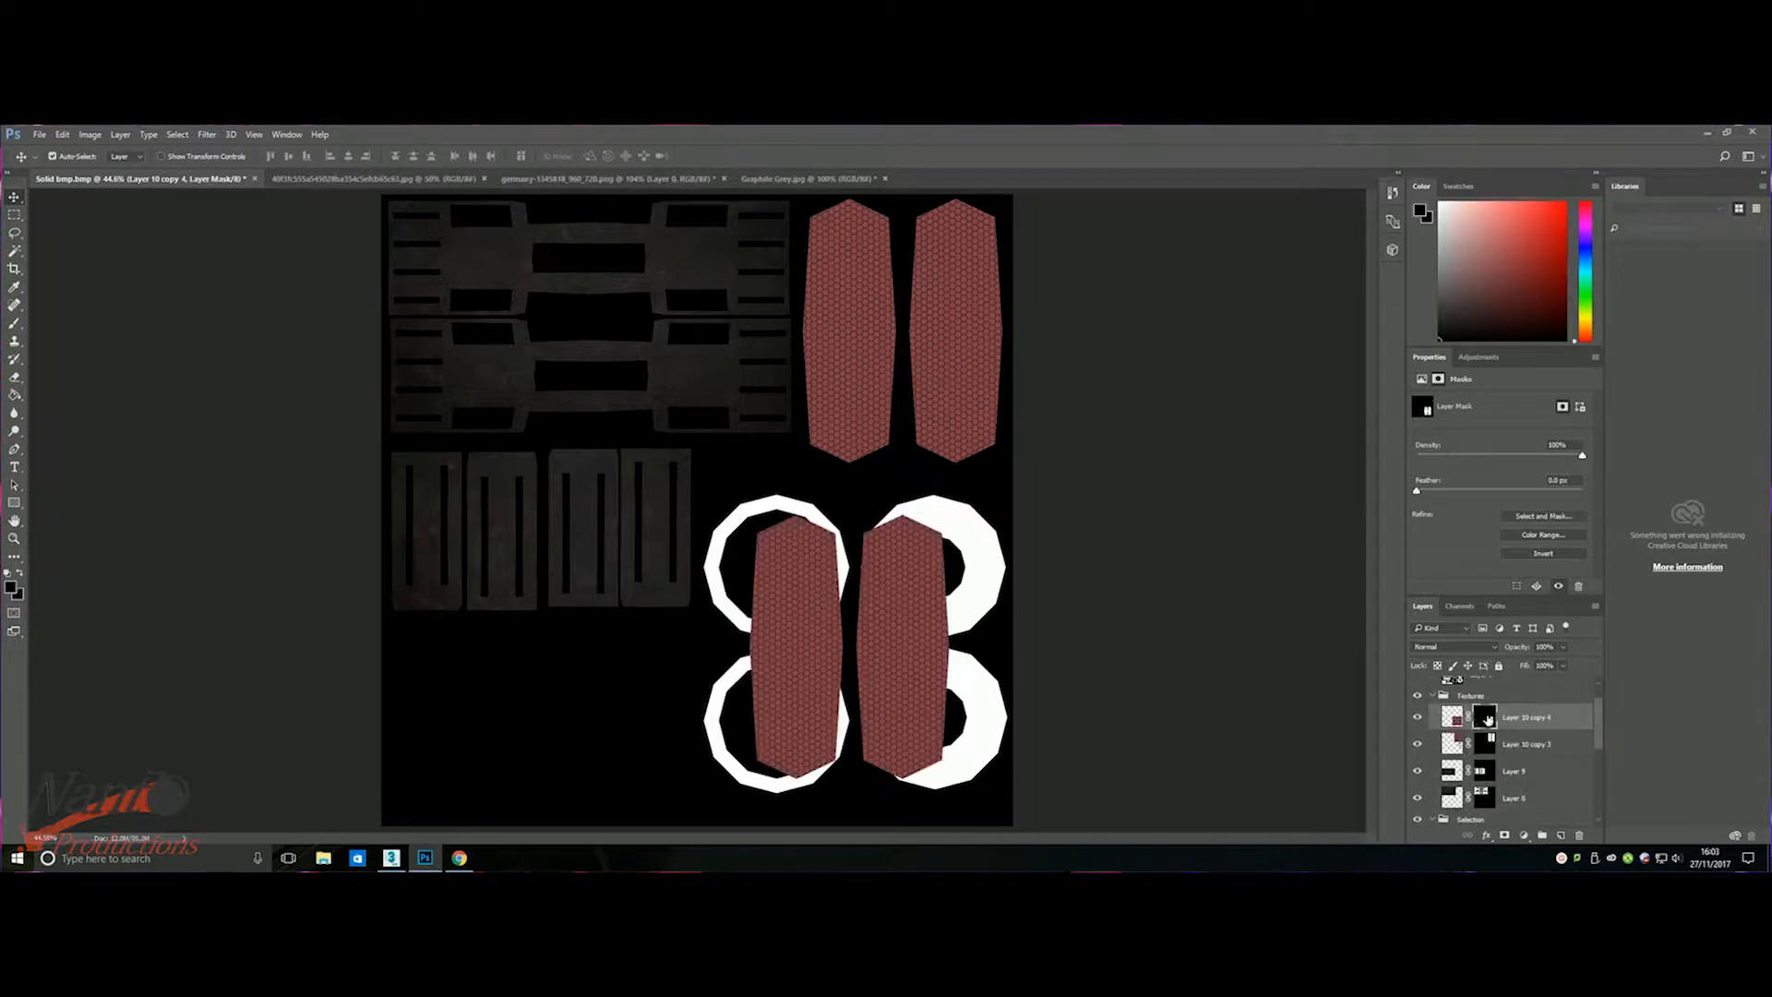
# - Delete the layer mask from the duplicated hexagon layer and position the full texture over all four rings
pyautogui.rightClick(1486, 719)
pyautogui.click(1532, 597)
pyautogui.moveTo(879, 657)
pyautogui.mouseDown()
pyautogui.moveTo(901, 633)
pyautogui.moveTo(886, 621)
pyautogui.moveTo(858, 661)
pyautogui.moveTo(886, 657)
pyautogui.mouseUp()
# - Select the white areas of the four ring pieces on Layer 4 with the Magic Wand
pyautogui.scroll(-6, 1495, 739)
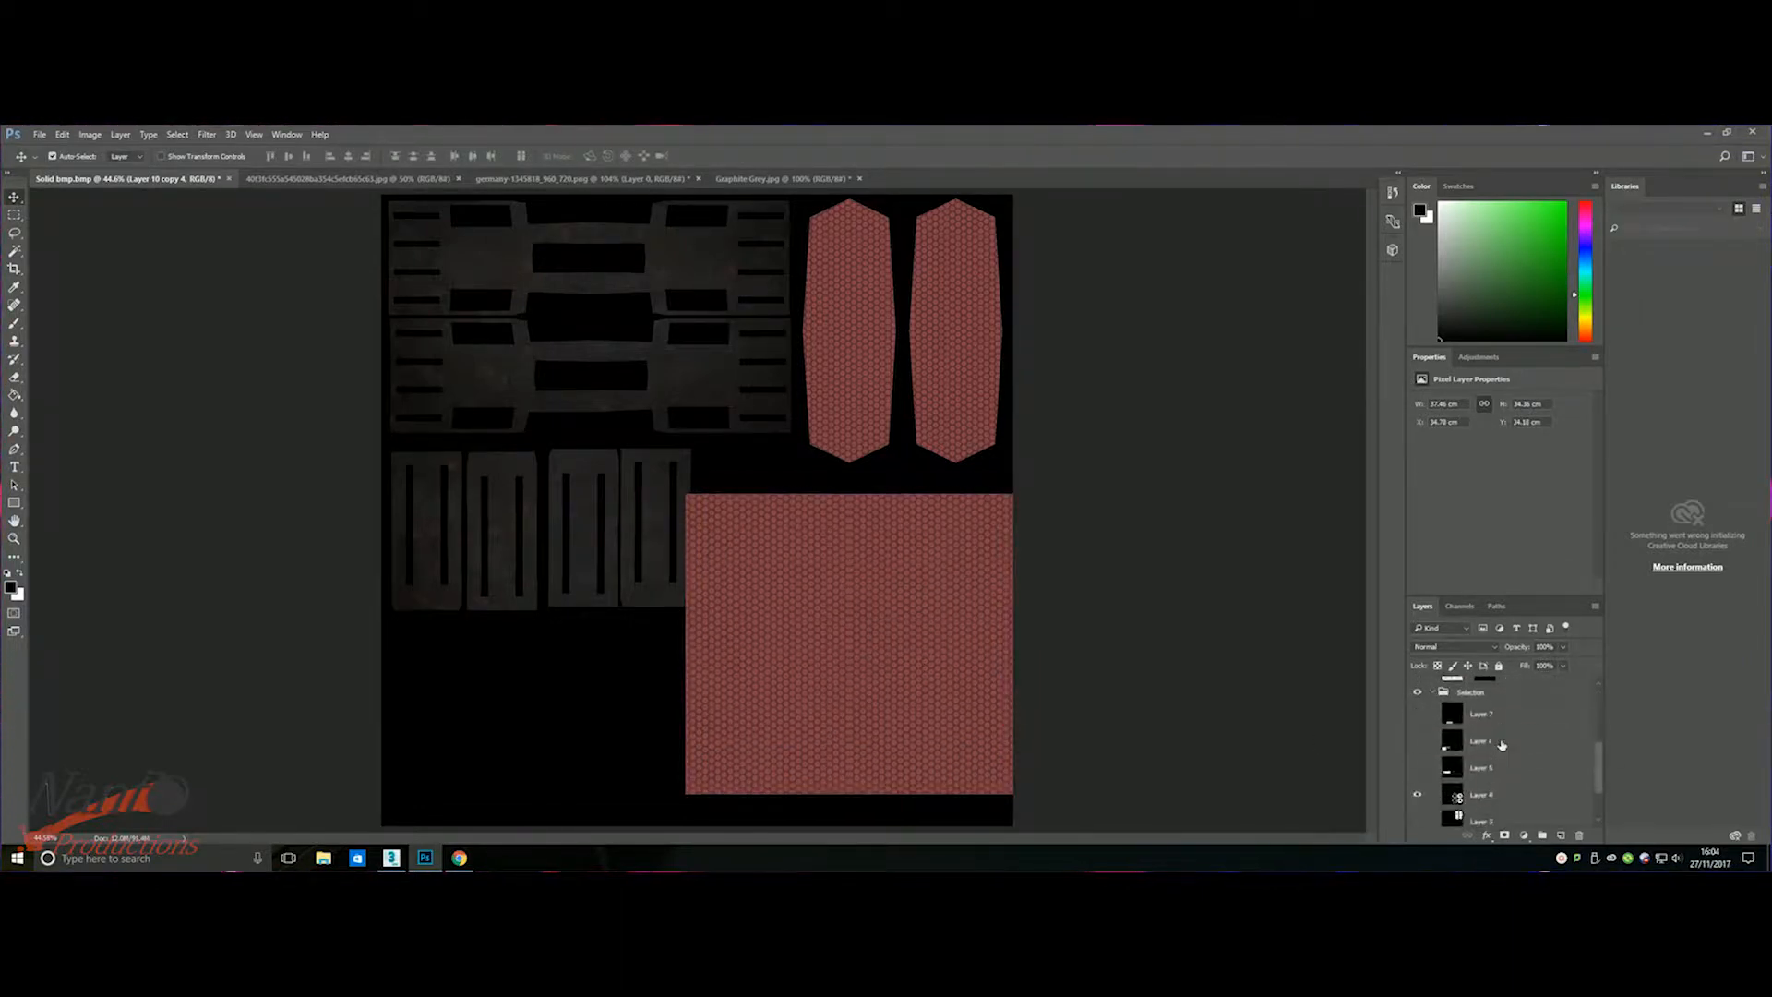
pyautogui.click(1512, 763)
pyautogui.click(14, 251)
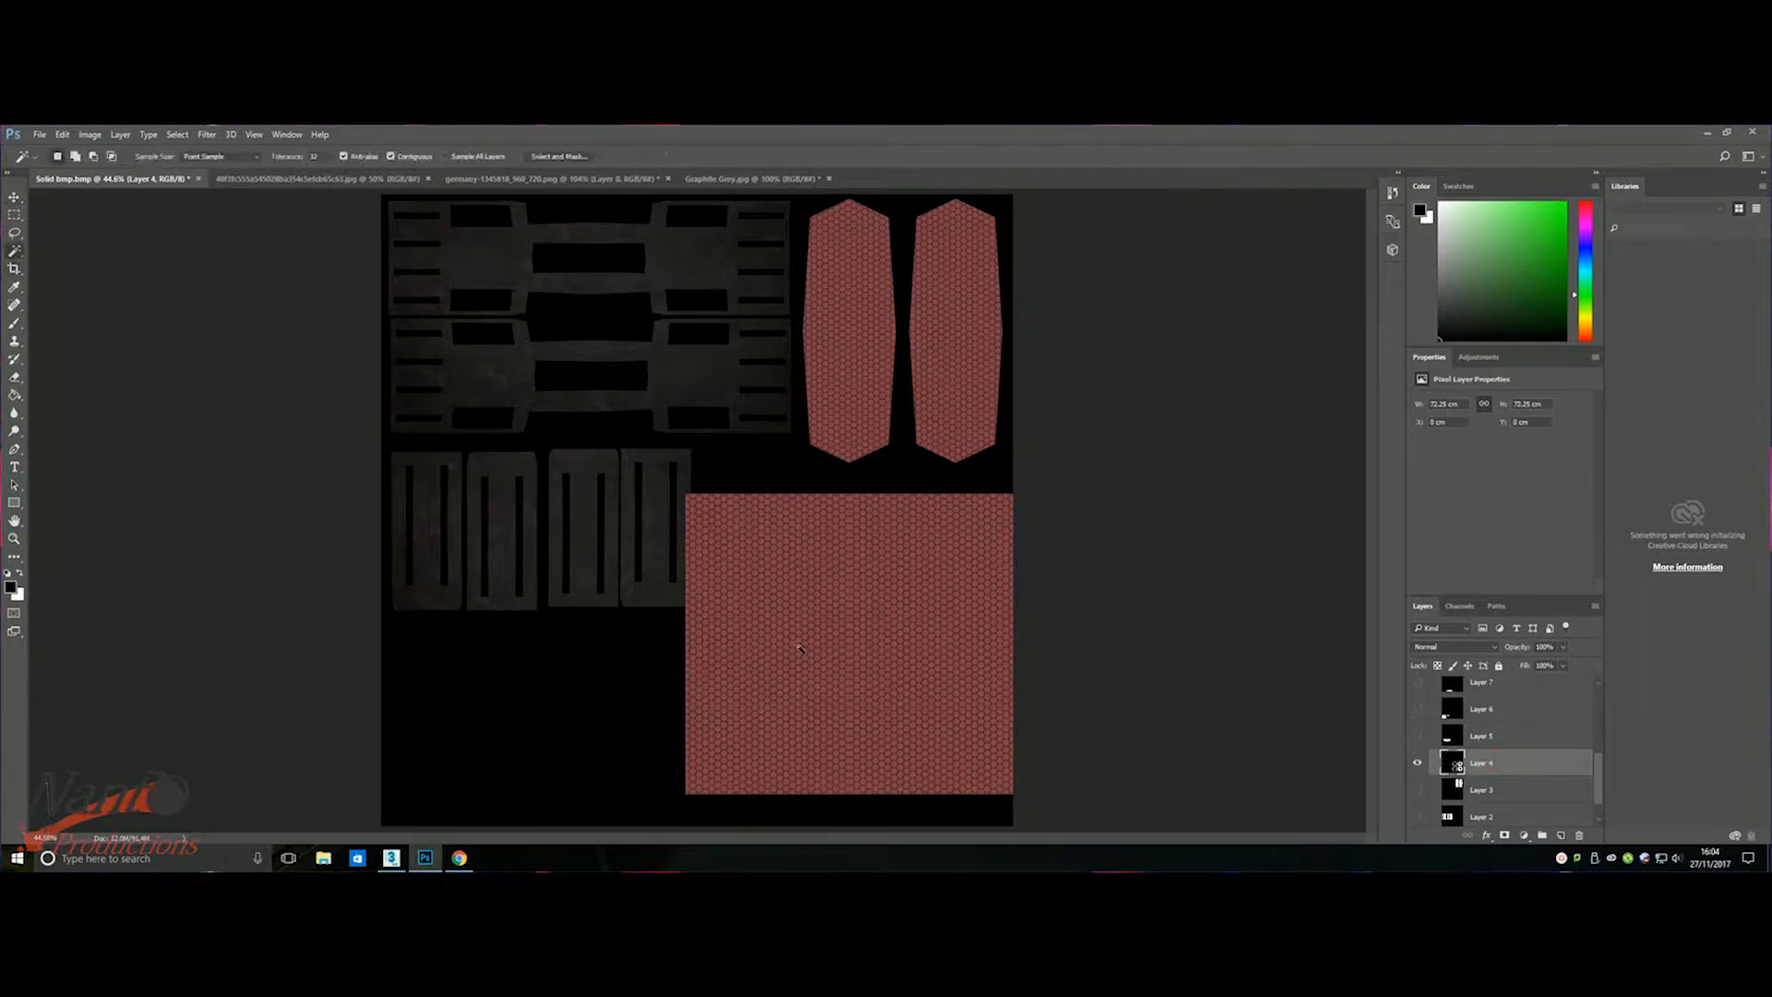
pyautogui.click(830, 574)
pyautogui.keyDown('shift'); pyautogui.click(842, 687); pyautogui.keyUp('shift')
pyautogui.keyDown('shift'); pyautogui.click(939, 664); pyautogui.keyUp('shift')
pyautogui.keyDown('shift'); pyautogui.click(985, 609); pyautogui.keyUp('shift')
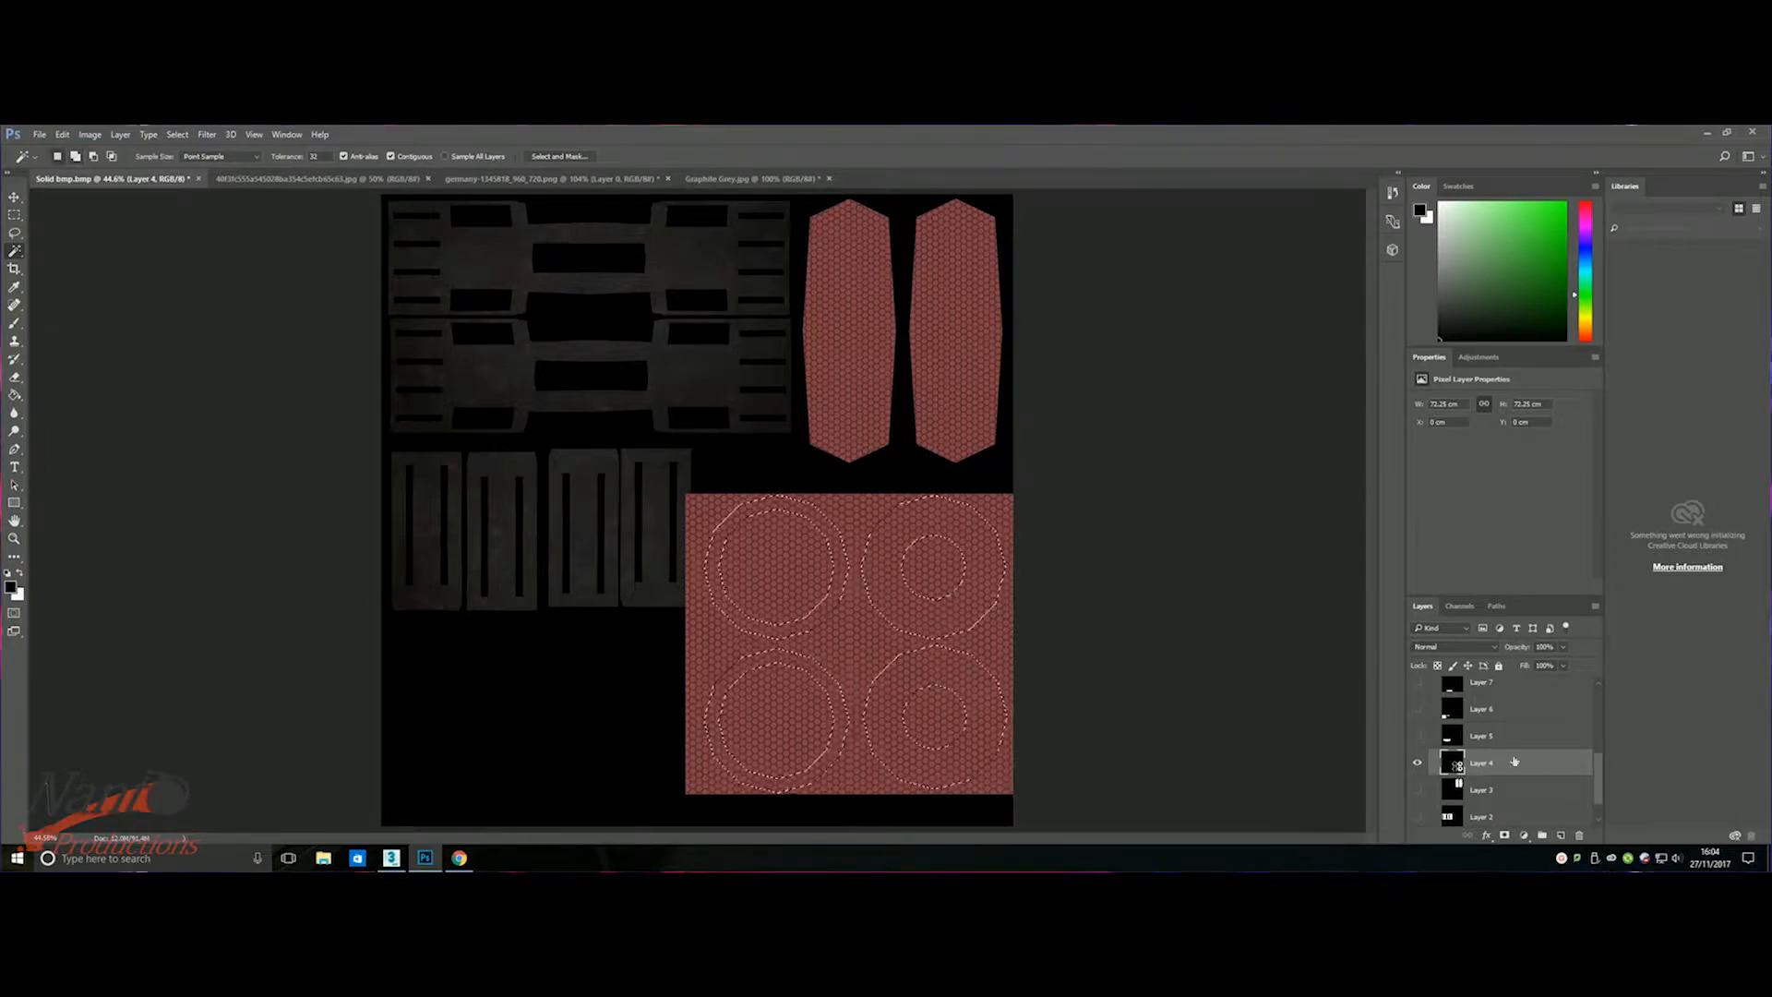
# - Add a layer mask from the active selection to the duplicated hexagon layer, Layer 10 copy 4
pyautogui.scroll(5, 1514, 760)
pyautogui.click(1532, 701)
pyautogui.click(1504, 835)
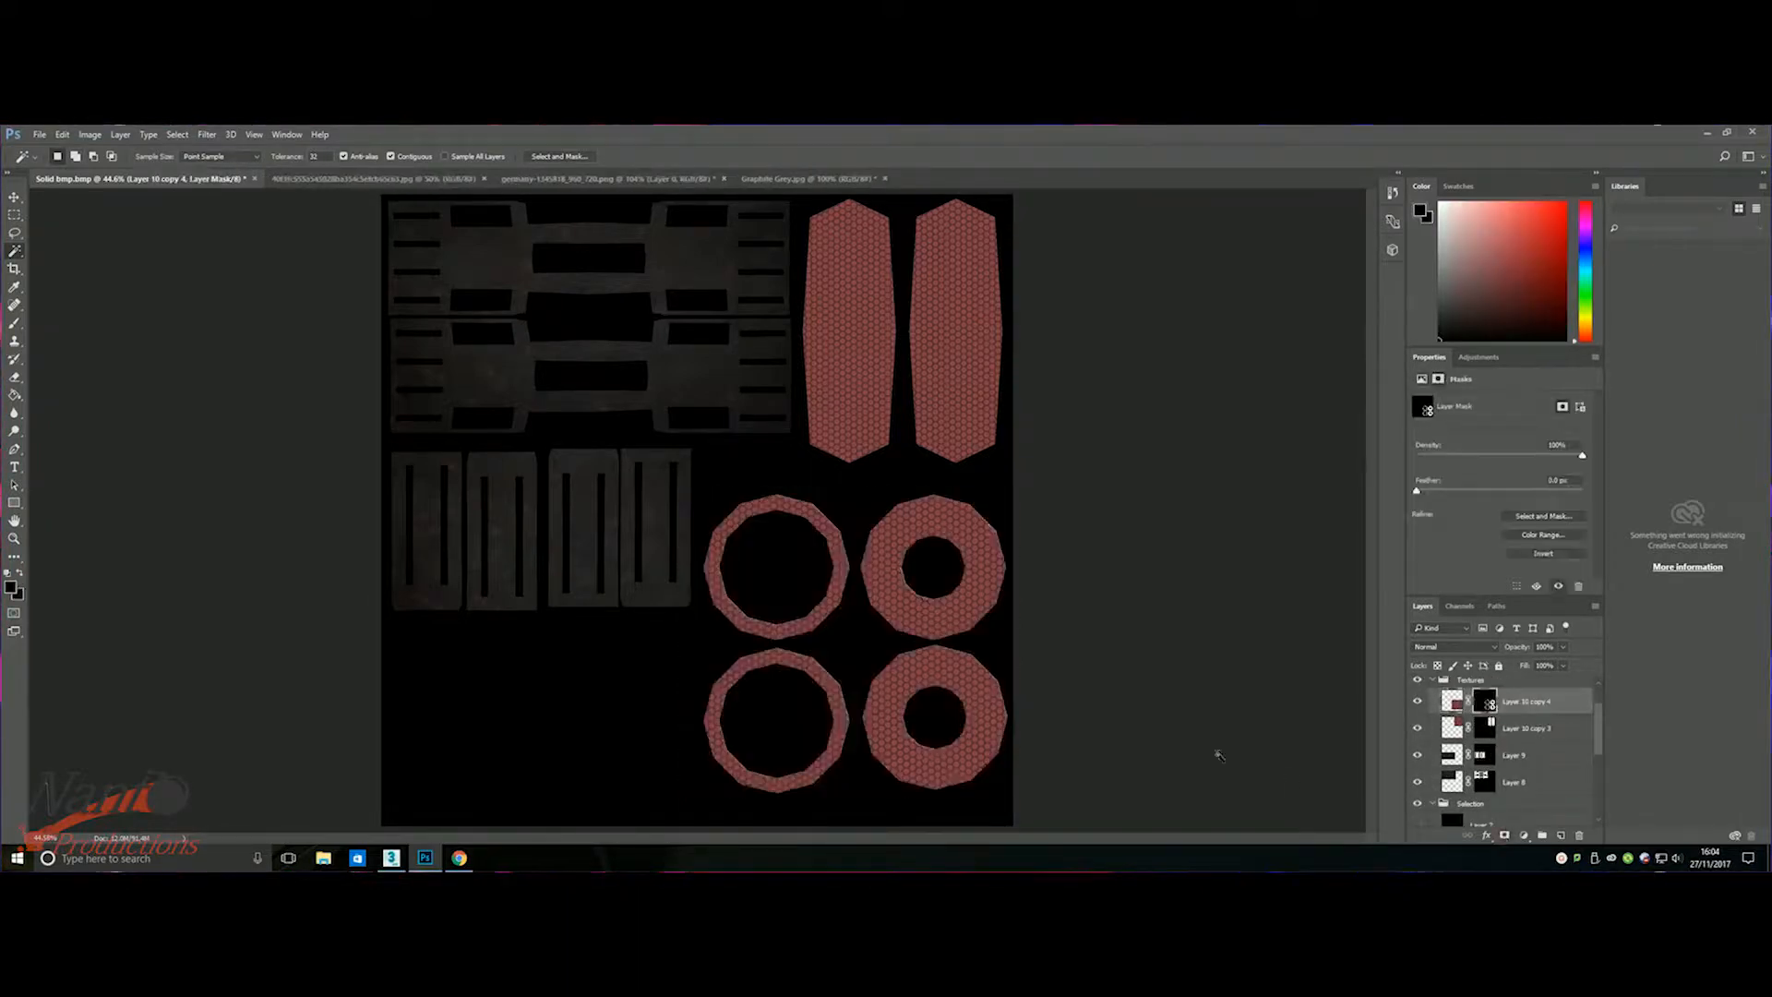
# - Hide Layer 4, then show and select Layer 5 with the two horizontal strips in the Selection group
pyautogui.scroll(4, 914, 669)
pyautogui.scroll(-4, 914, 669)
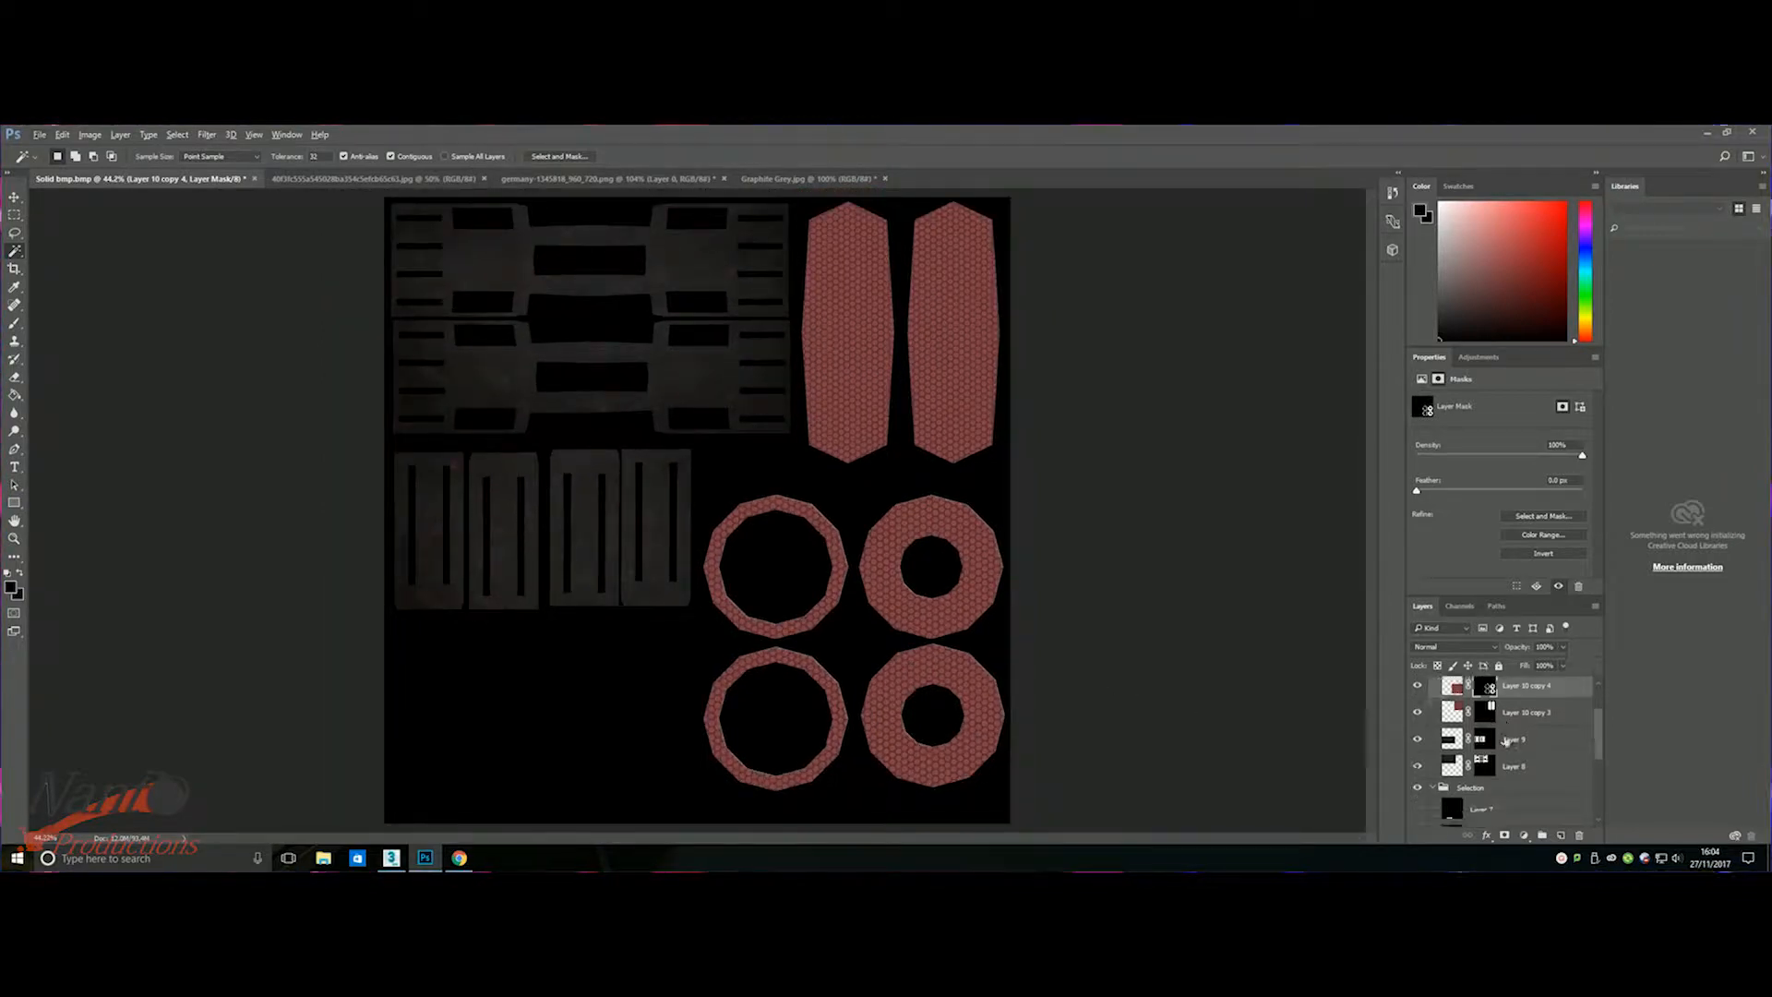
pyautogui.scroll(-3, 1487, 716)
pyautogui.click(1486, 729)
pyautogui.scroll(-2, 1486, 729)
pyautogui.click(1419, 794)
pyautogui.click(1419, 769)
pyautogui.scroll(1, 1426, 775)
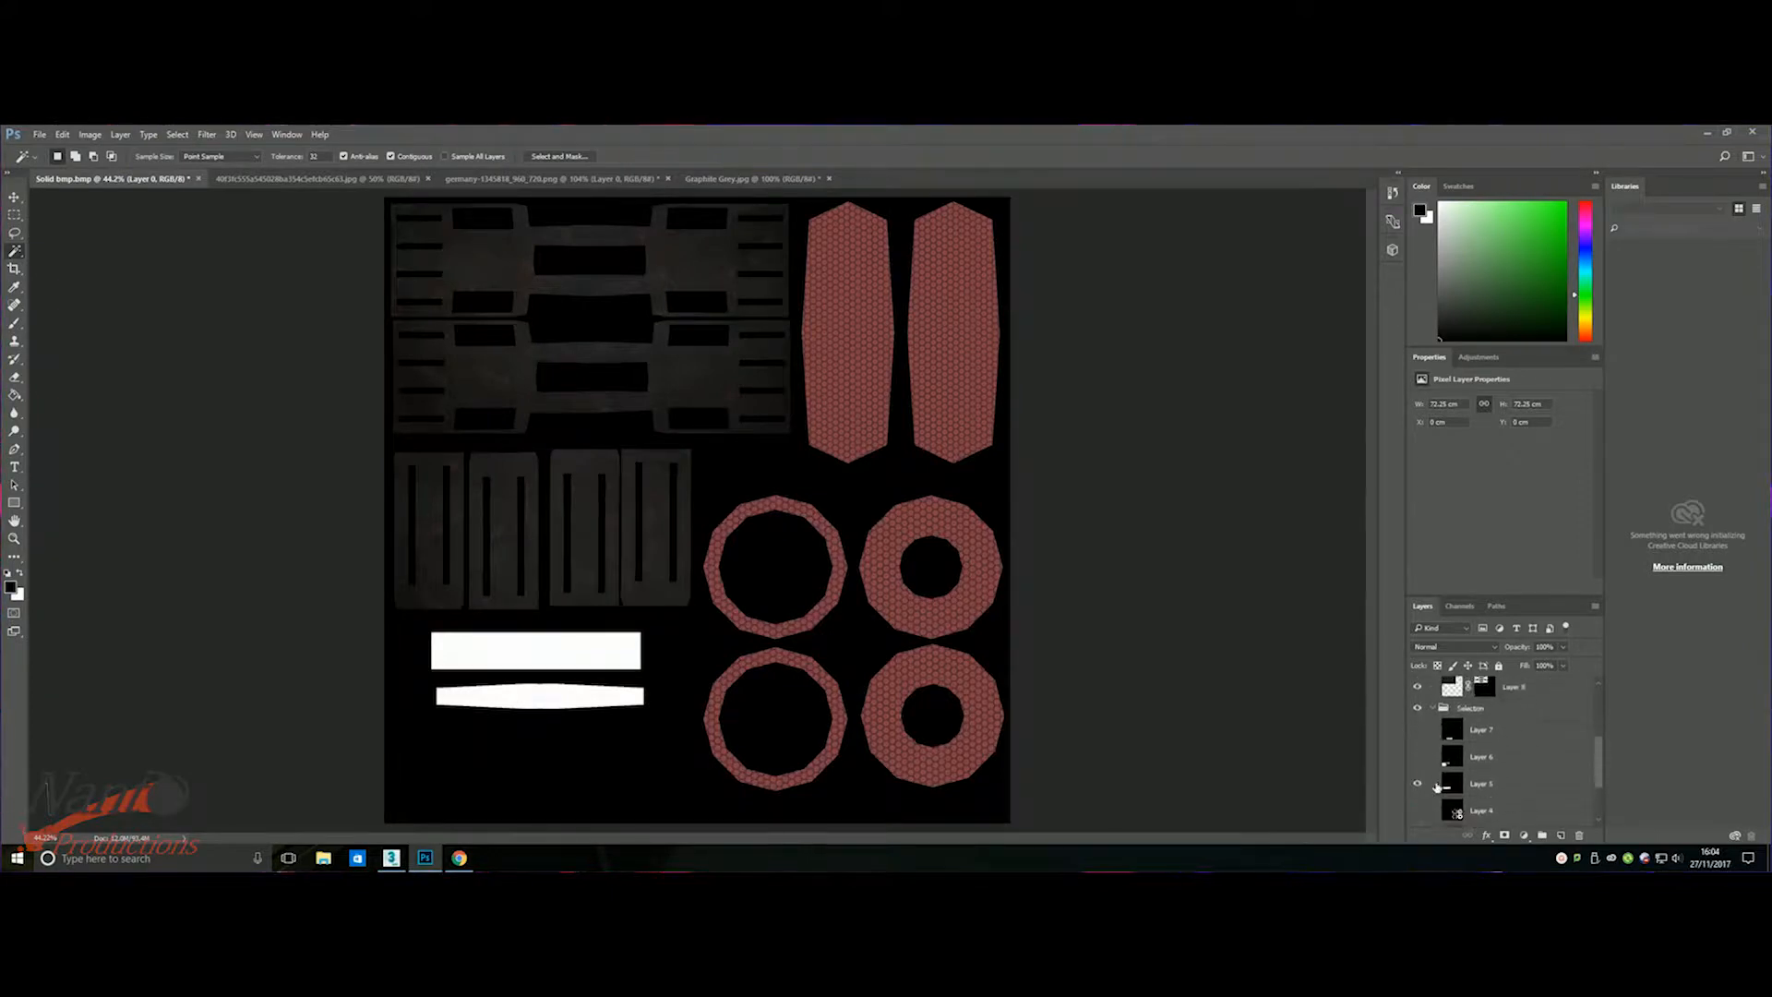
pyautogui.click(1470, 784)
# - In the dark grunge texture document, paint a tan tint over the whole image with a large brush at 30% opacity
pyautogui.press('v')
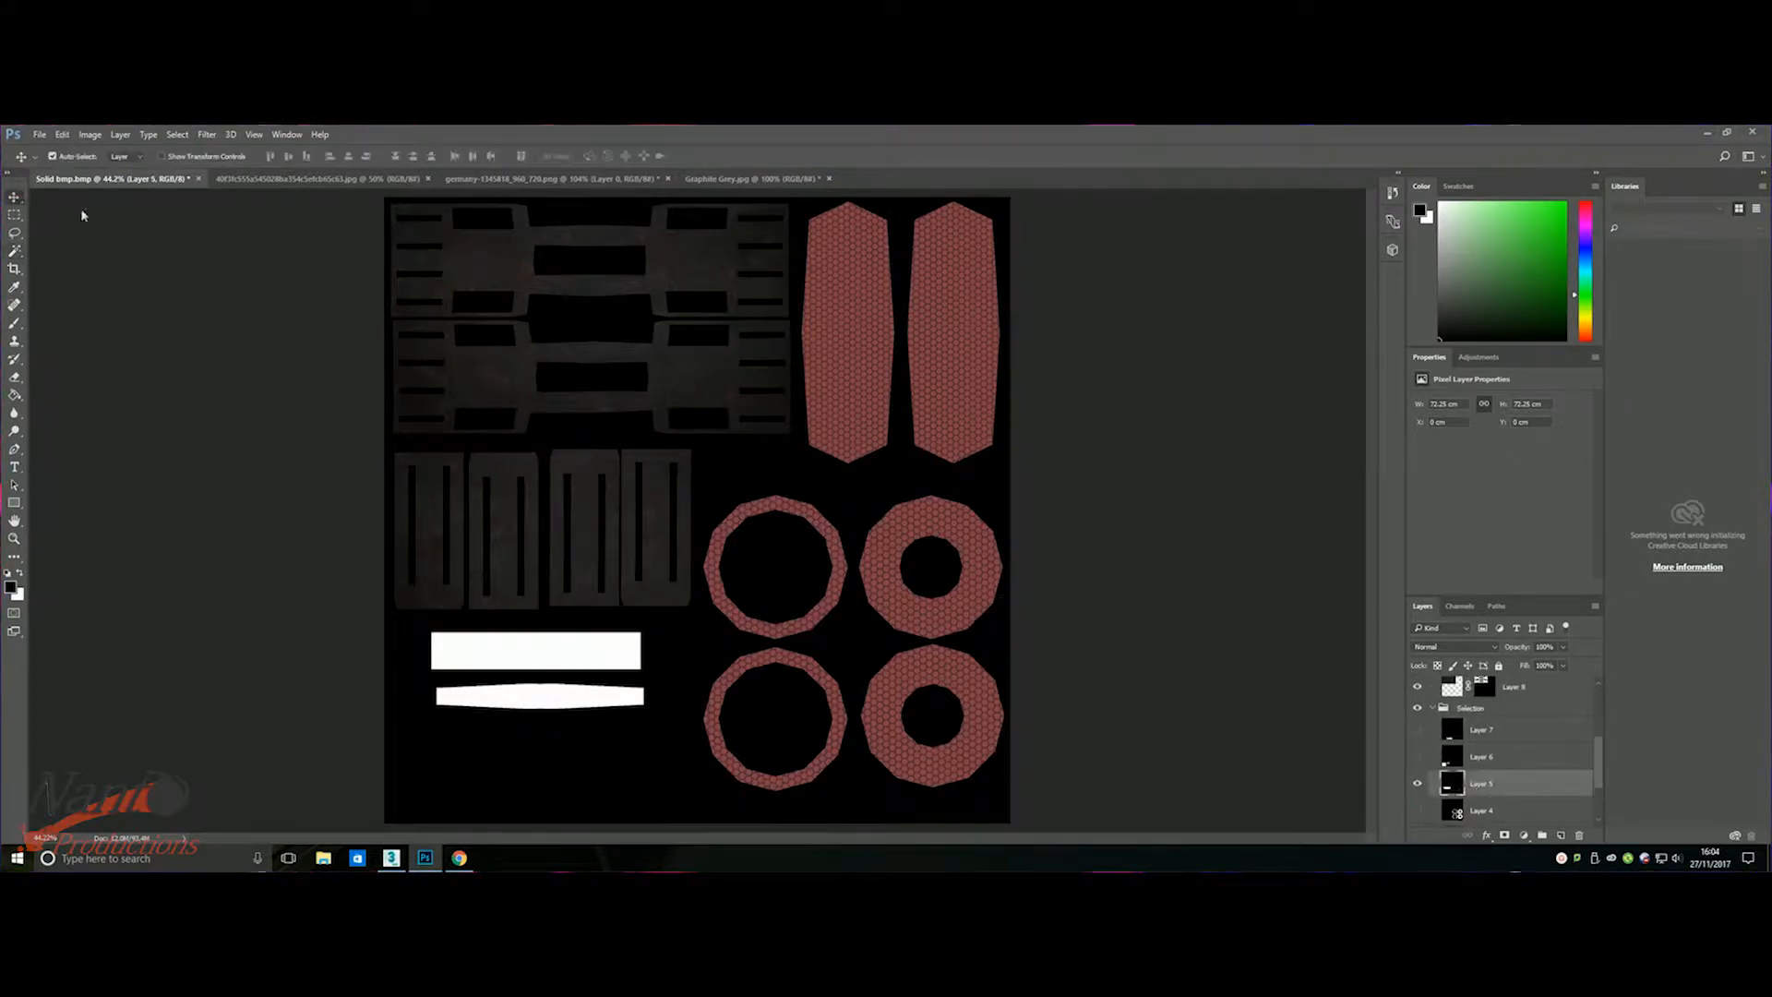
pyautogui.click(366, 179)
pyautogui.click(89, 135)
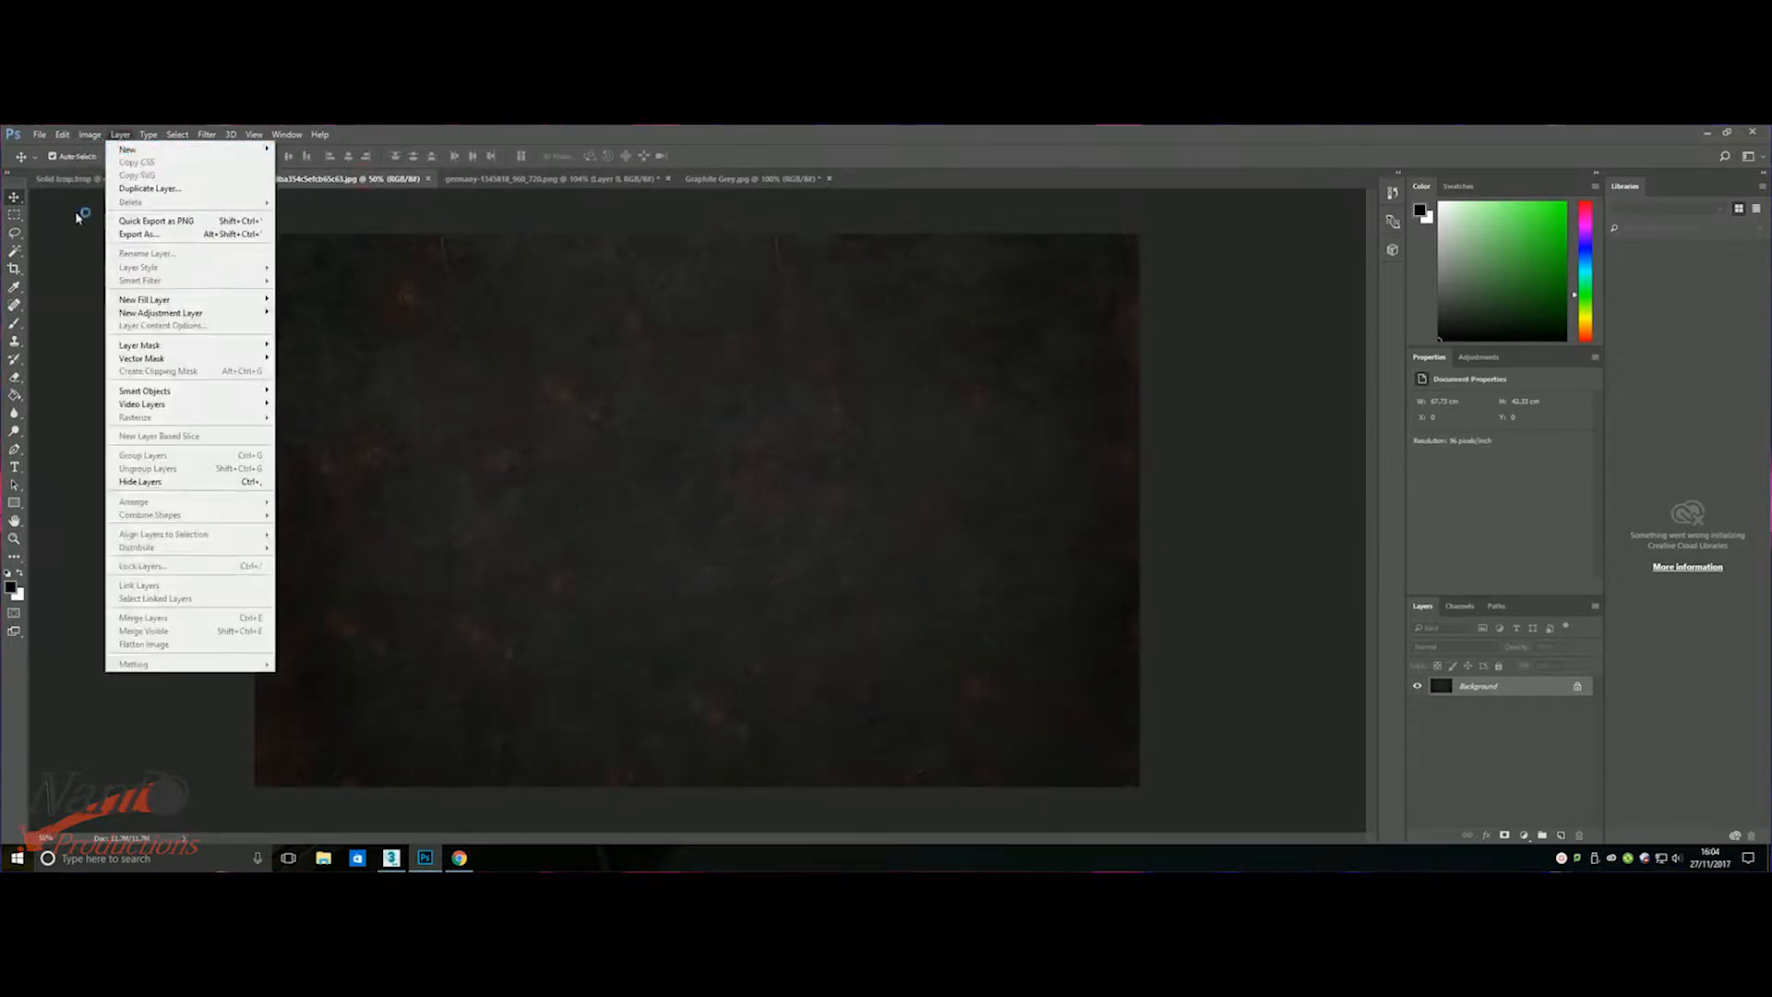
pyautogui.click(15, 267)
pyautogui.click(15, 323)
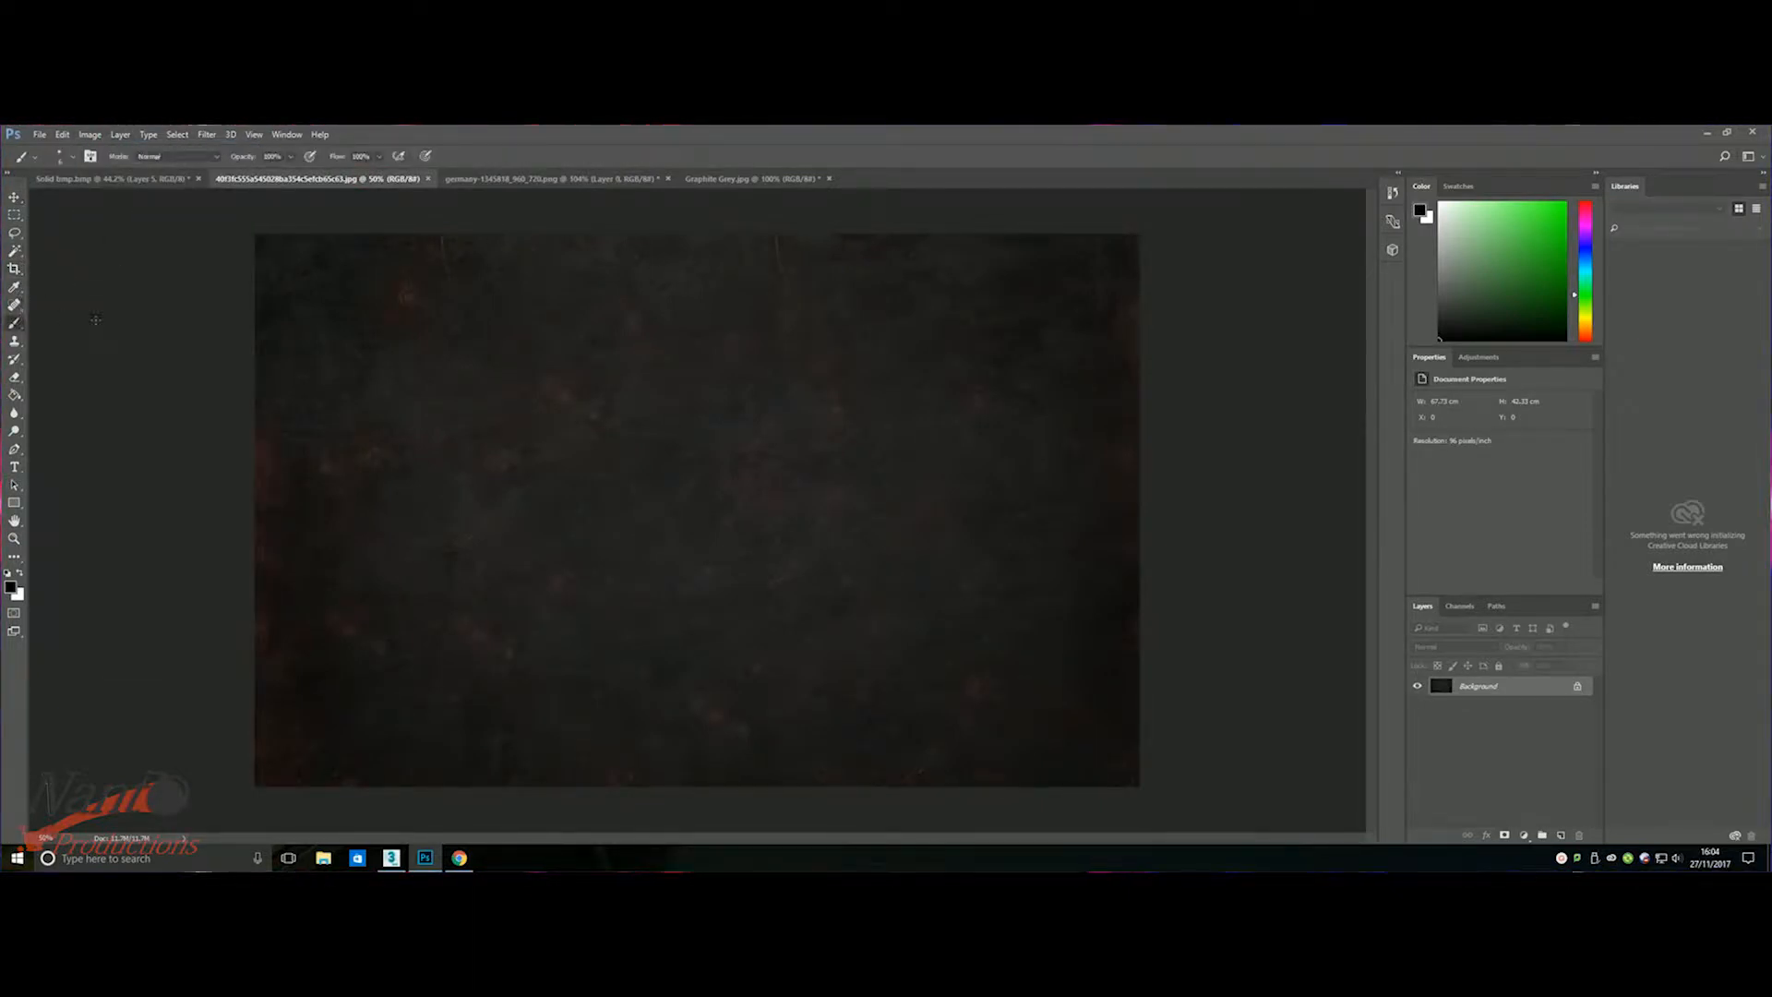
pyautogui.click(1586, 323)
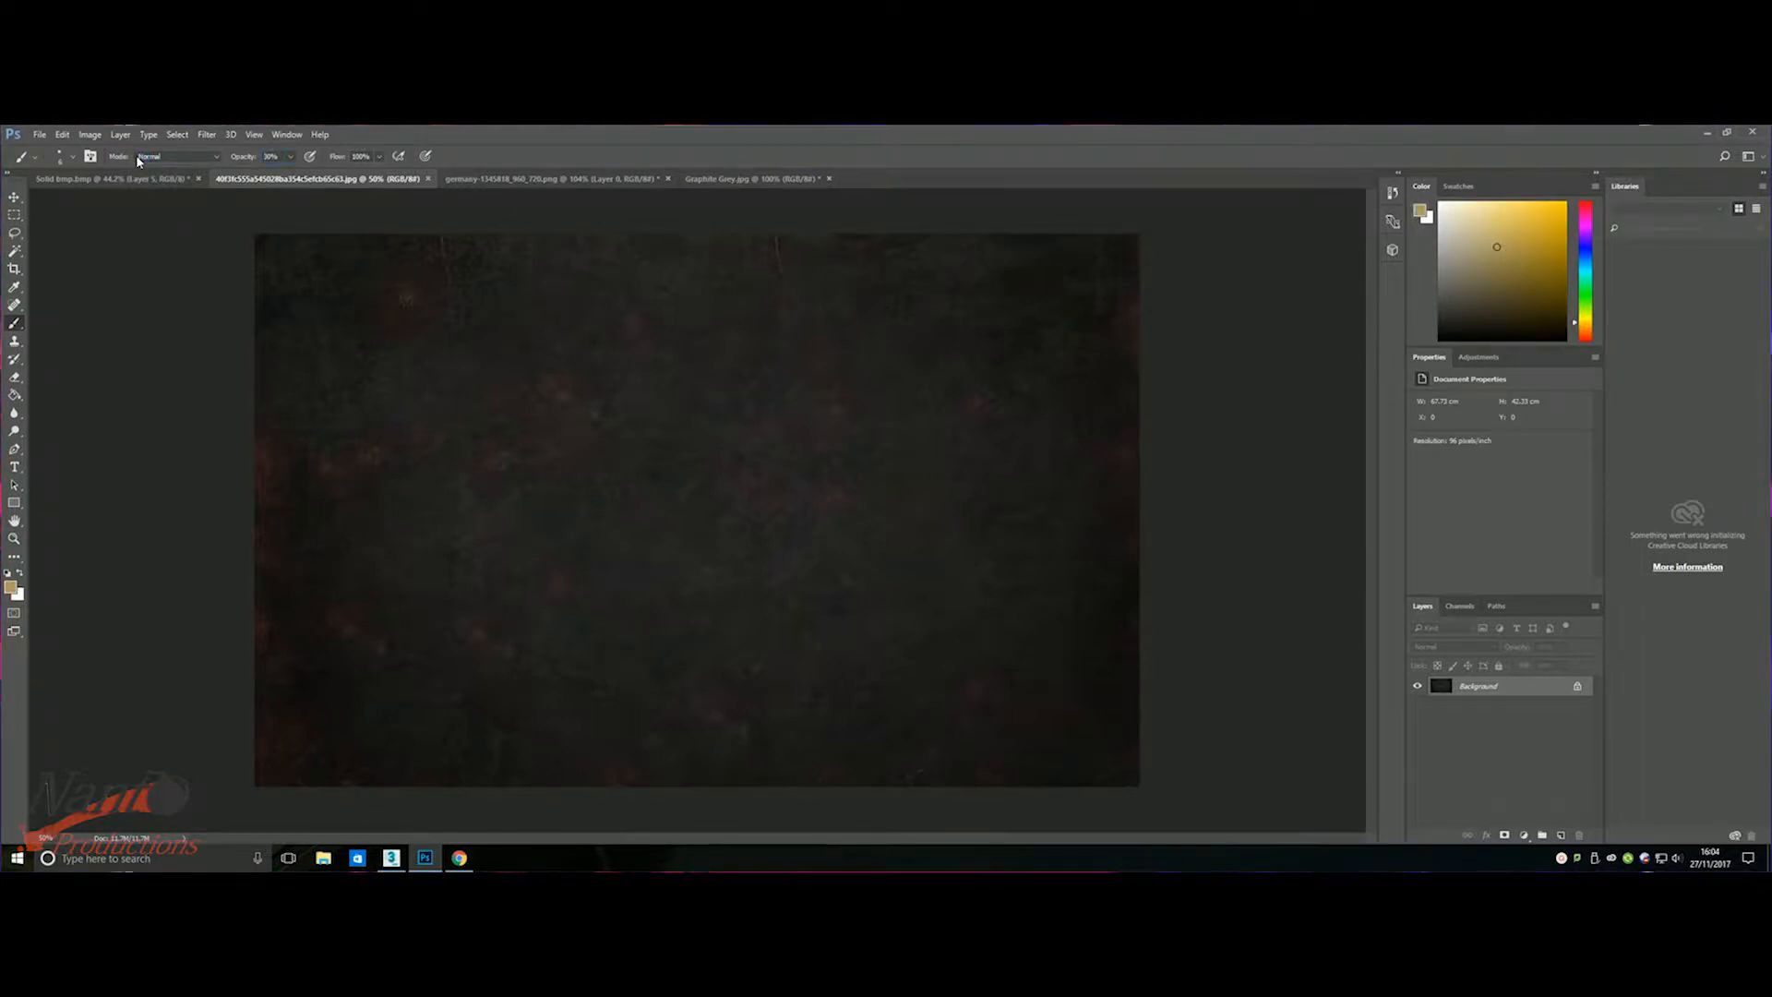
pyautogui.click(67, 159)
pyautogui.moveTo(249, 268)
pyautogui.mouseDown()
pyautogui.moveTo(902, 308)
pyautogui.moveTo(20, 415)
pyautogui.moveTo(1412, 494)
pyautogui.moveTo(1489, 717)
pyautogui.mouseUp()
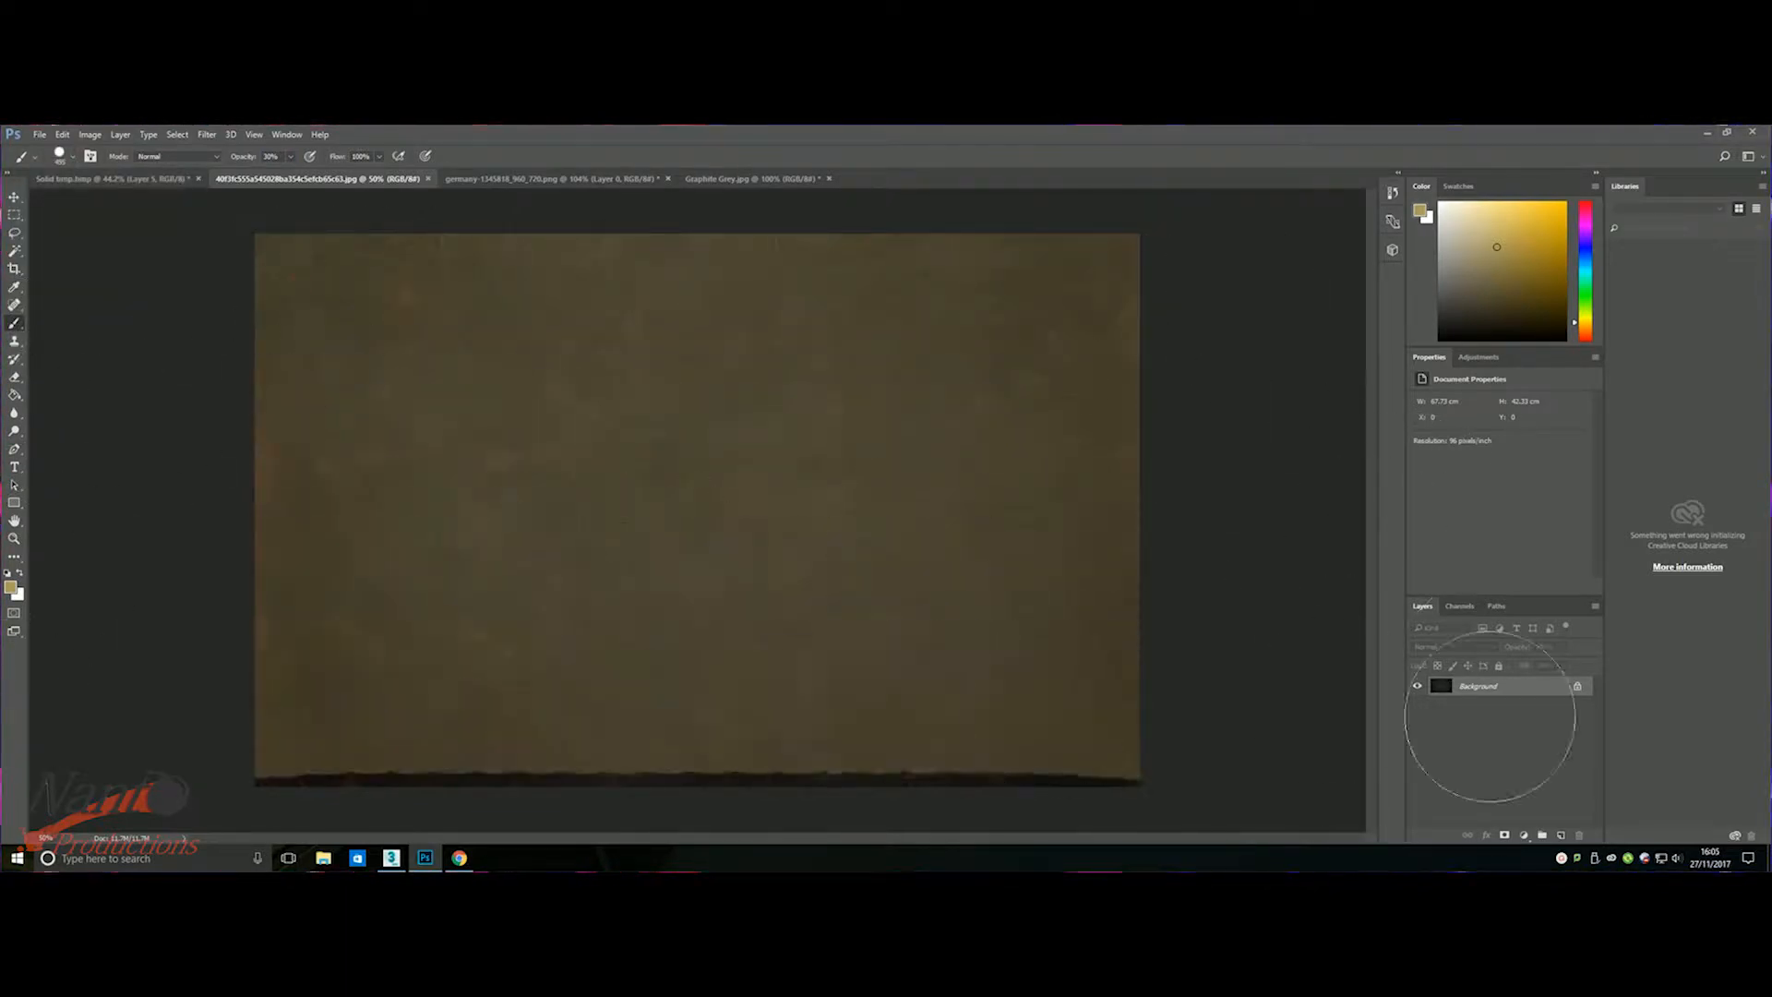
# - Copy the tan-tinted texture into the UVW layout document and scale it down to cover the two horizontal strips
pyautogui.click(13, 196)
pyautogui.moveTo(166, 189); pyautogui.dragTo(323, 552)
pyautogui.hotkey('ctrl', 't')
pyautogui.moveTo(950, 455); pyautogui.dragTo(617, 683)
pyautogui.press('Return')
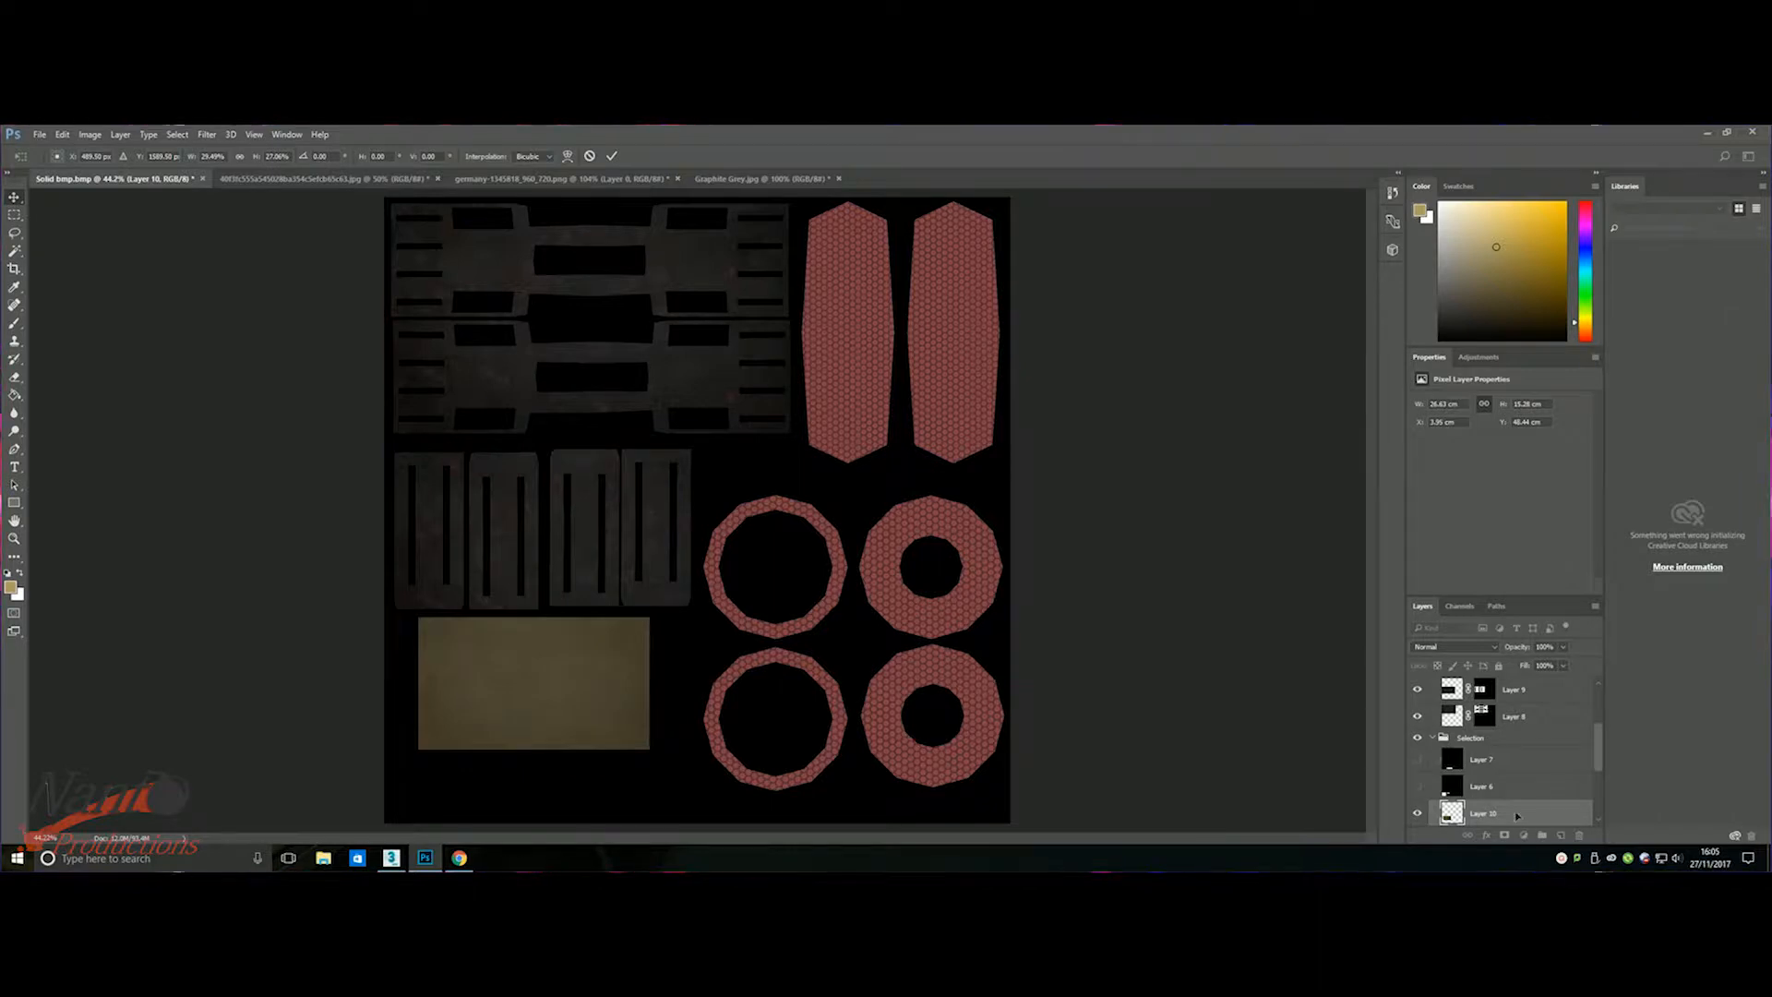
pyautogui.scroll(-3, 1495, 793)
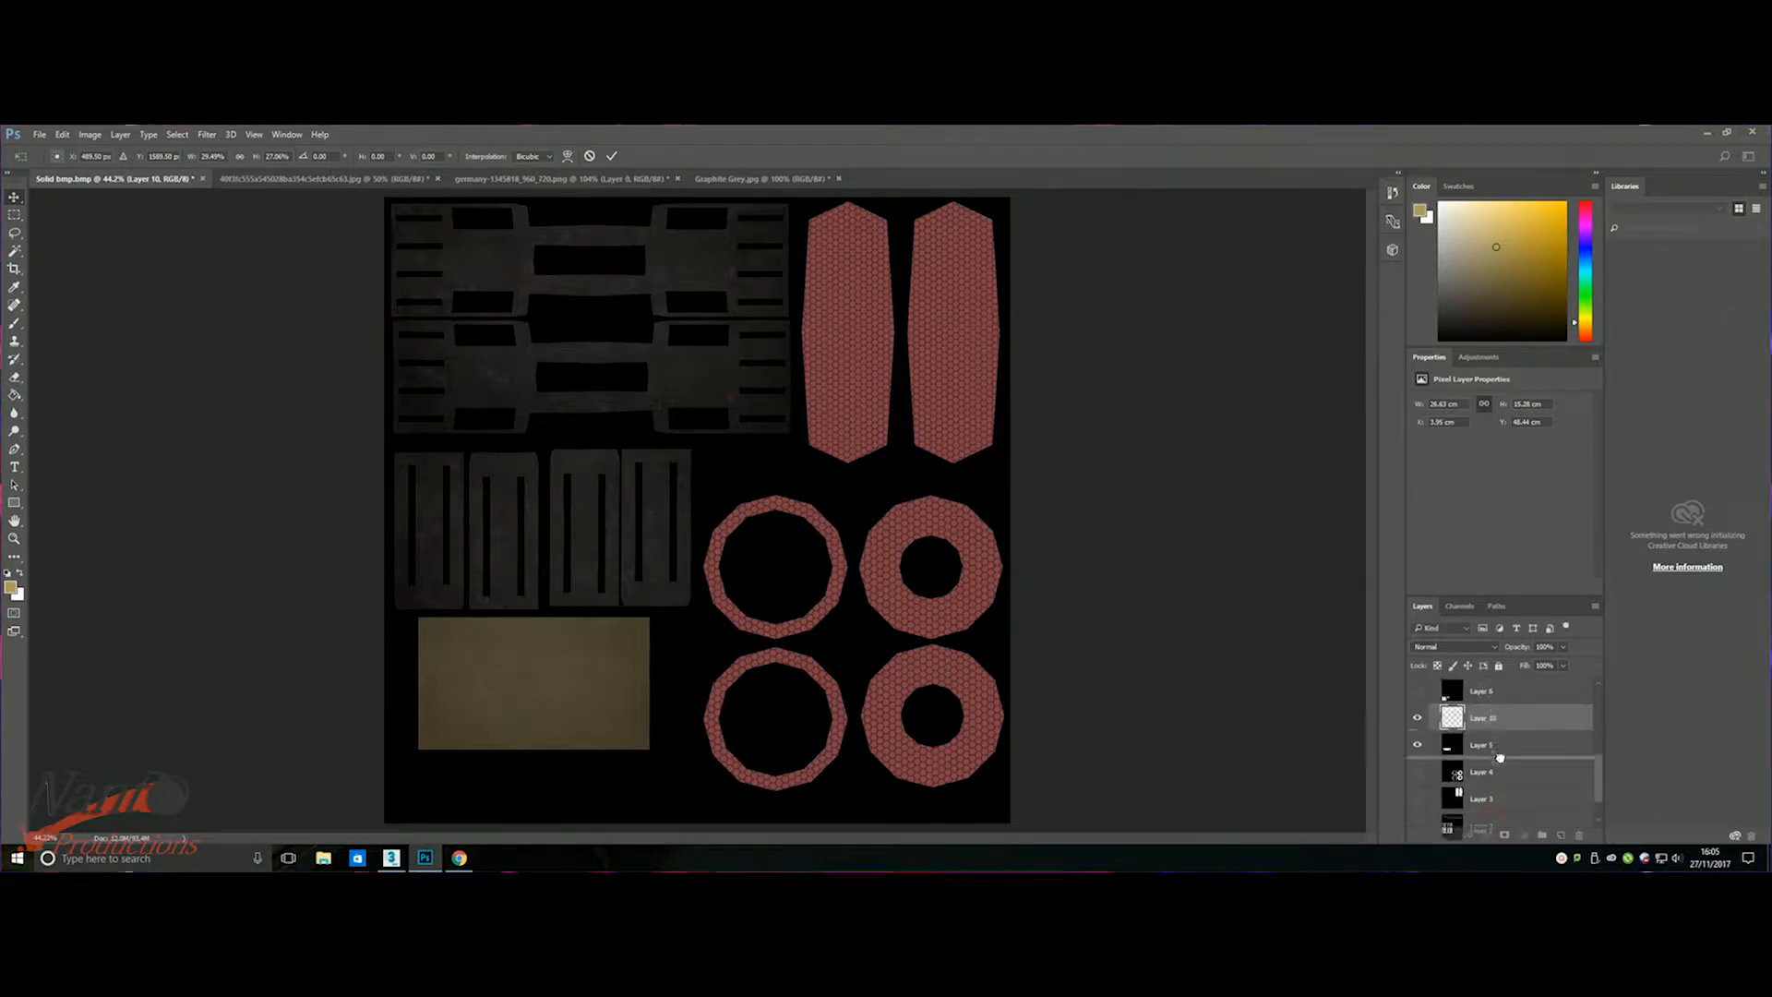
pyautogui.scroll(5, 1501, 710)
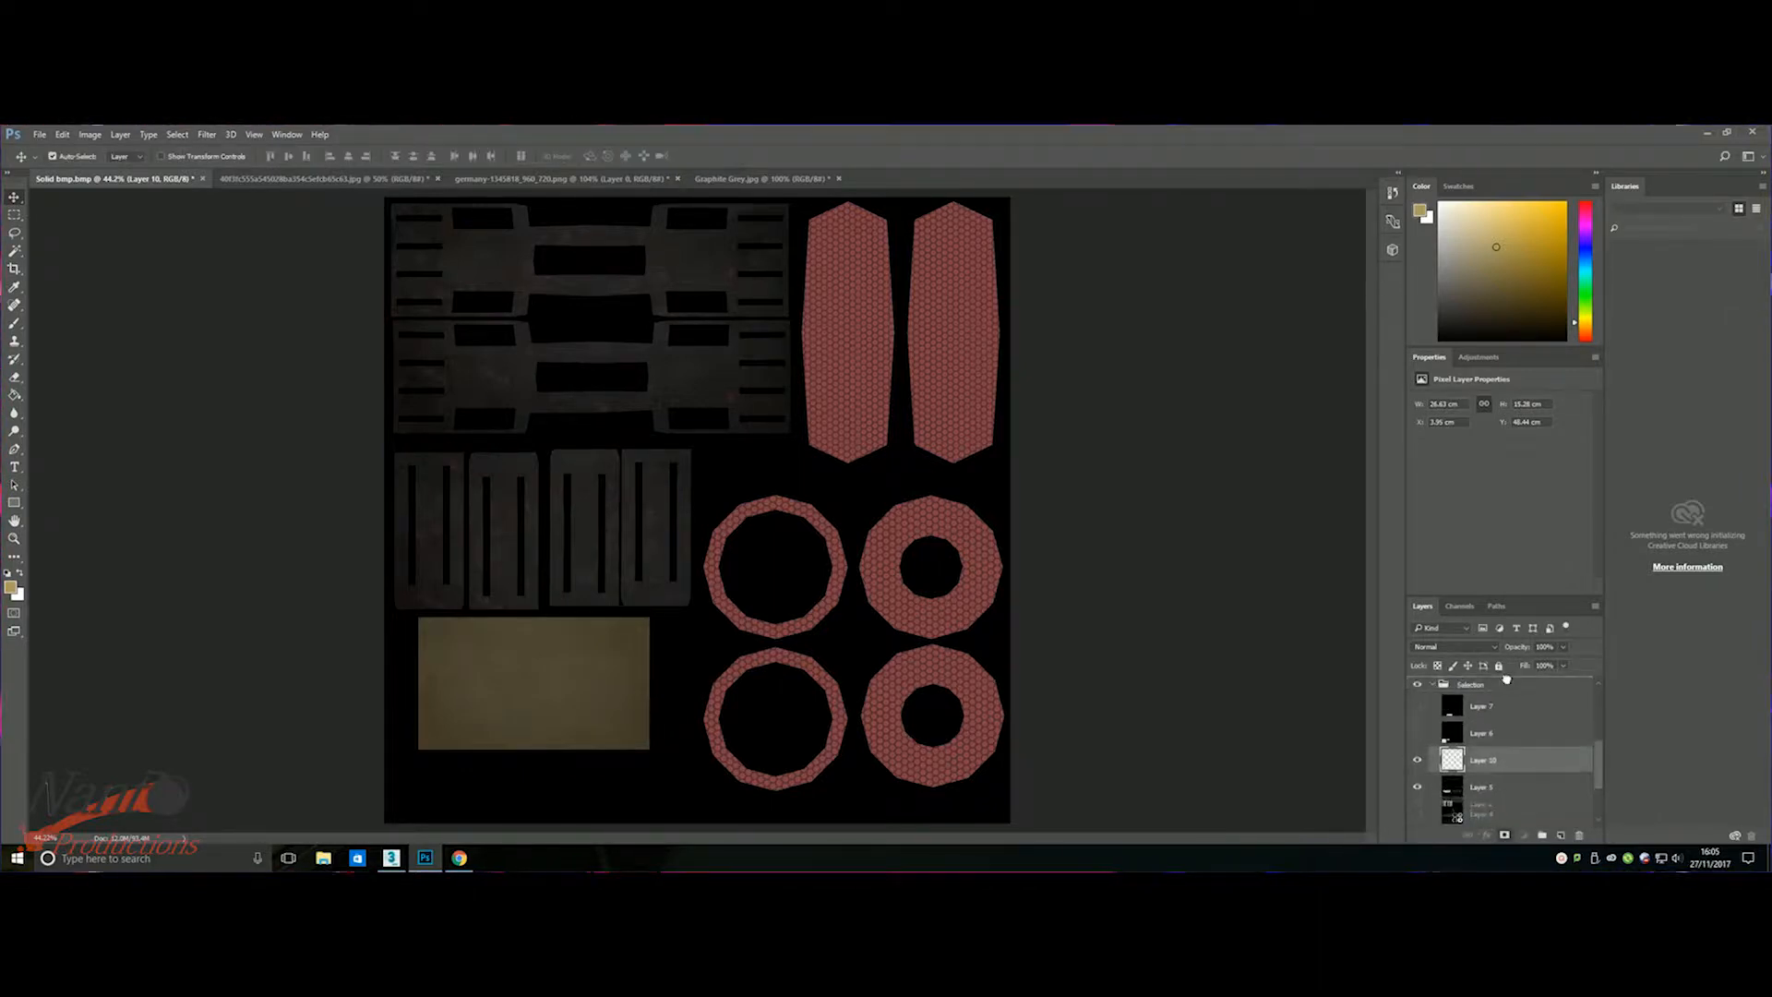
pyautogui.moveTo(1506, 670); pyautogui.dragTo(1506, 692)
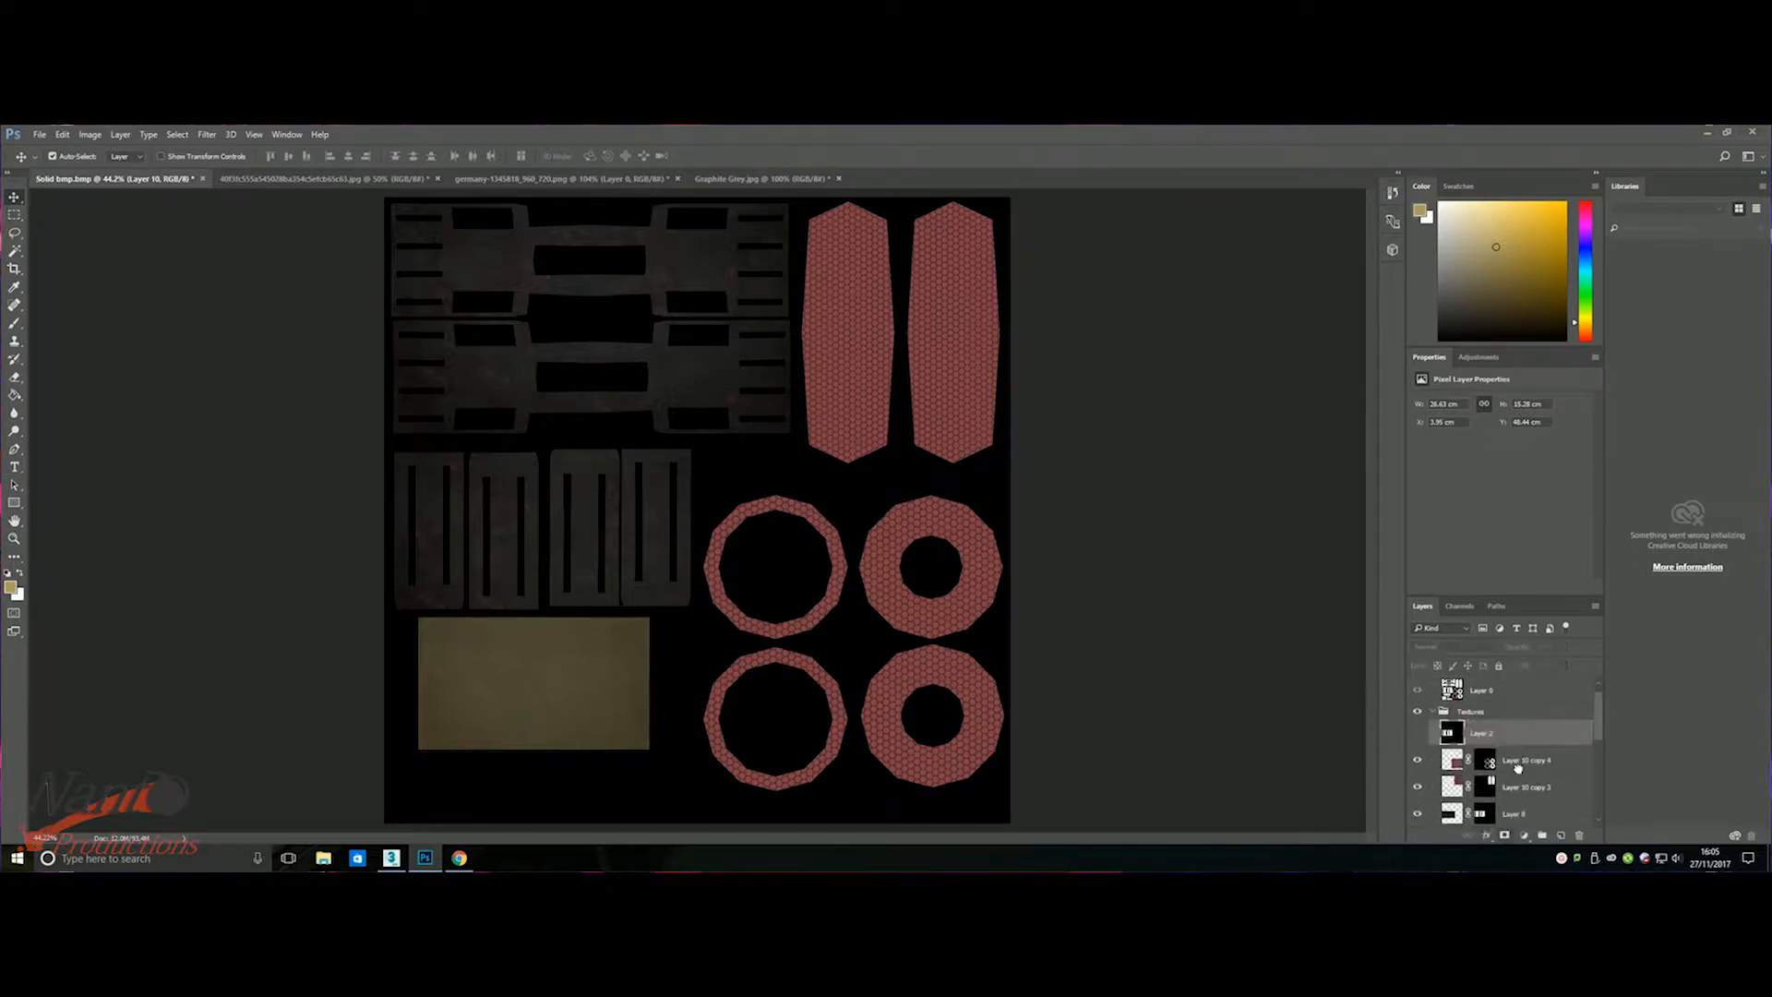
pyautogui.click(1419, 703)
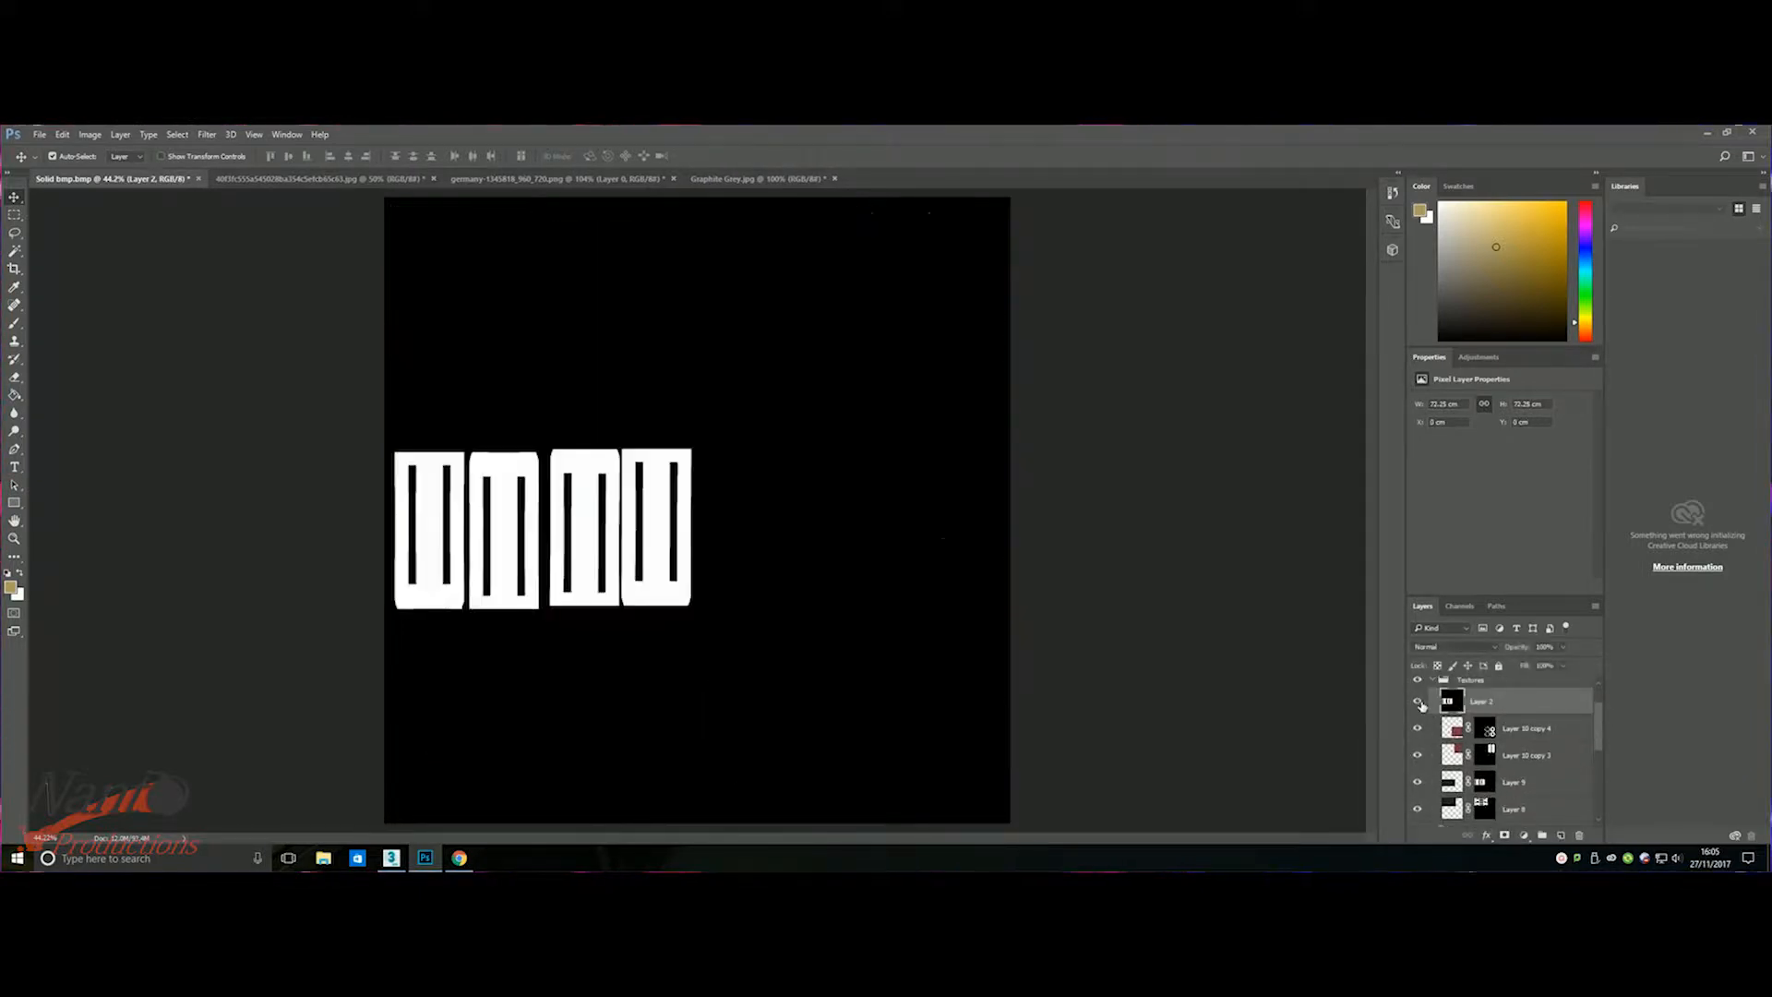
pyautogui.click(1419, 704)
# - Move the tan texture layer, Layer 10, from the Selection group to the top of the Textures group
pyautogui.scroll(-4, 1499, 748)
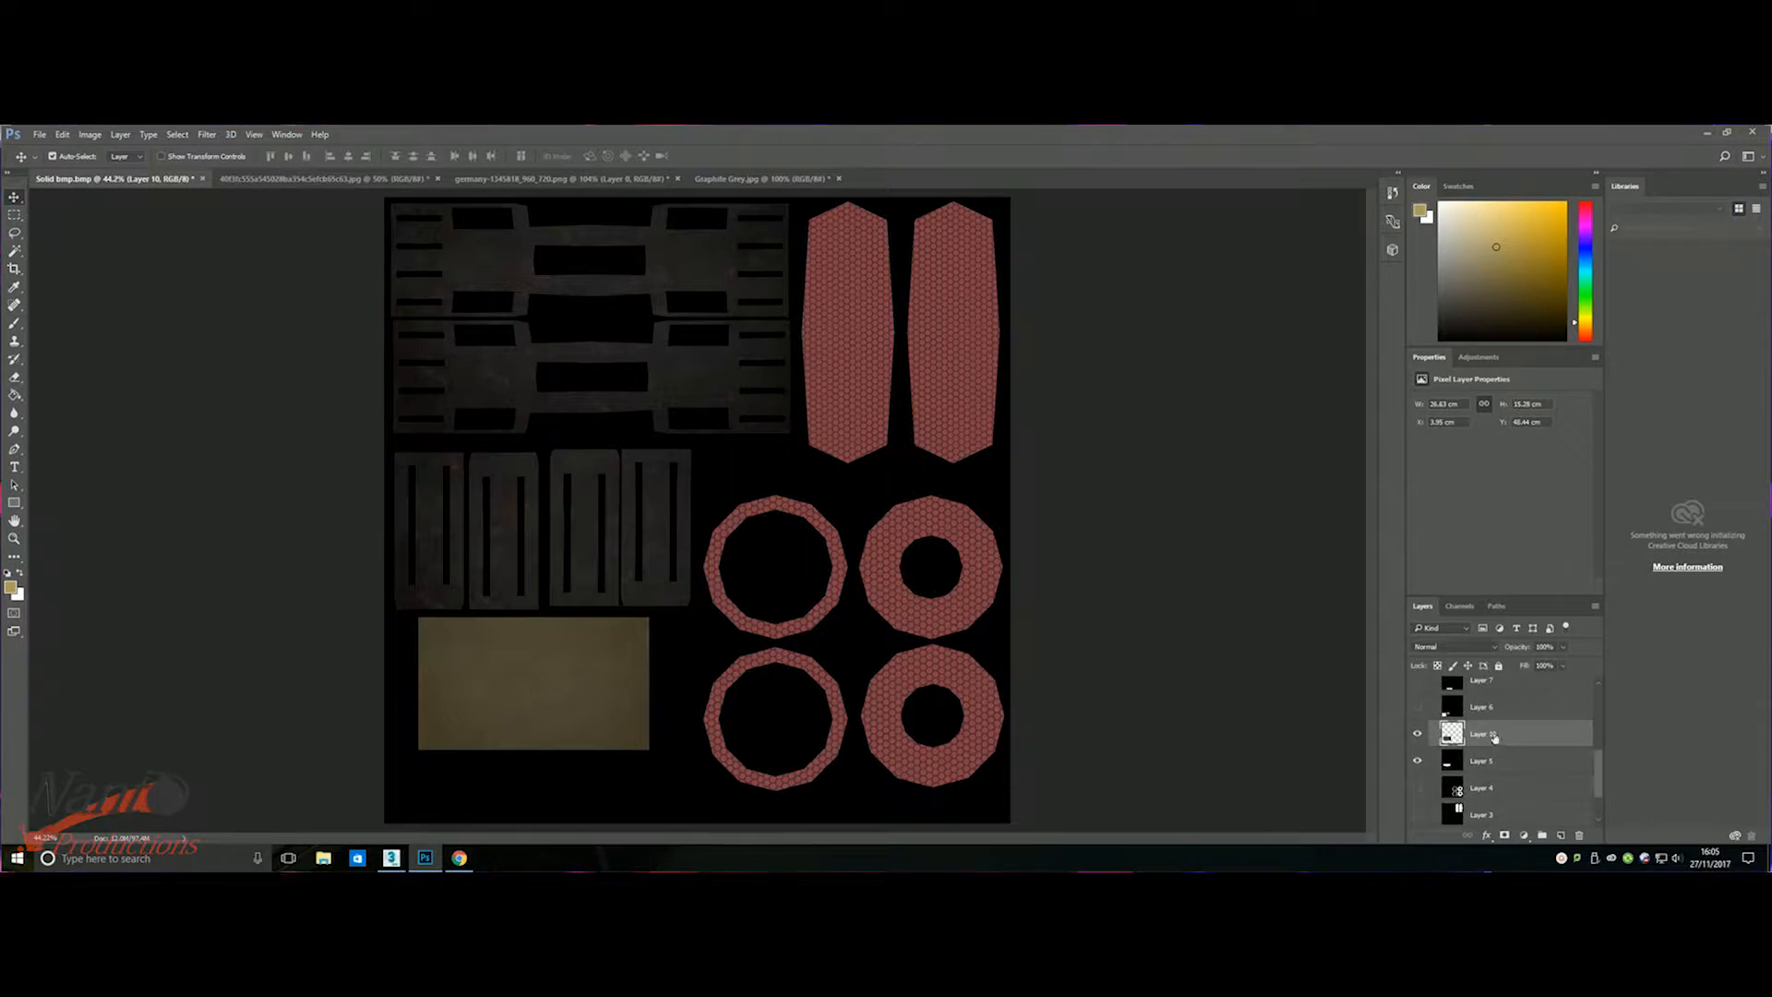
pyautogui.scroll(4, 1500, 747)
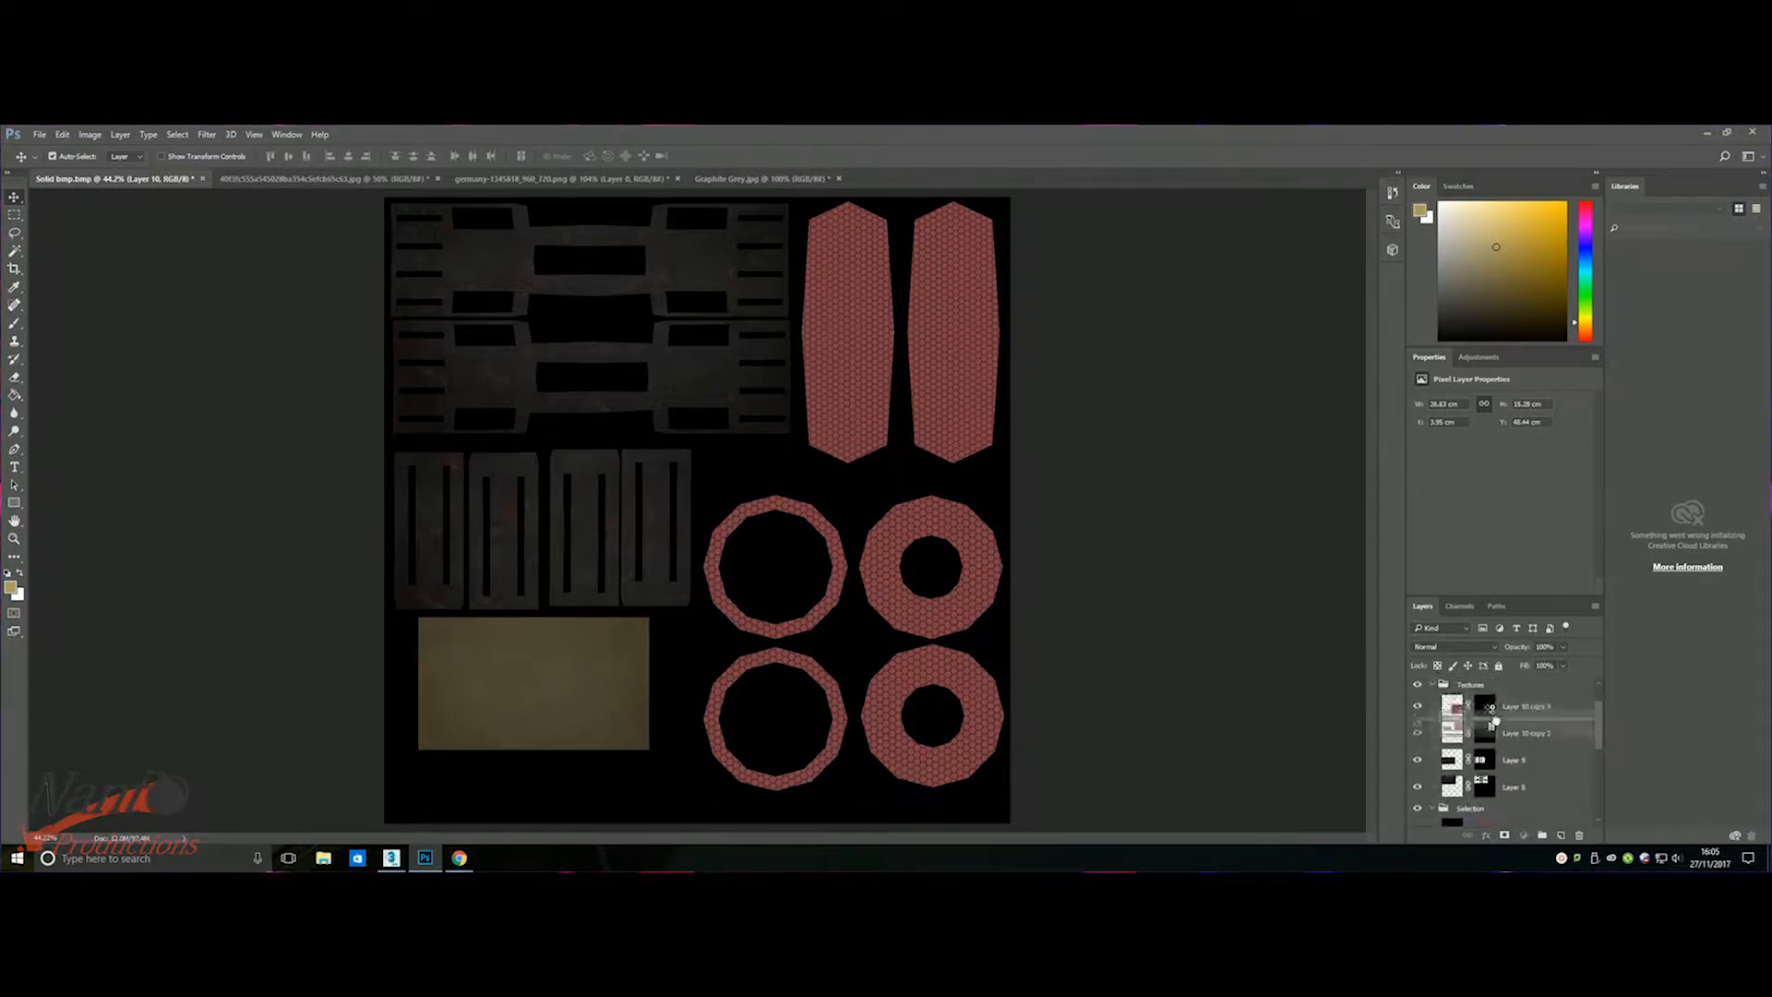
pyautogui.scroll(1, 1504, 710)
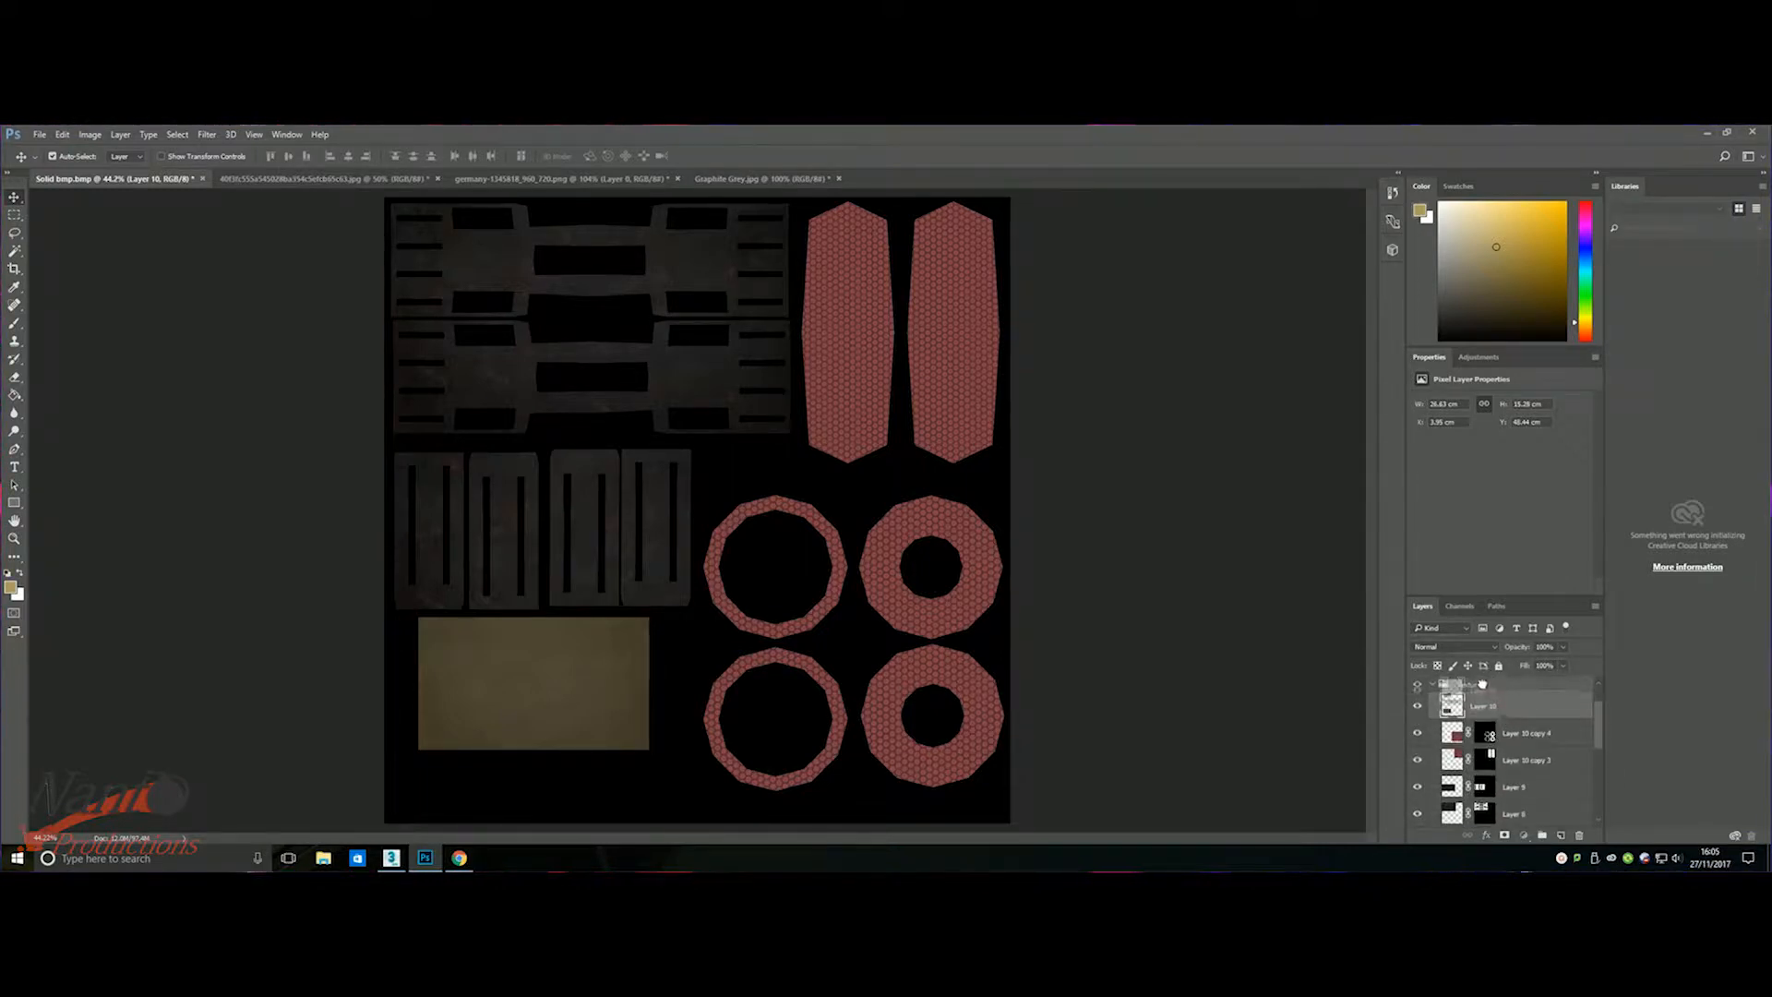
# - Select the two strips on Layer 5 by picking the surrounding black area with the Magic Wand and inverting the selection
pyautogui.scroll(-5, 1494, 735)
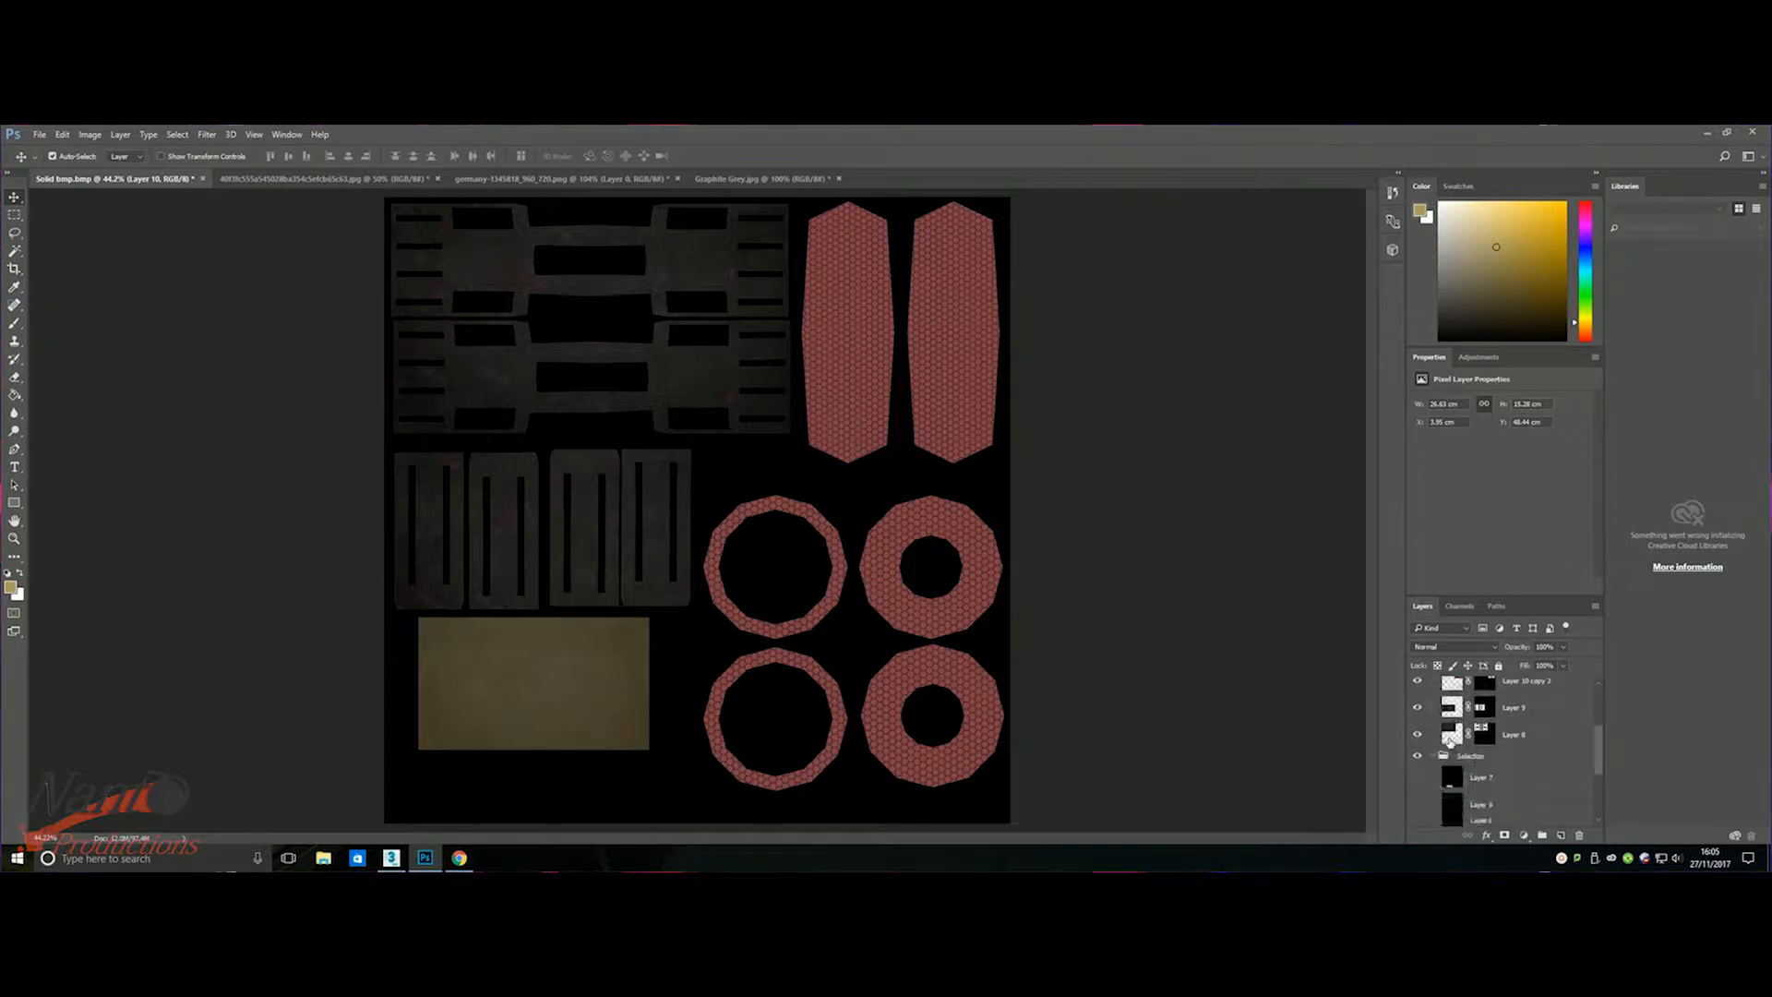
pyautogui.scroll(1, 1493, 802)
pyautogui.click(1477, 724)
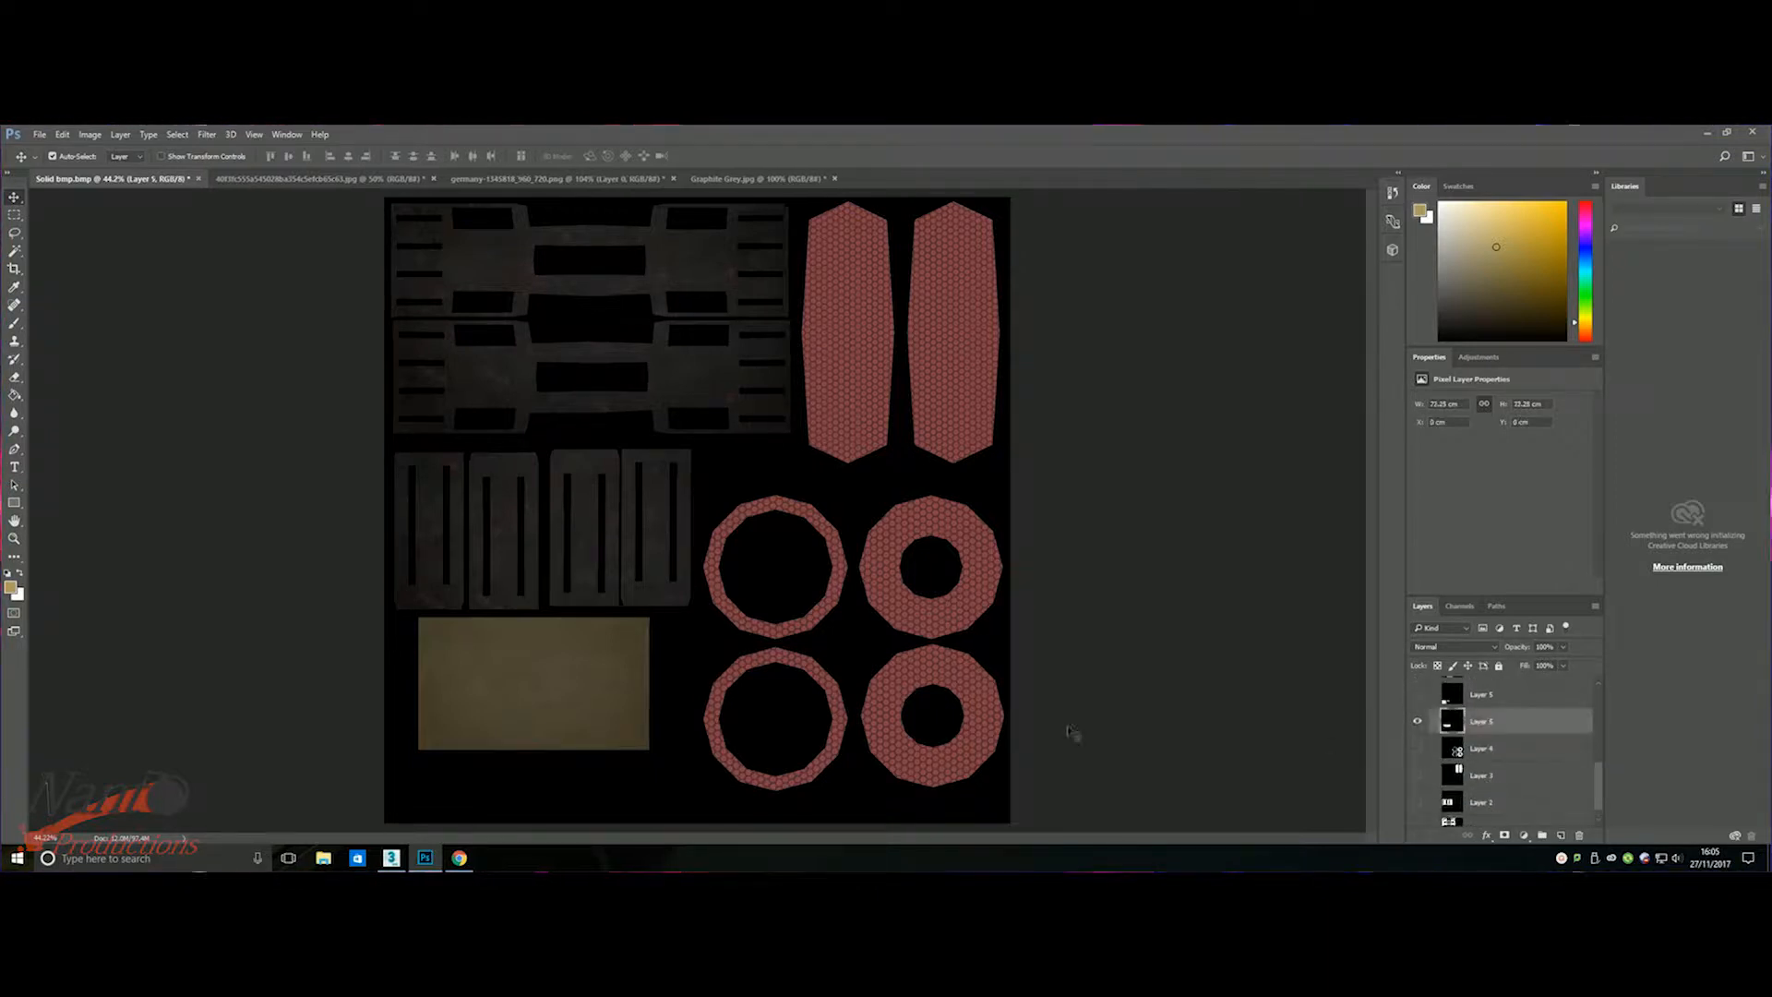
pyautogui.click(14, 252)
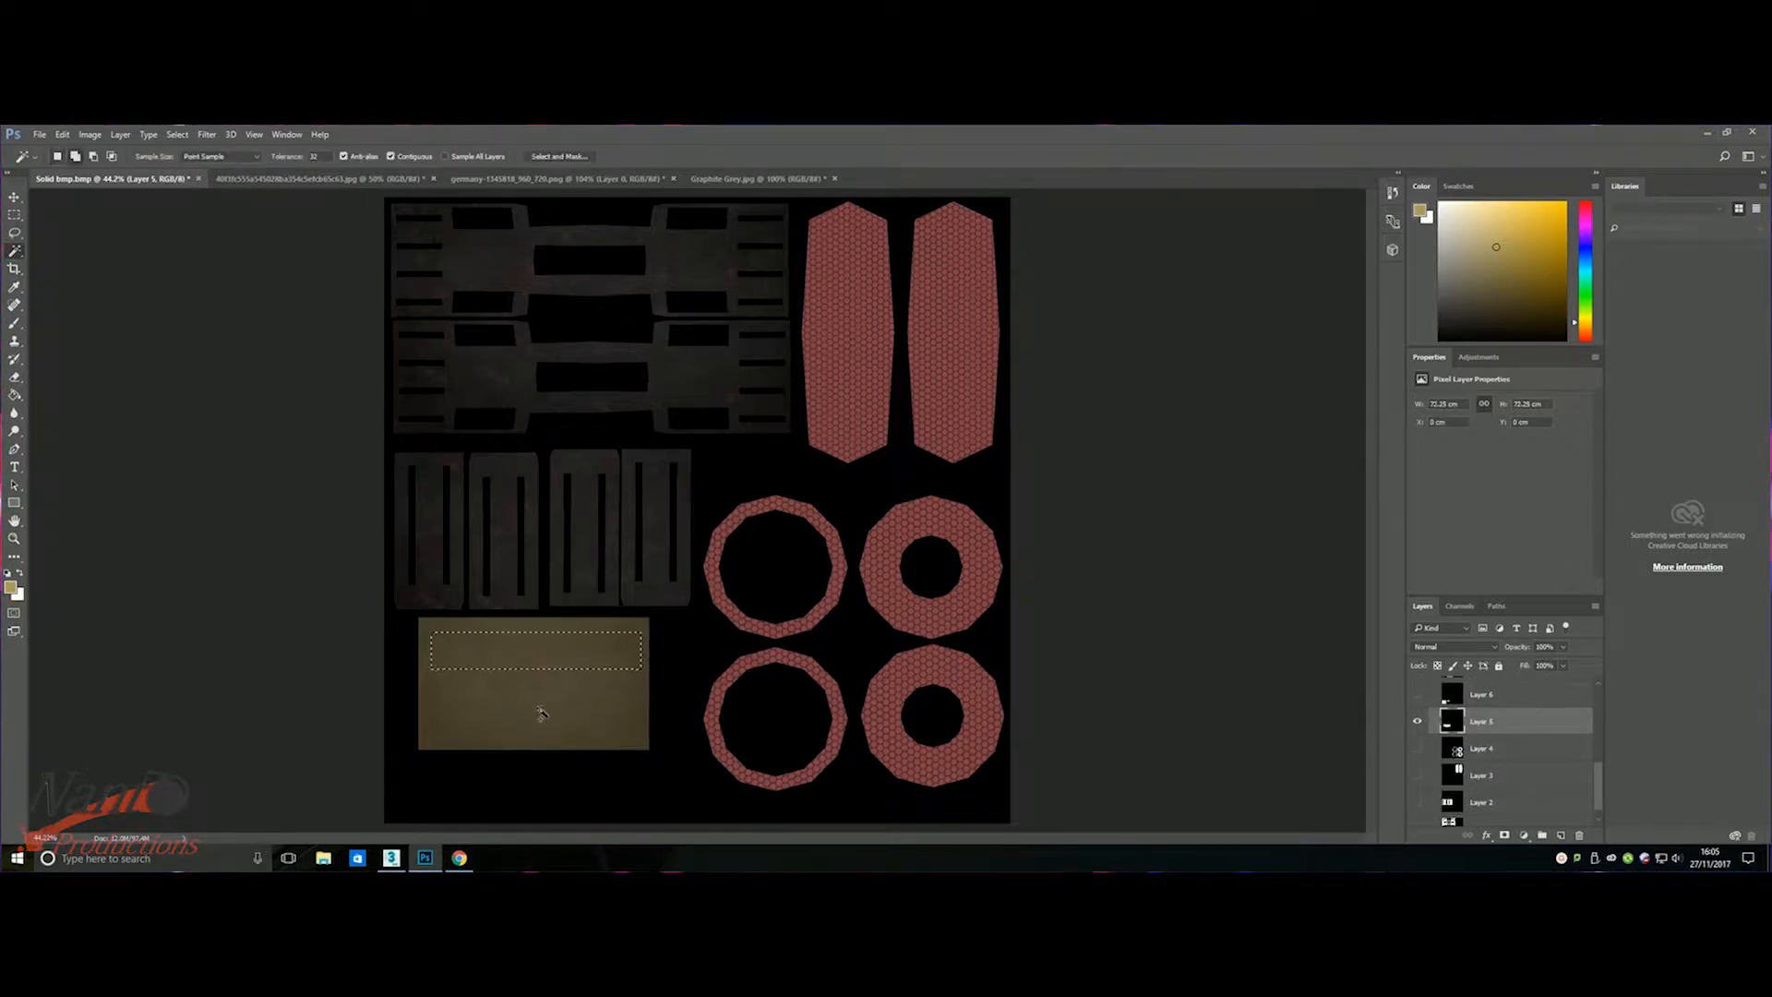
pyautogui.click(177, 134)
pyautogui.click(192, 157)
pyautogui.click(684, 744)
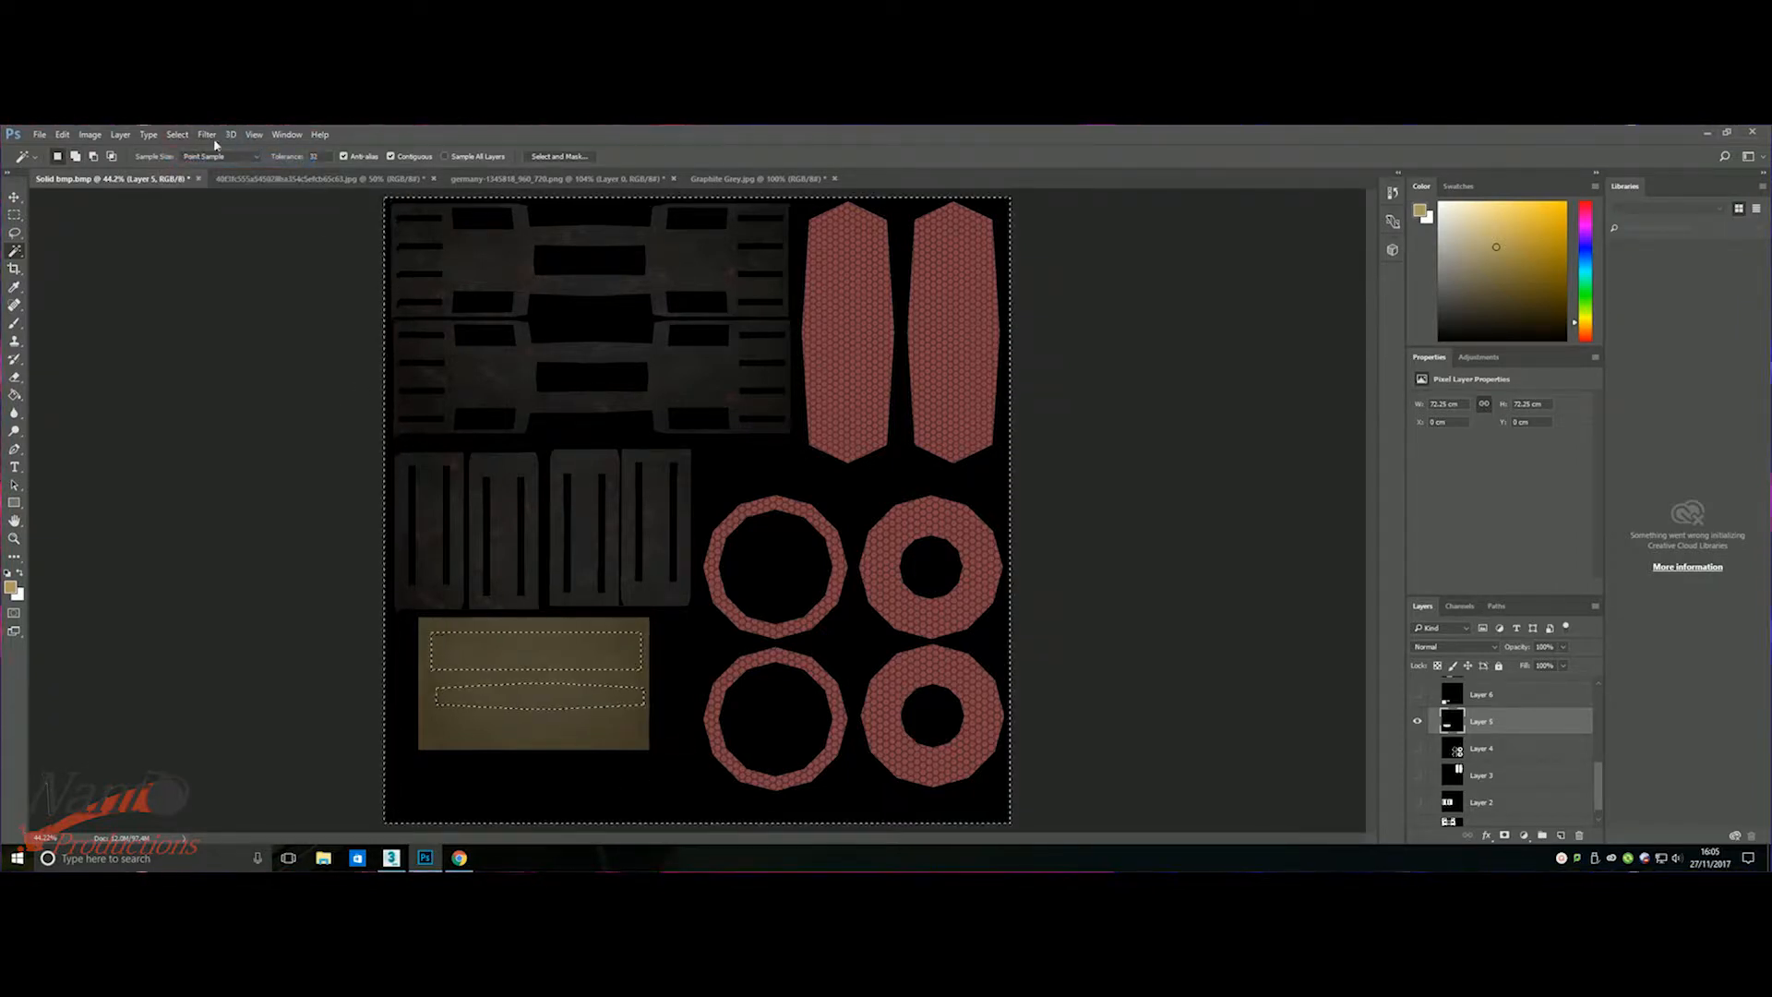
pyautogui.click(207, 134)
pyautogui.moveTo(178, 134)
pyautogui.click(192, 189)
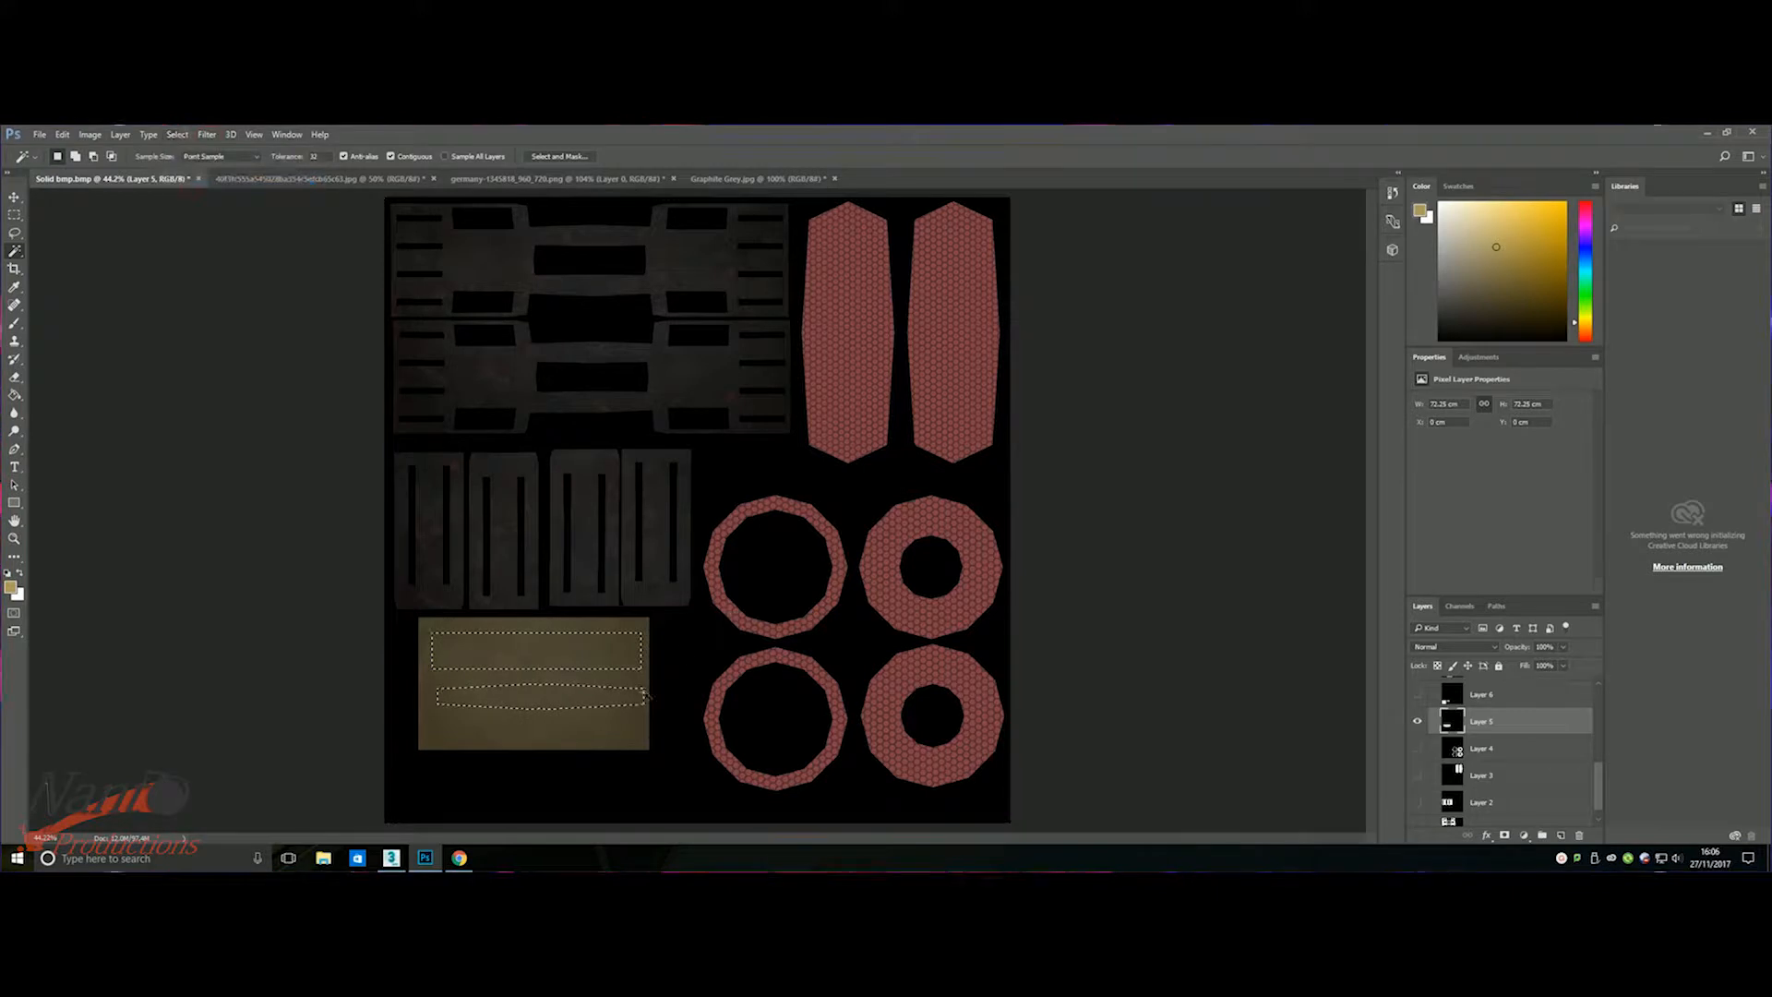
# - Add a layer mask from the strip selection to Layer 10 and inspect the masked strips up close
pyautogui.scroll(5, 1496, 766)
pyautogui.scroll(-1, 1496, 766)
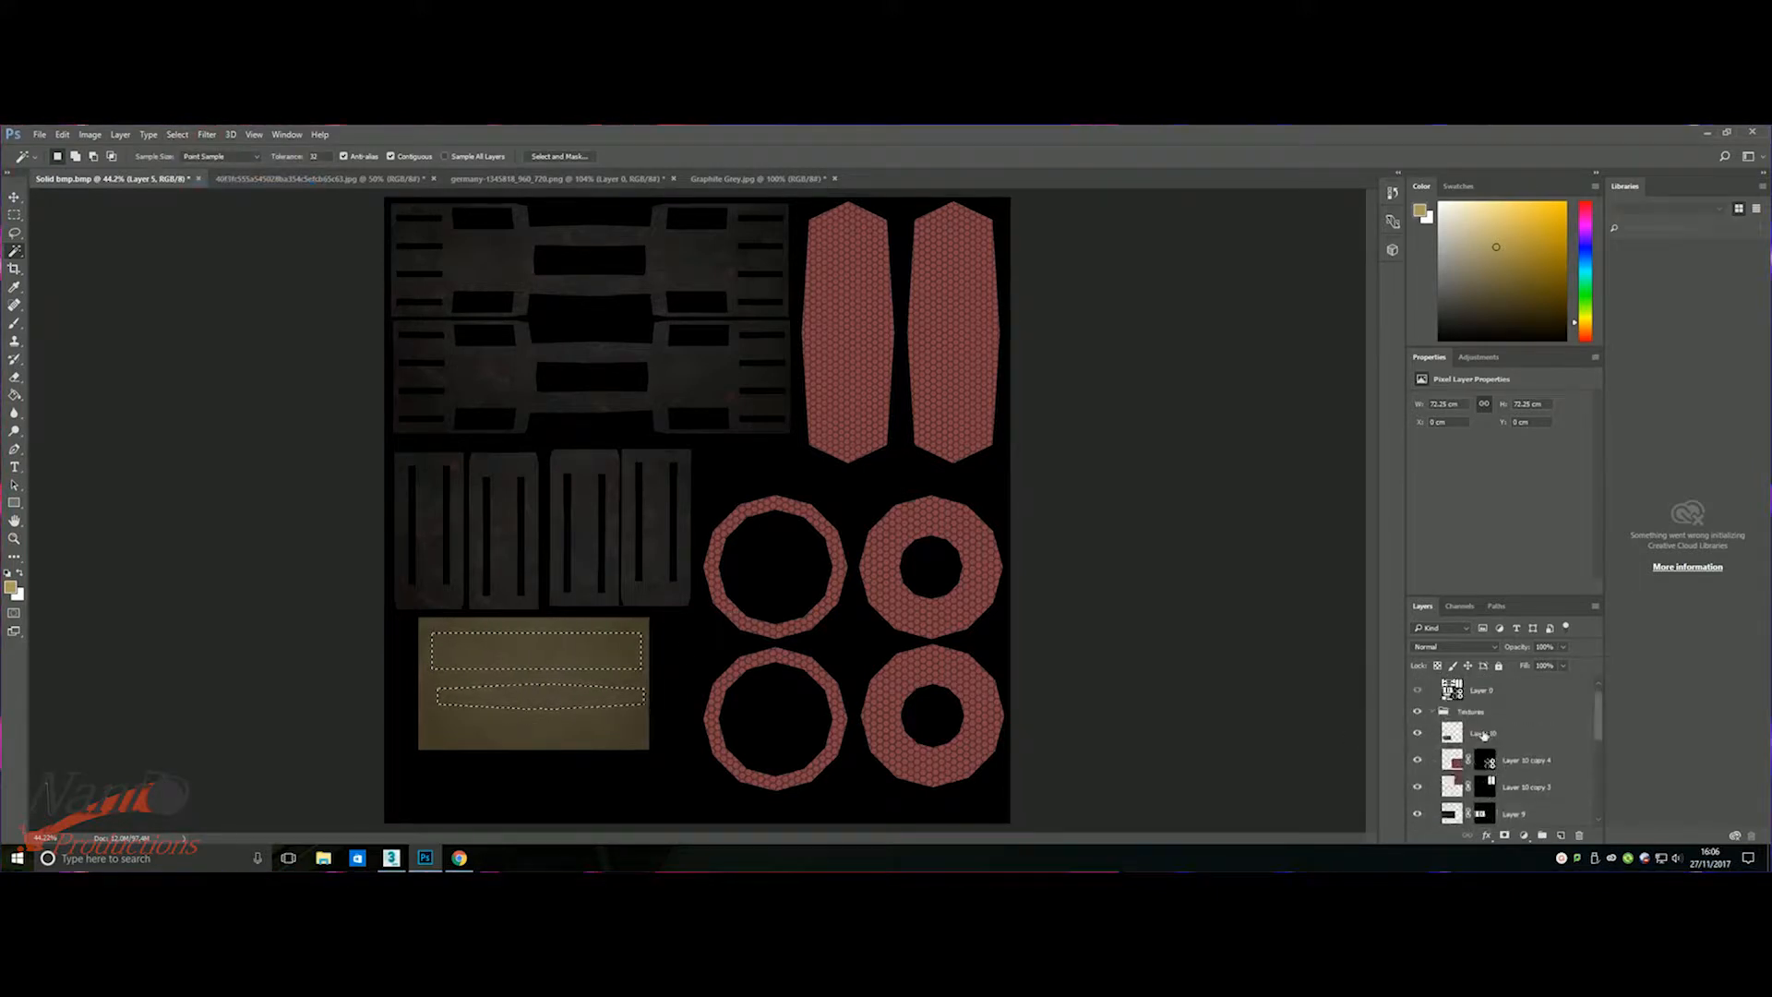
pyautogui.click(1513, 733)
pyautogui.click(1504, 835)
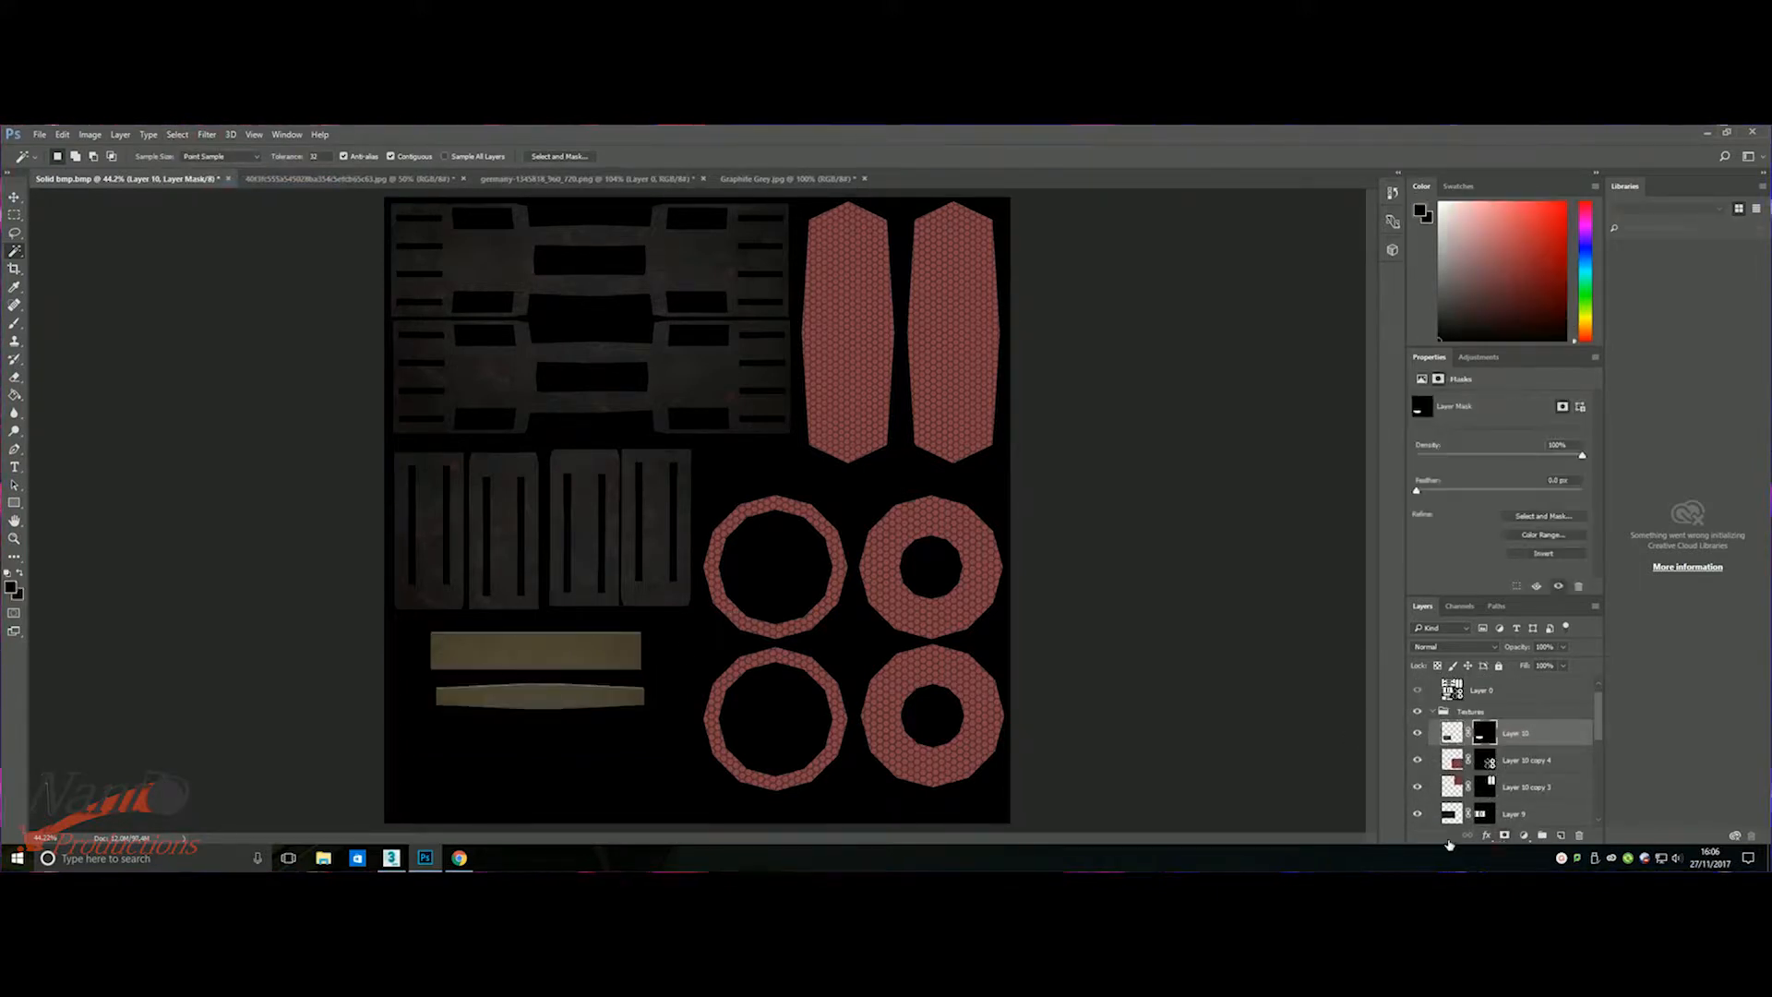
pyautogui.scroll(5, 543, 692)
pyautogui.scroll(-6, 543, 692)
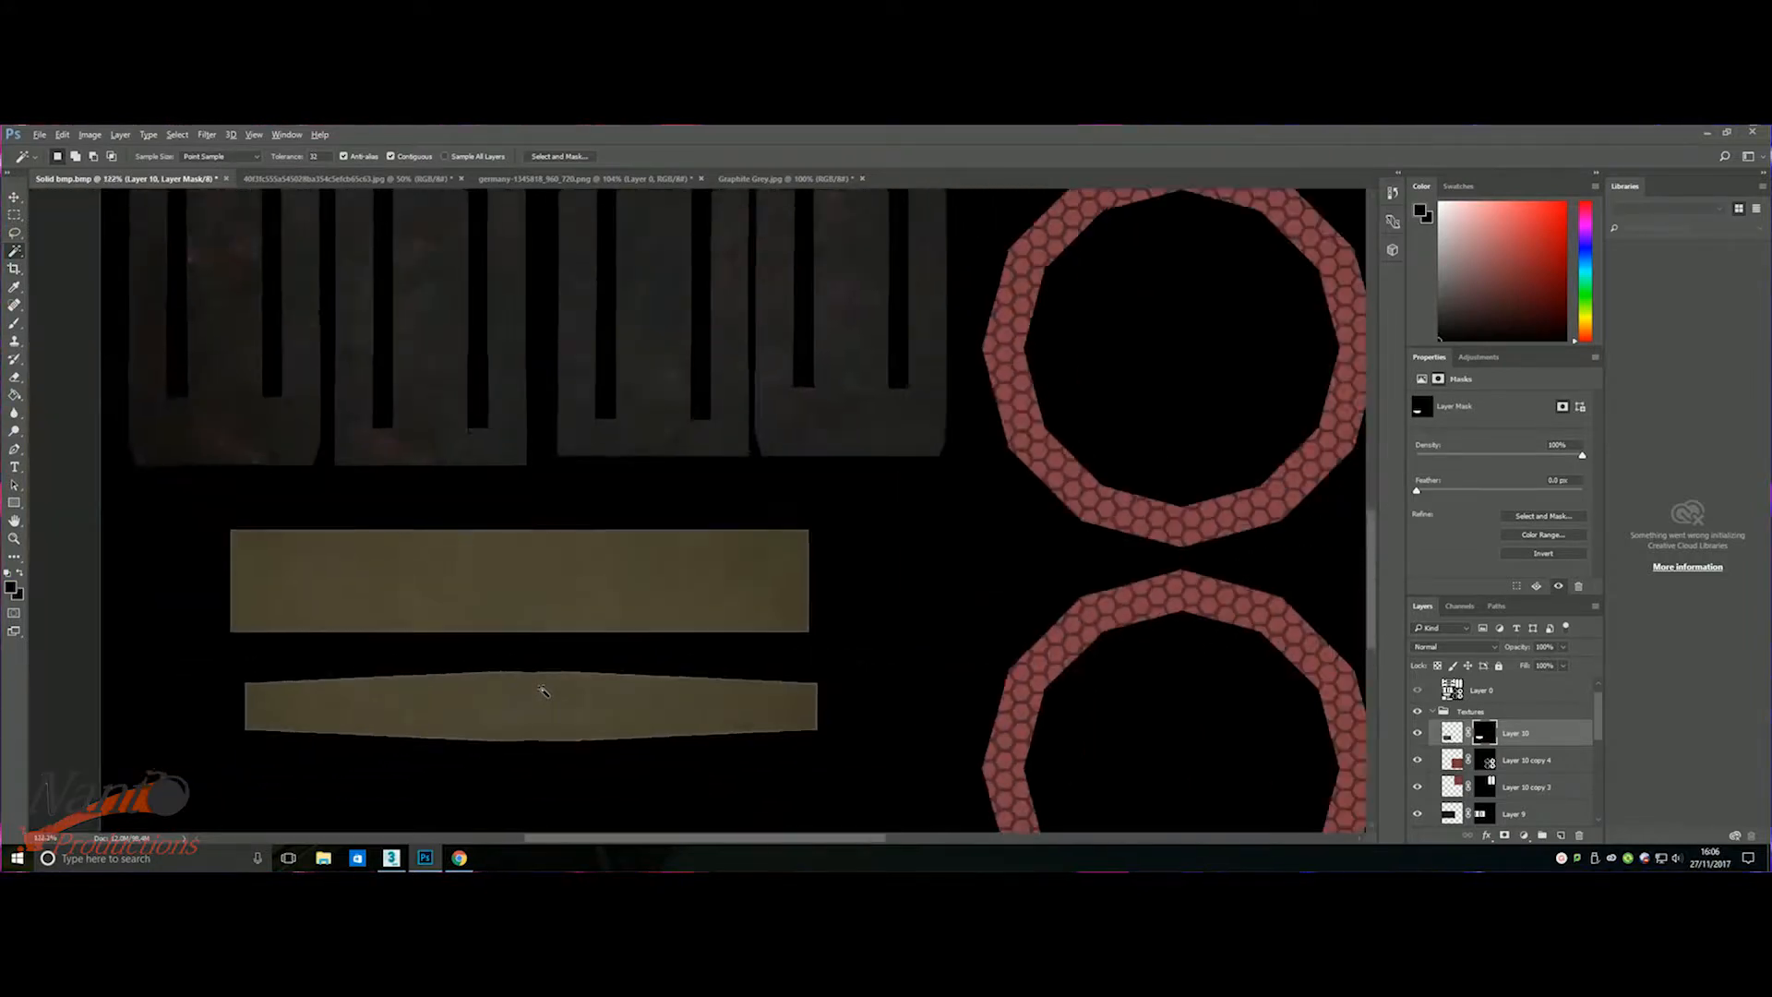
pyautogui.scroll(-2, 540, 688)
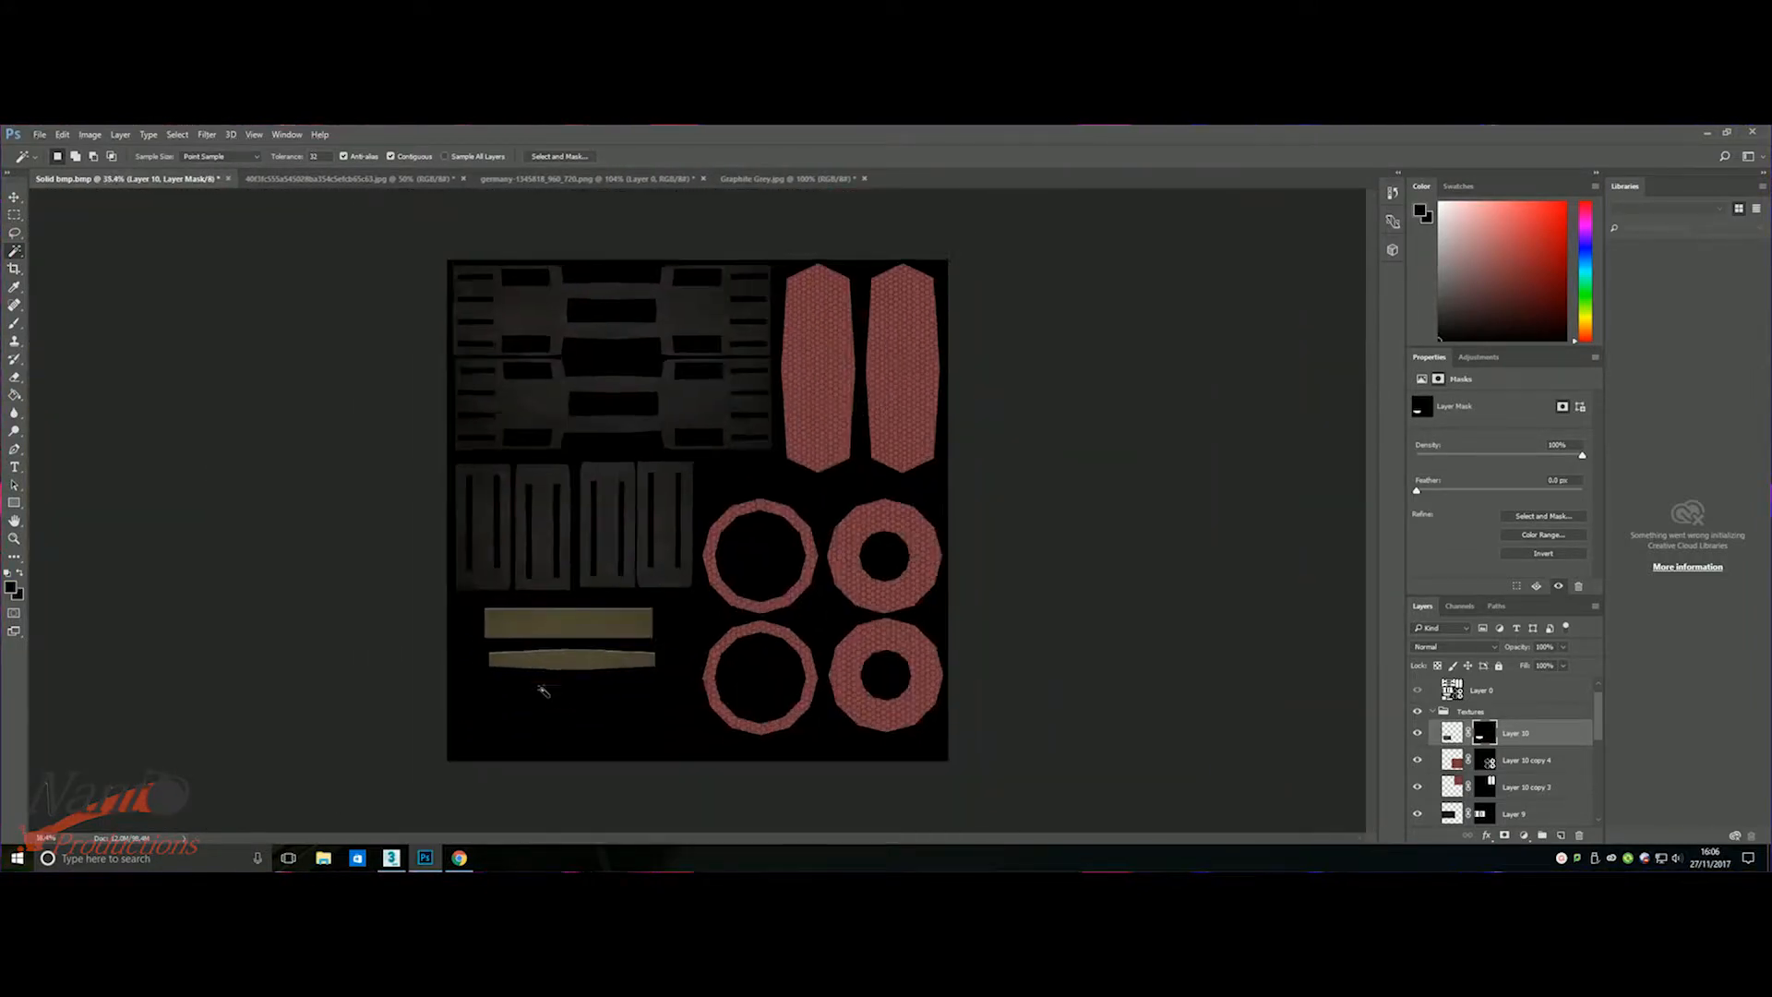
# - Hide Layer 5 and show Layer 6 with the two rectangles in the Selection group
pyautogui.scroll(-5, 1517, 778)
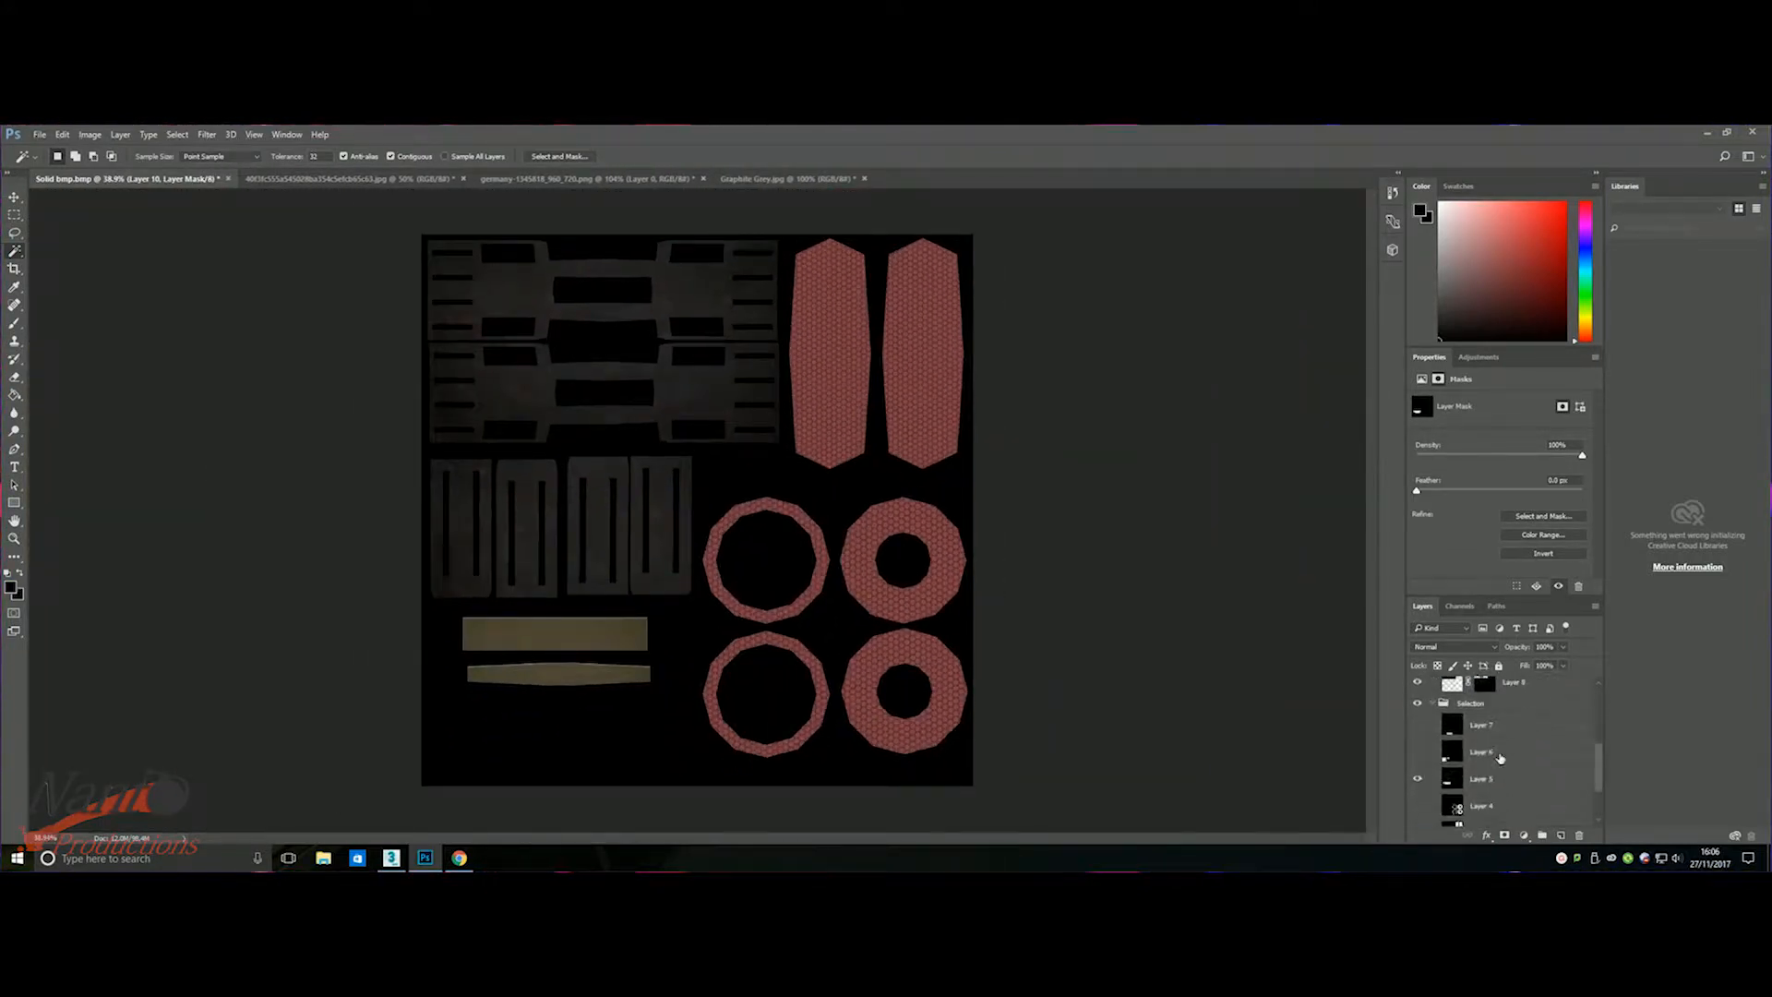
pyautogui.click(1418, 757)
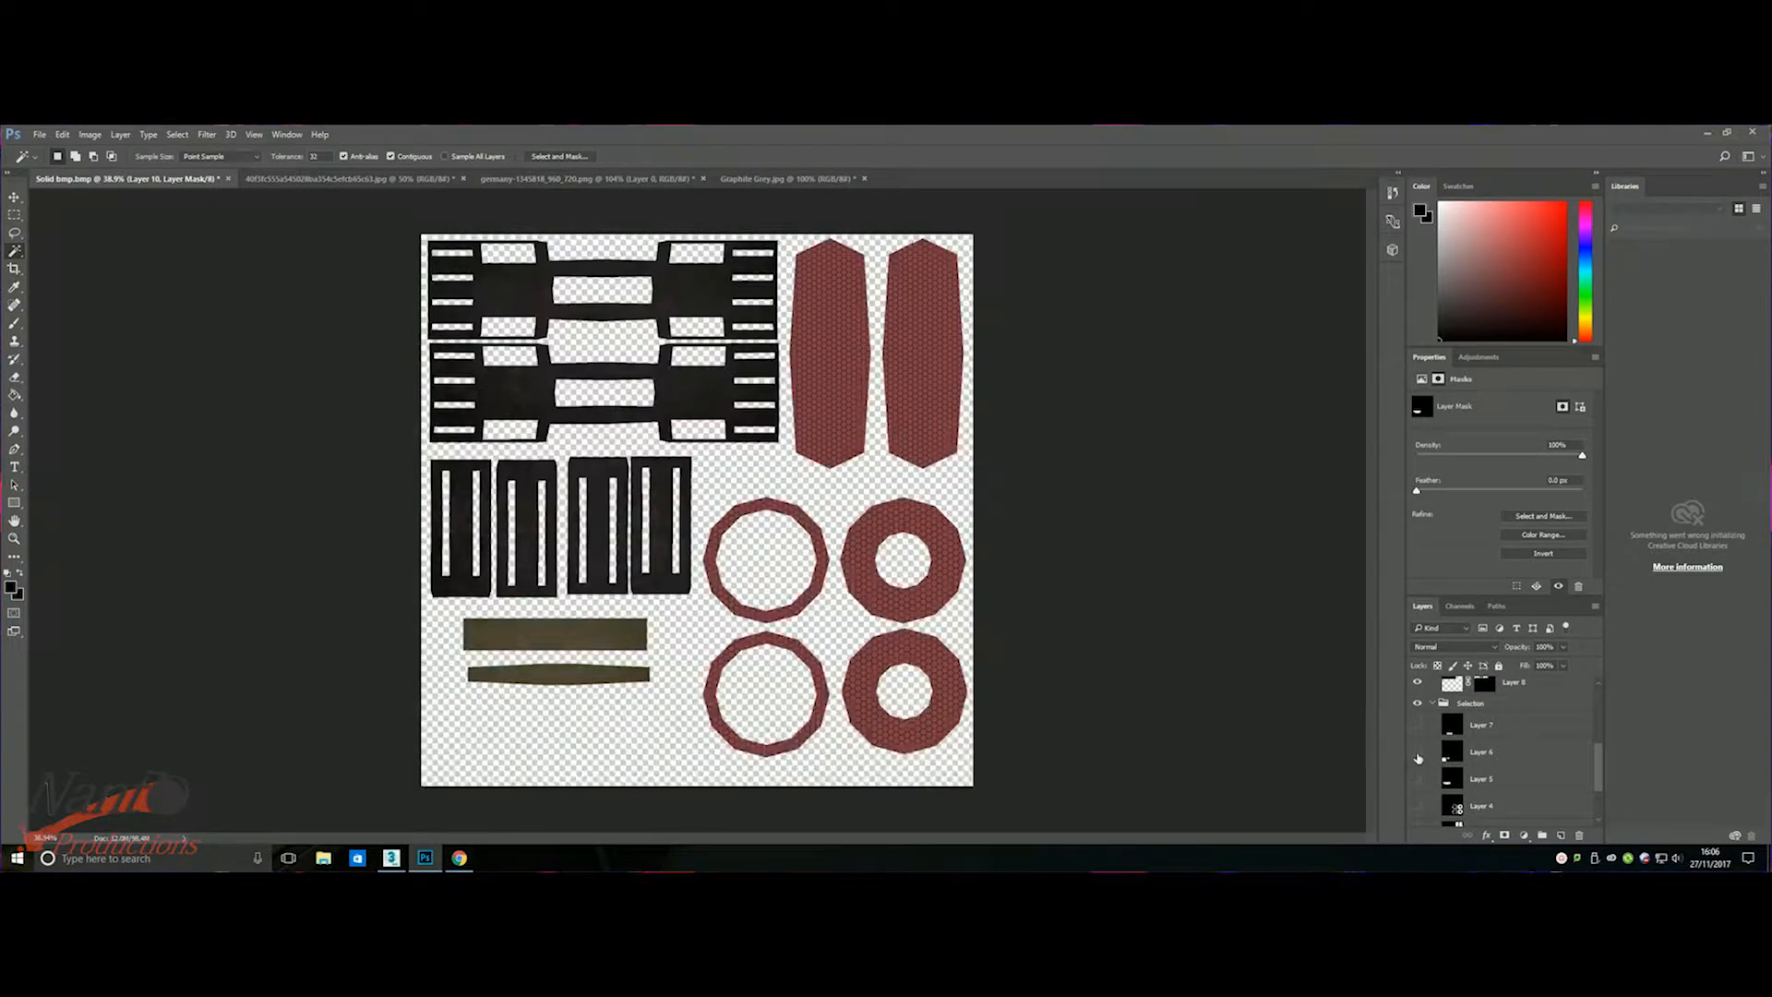
pyautogui.click(1419, 754)
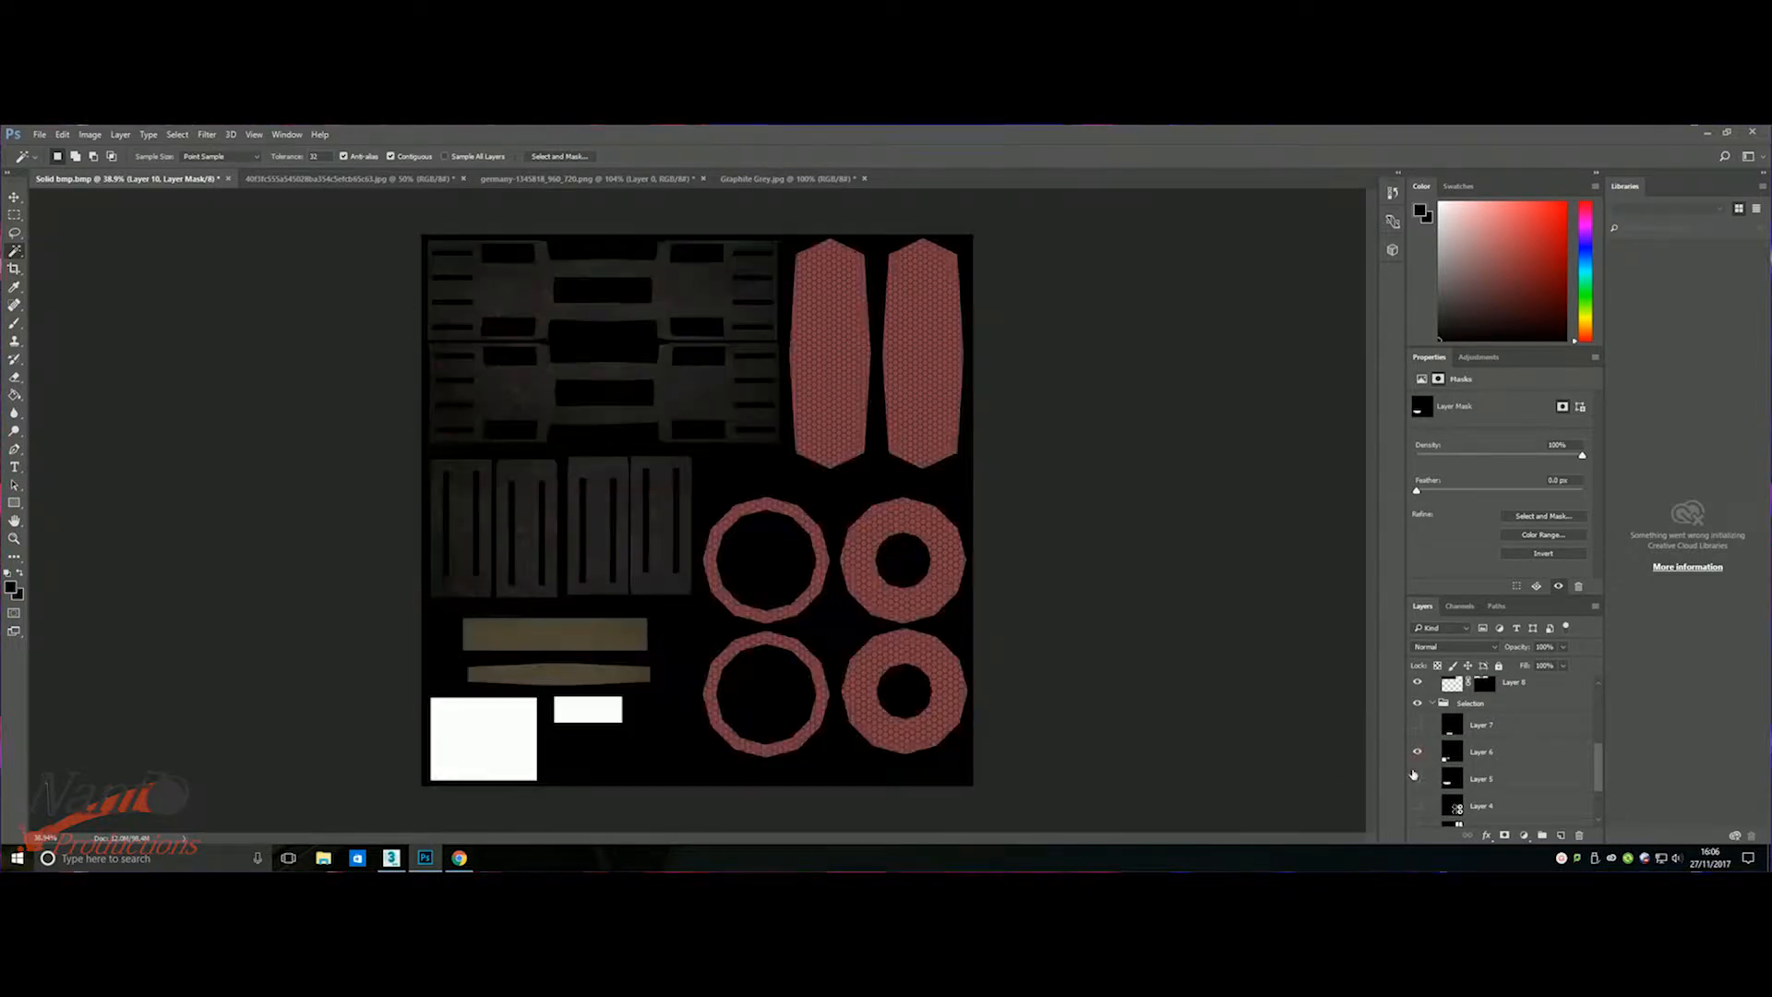
# - Copy the green texture from Graphite Grey.jpg over the two rectangles in the layout and move its layer to the top of the Textures group
pyautogui.click(721, 181)
pyautogui.press('v')
pyautogui.moveTo(455, 336); pyautogui.dragTo(520, 690)
pyautogui.scroll(-2, 1493, 735)
pyautogui.scroll(-3, 1512, 772)
# - Select both rectangles on Layer 6 with the Magic Wand and mask the green texture layer, Layer 11, to that selection
pyautogui.click(1523, 731)
pyautogui.click(15, 250)
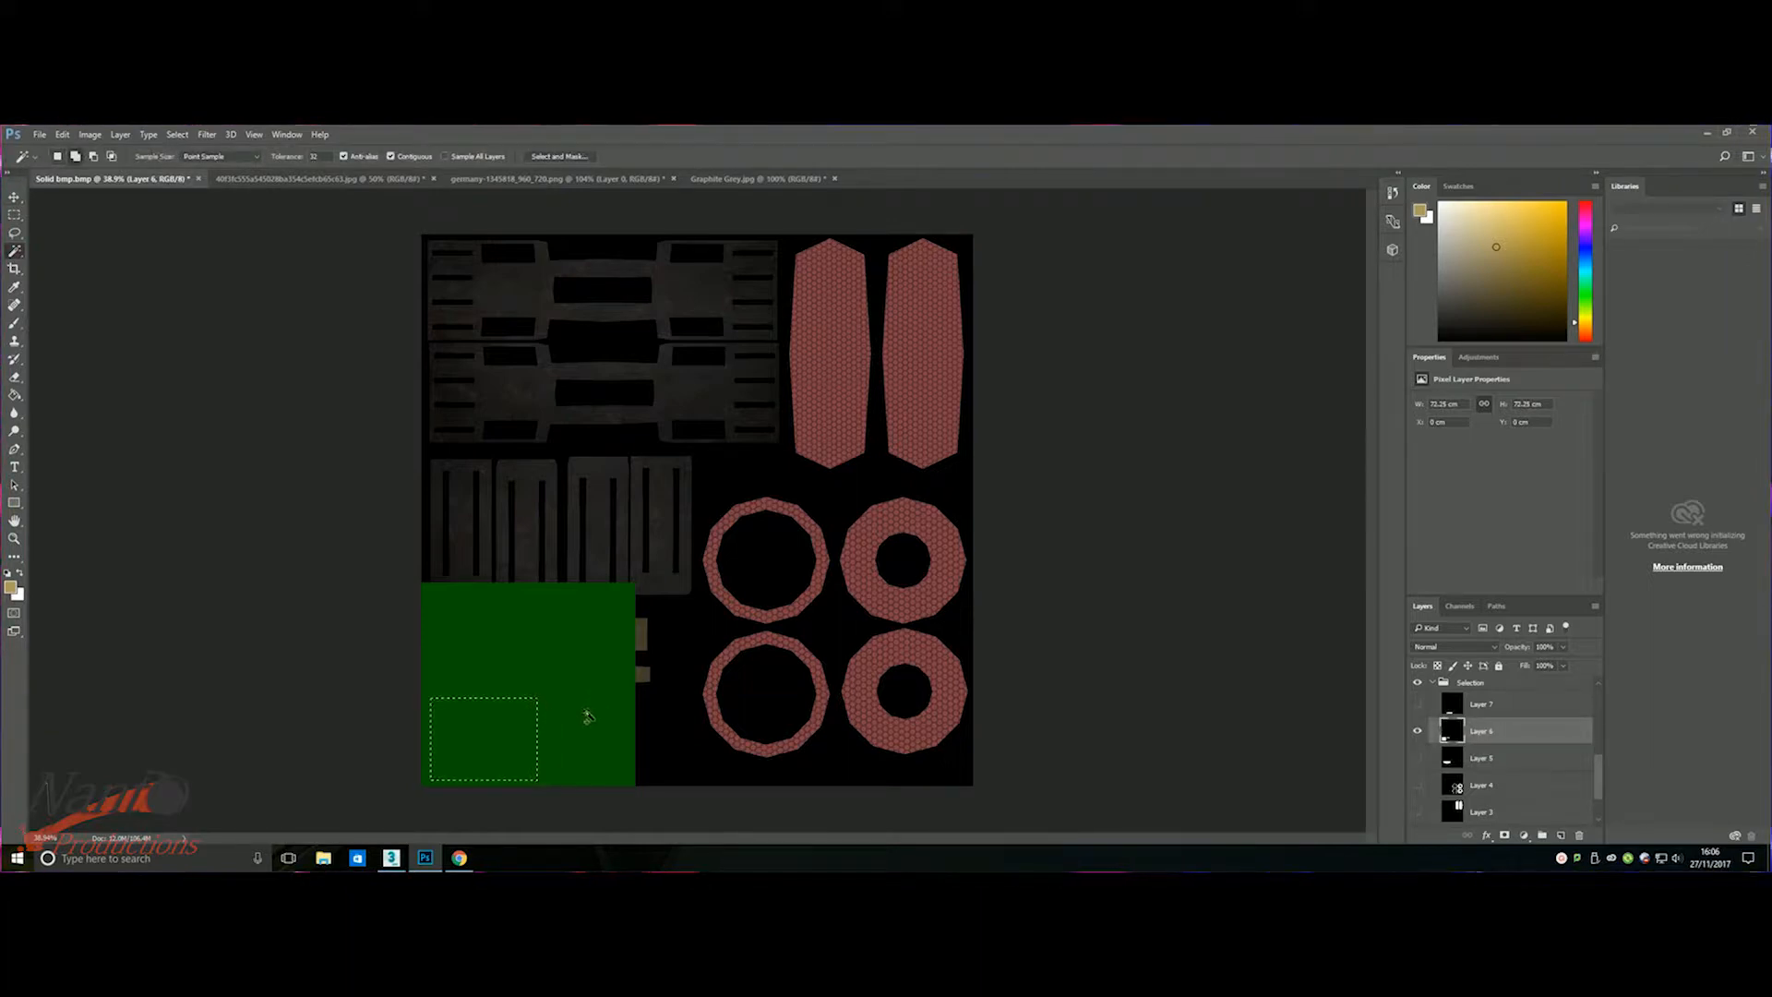
pyautogui.scroll(3, 1514, 766)
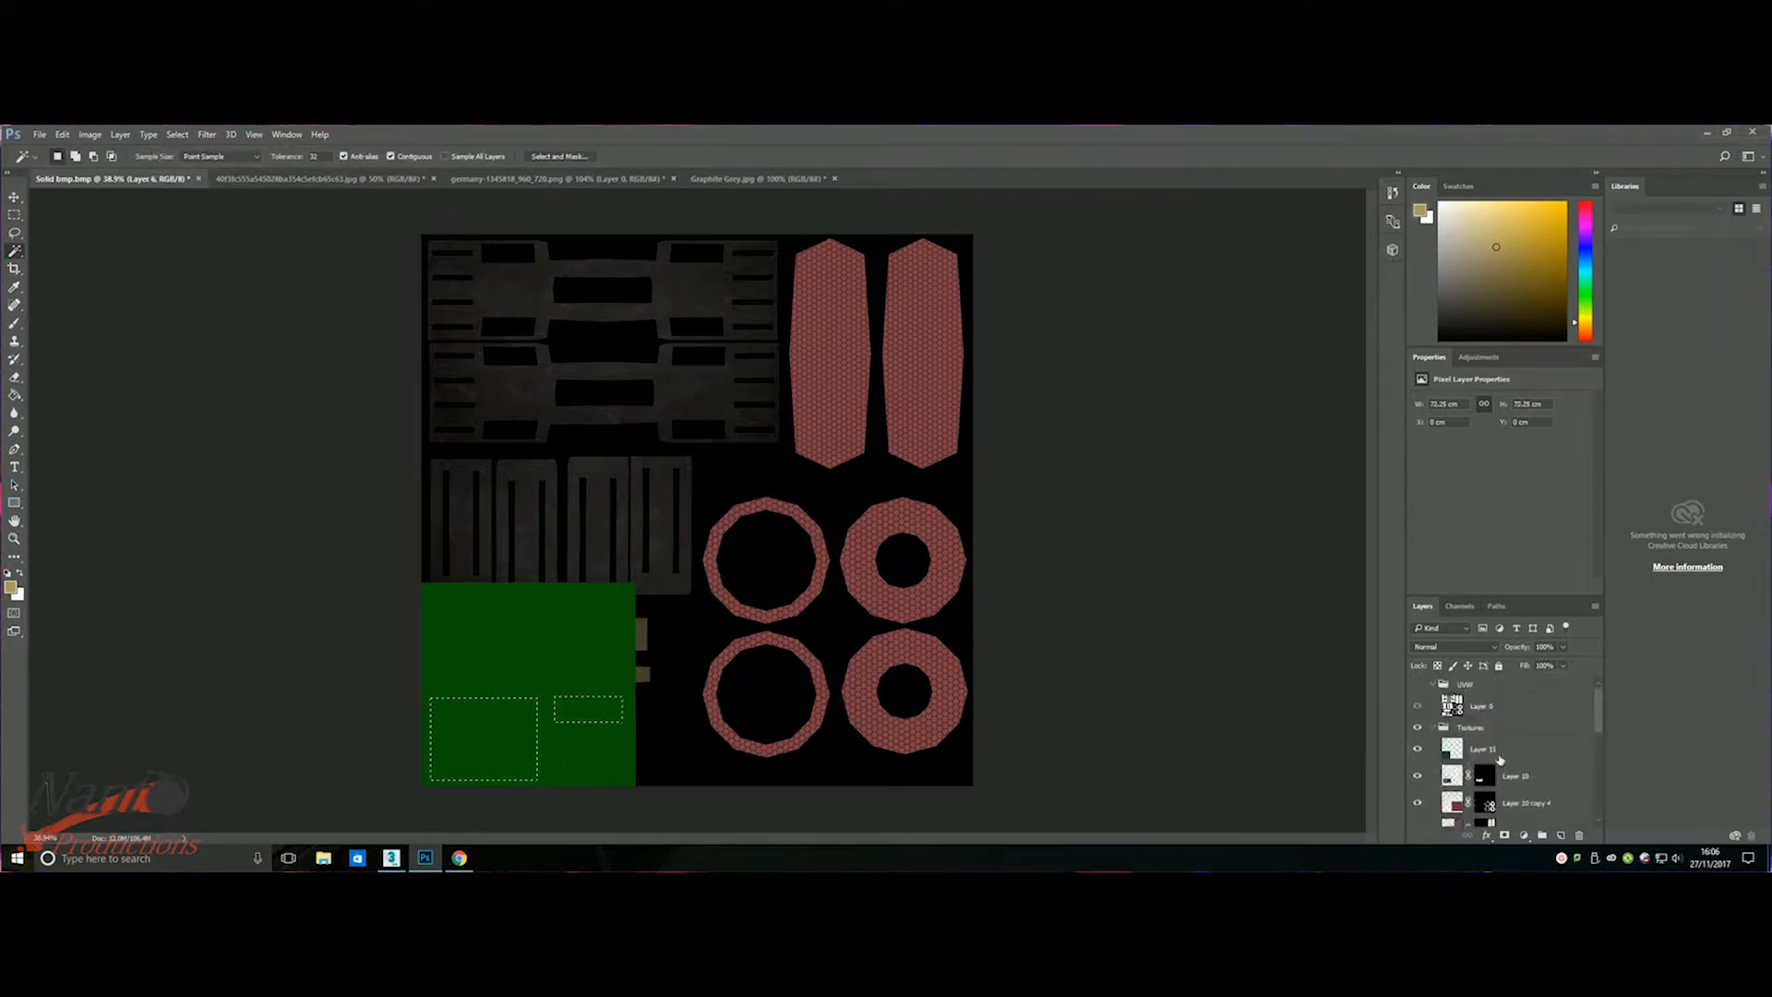
pyautogui.click(1513, 748)
pyautogui.click(1504, 835)
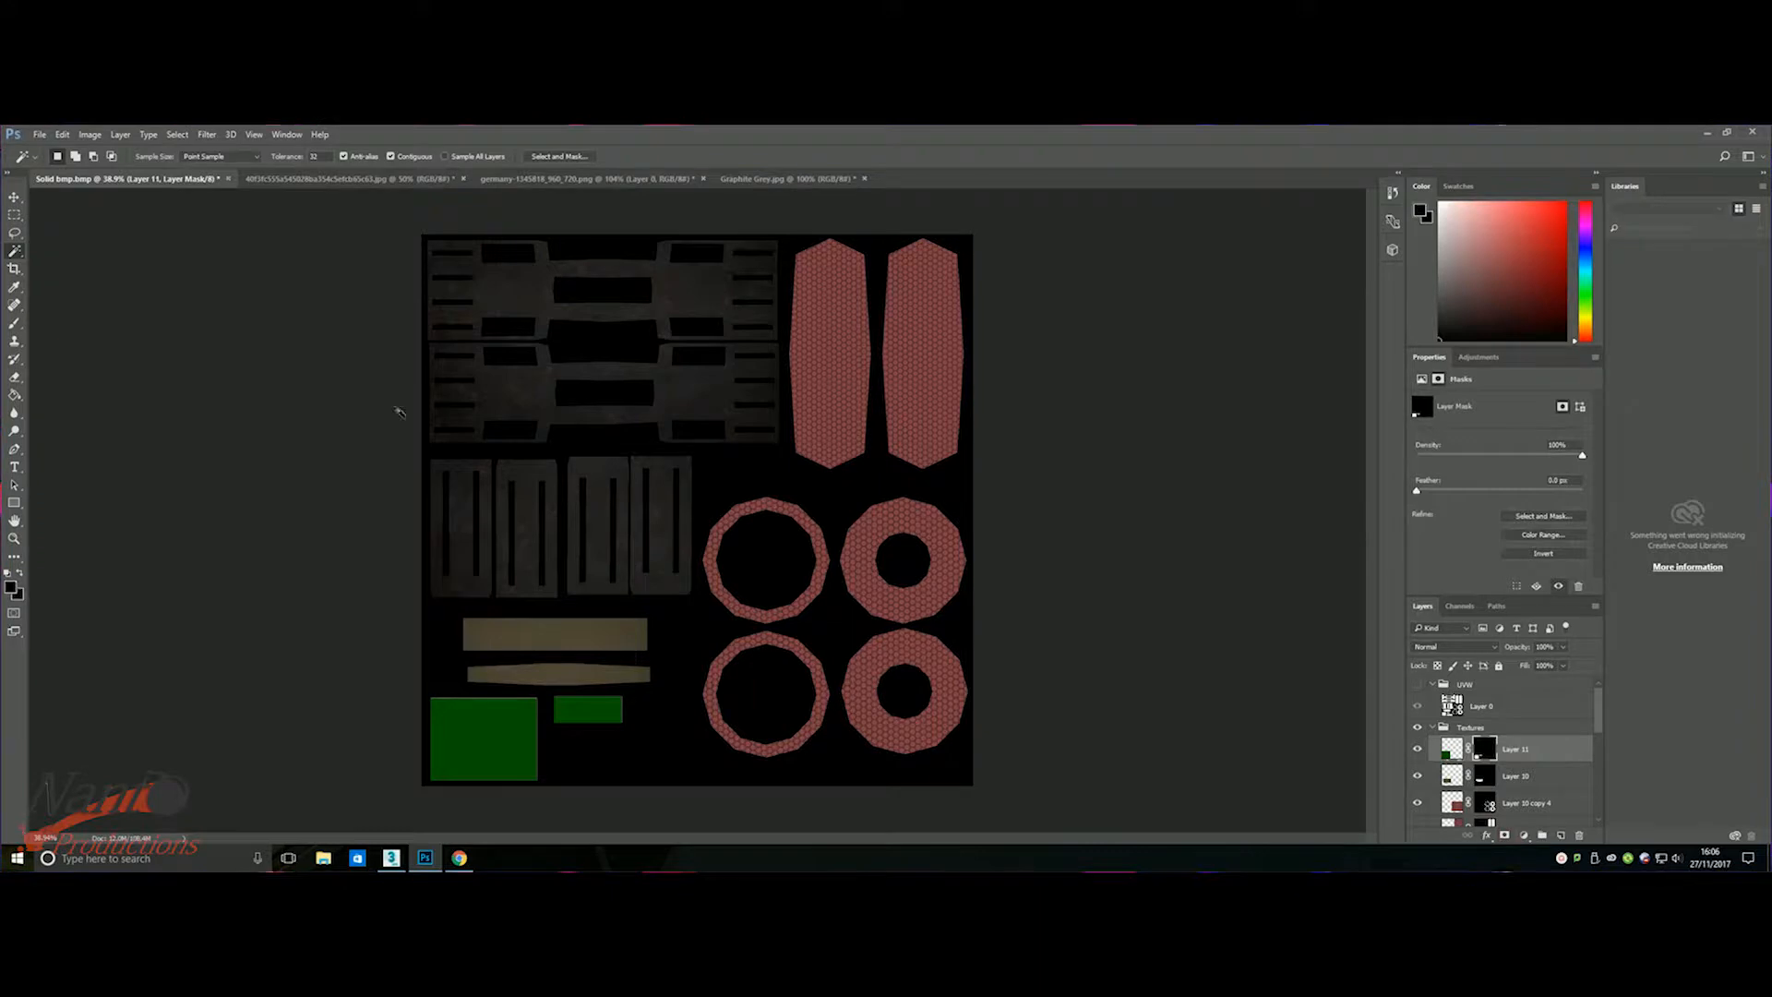
pyautogui.click(751, 178)
pyautogui.click(607, 179)
pyautogui.click(185, 178)
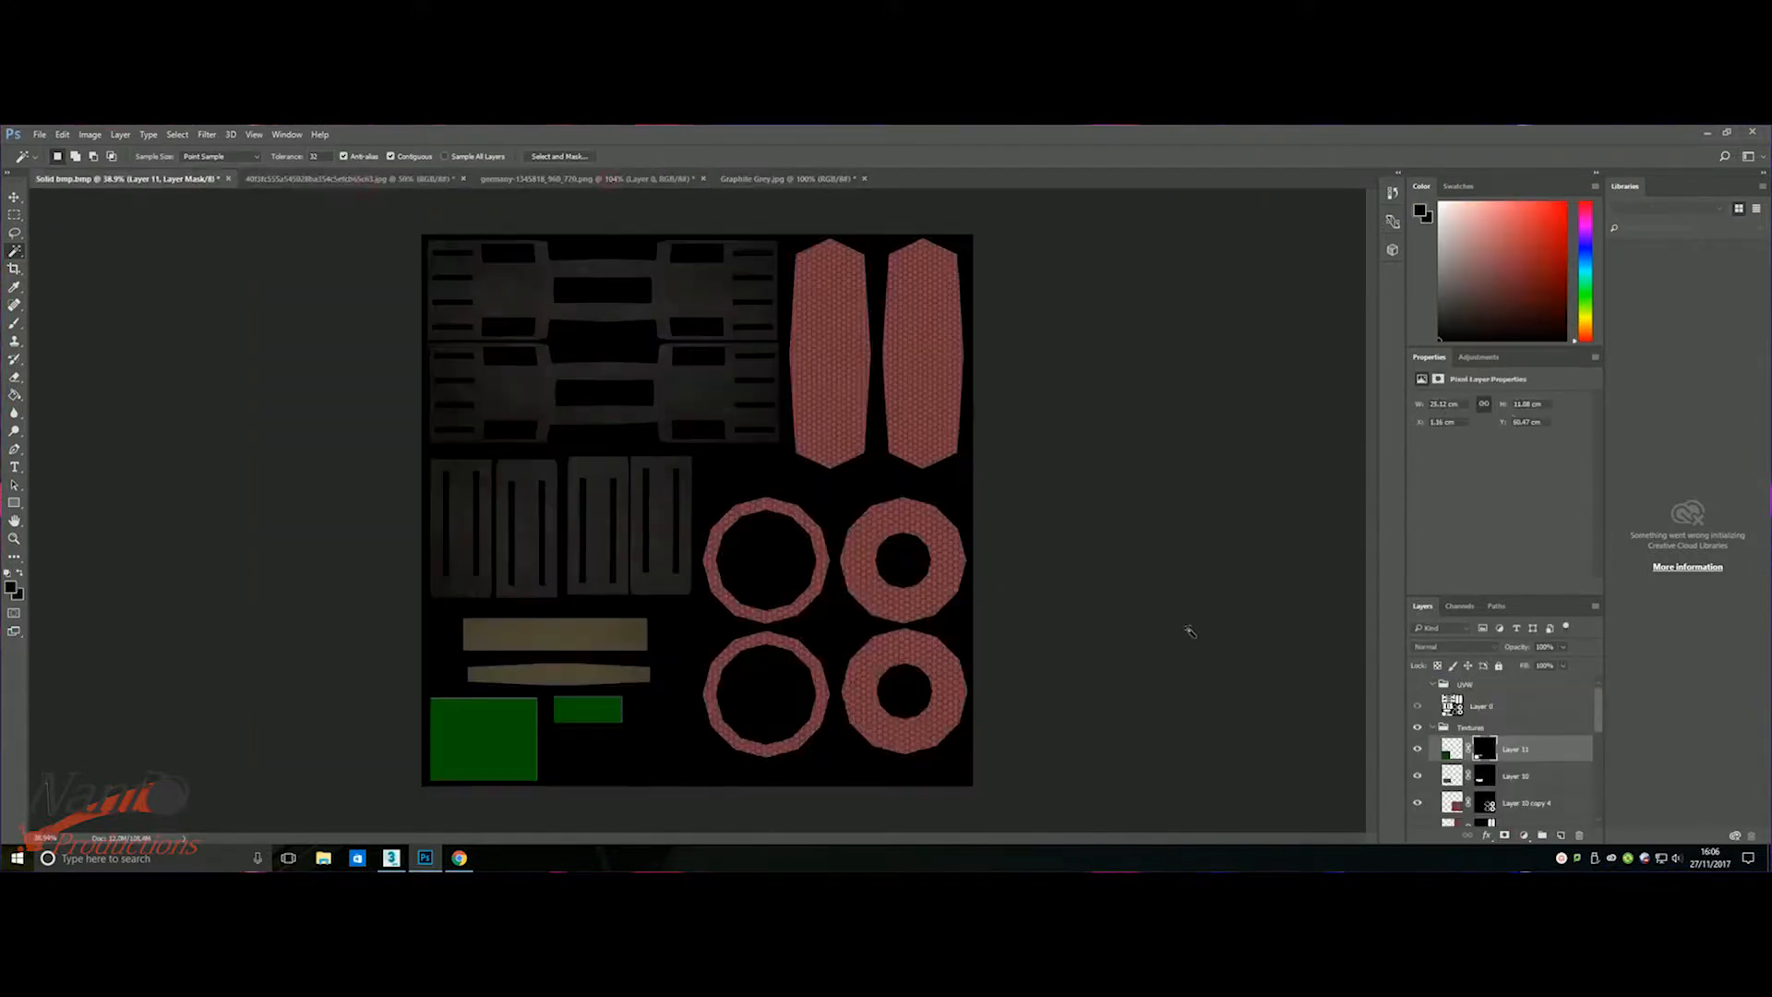
# - Select and show Layer 7 with the last rectangle in the Selection group, and hide Layer 6
pyautogui.scroll(-3, 1513, 738)
pyautogui.click(1486, 783)
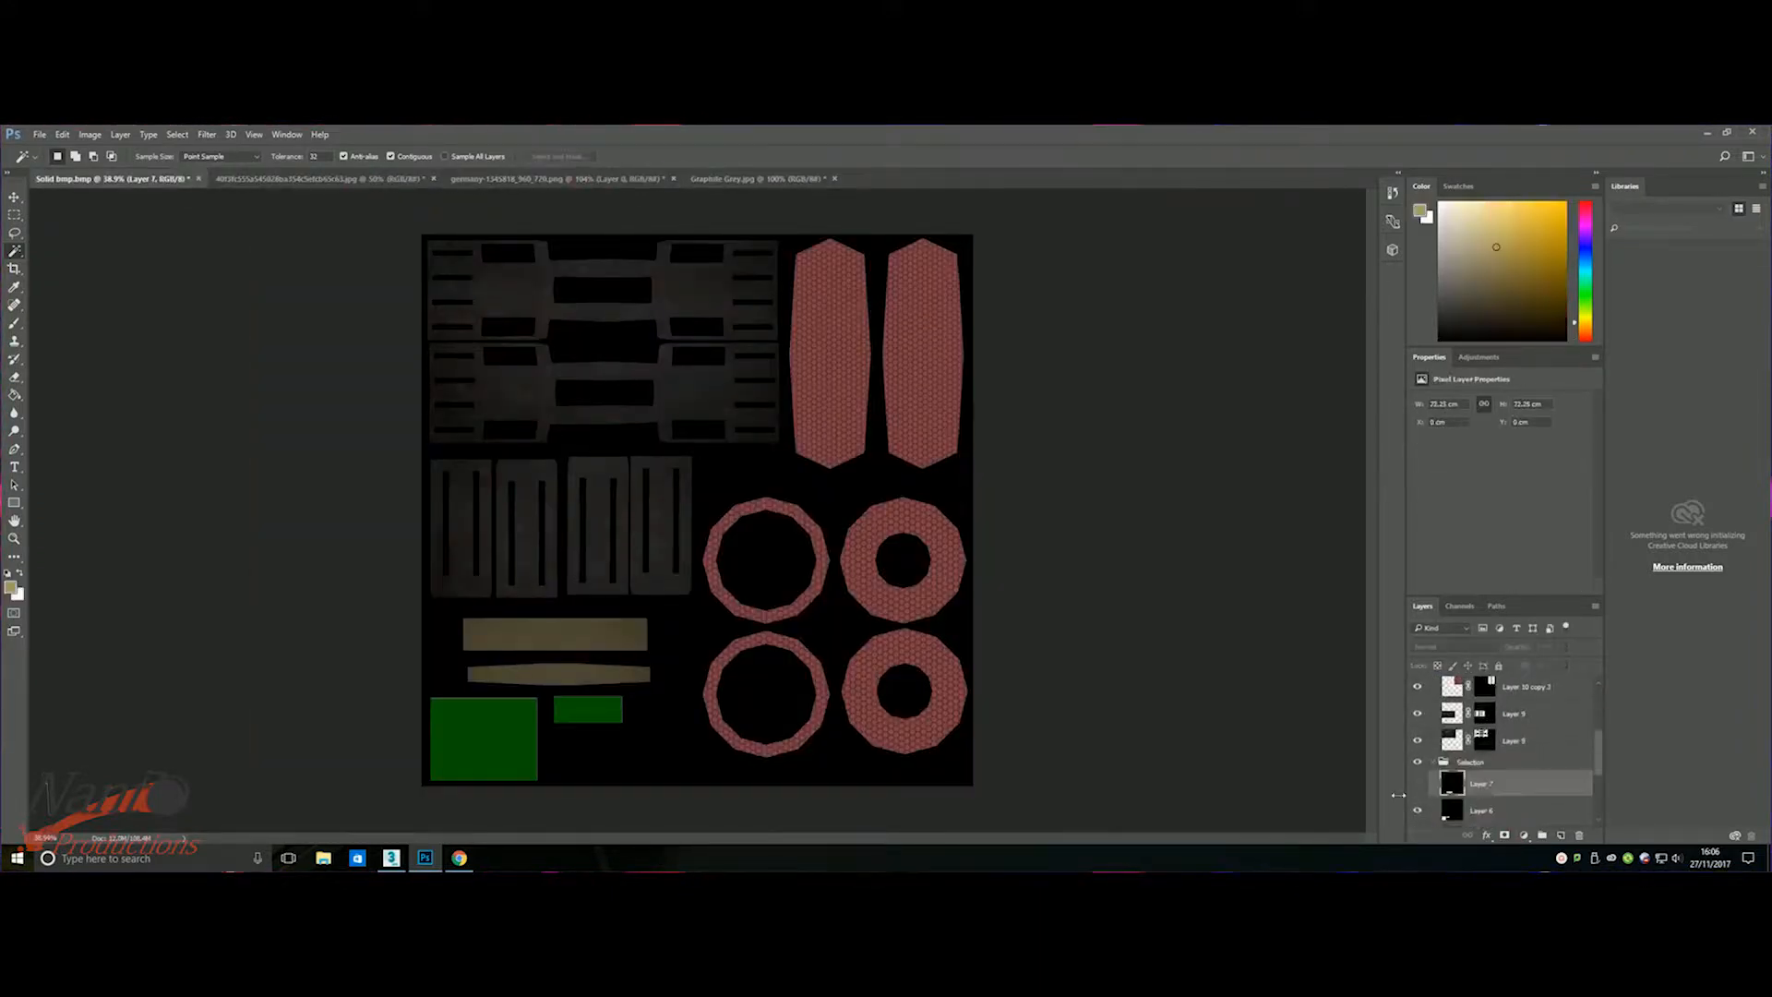
pyautogui.click(1418, 811)
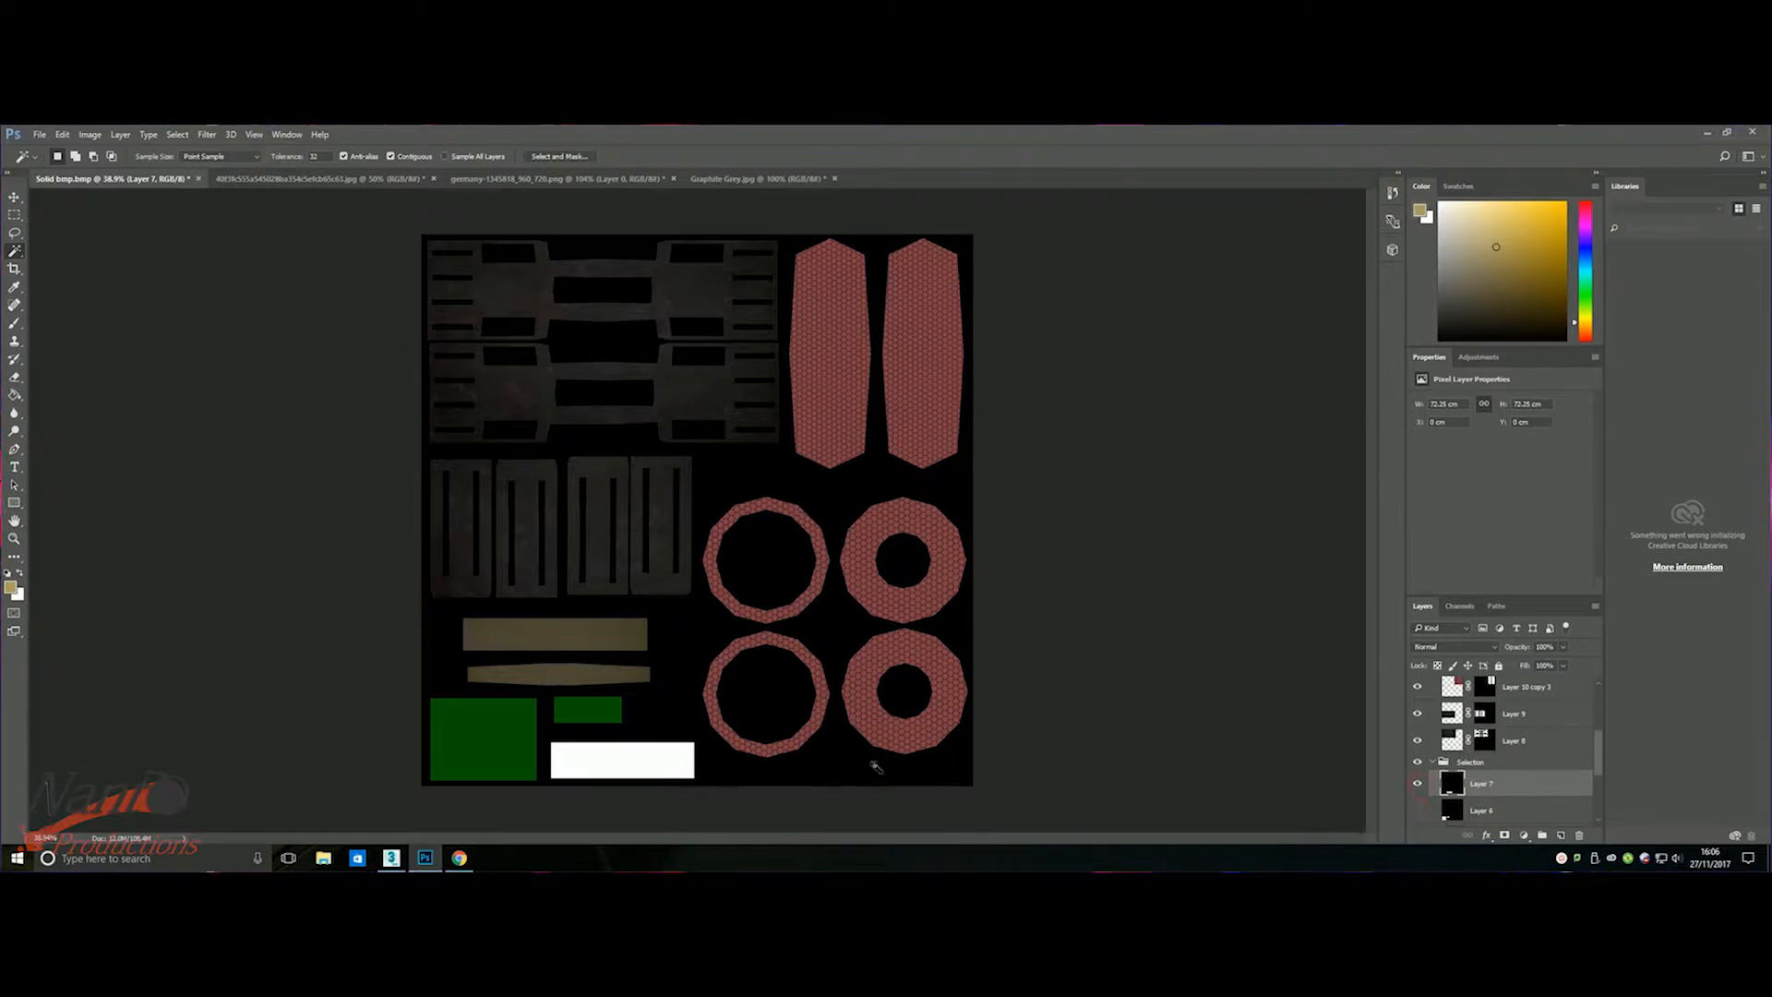
# - Step back through the tan brush painting in the grunge texture document to restore the original dark texture
pyautogui.click(388, 181)
pyautogui.press('v')
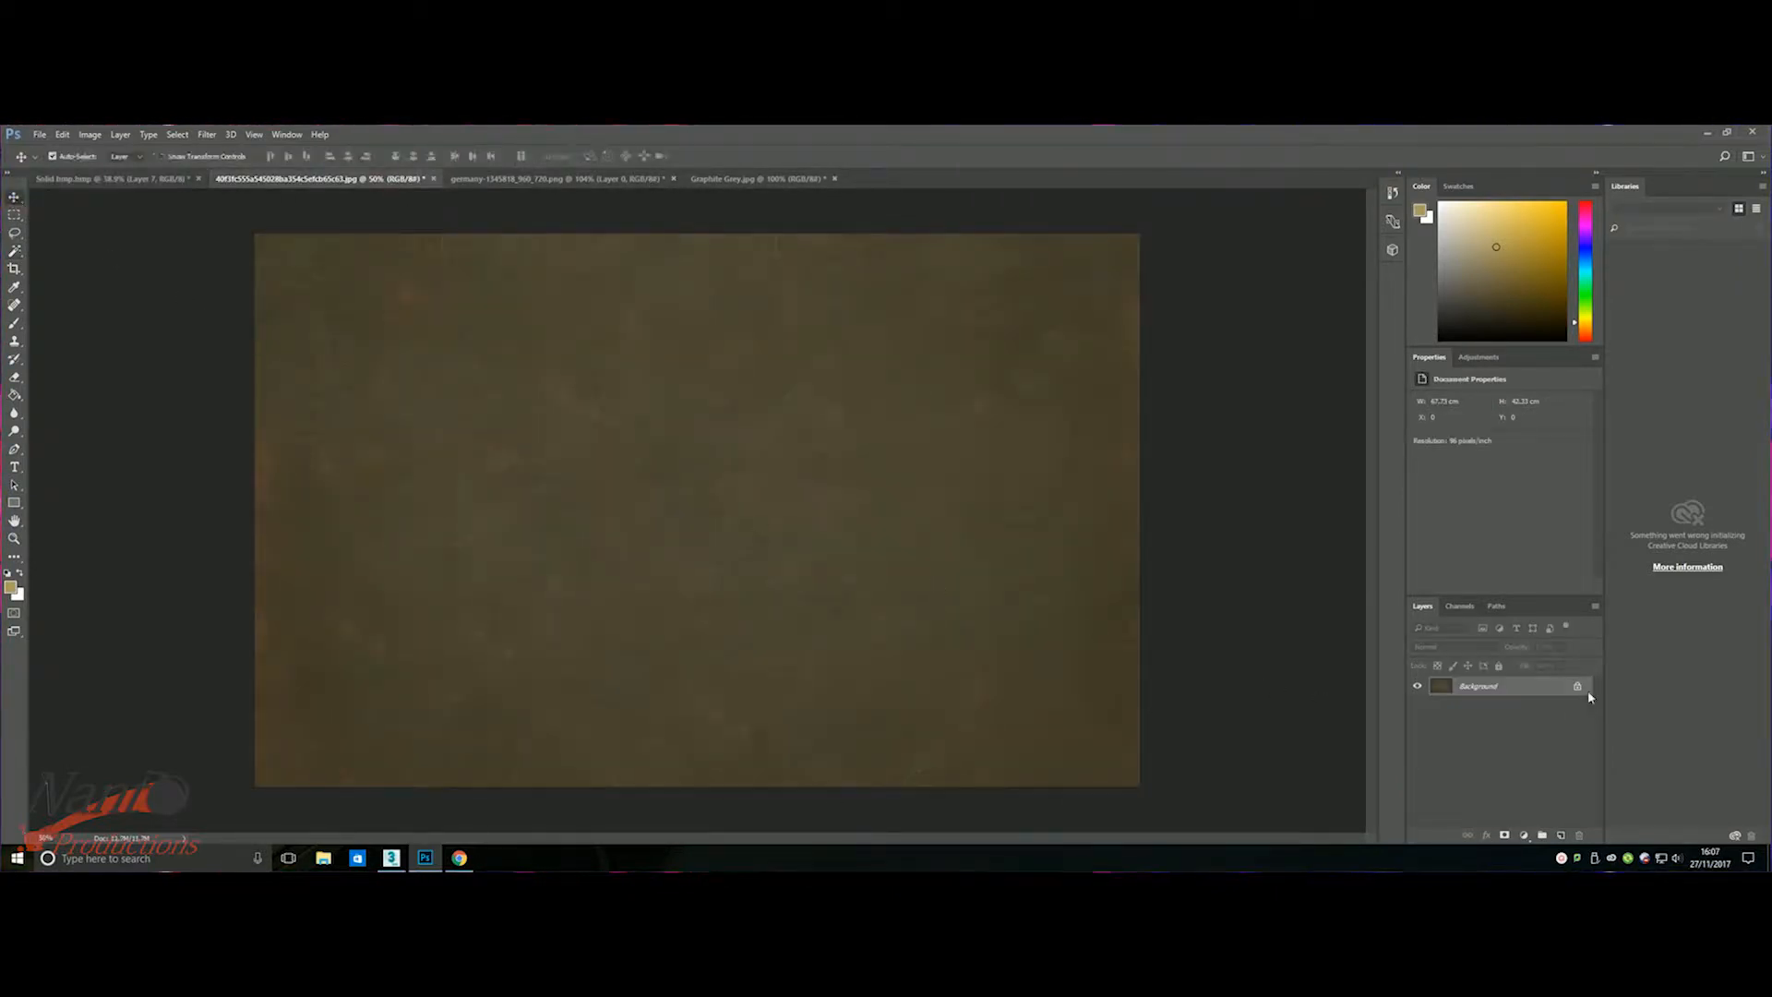
pyautogui.click(48, 135)
pyautogui.moveTo(62, 134)
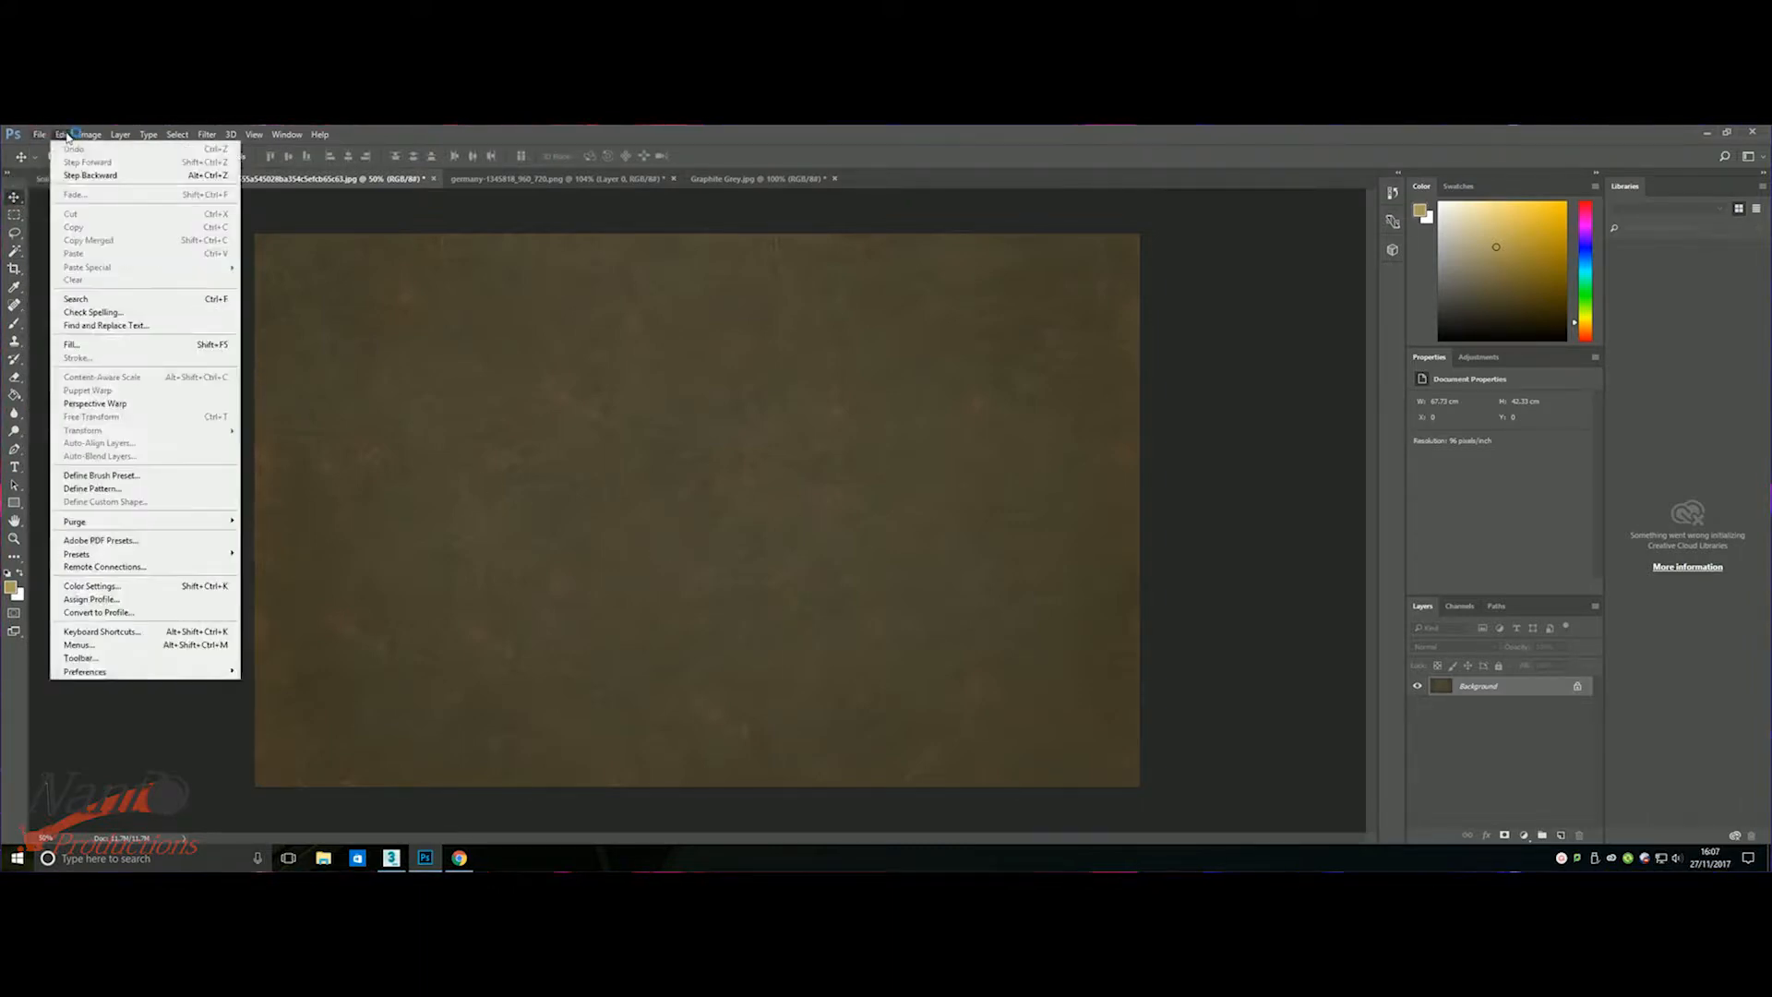
# - Copy the dark grunge texture into the Solid bmp layout and move its layer, Layer 12, to the top of the Textures group
pyautogui.click(157, 179)
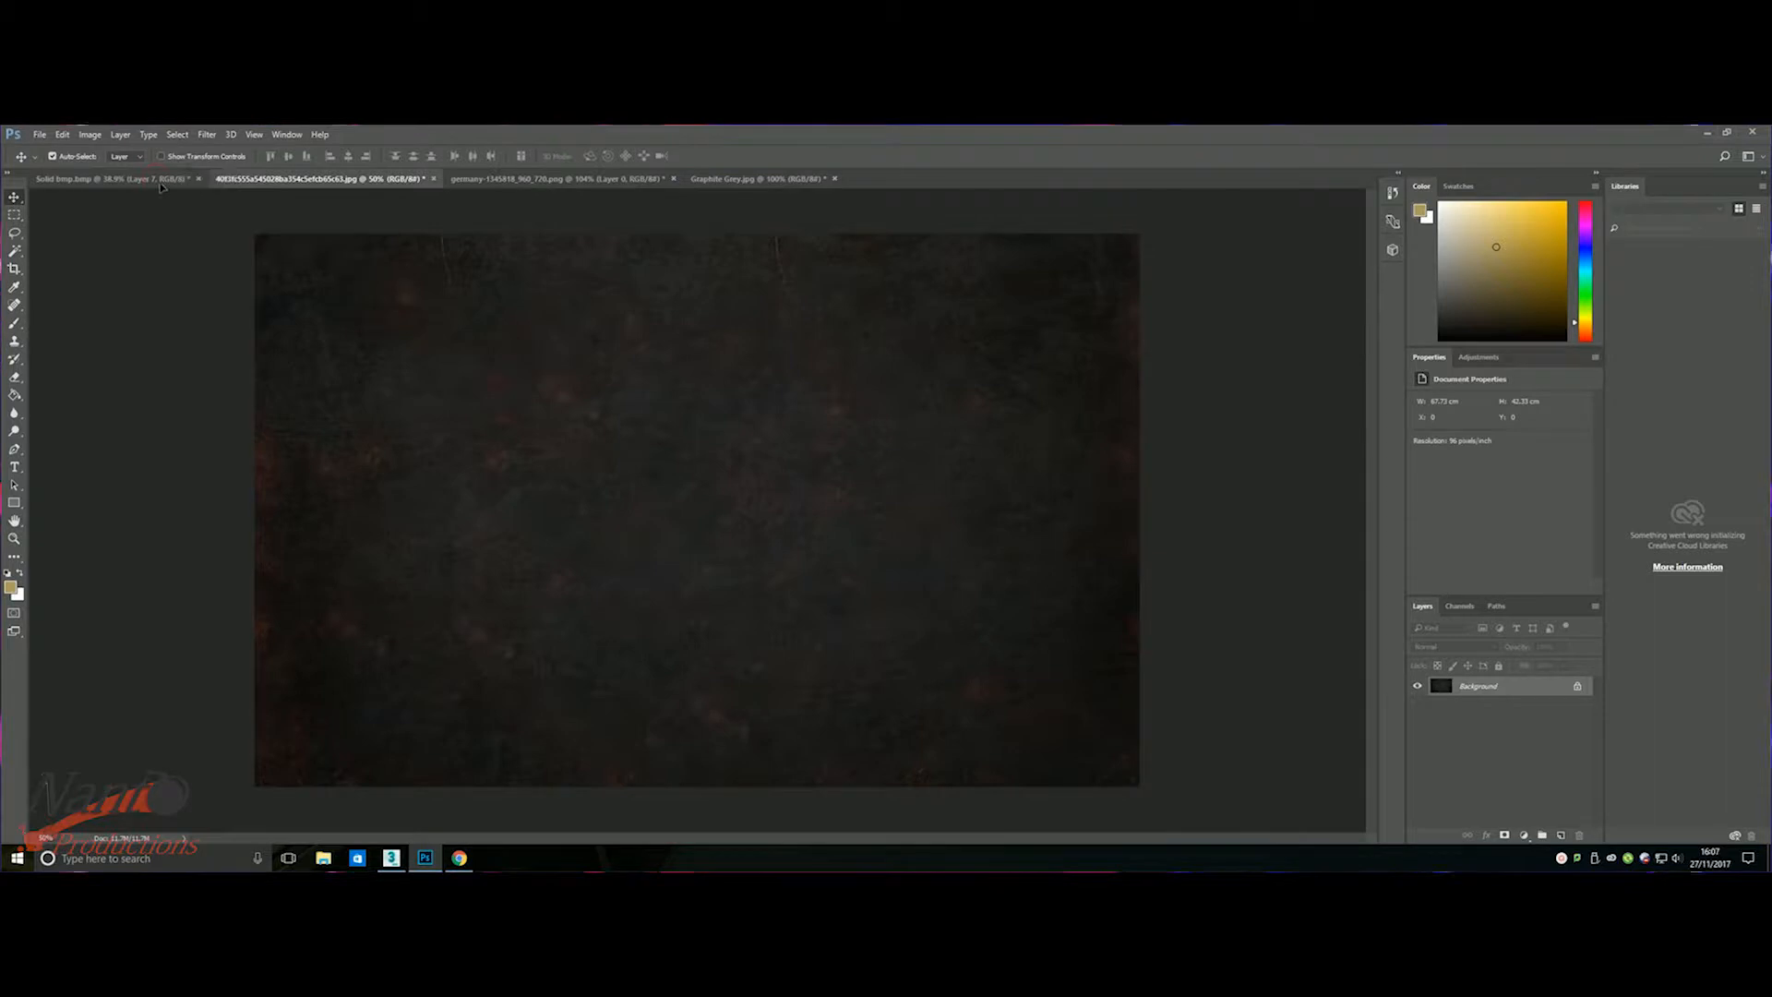
pyautogui.hotkey('ctrl', 'shift', 'Tab')
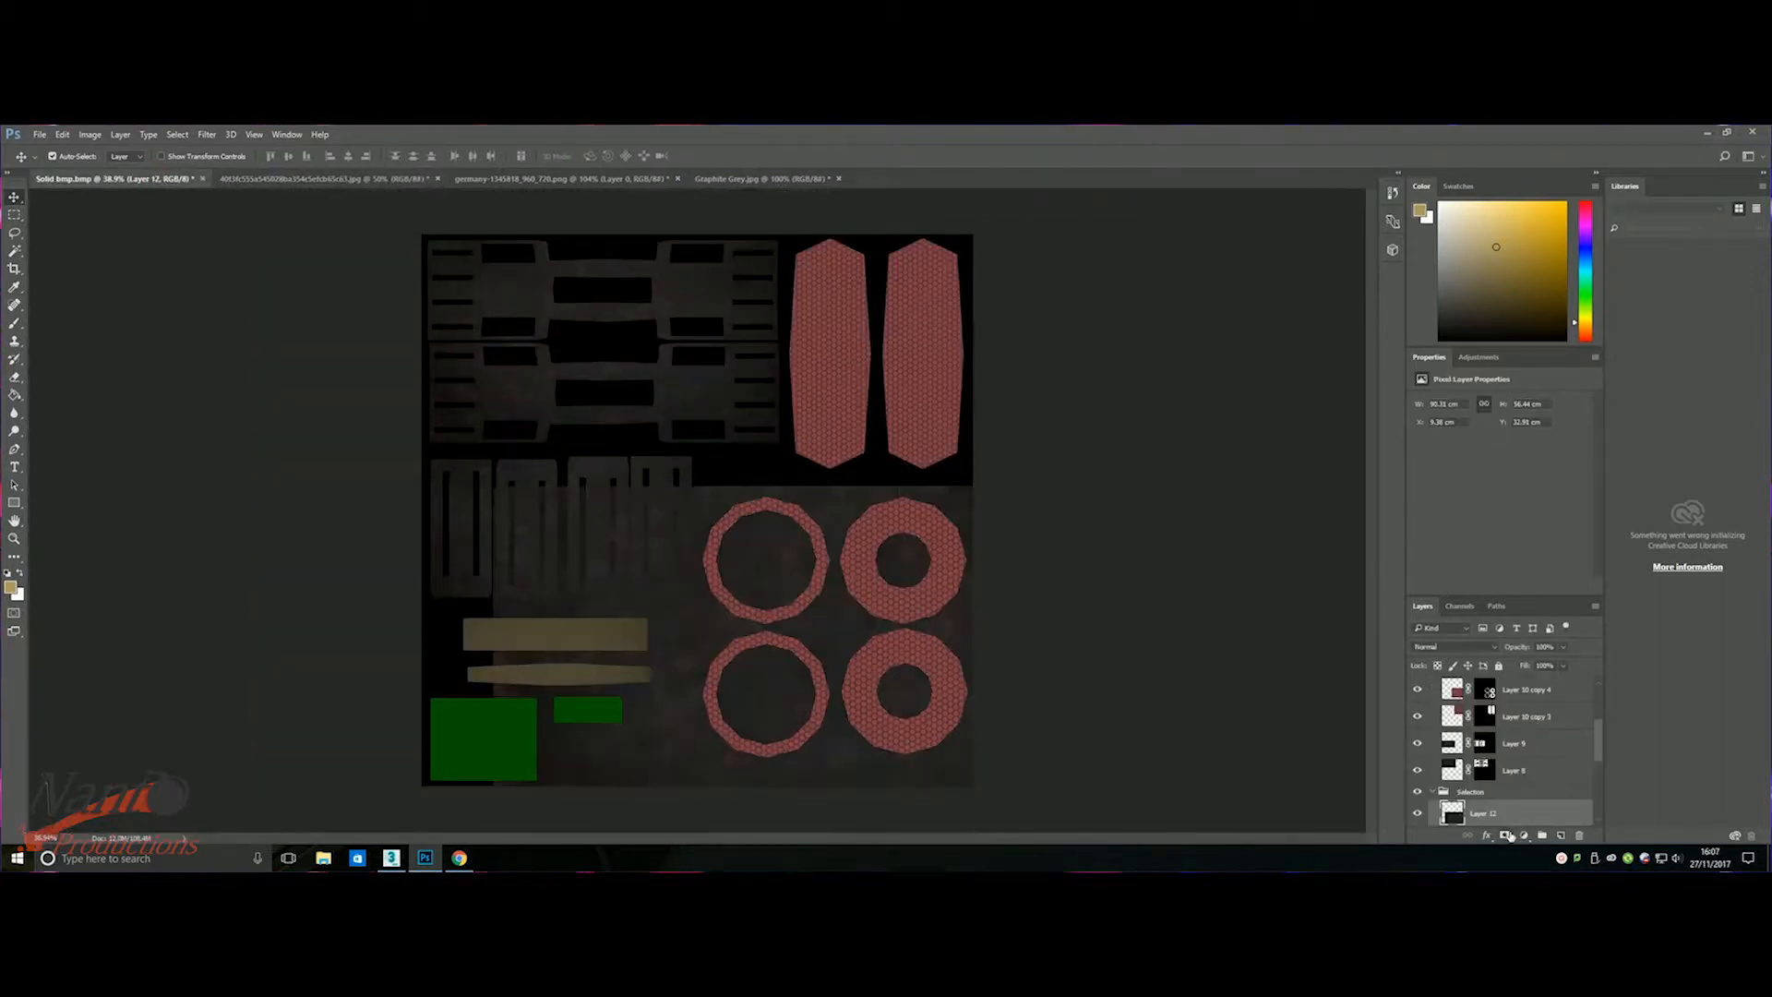
pyautogui.scroll(5, 1488, 814)
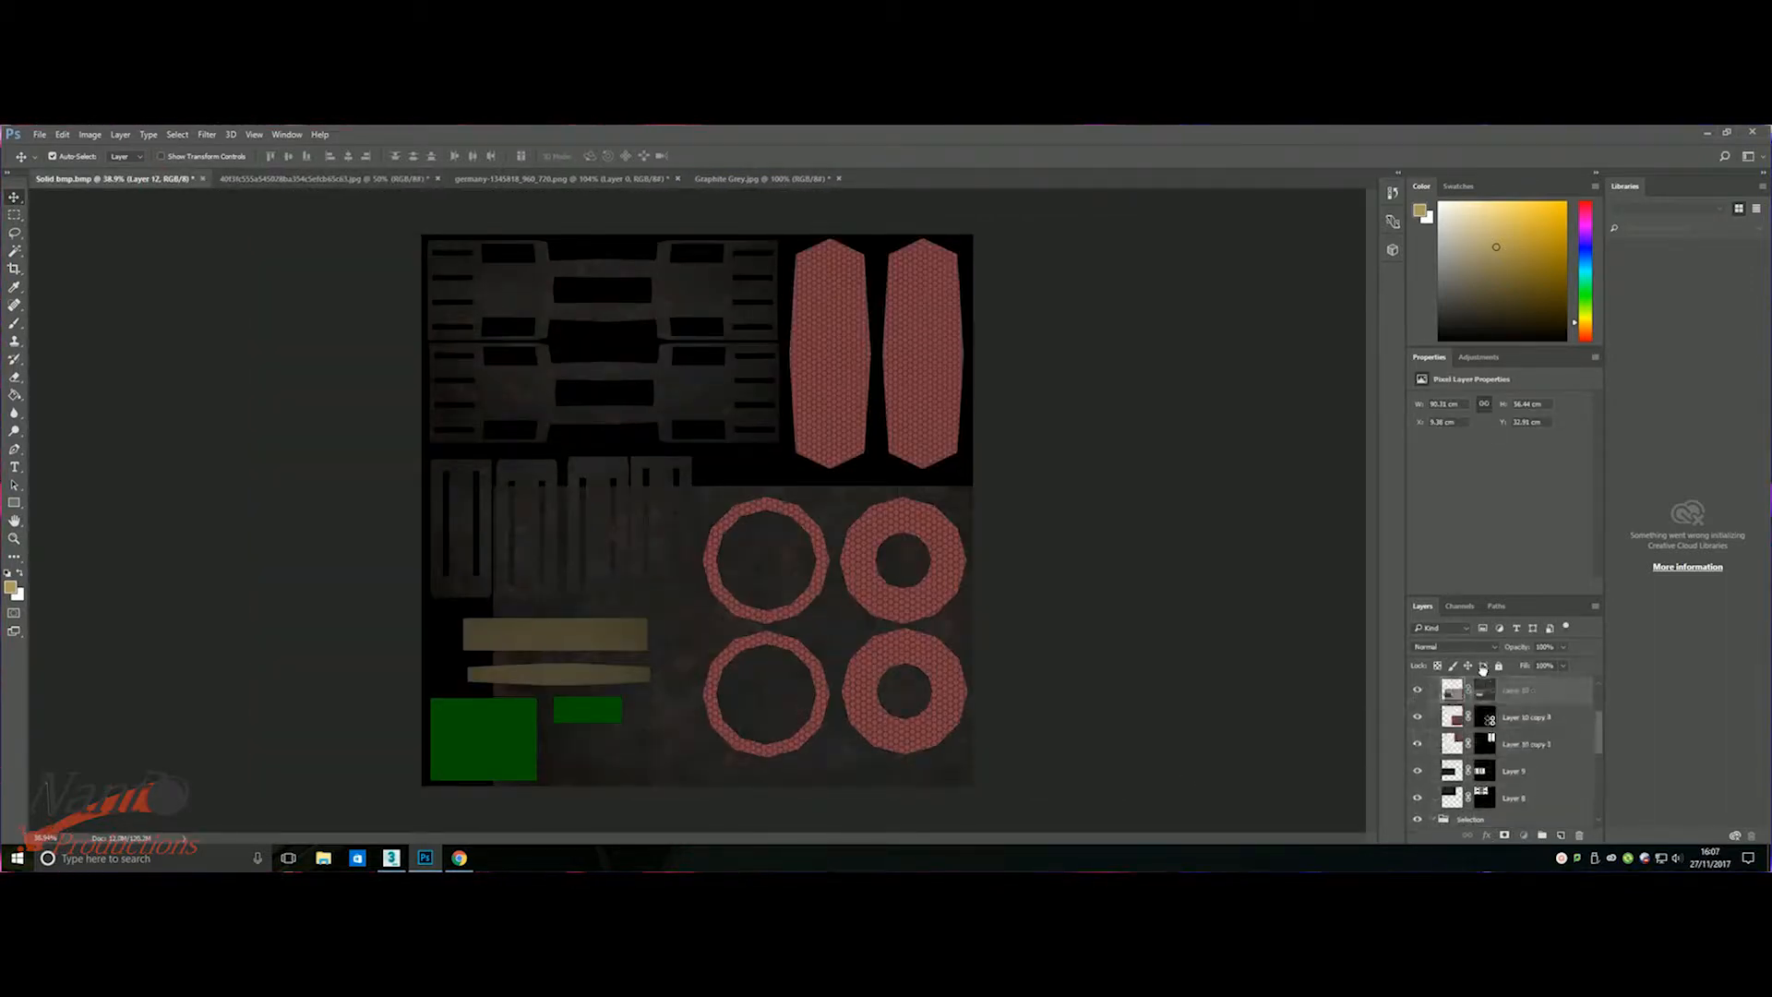
pyautogui.moveTo(1483, 773); pyautogui.dragTo(1481, 745)
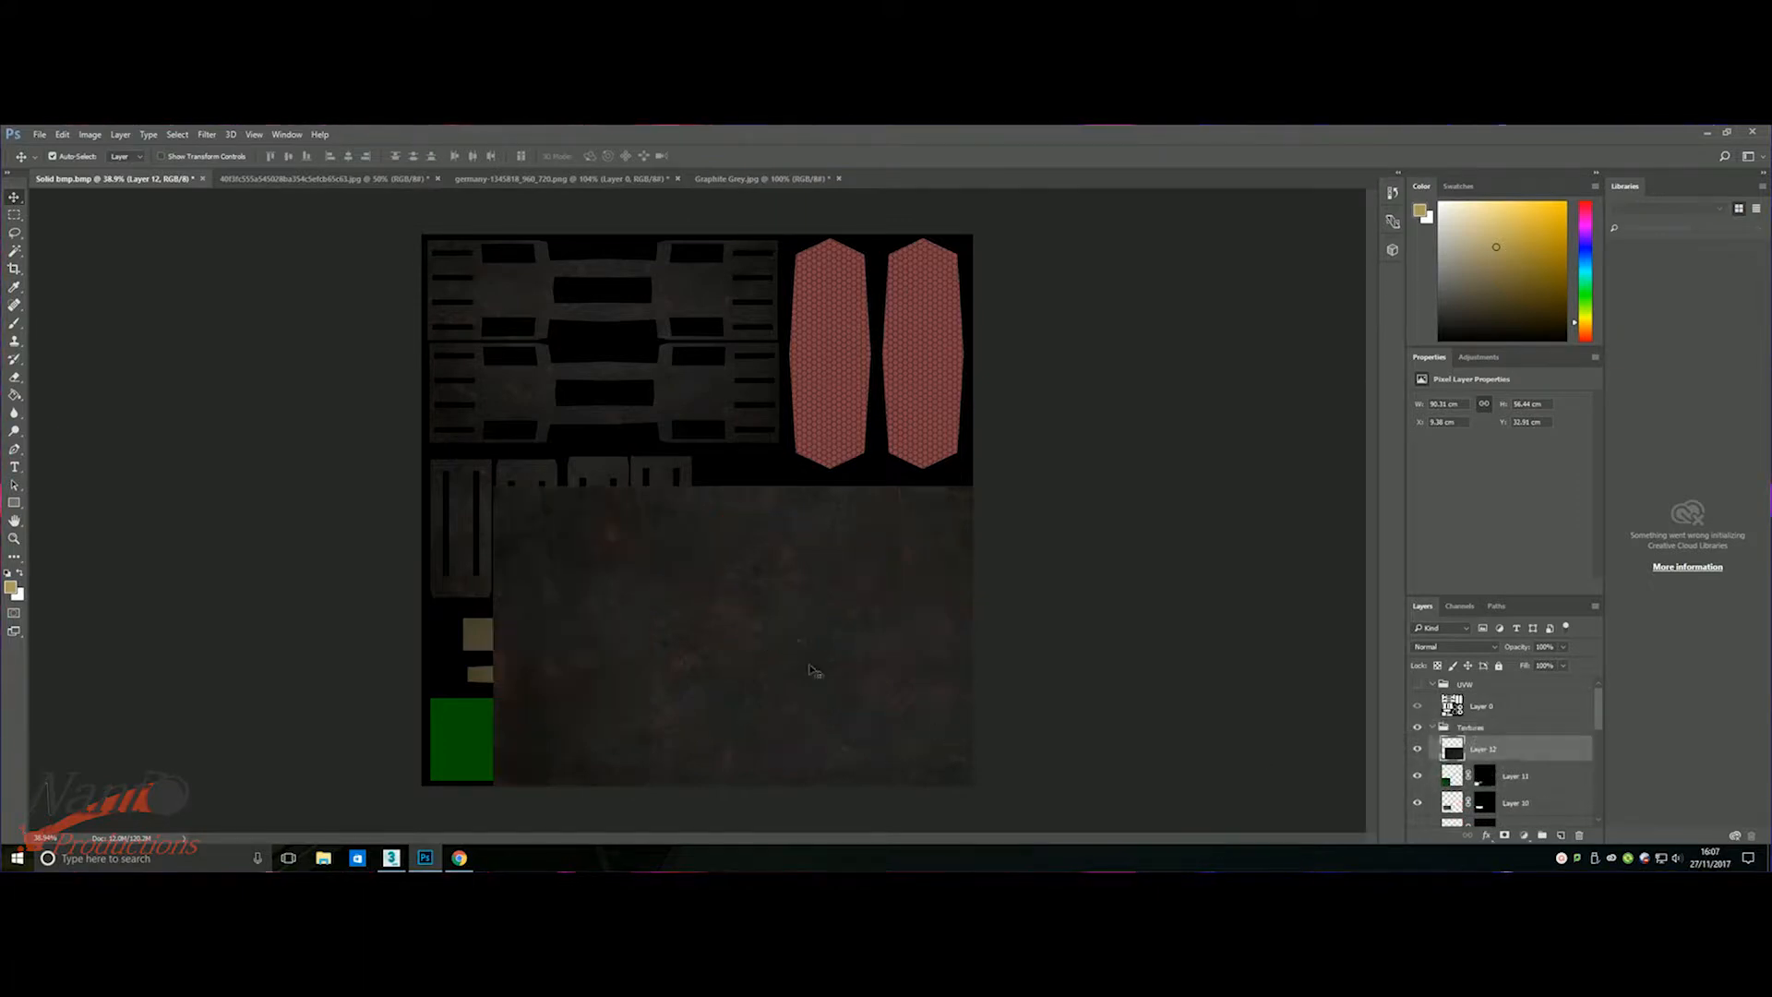
# - Scale the grunge texture on Layer 12 down to about 21 × 13 cm and place it over the last untextured rectangle
pyautogui.moveTo(817, 664); pyautogui.dragTo(729, 582)
pyautogui.hotkey('ctrl', 't')
pyautogui.moveTo(407, 414); pyautogui.dragTo(569, 736)
pyautogui.press('Return')
pyautogui.scroll(-2, 1508, 767)
# - Select the rectangle on Layer 7 with the Magic Wand and mask the grunge texture layer, Layer 12, to that selection
pyautogui.click(15, 250)
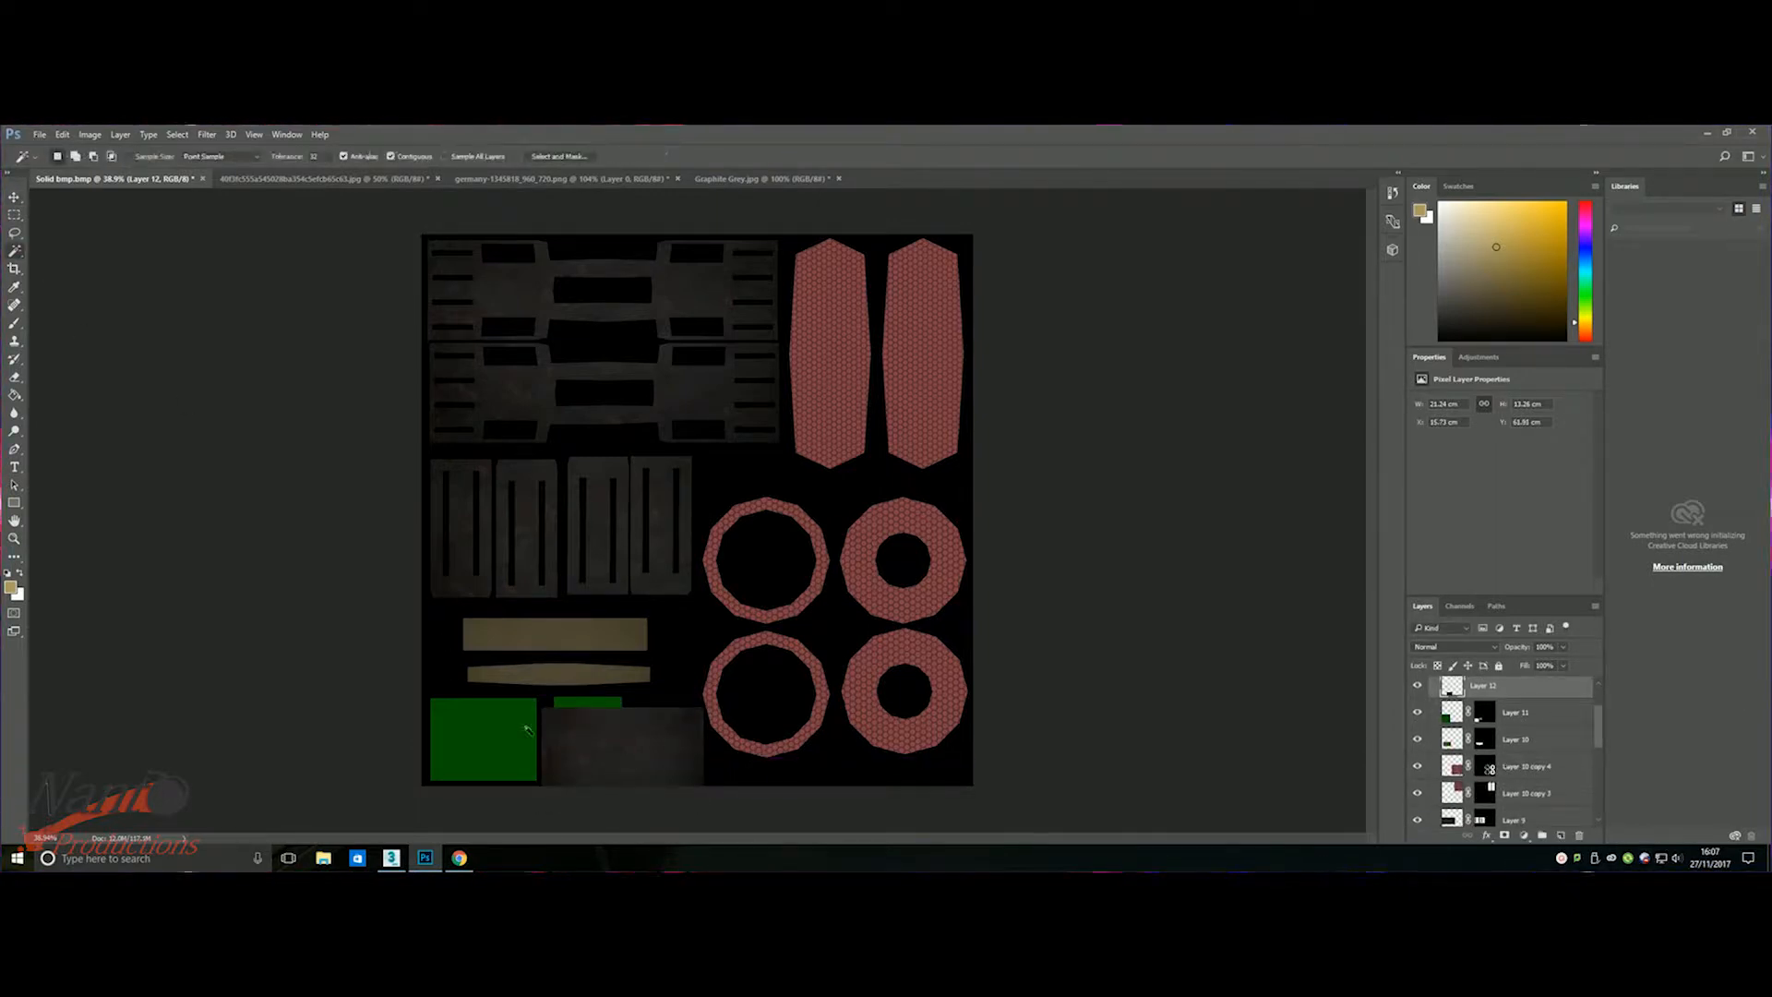
pyautogui.click(180, 134)
pyautogui.click(189, 162)
pyautogui.scroll(-3, 1504, 757)
pyautogui.click(1477, 731)
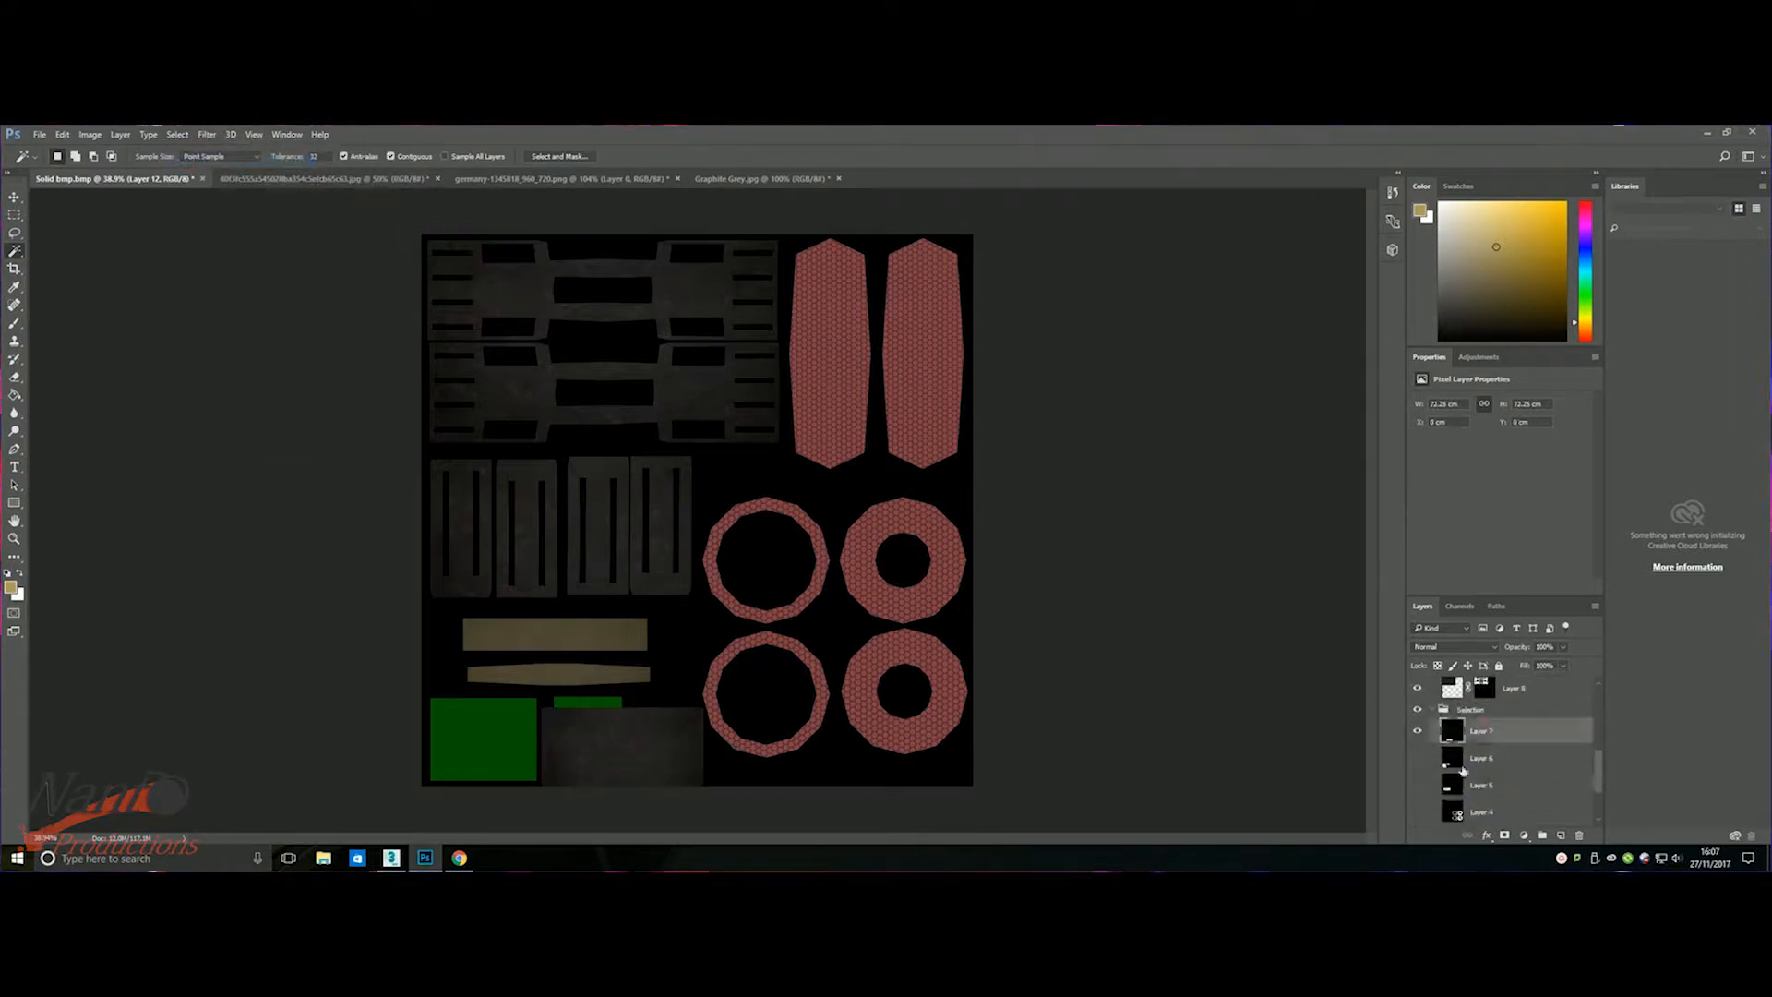
pyautogui.scroll(5, 1507, 759)
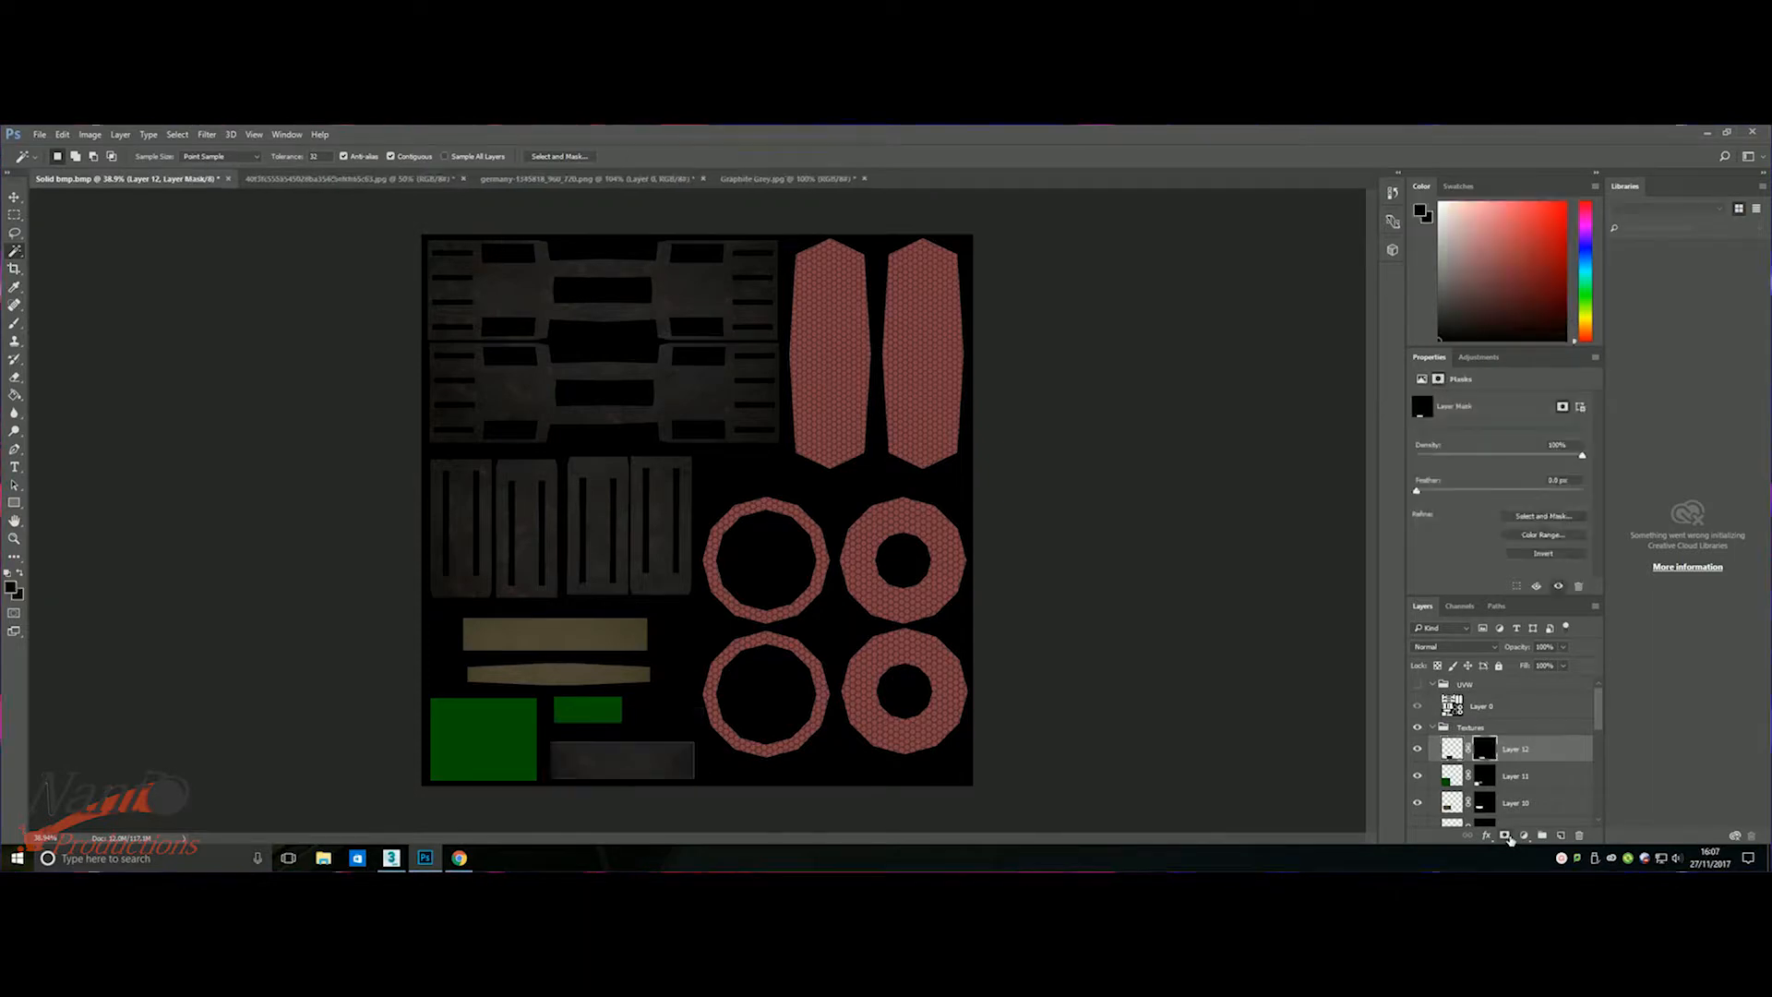
# - Merge all the masked texture layers in the Textures group, from Layer 12 down to Layer 8, into one layer
pyautogui.scroll(5, 665, 791)
pyautogui.scroll(-3, 673, 790)
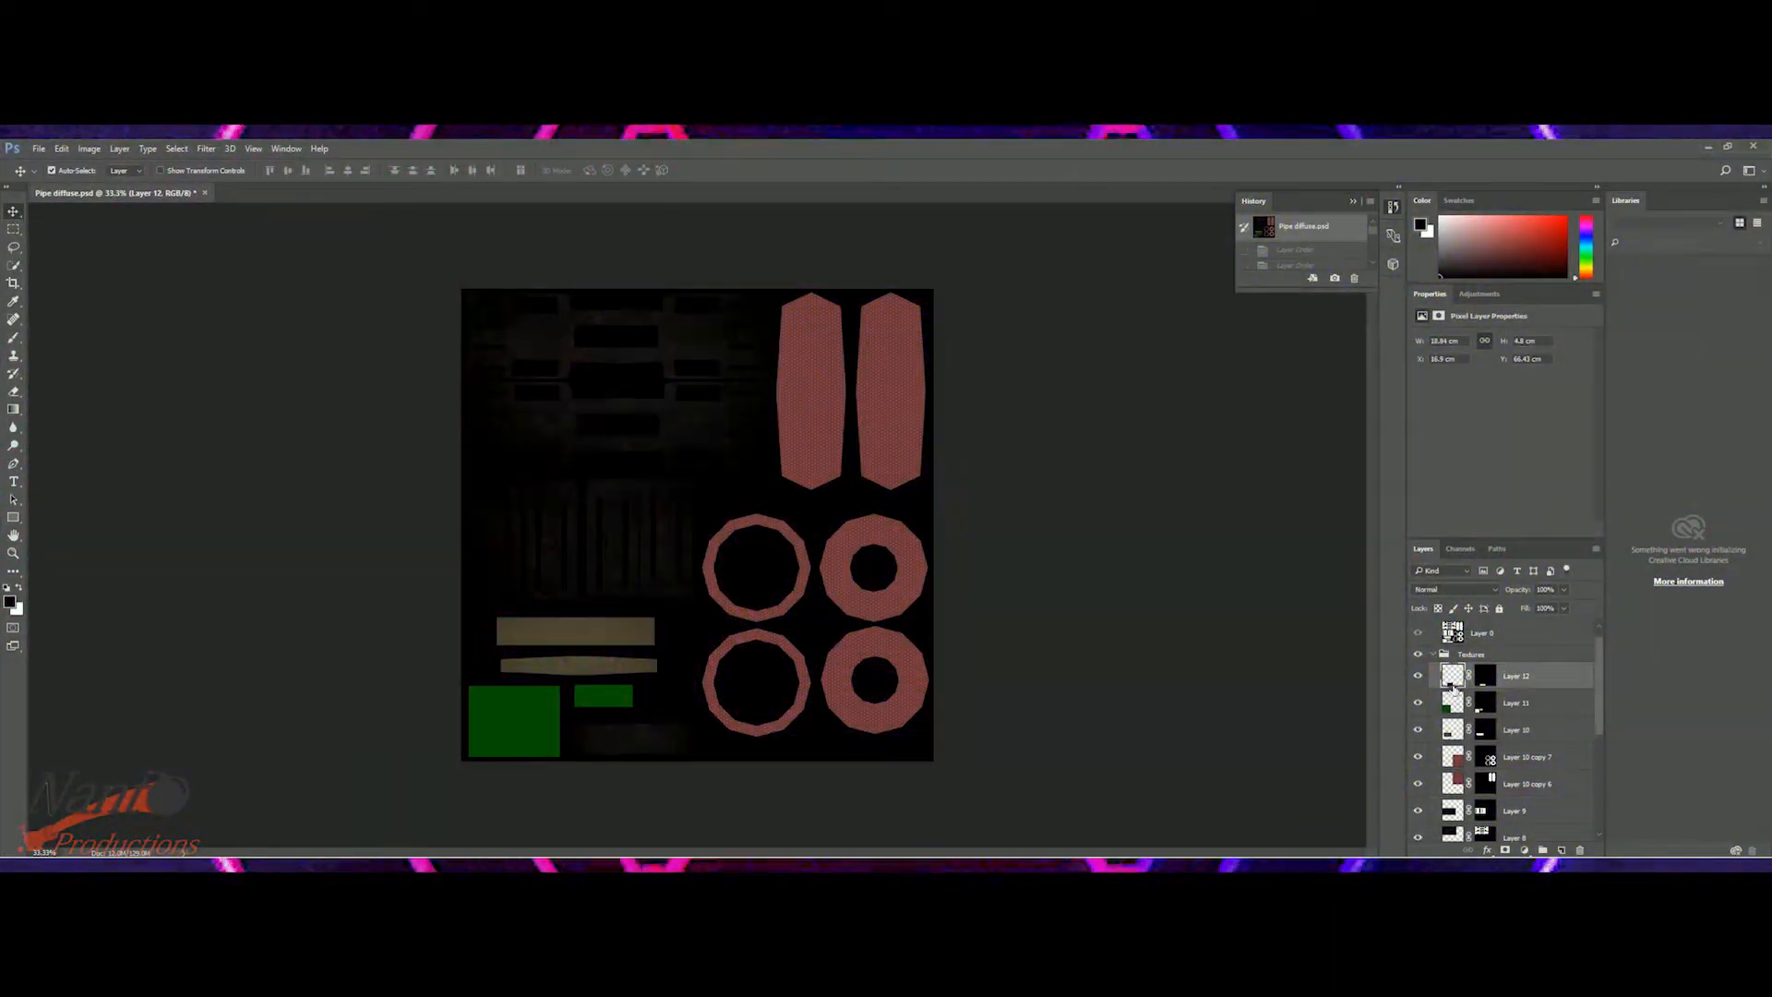
pyautogui.rightClick(1454, 698)
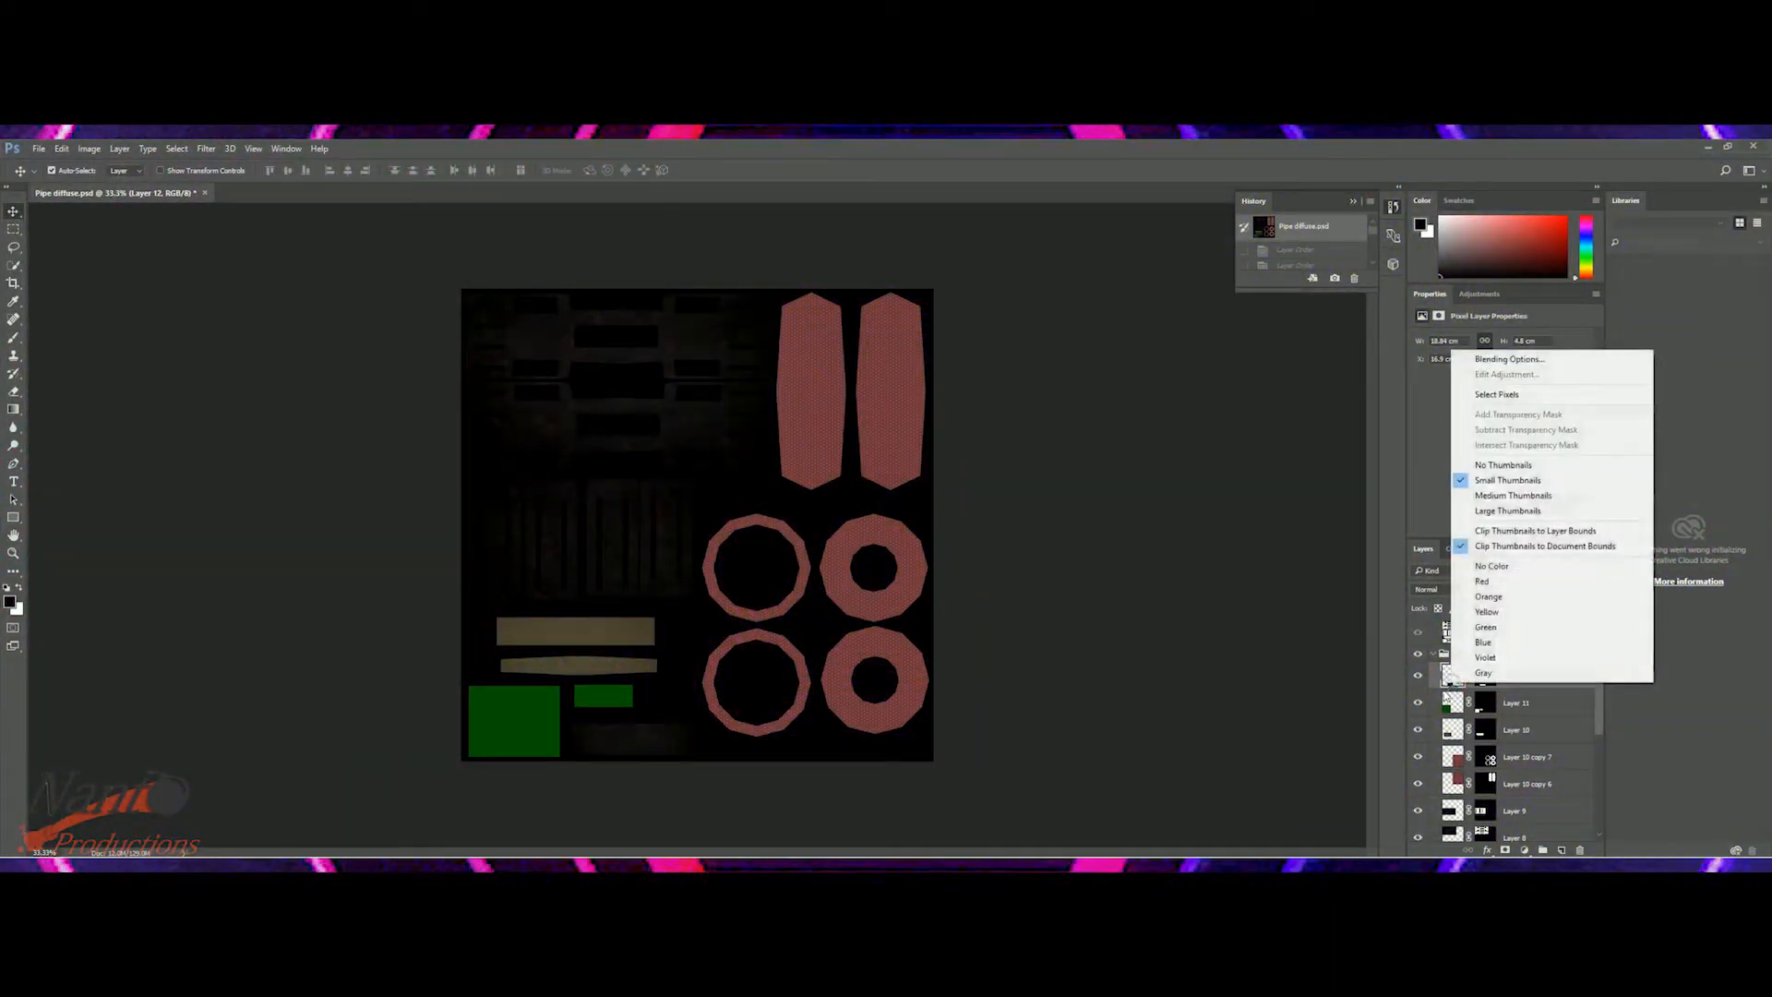
pyautogui.click(1426, 676)
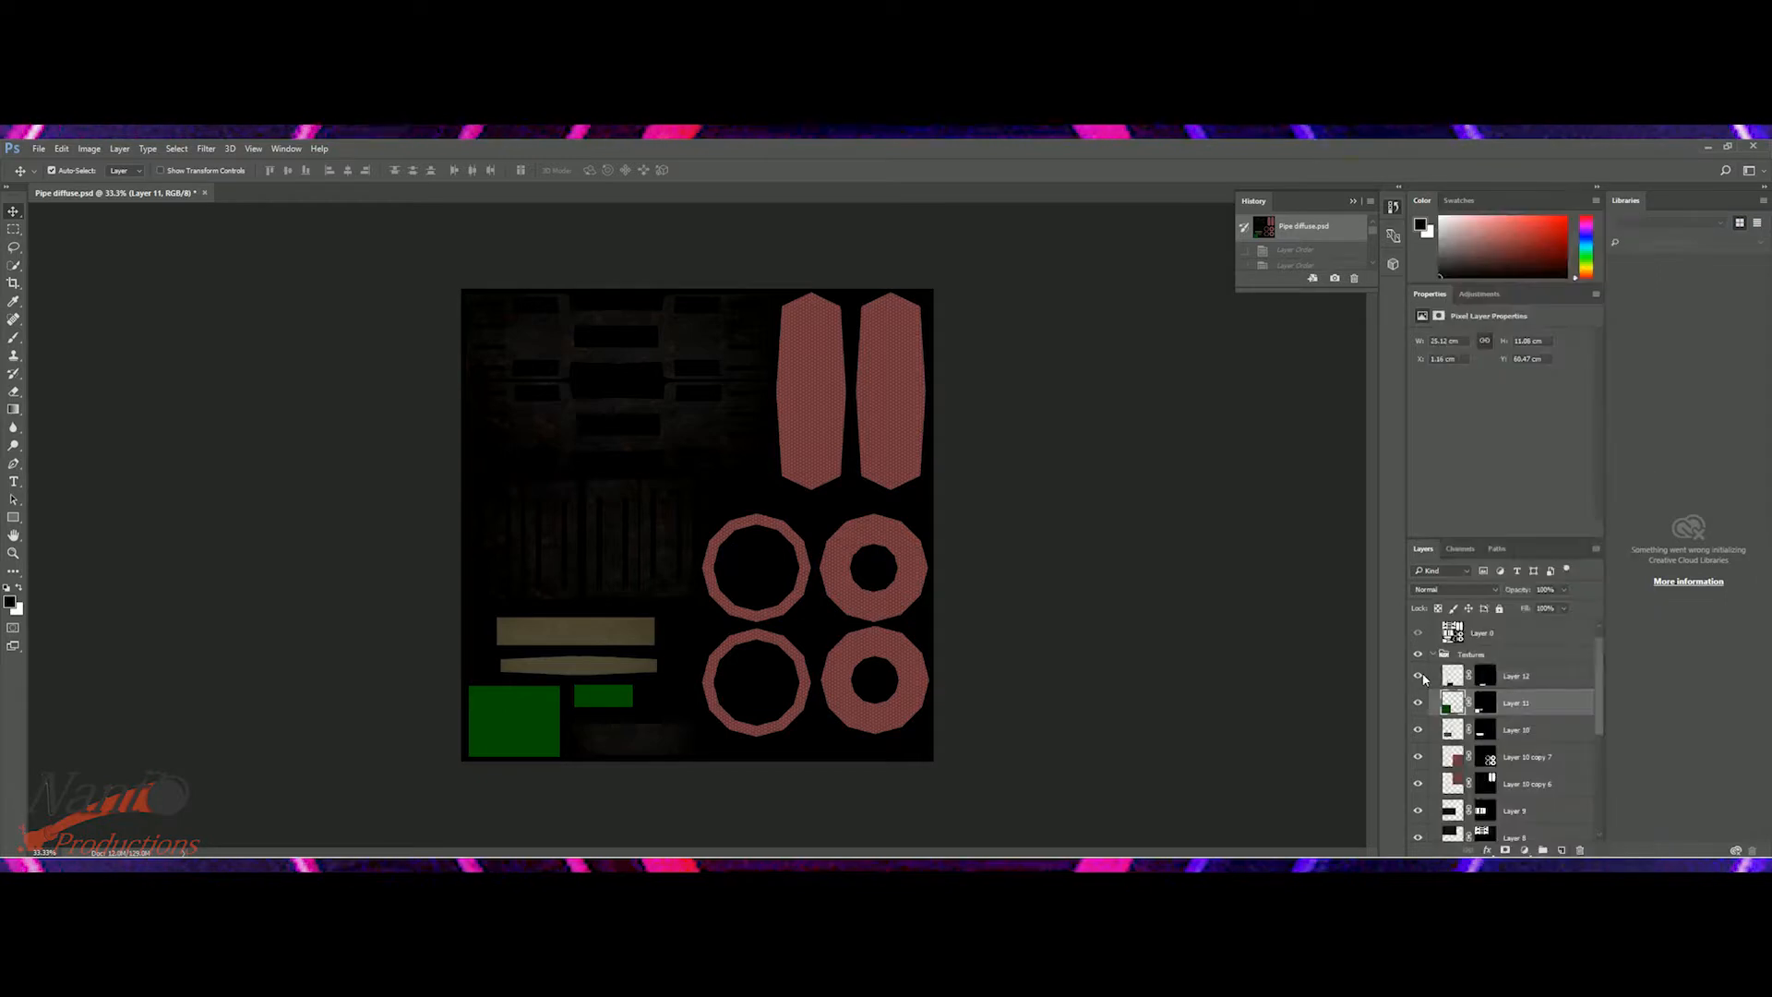
pyautogui.scroll(-3, 1453, 822)
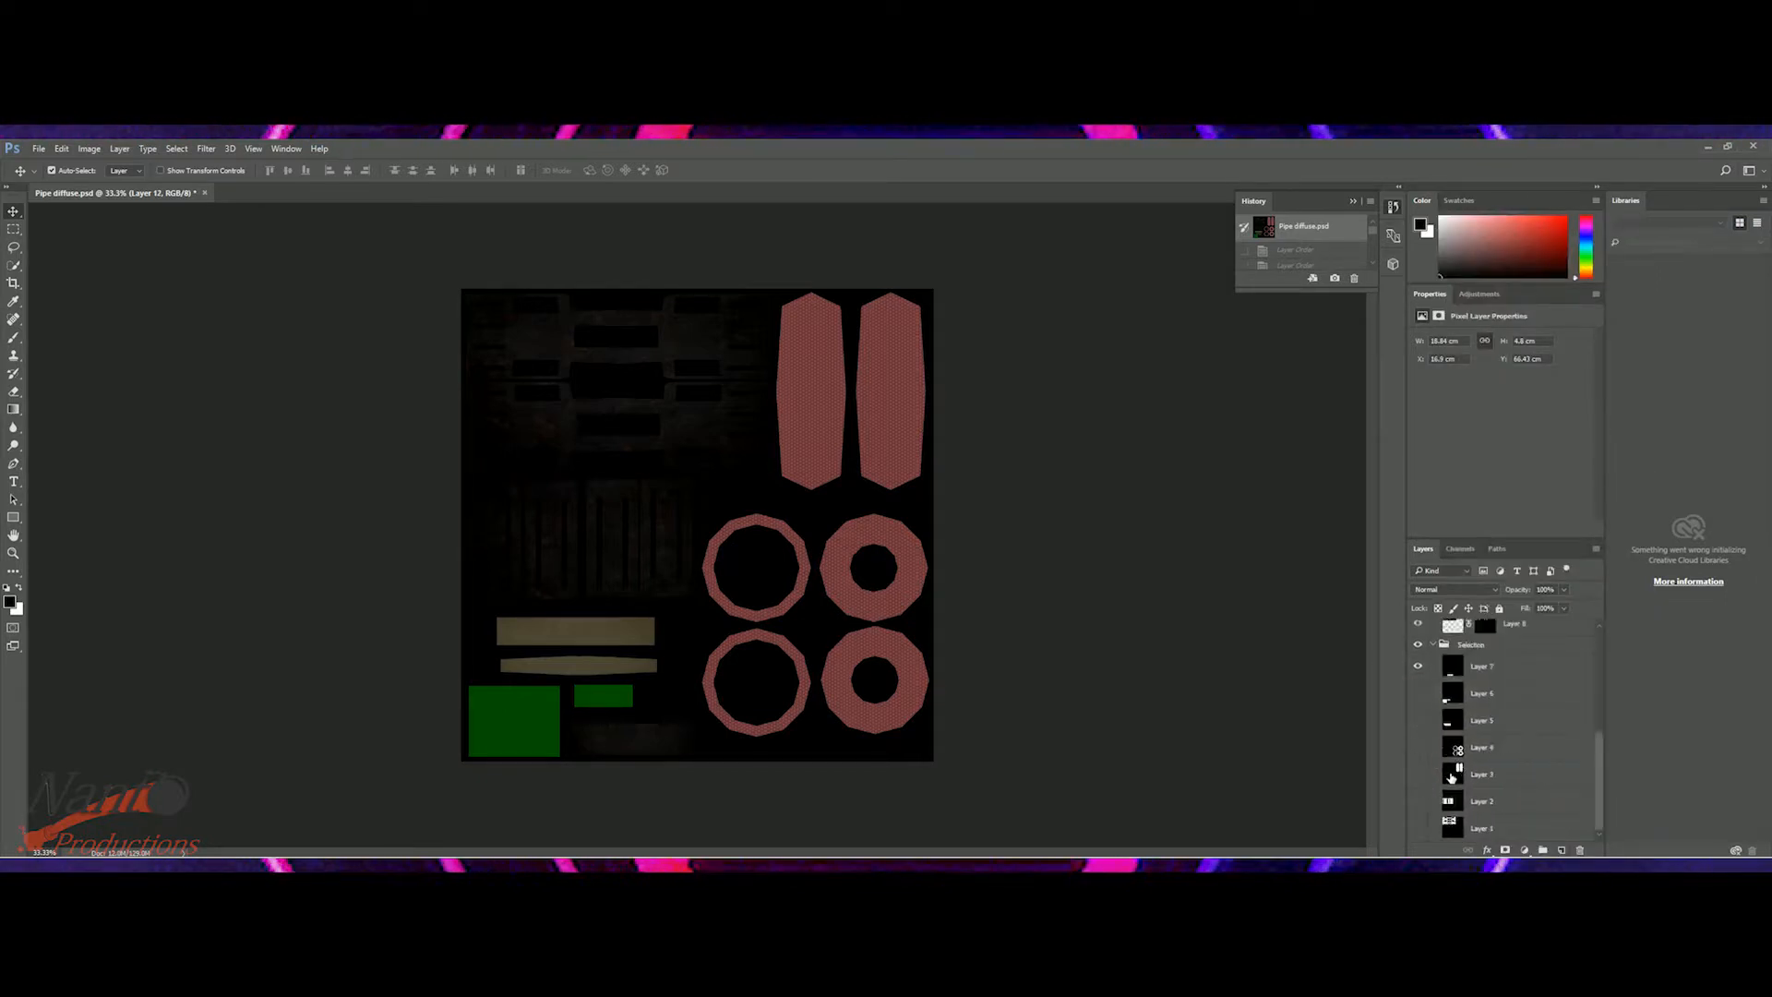
pyautogui.rightClick(1451, 673)
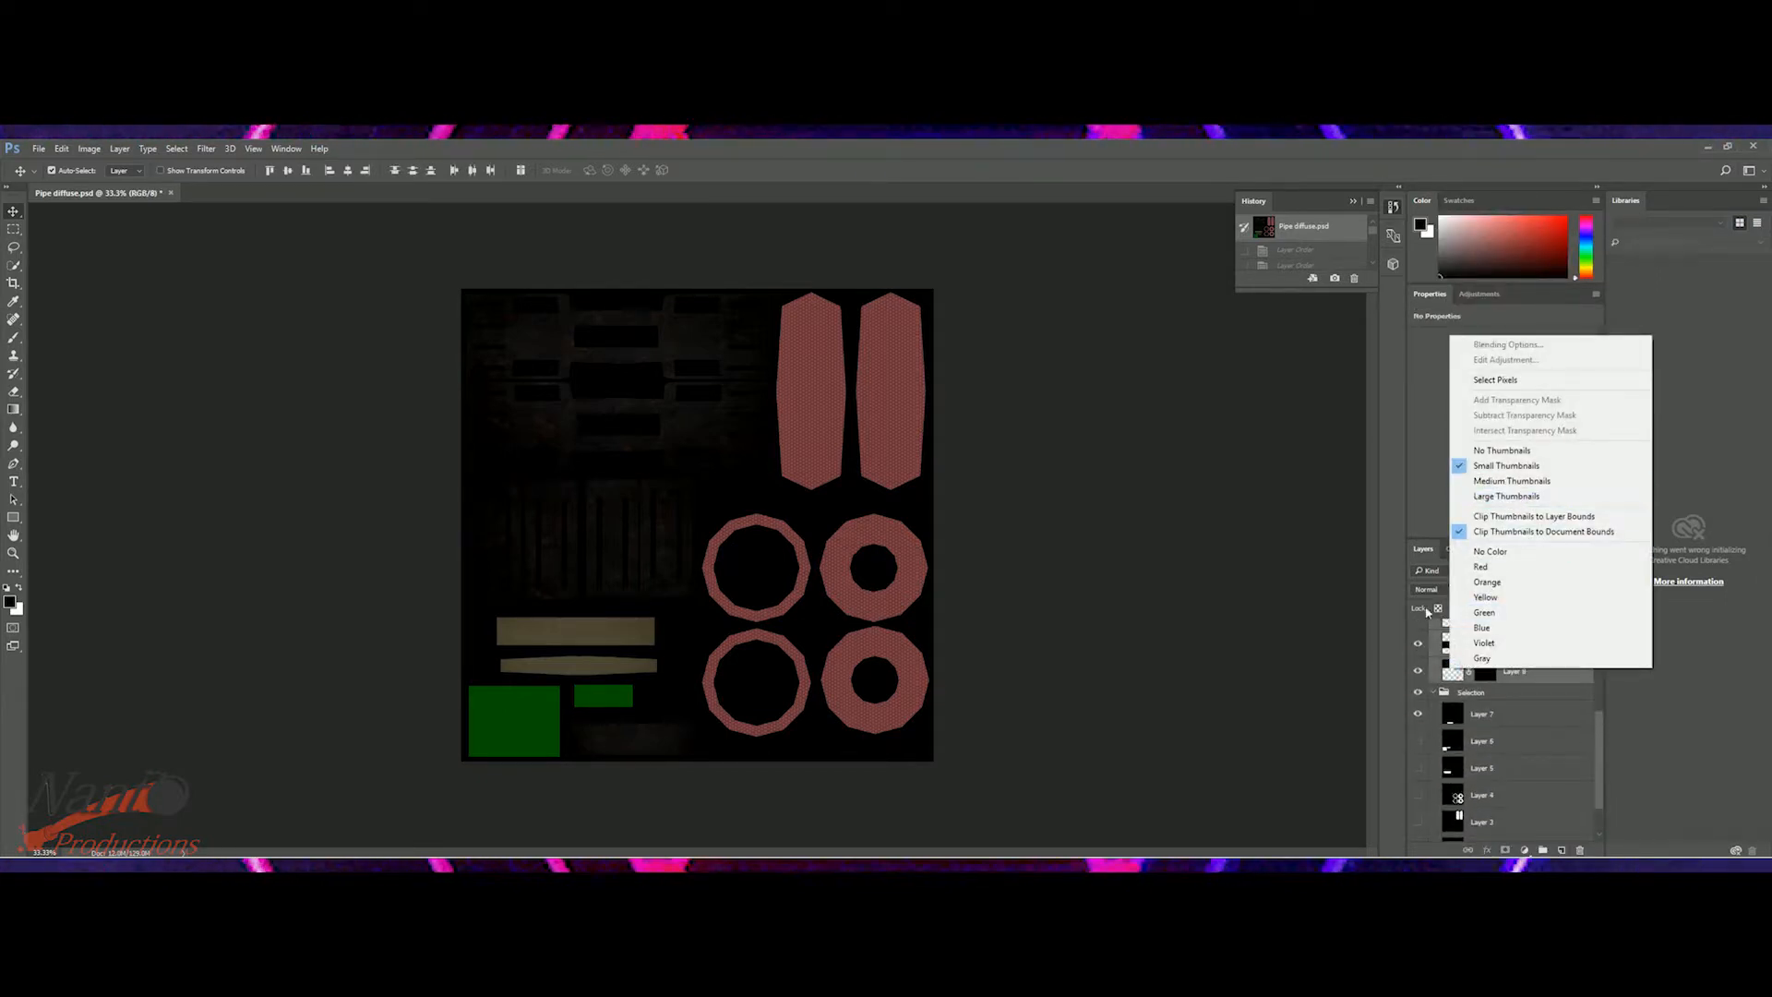
pyautogui.keyDown('shift'); pyautogui.click(1432, 671); pyautogui.keyUp('shift')
pyautogui.rightClick(1433, 671)
pyautogui.click(1467, 643)
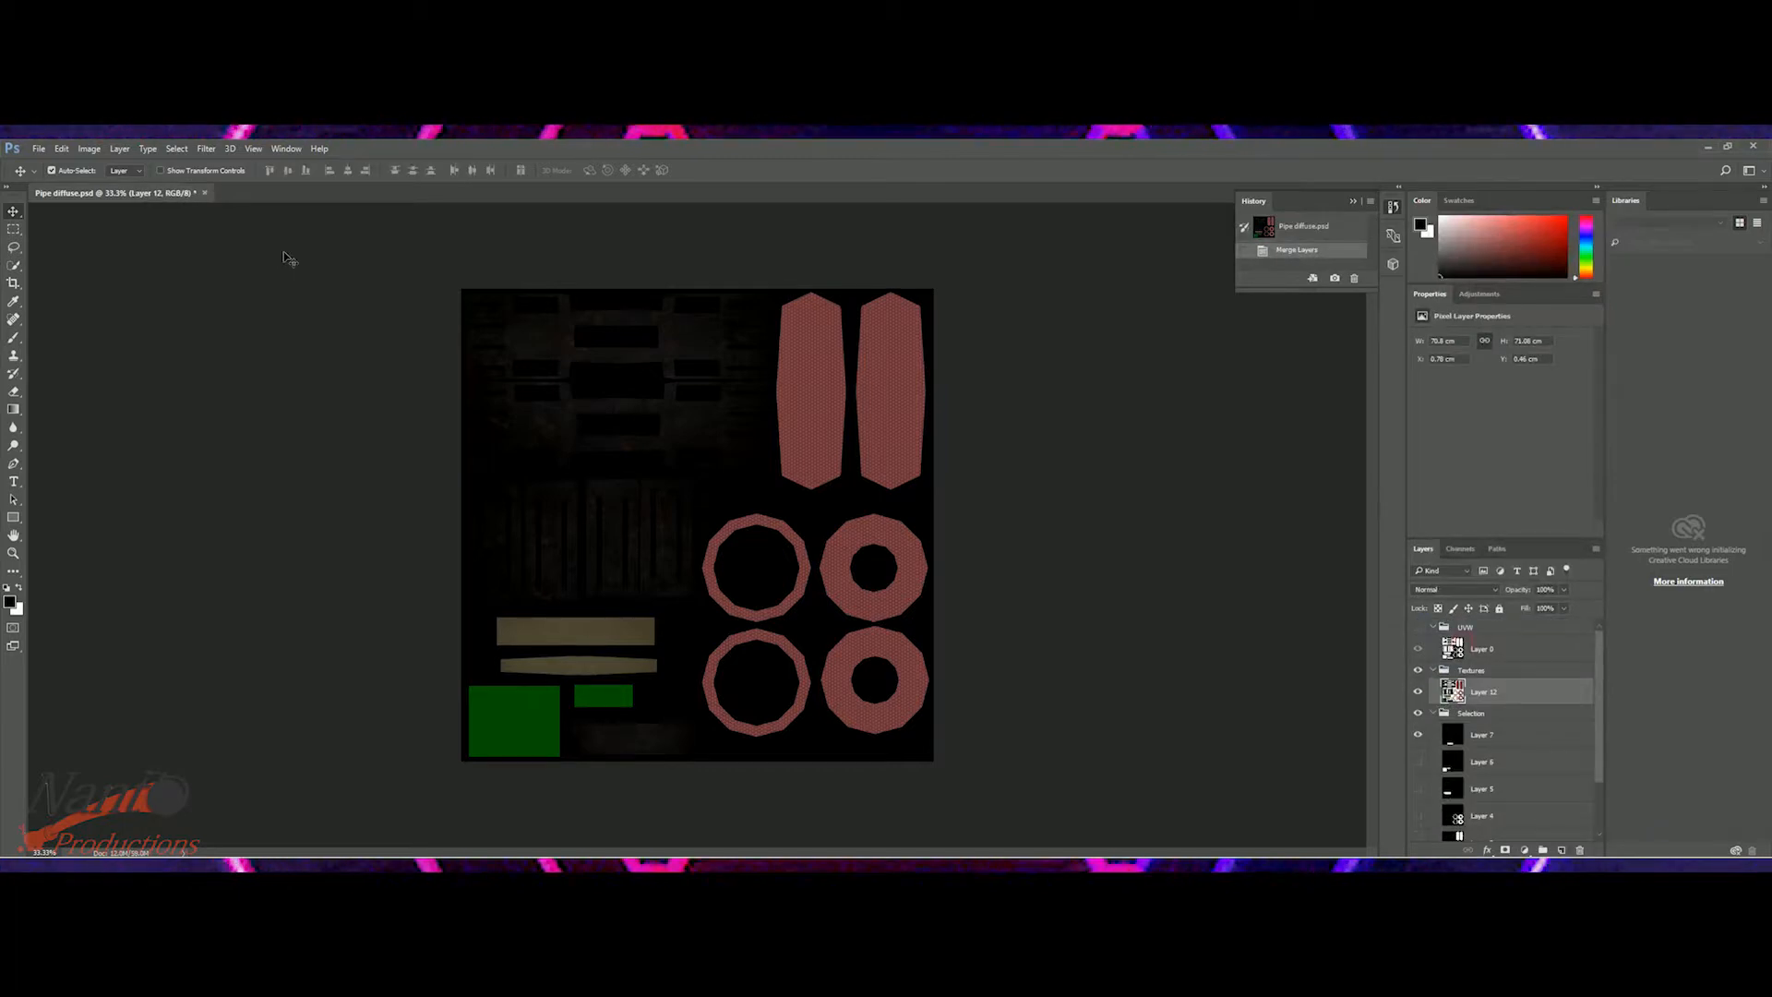
# - Generate a normal map from the merged texture layer with blur 0.5 and detail scale 100%
pyautogui.click(176, 150)
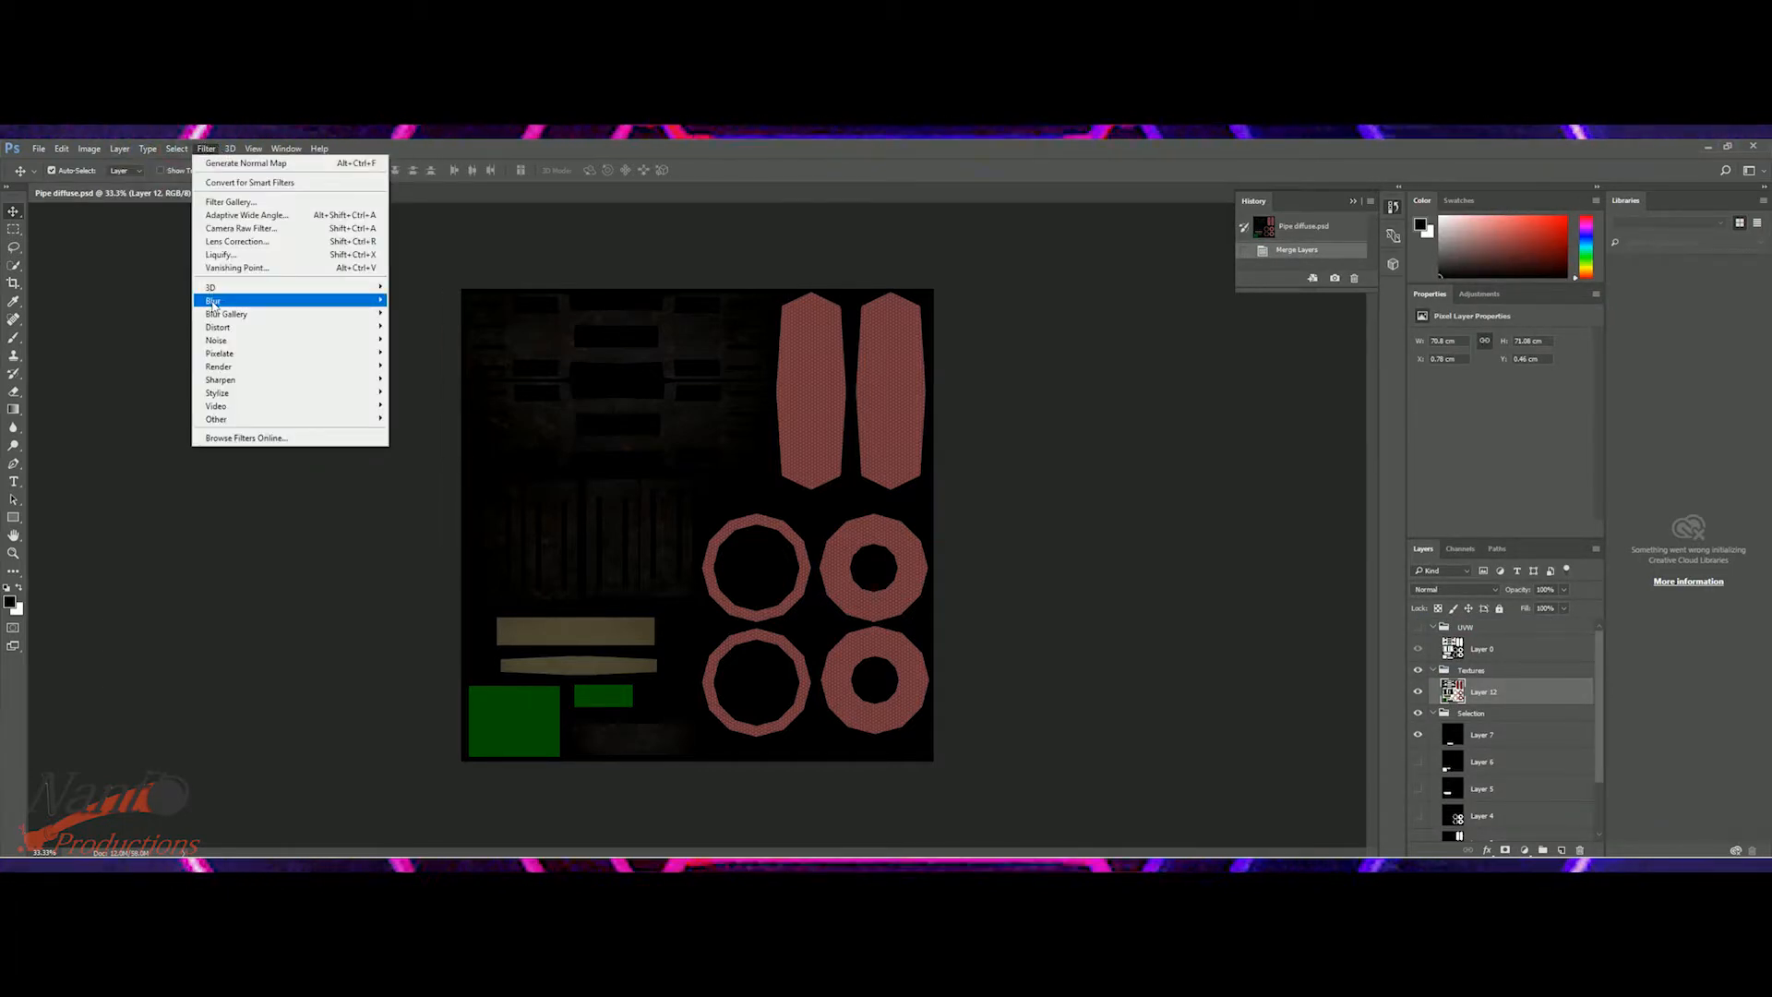
pyautogui.moveTo(213, 303)
pyautogui.click(451, 302)
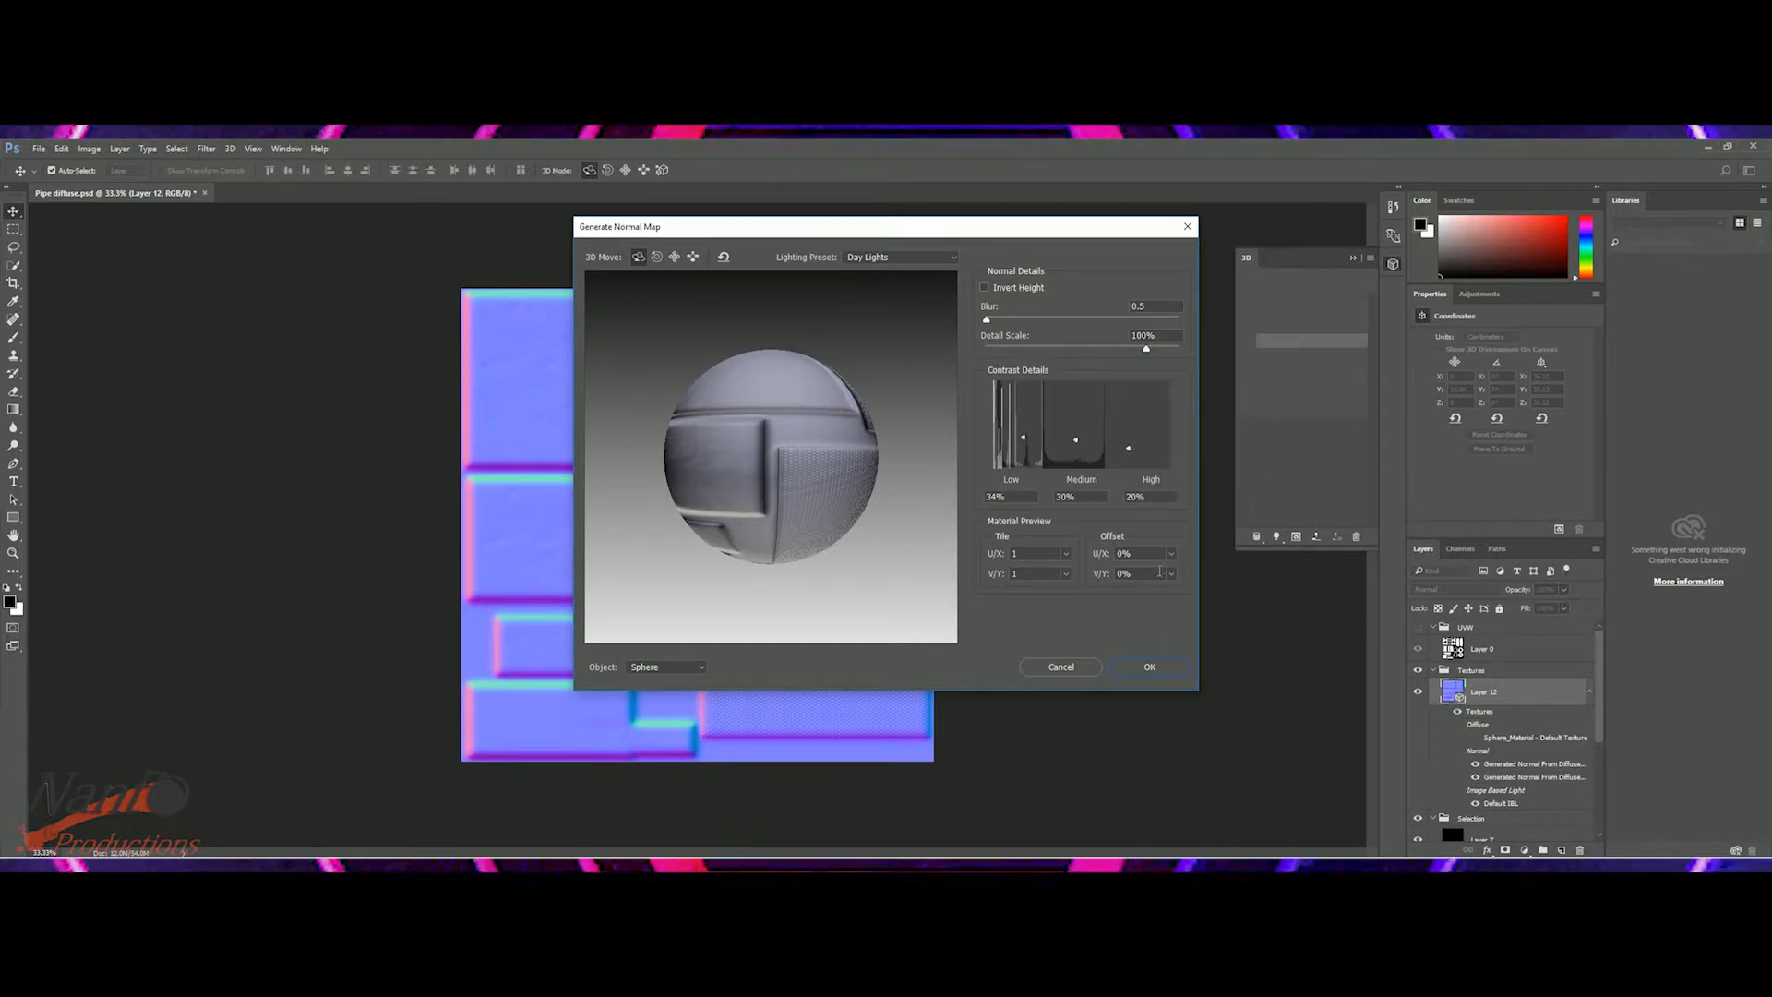
pyautogui.click(1149, 667)
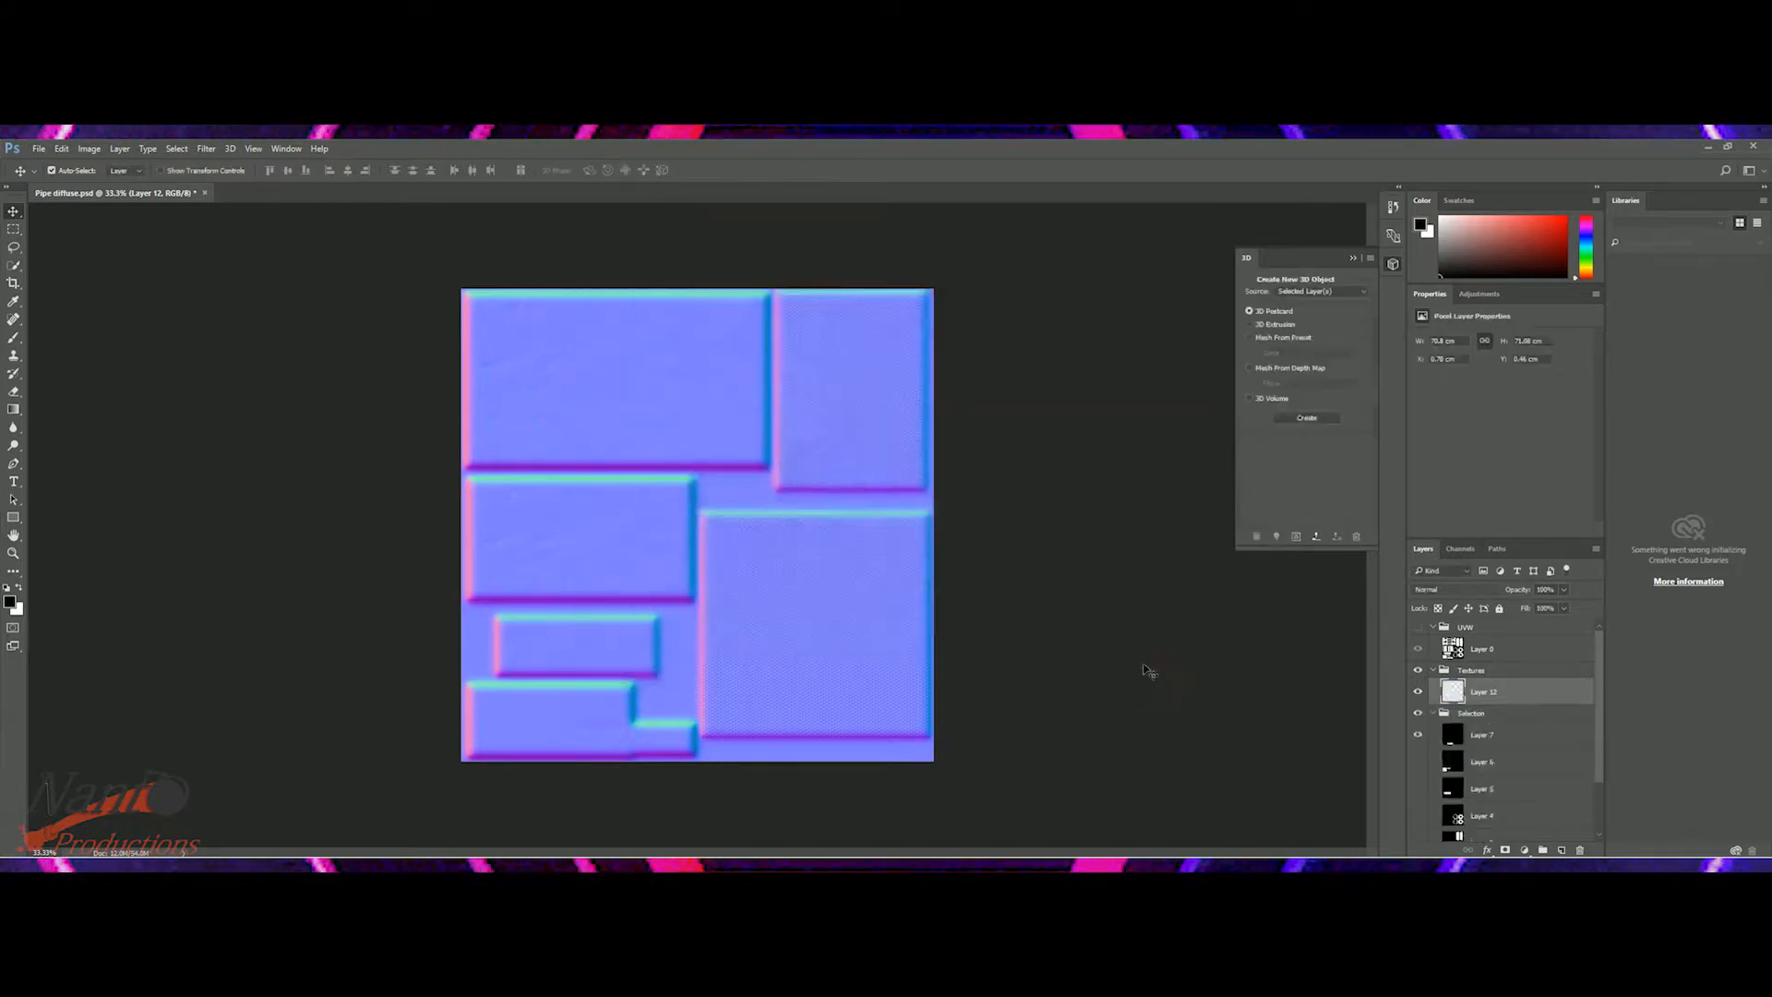
# - Save the normal map as the BMP file Pipe bump, replacing the existing file, in Windows format at 24 bit
pyautogui.click(45, 149)
pyautogui.click(48, 314)
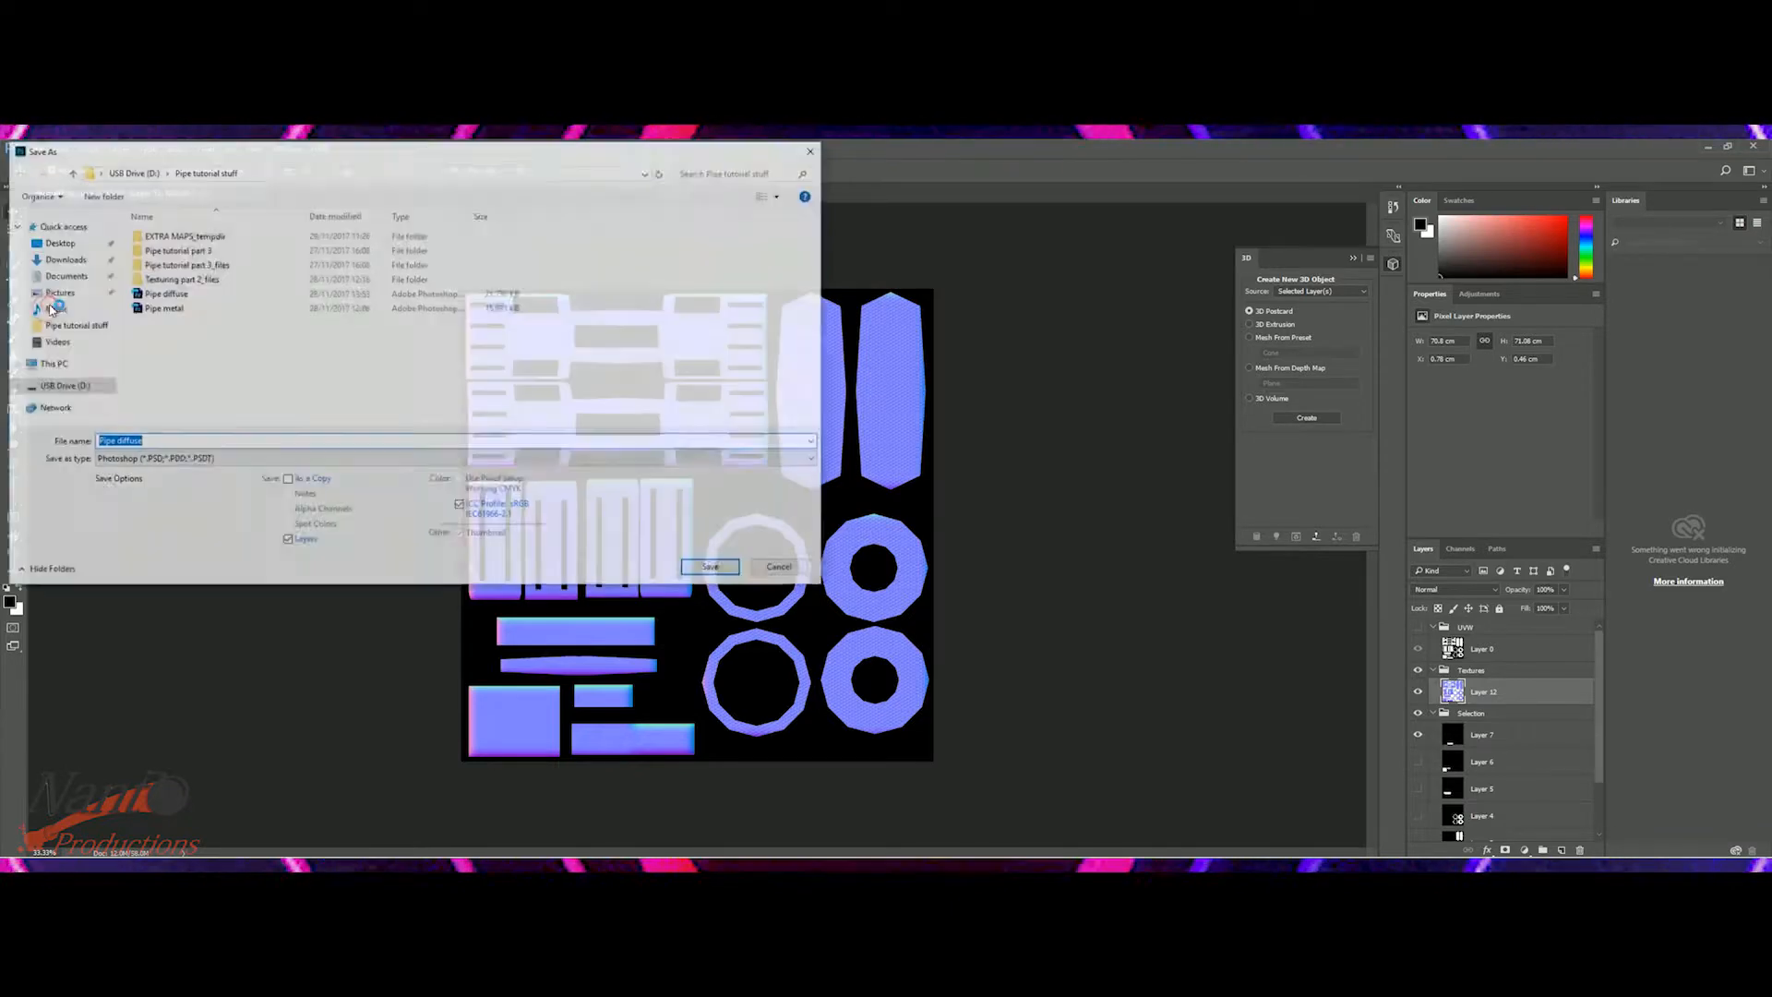
pyautogui.click(194, 460)
pyautogui.click(194, 483)
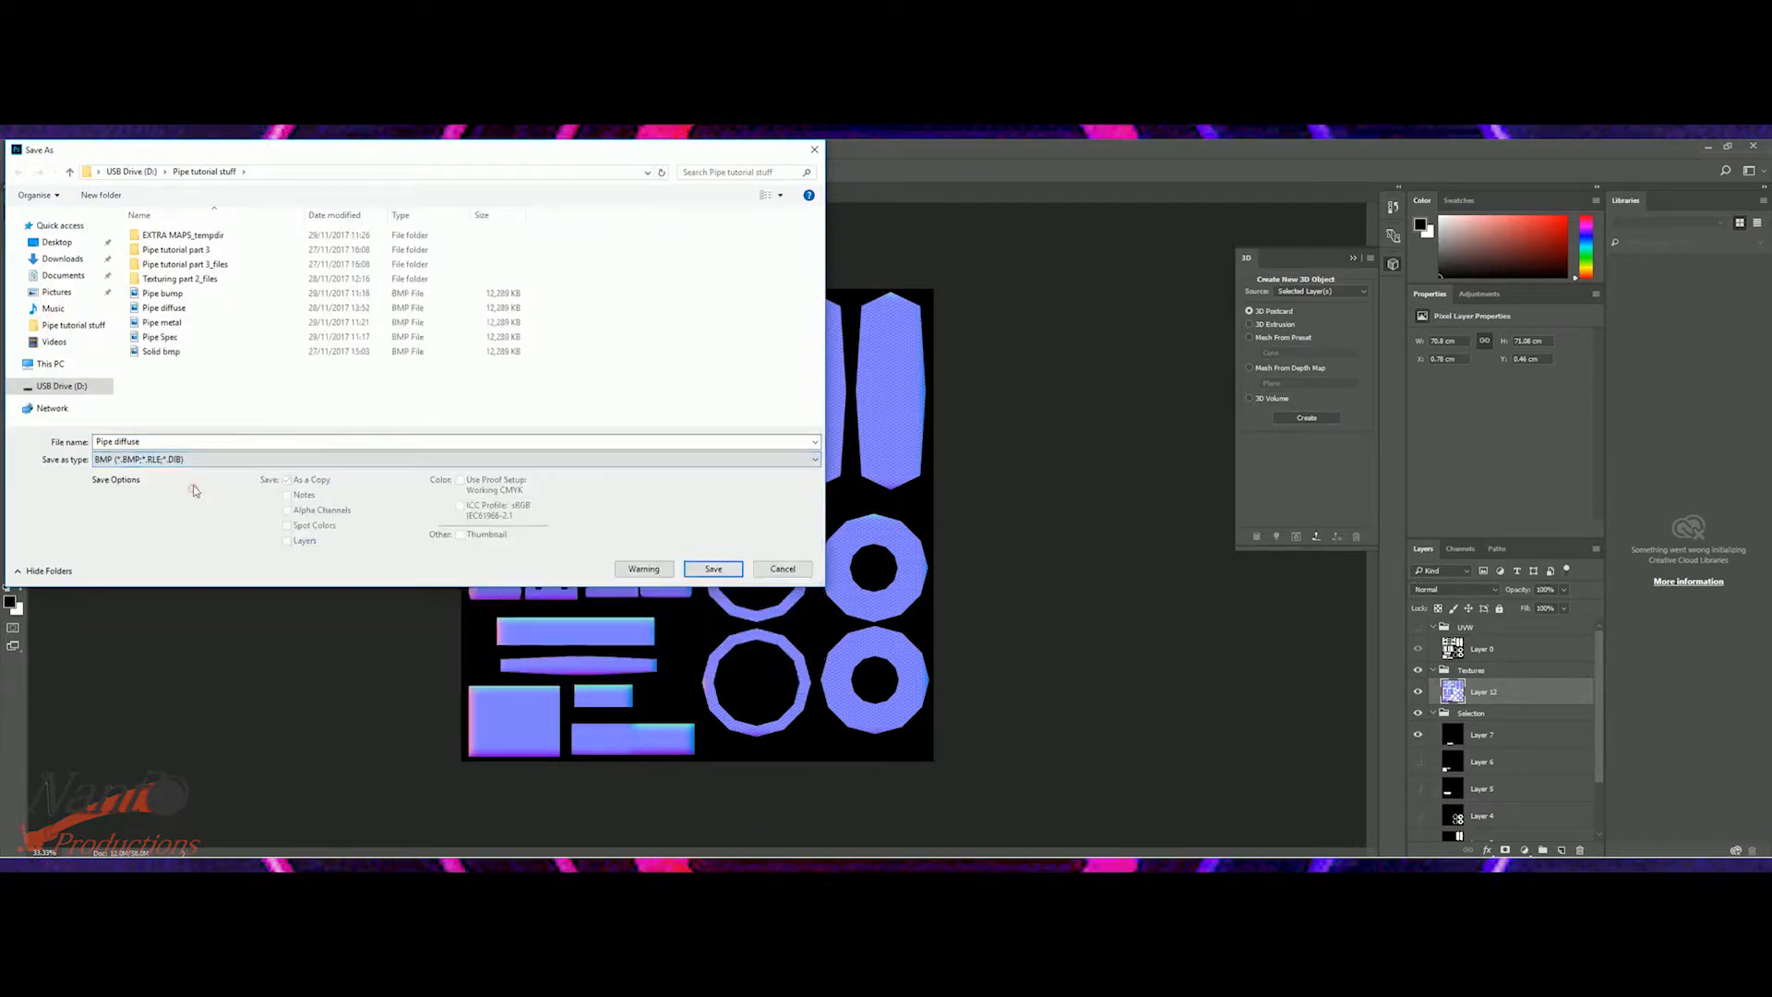
pyautogui.click(195, 296)
pyautogui.click(713, 568)
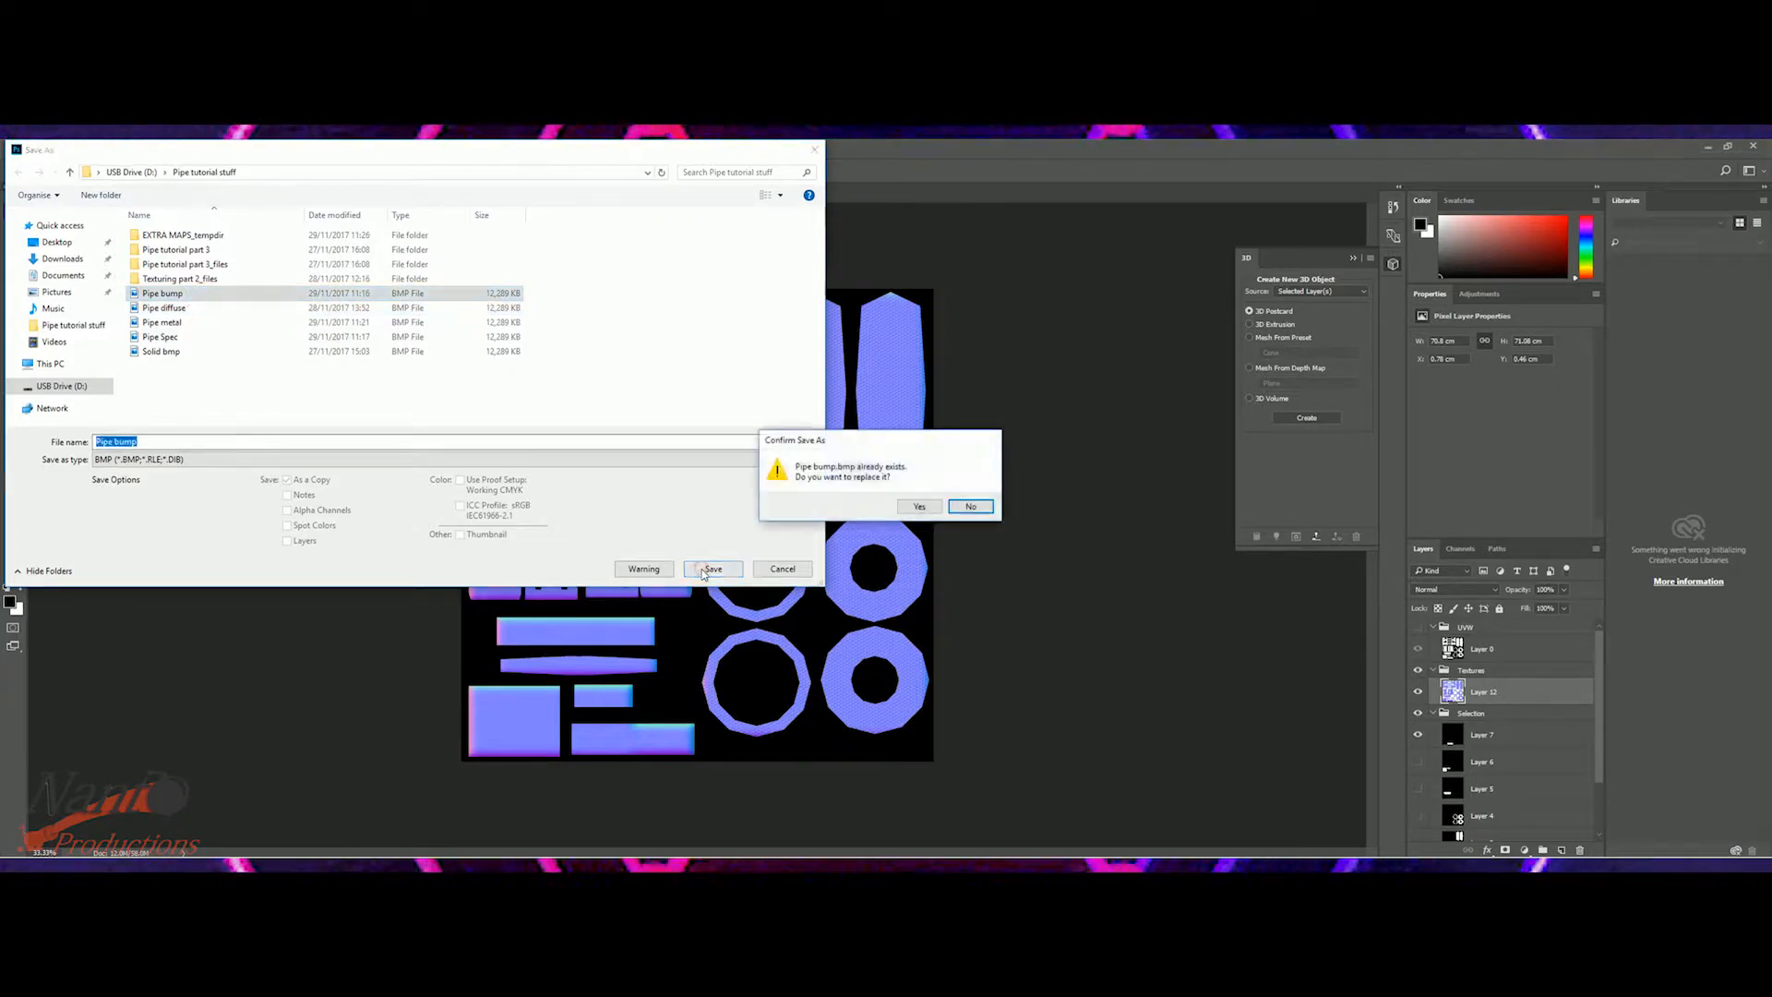
pyautogui.click(914, 508)
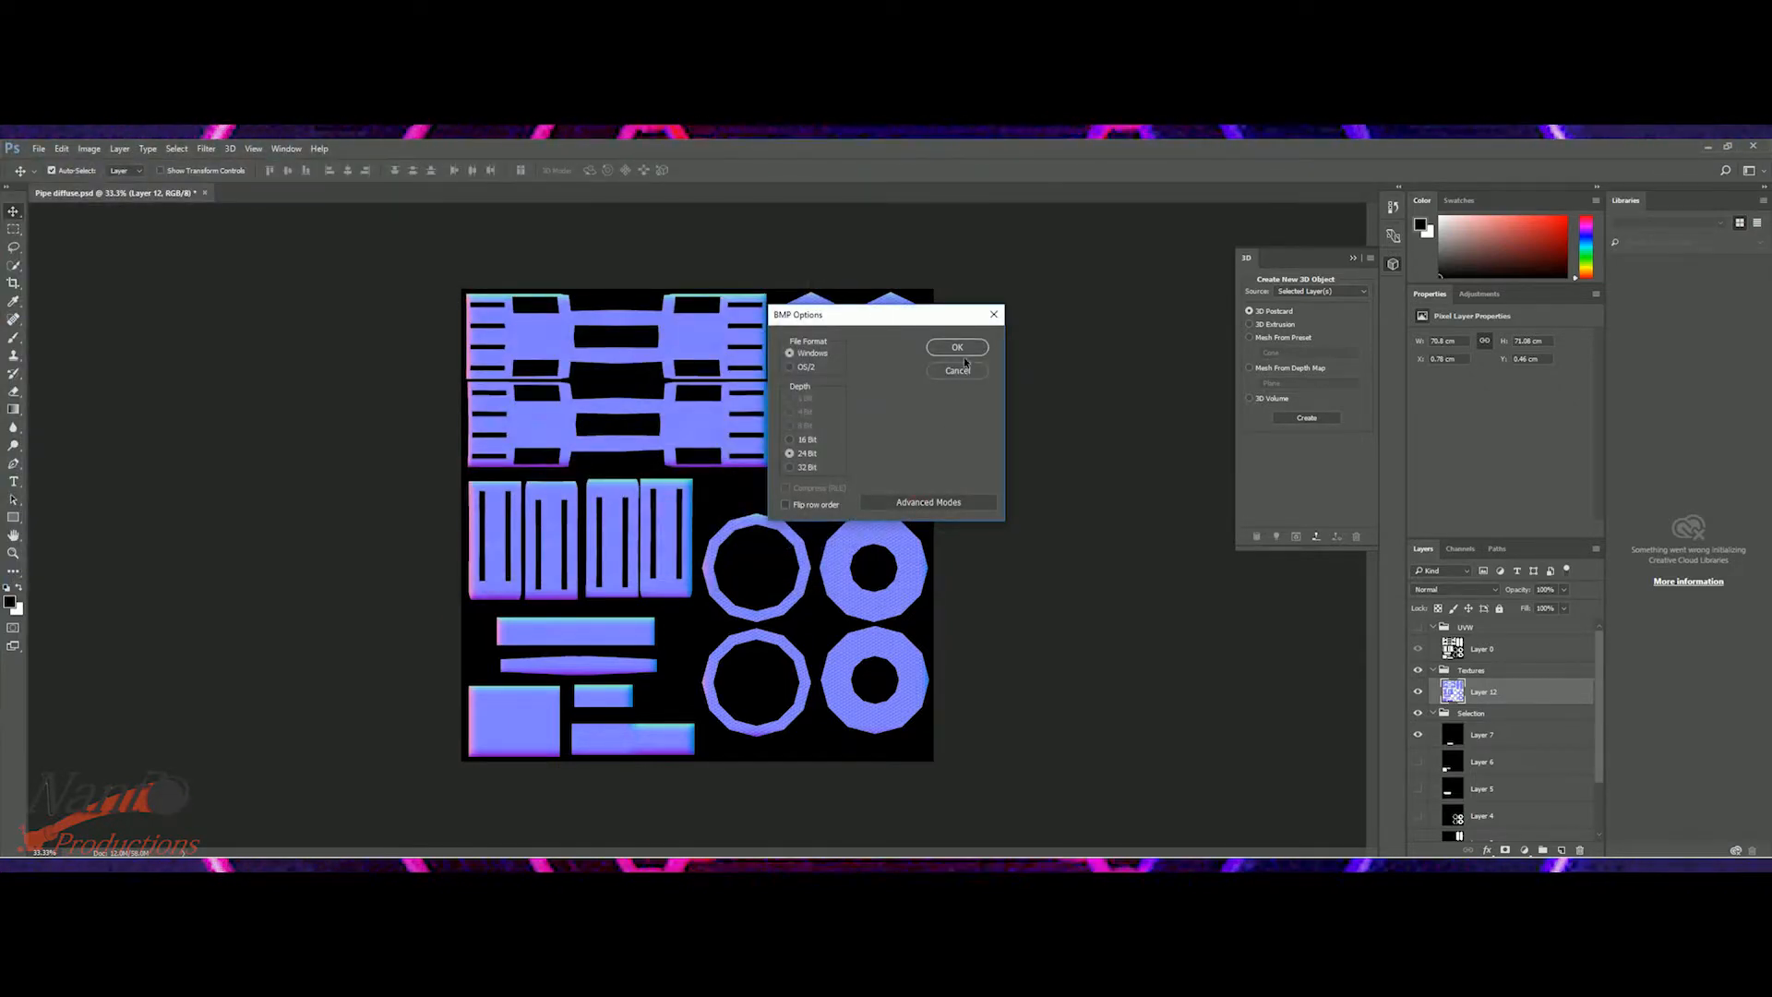
pyautogui.click(960, 350)
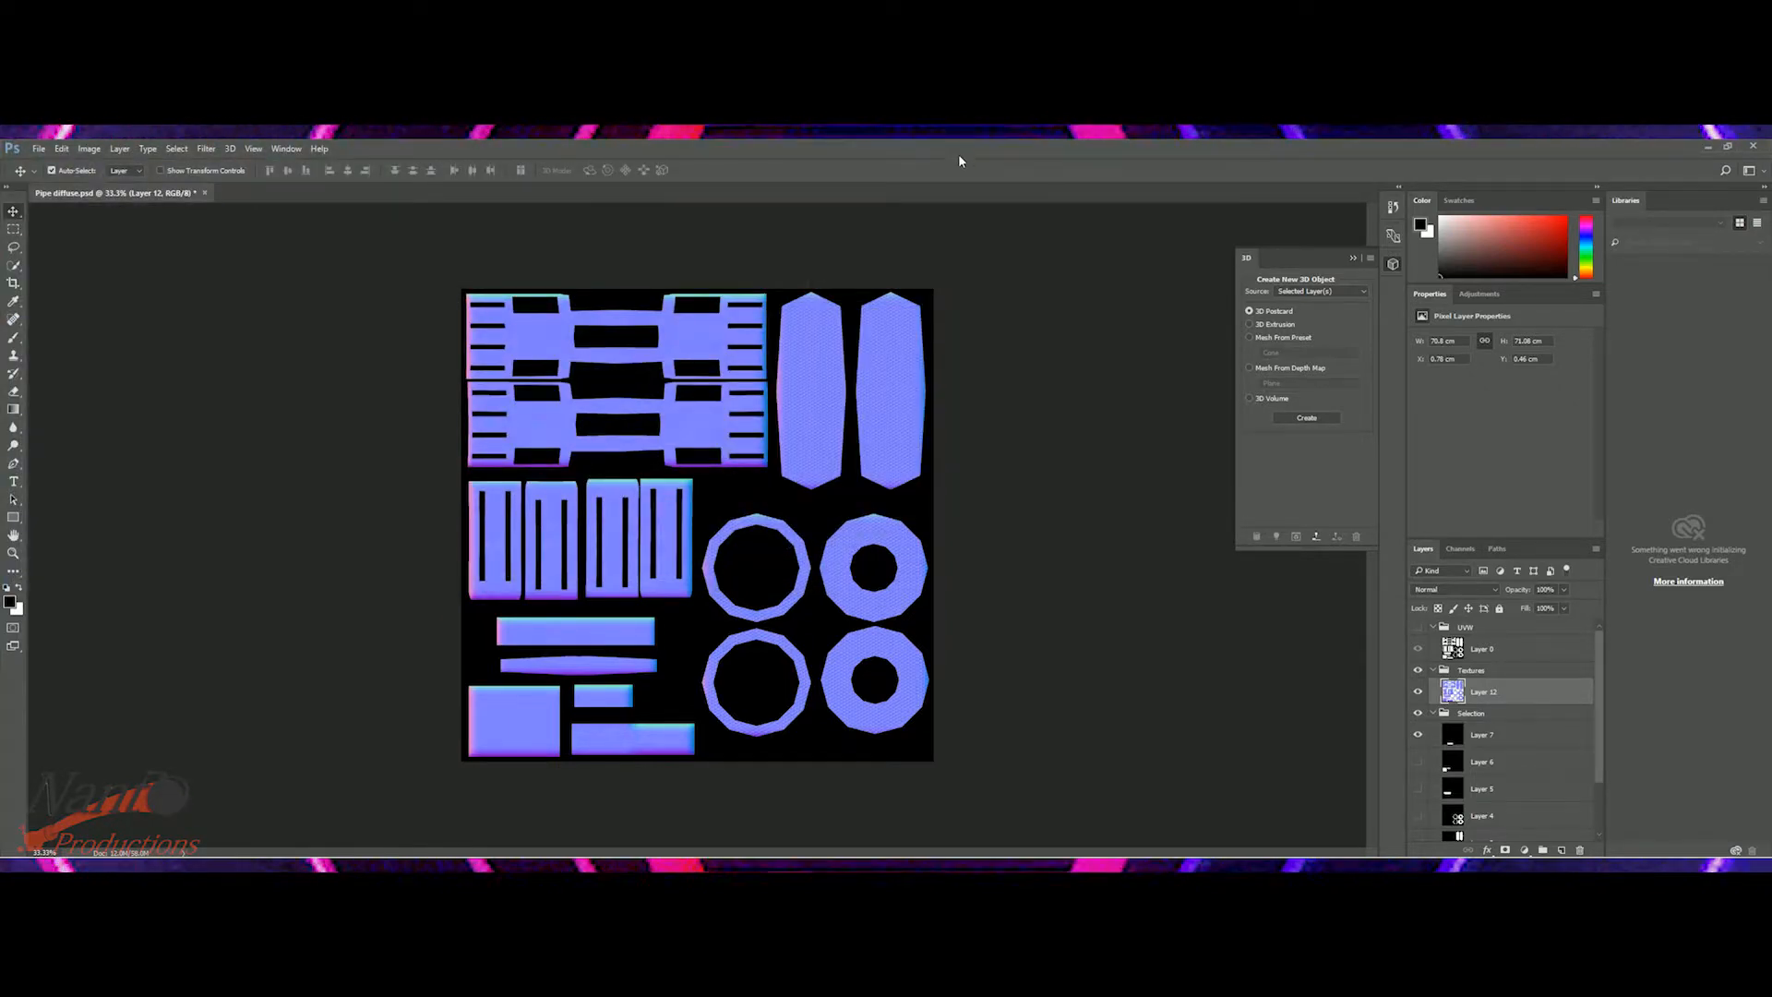
# - Return the document to the opened Pipe diffuse.psd state in the history
pyautogui.click(40, 155)
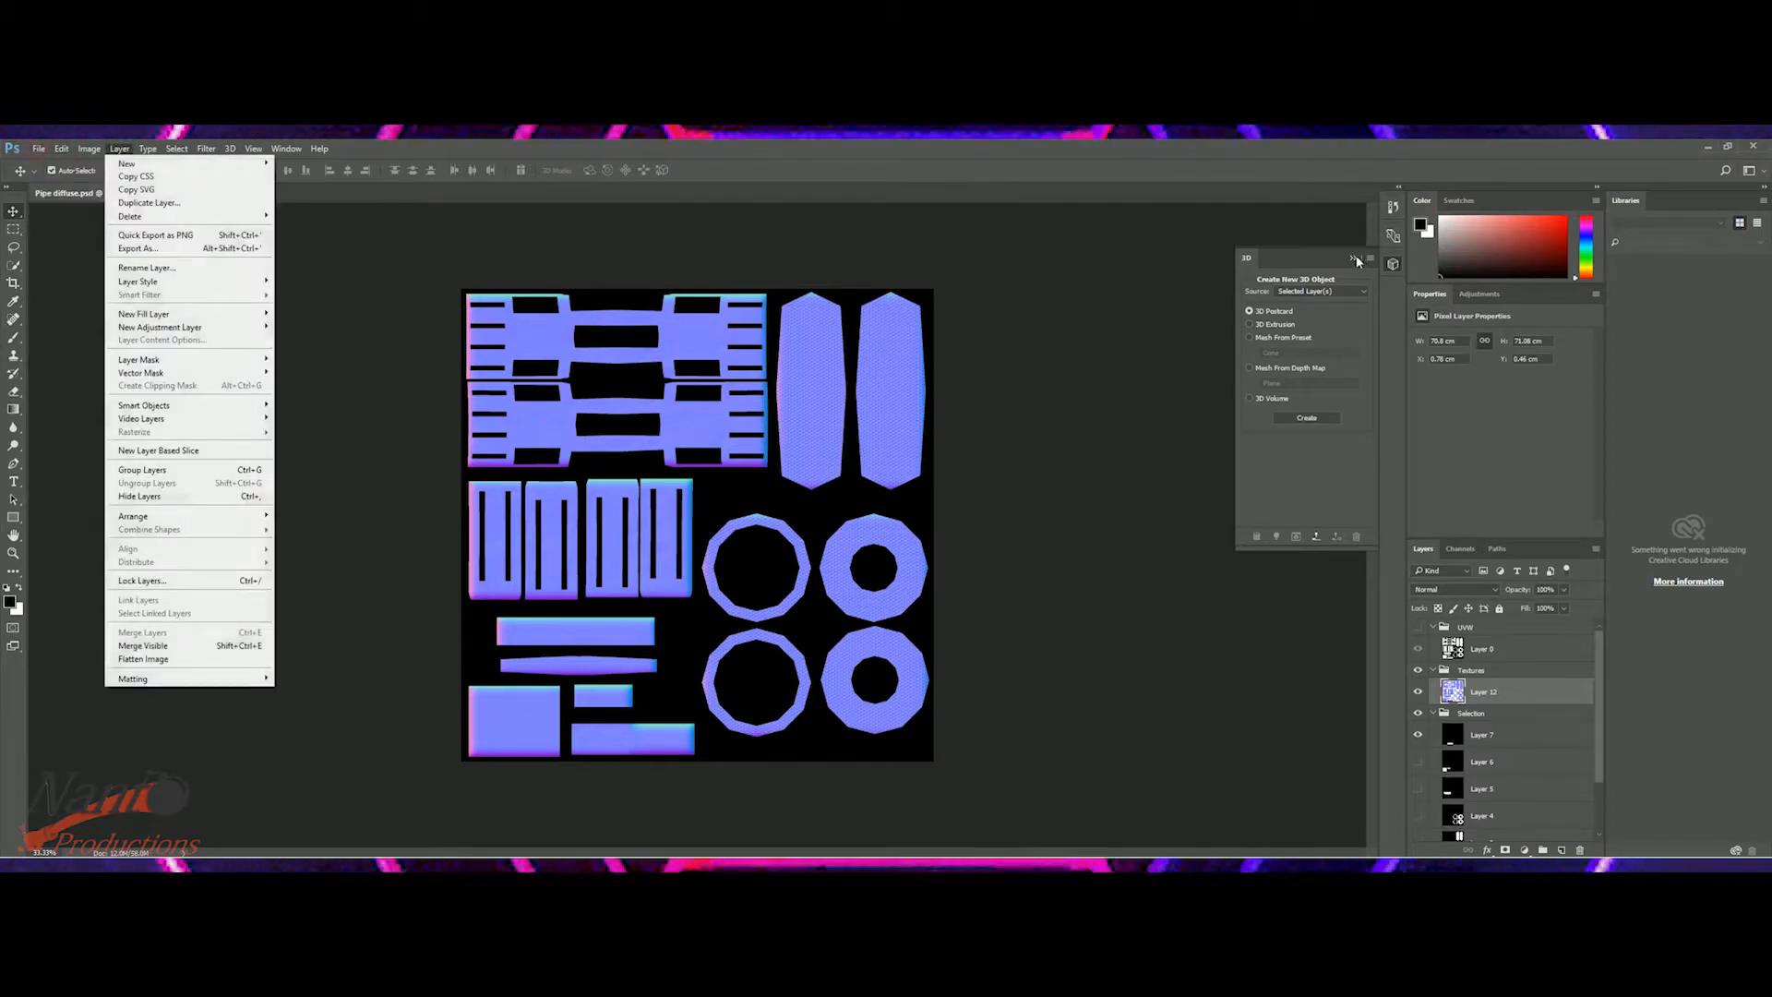
pyautogui.click(1369, 237)
pyautogui.click(1392, 206)
pyautogui.click(1301, 228)
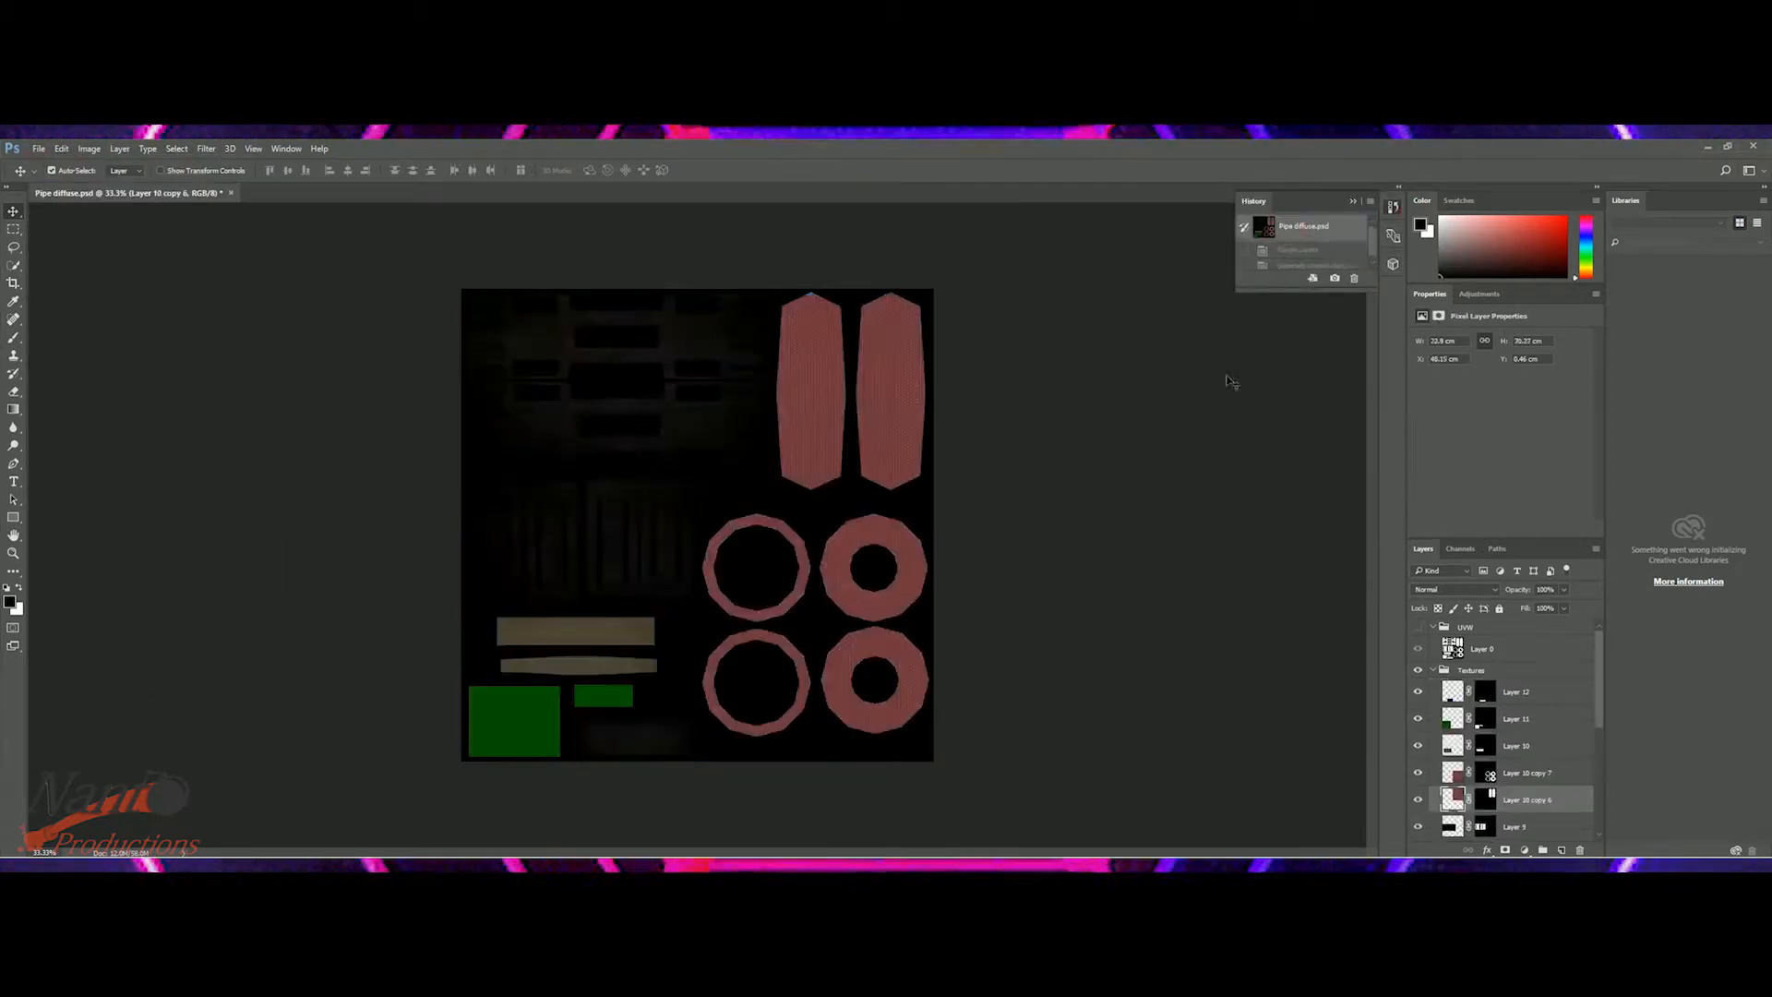
# - Select the restored texture layers from Layer 12 to Layer 8 and merge them into a single layer again
pyautogui.click(1477, 700)
pyautogui.scroll(-1, 1467, 738)
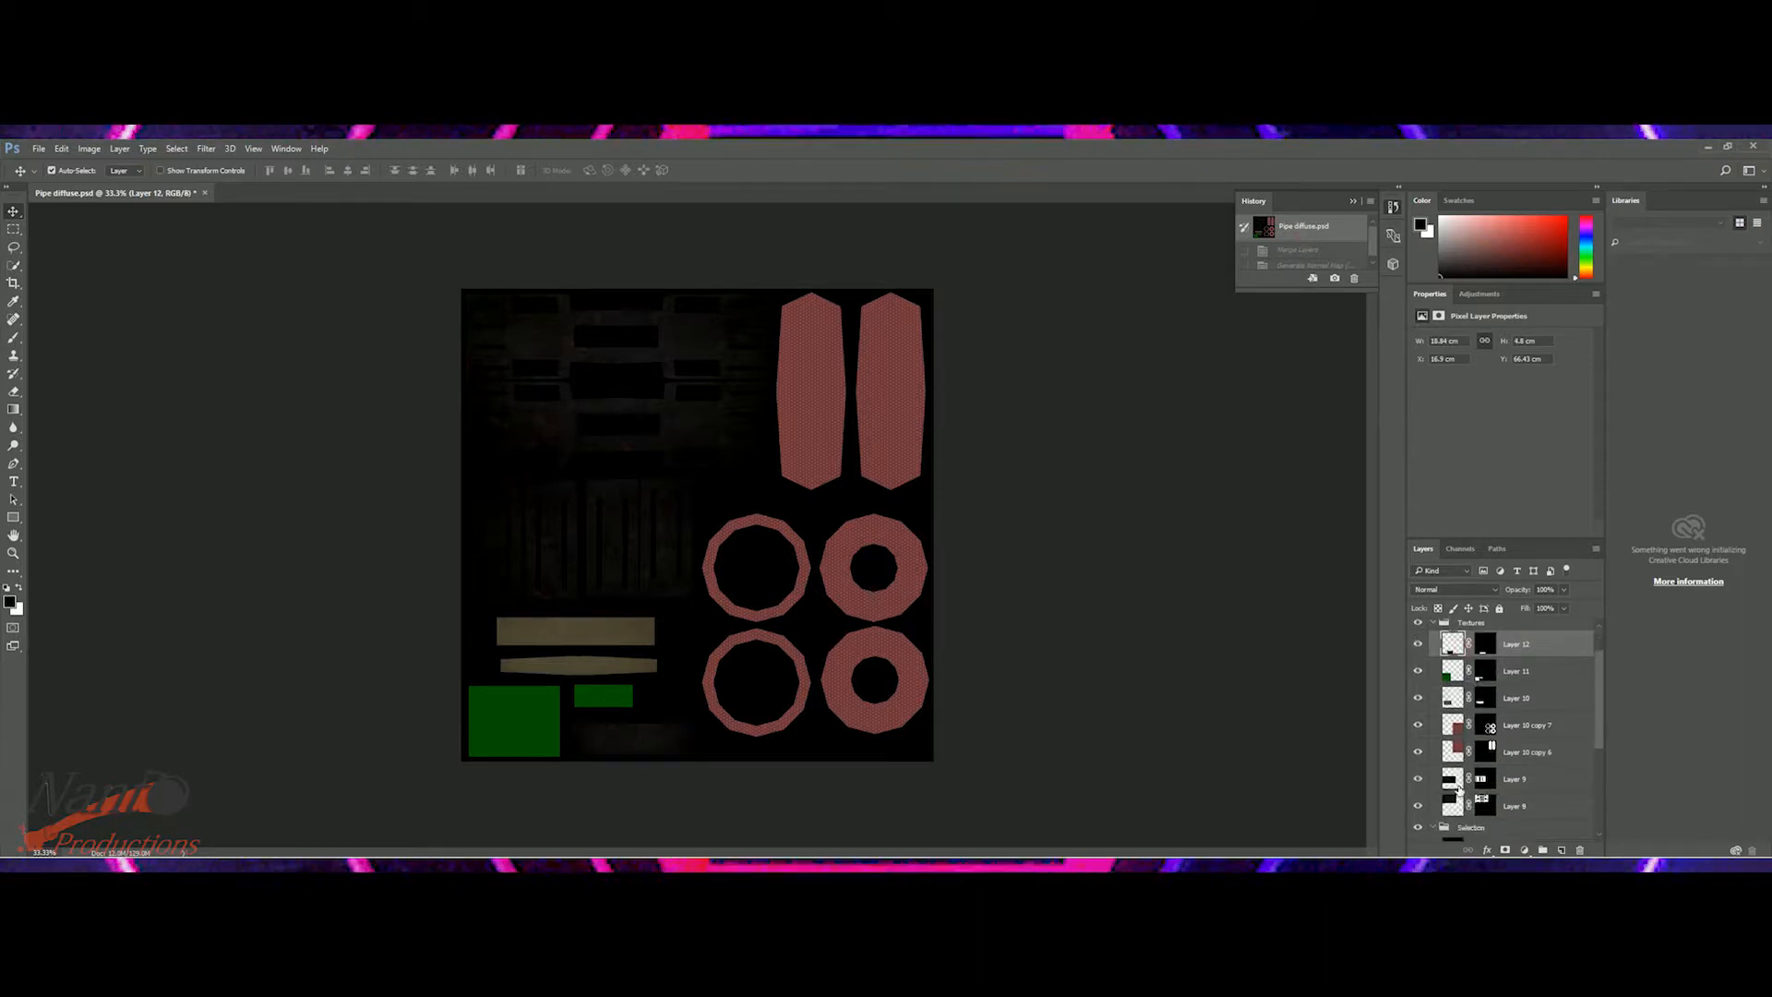
pyautogui.keyDown('shift'); pyautogui.click(1455, 797); pyautogui.keyUp('shift')
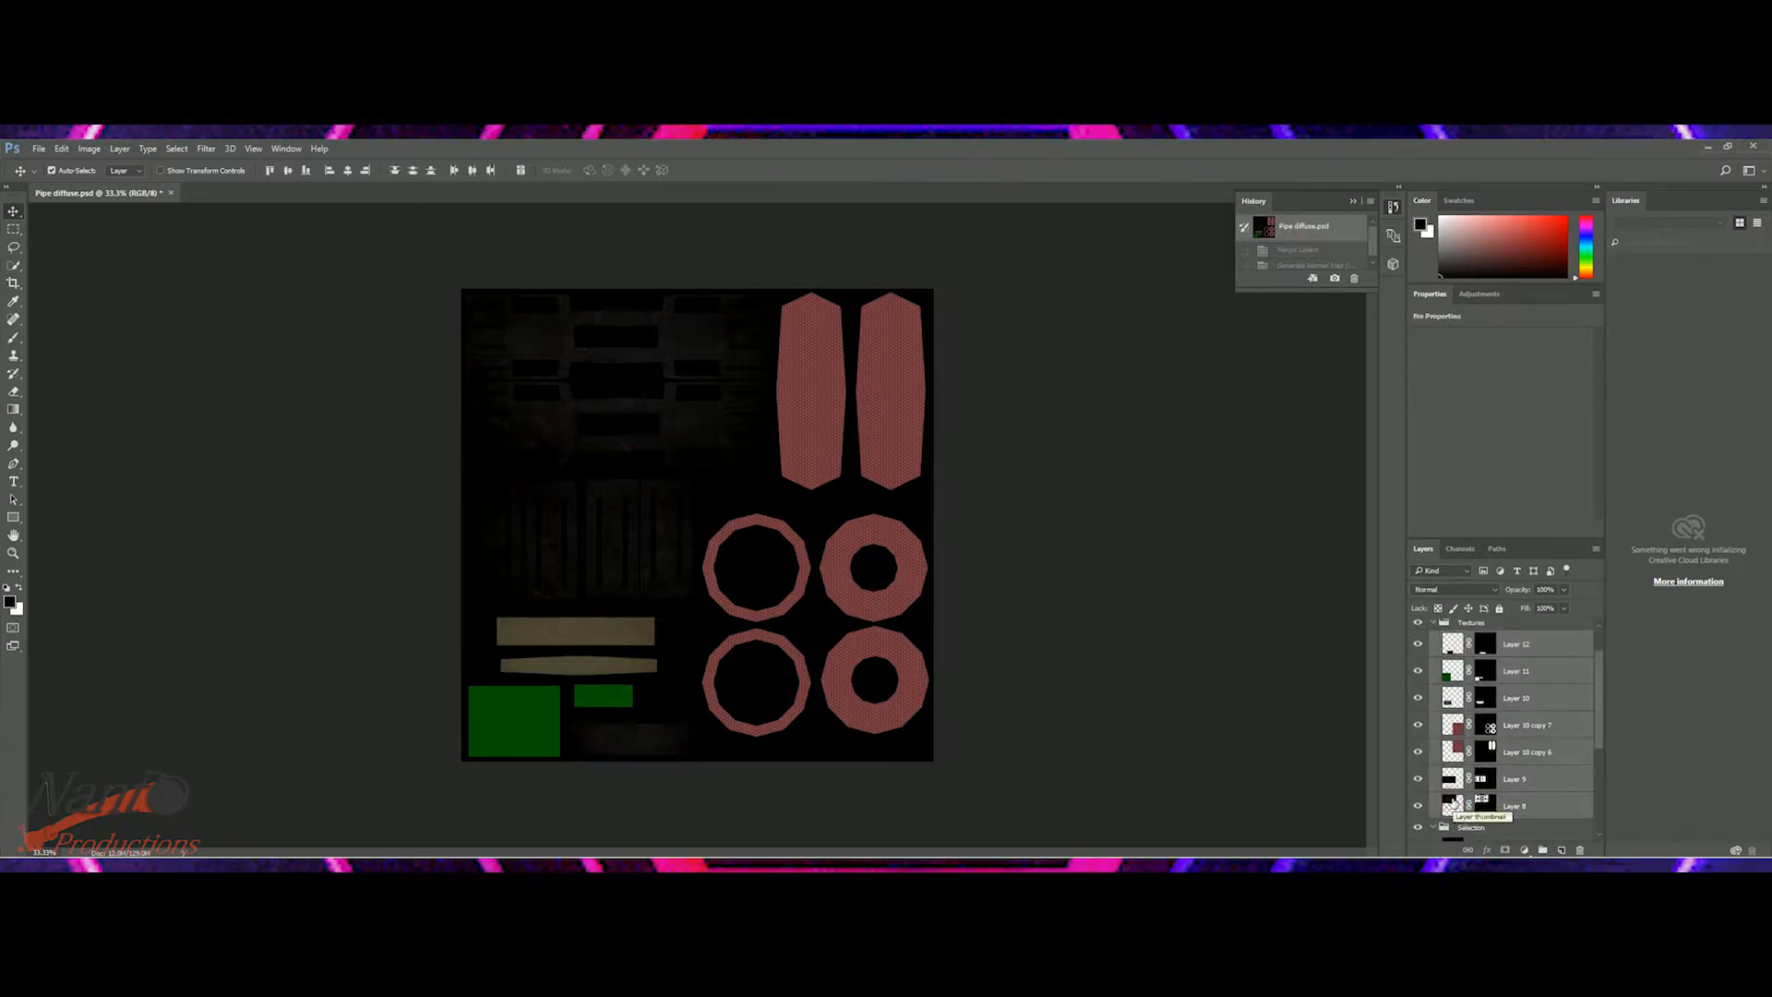
pyautogui.rightClick(1451, 757)
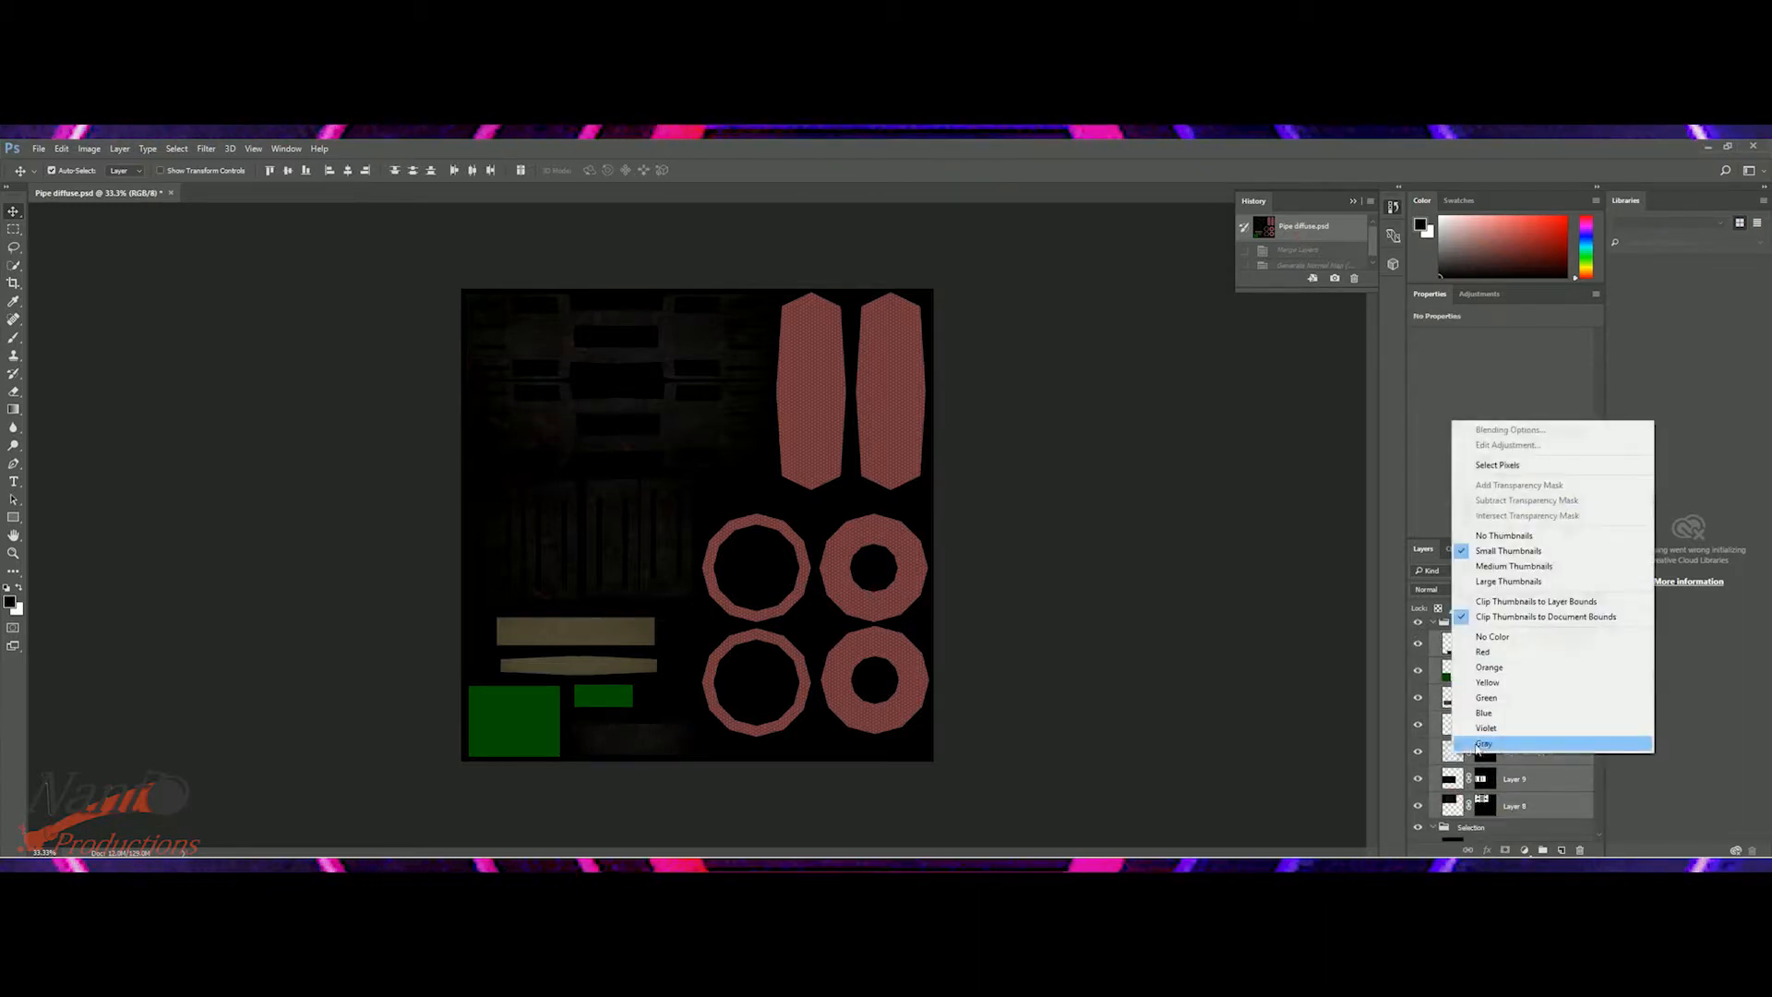
pyautogui.rightClick(1431, 726)
pyautogui.click(1480, 642)
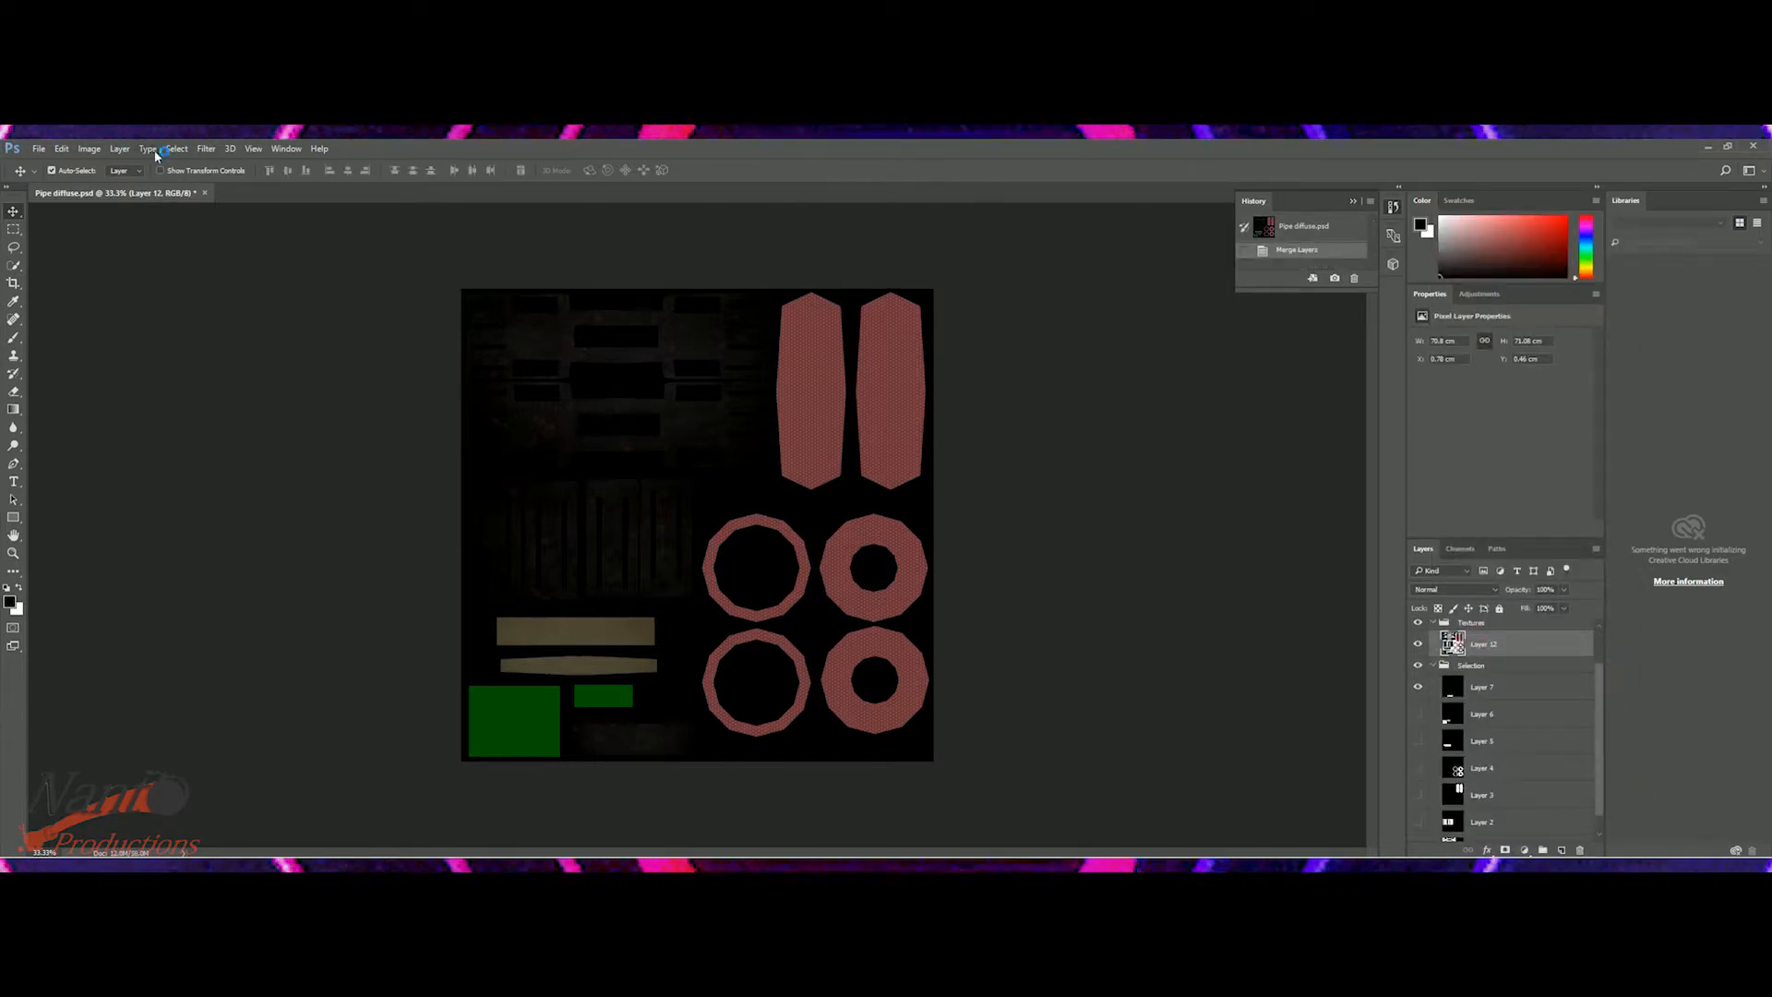
# - Invert the colours of the merged texture layer and desaturate it to greyscale
pyautogui.click(89, 149)
pyautogui.moveTo(138, 183)
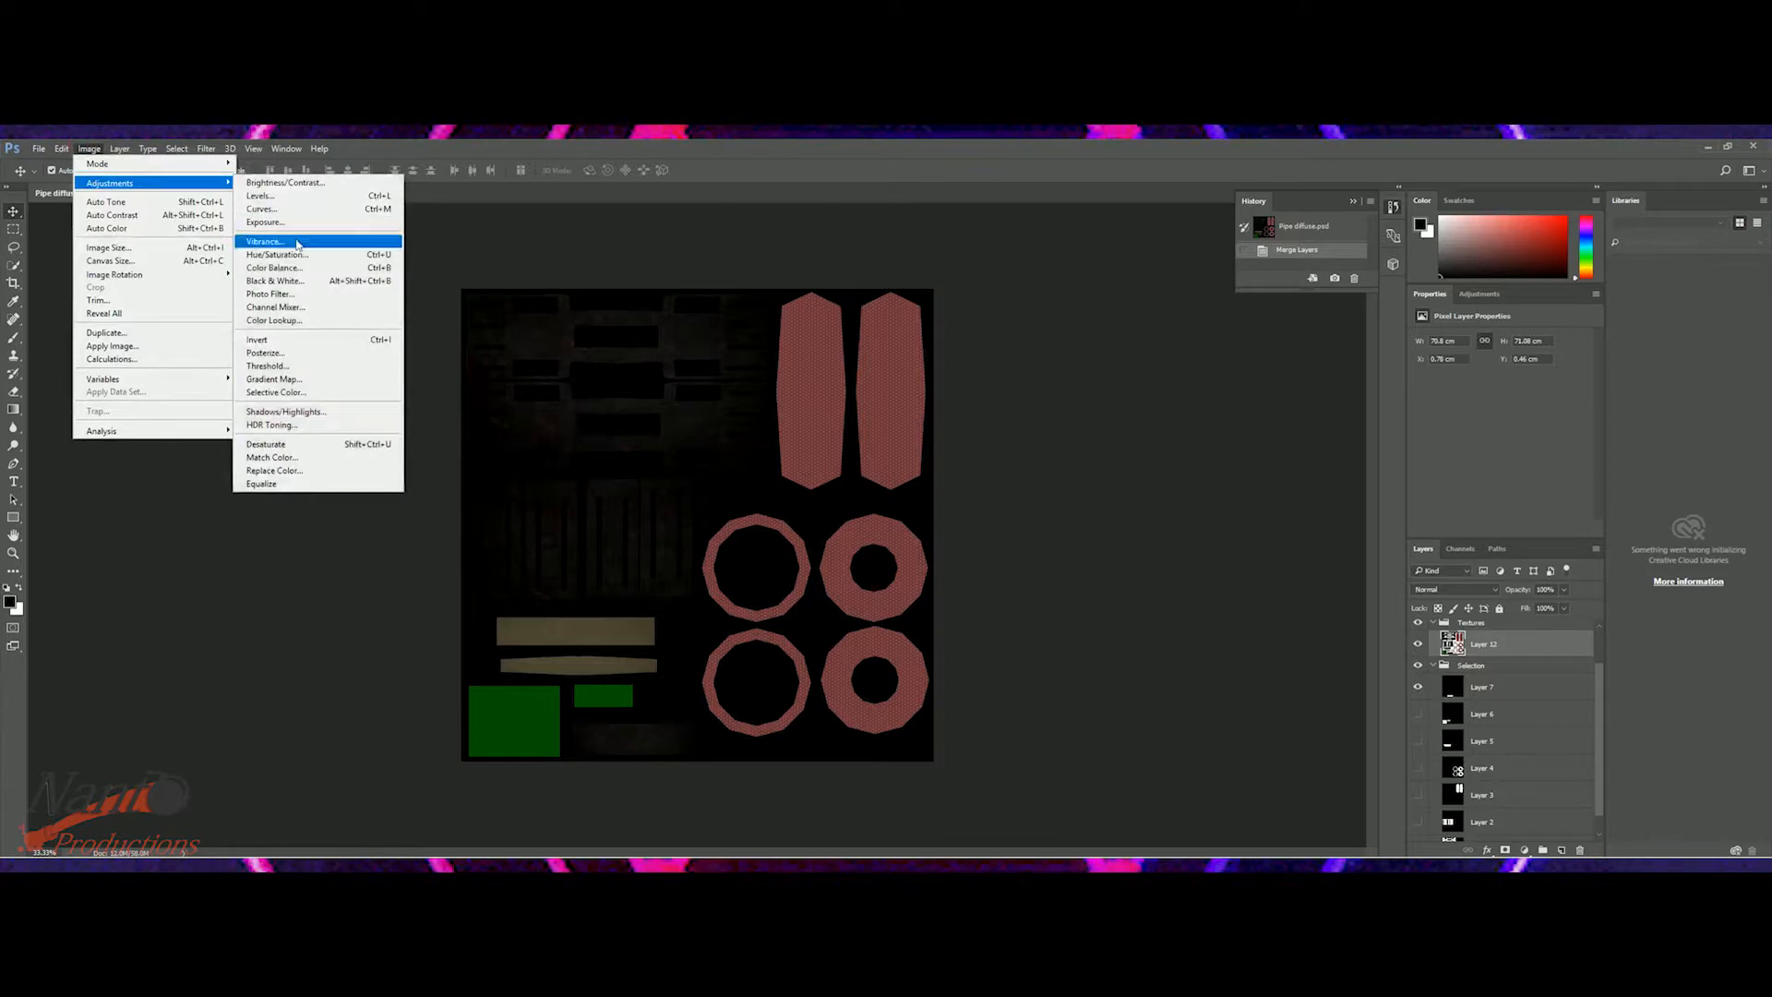
pyautogui.click(289, 345)
pyautogui.click(90, 150)
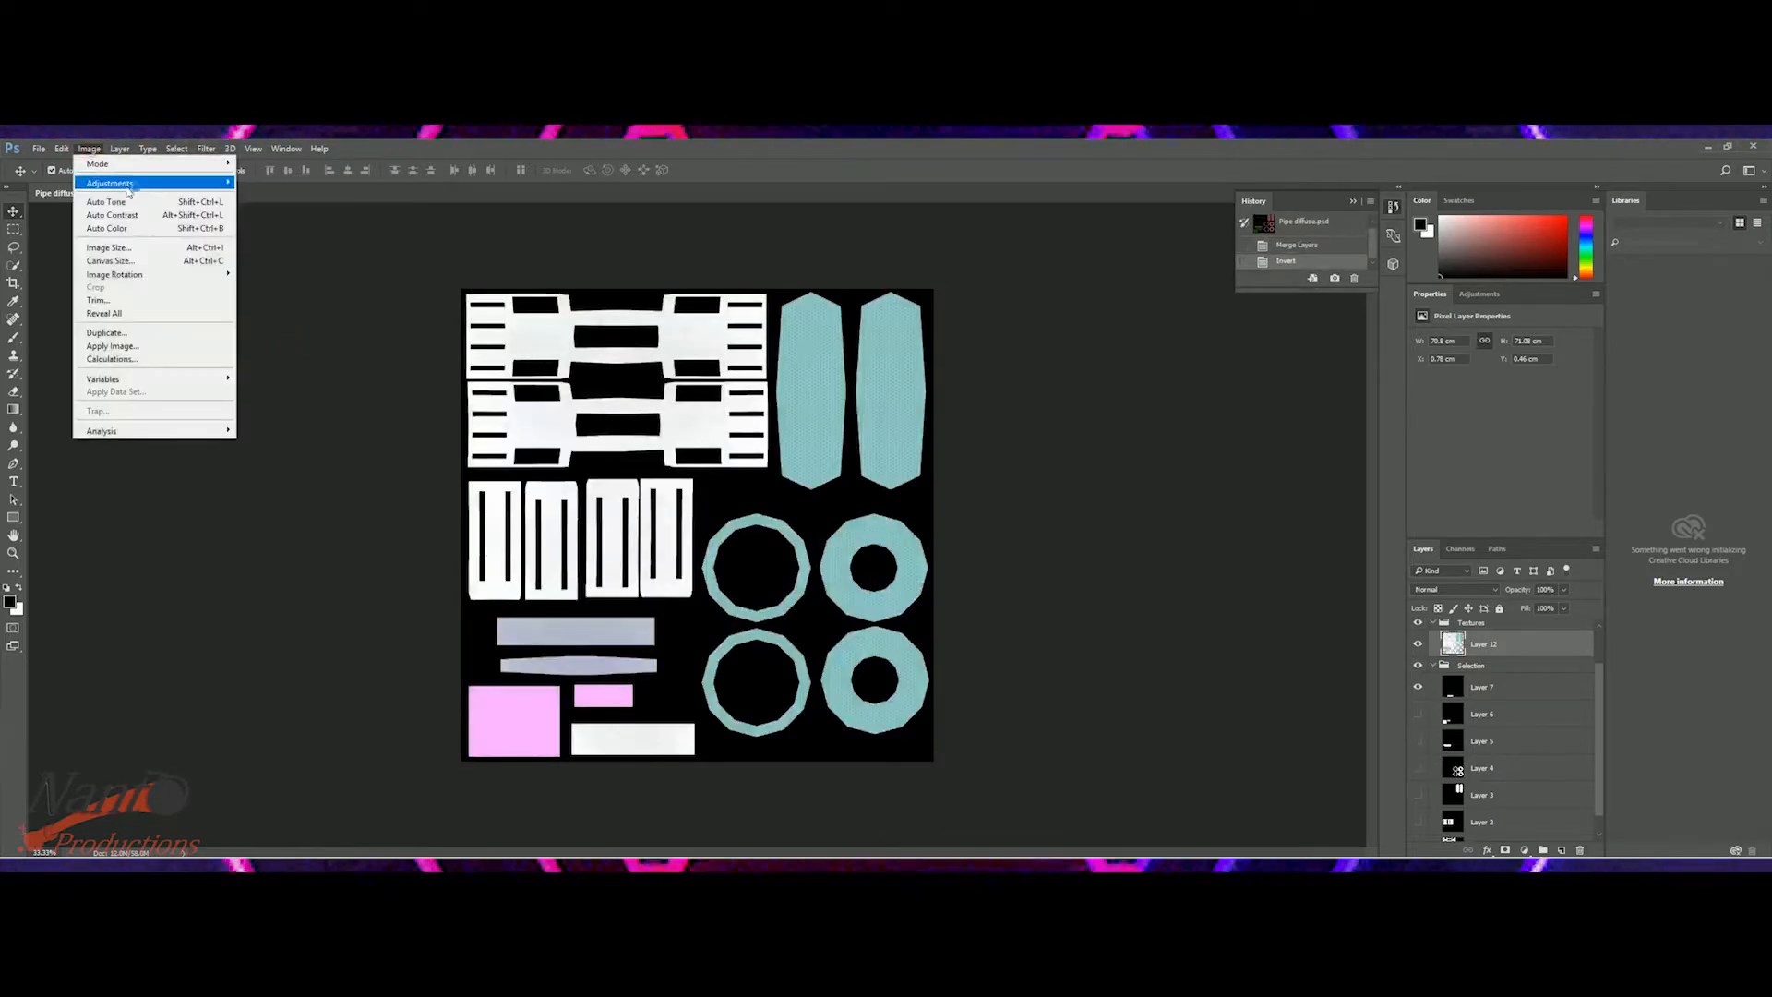
pyautogui.moveTo(147, 187)
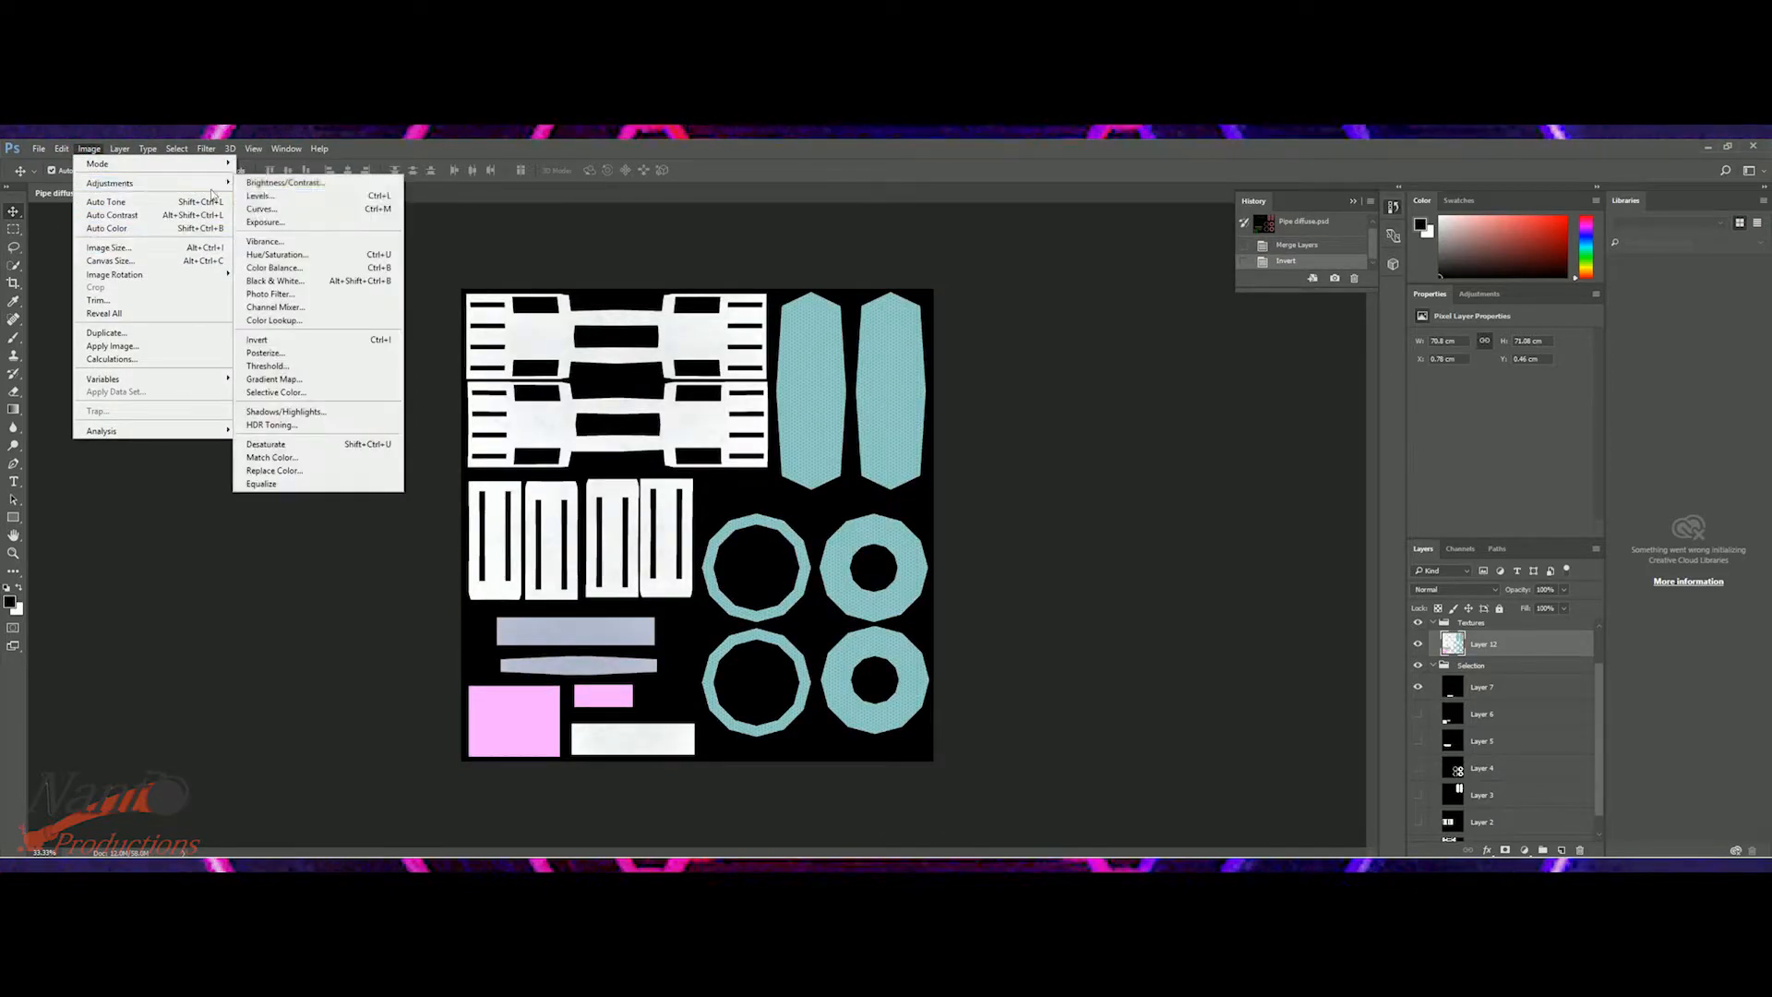
pyautogui.click(266, 444)
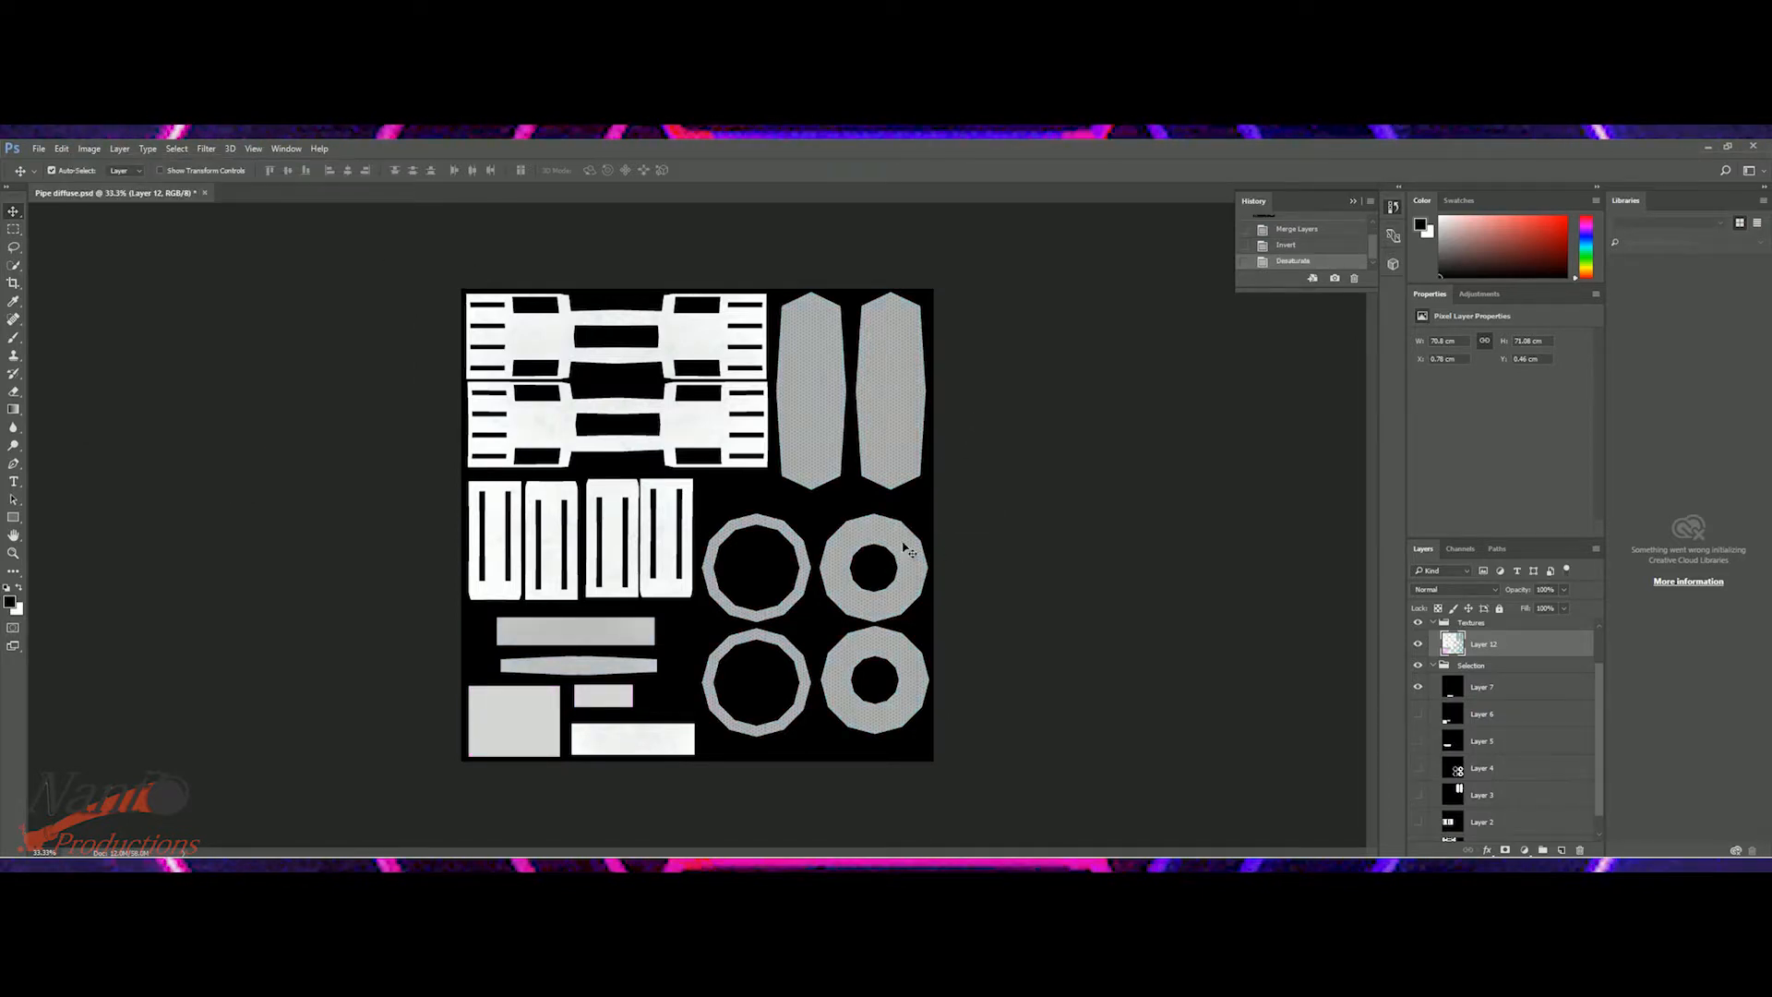
# - Apply a Curves adjustment to the greyscale texture layer, reshaping the curve to bring out stronger contrast in the grunge and hexagon detail
pyautogui.click(91, 149)
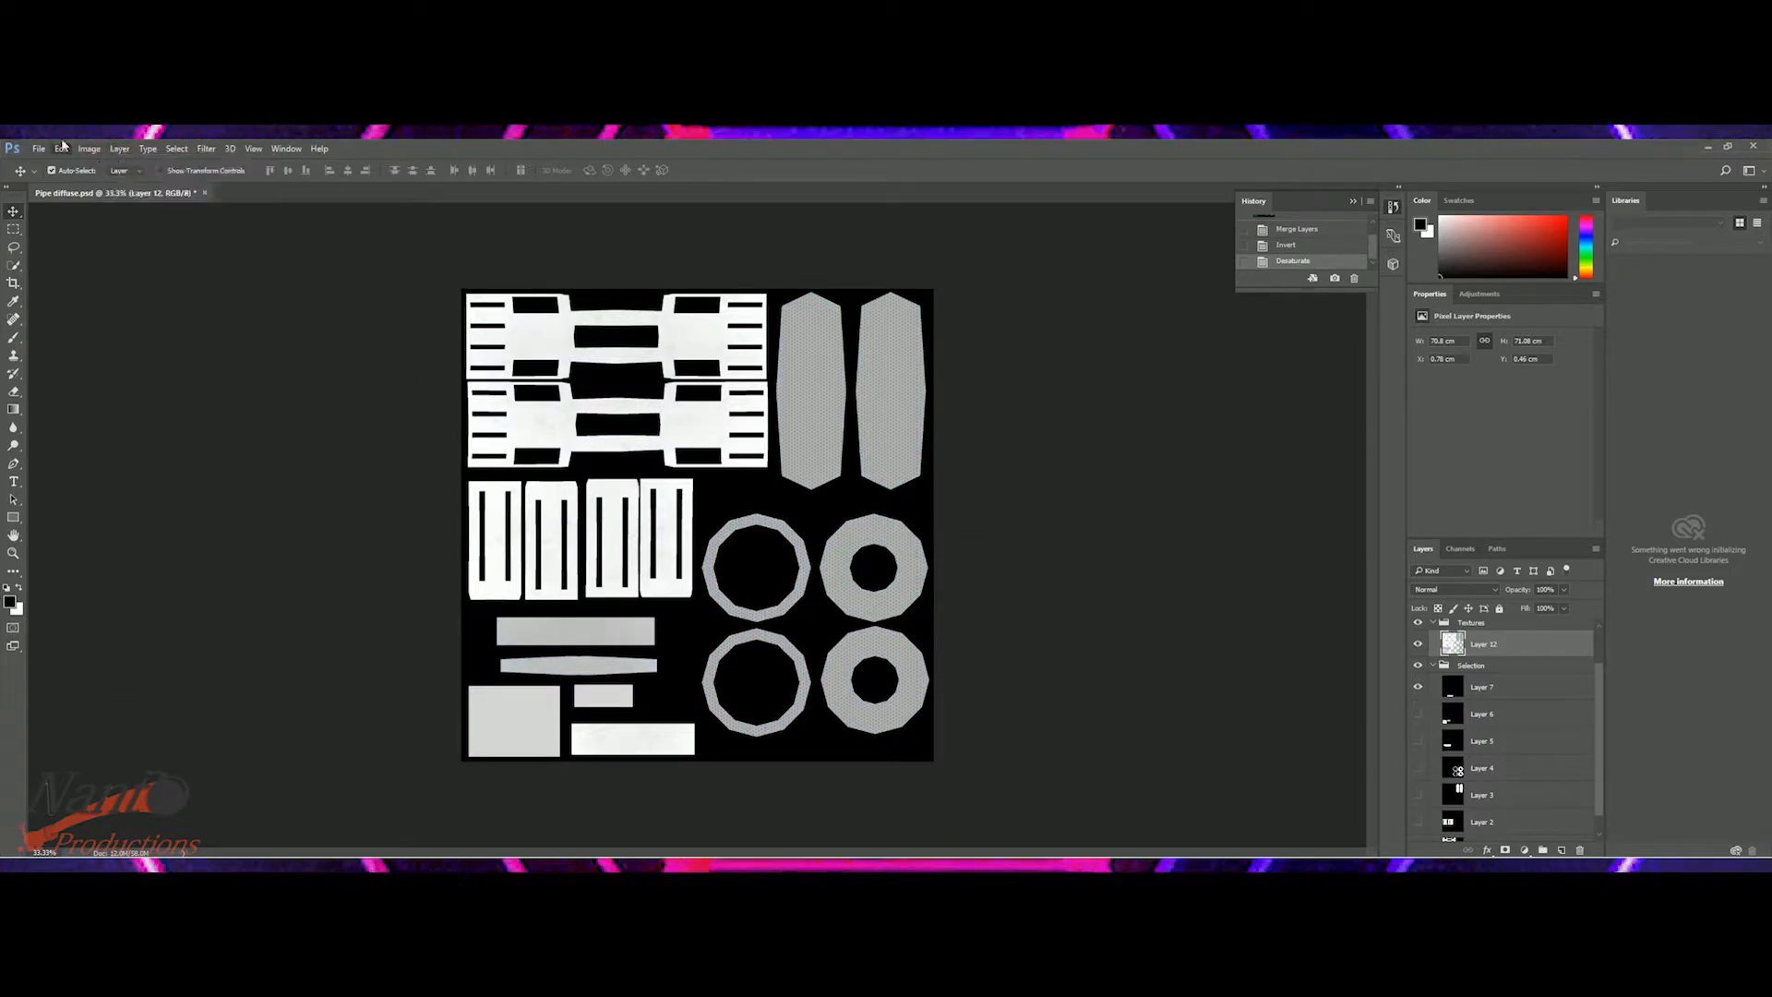
pyautogui.moveTo(147, 182)
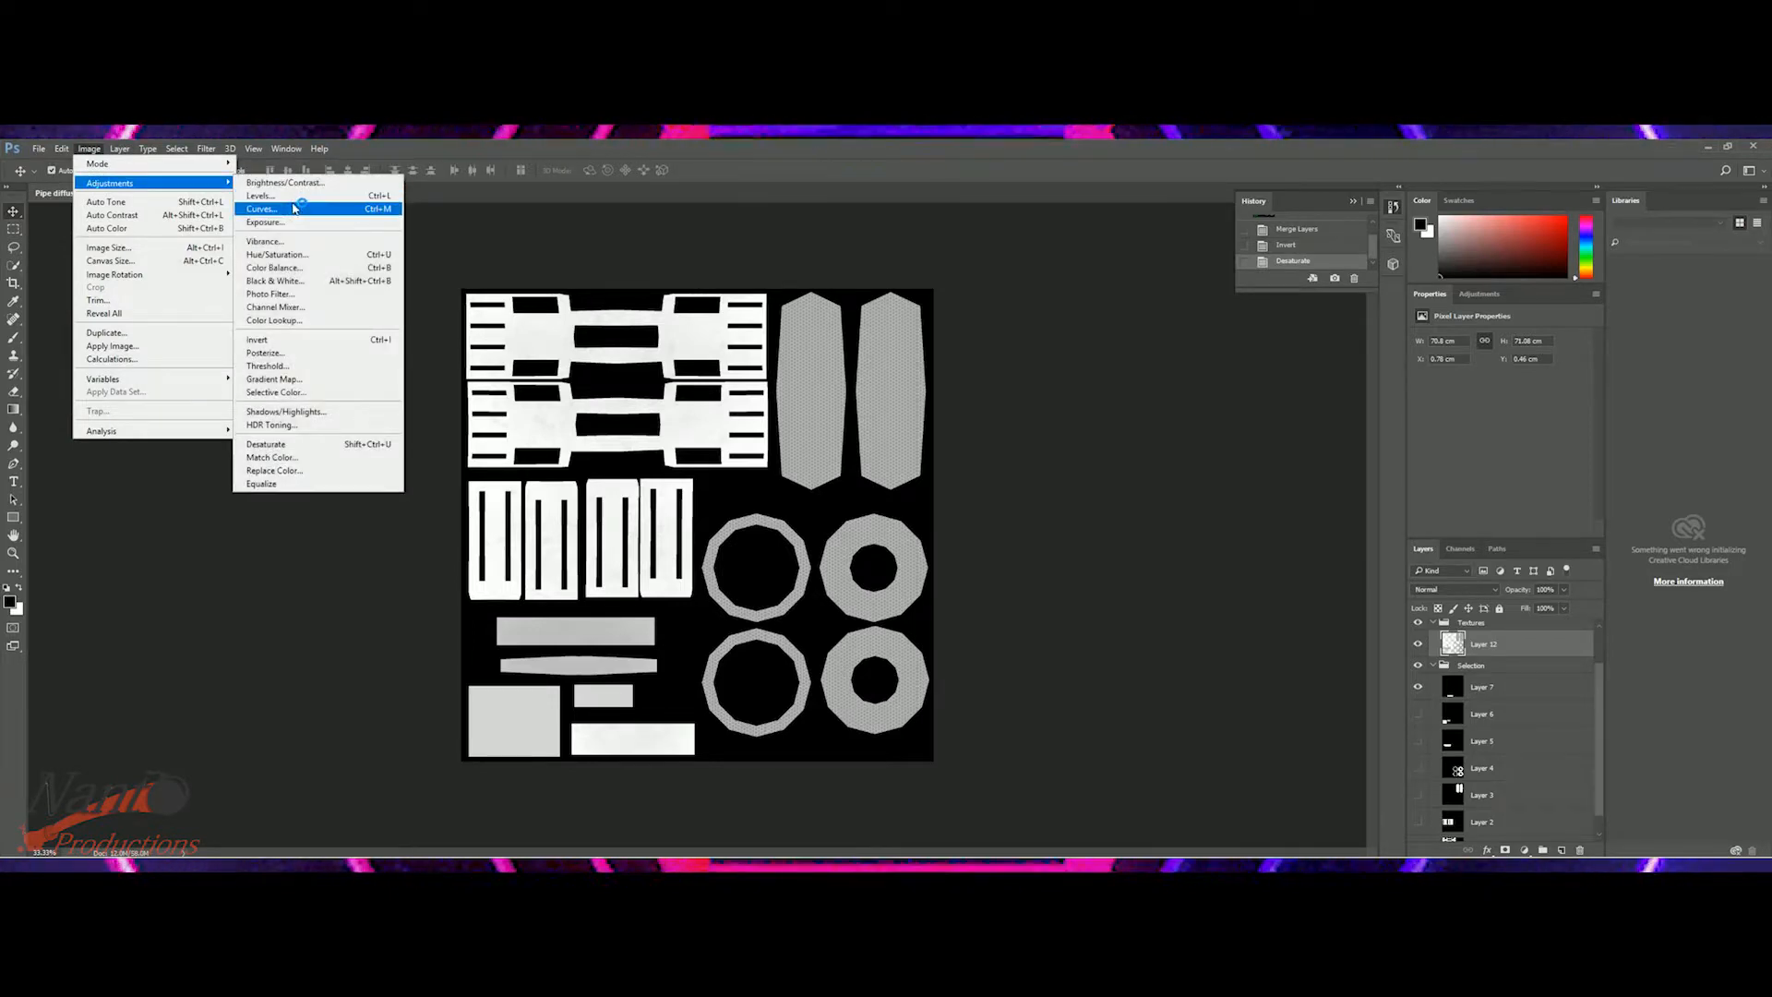
pyautogui.click(294, 211)
pyautogui.moveTo(880, 399); pyautogui.dragTo(876, 443)
pyautogui.moveTo(840, 515); pyautogui.dragTo(836, 399)
pyautogui.click(1063, 313)
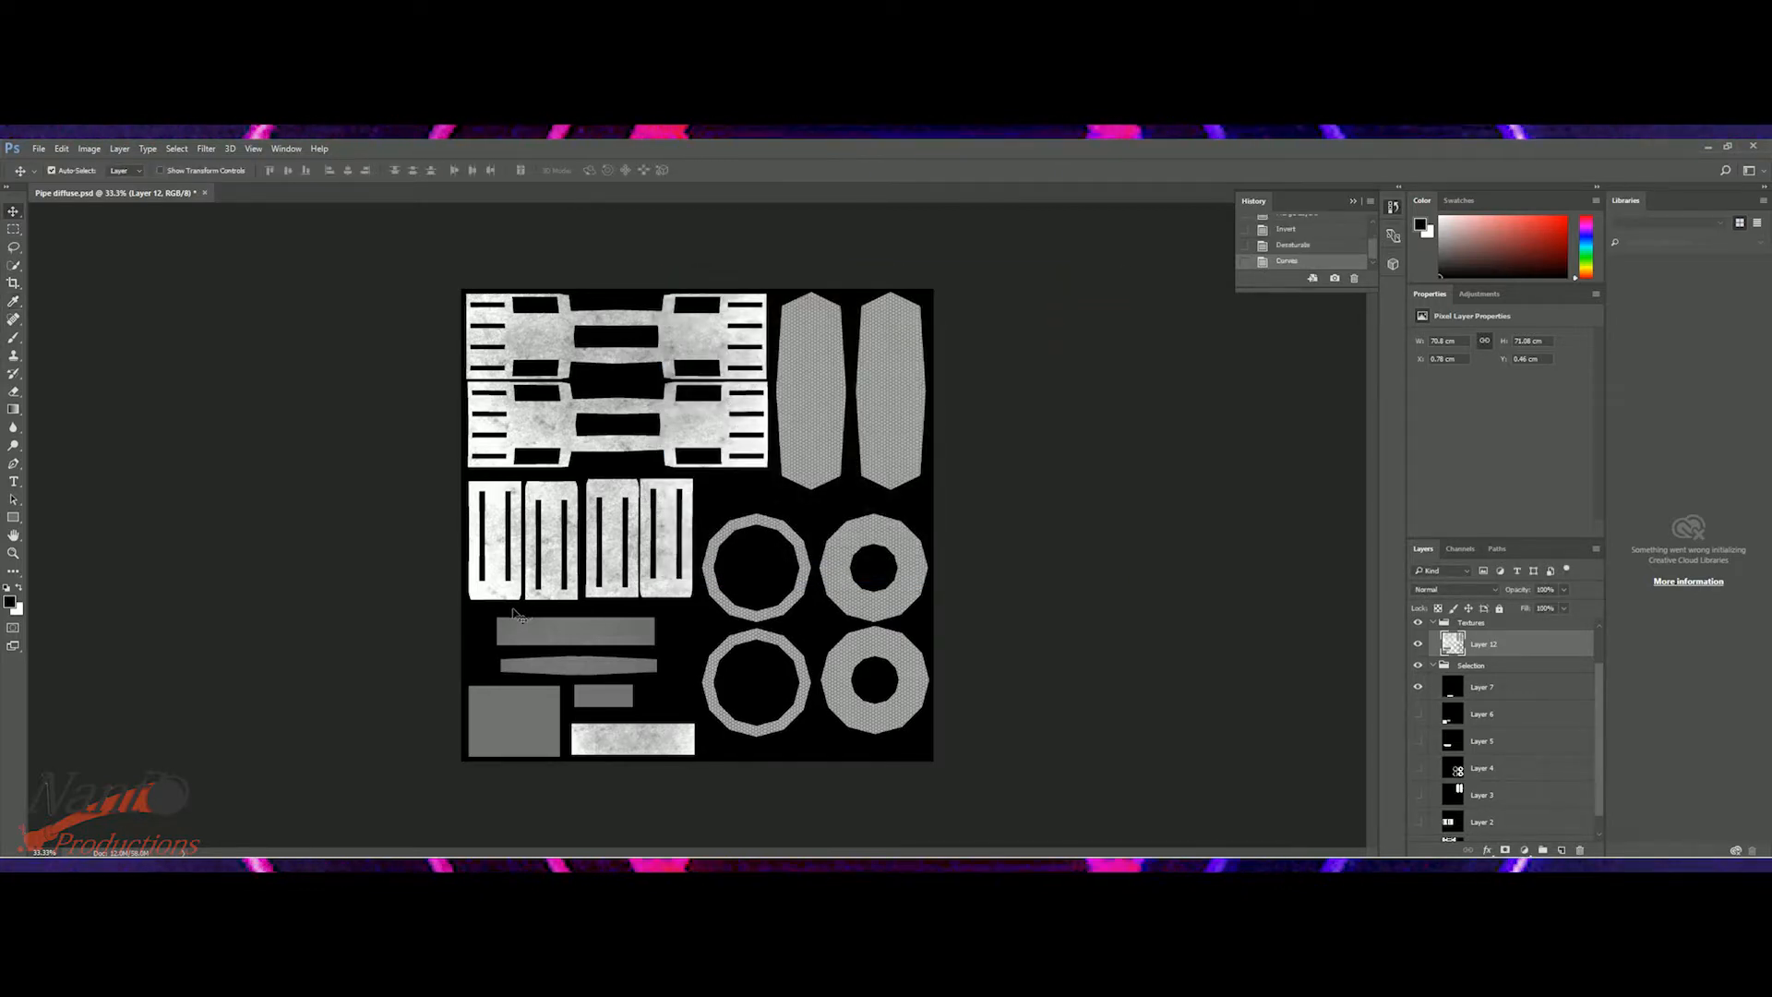
# - Save the greyscale texture as a 24-bit BMP, overwriting the existing Pipe Spec file in the Pipe tutorial stuff folder
pyautogui.click(39, 149)
pyautogui.click(61, 306)
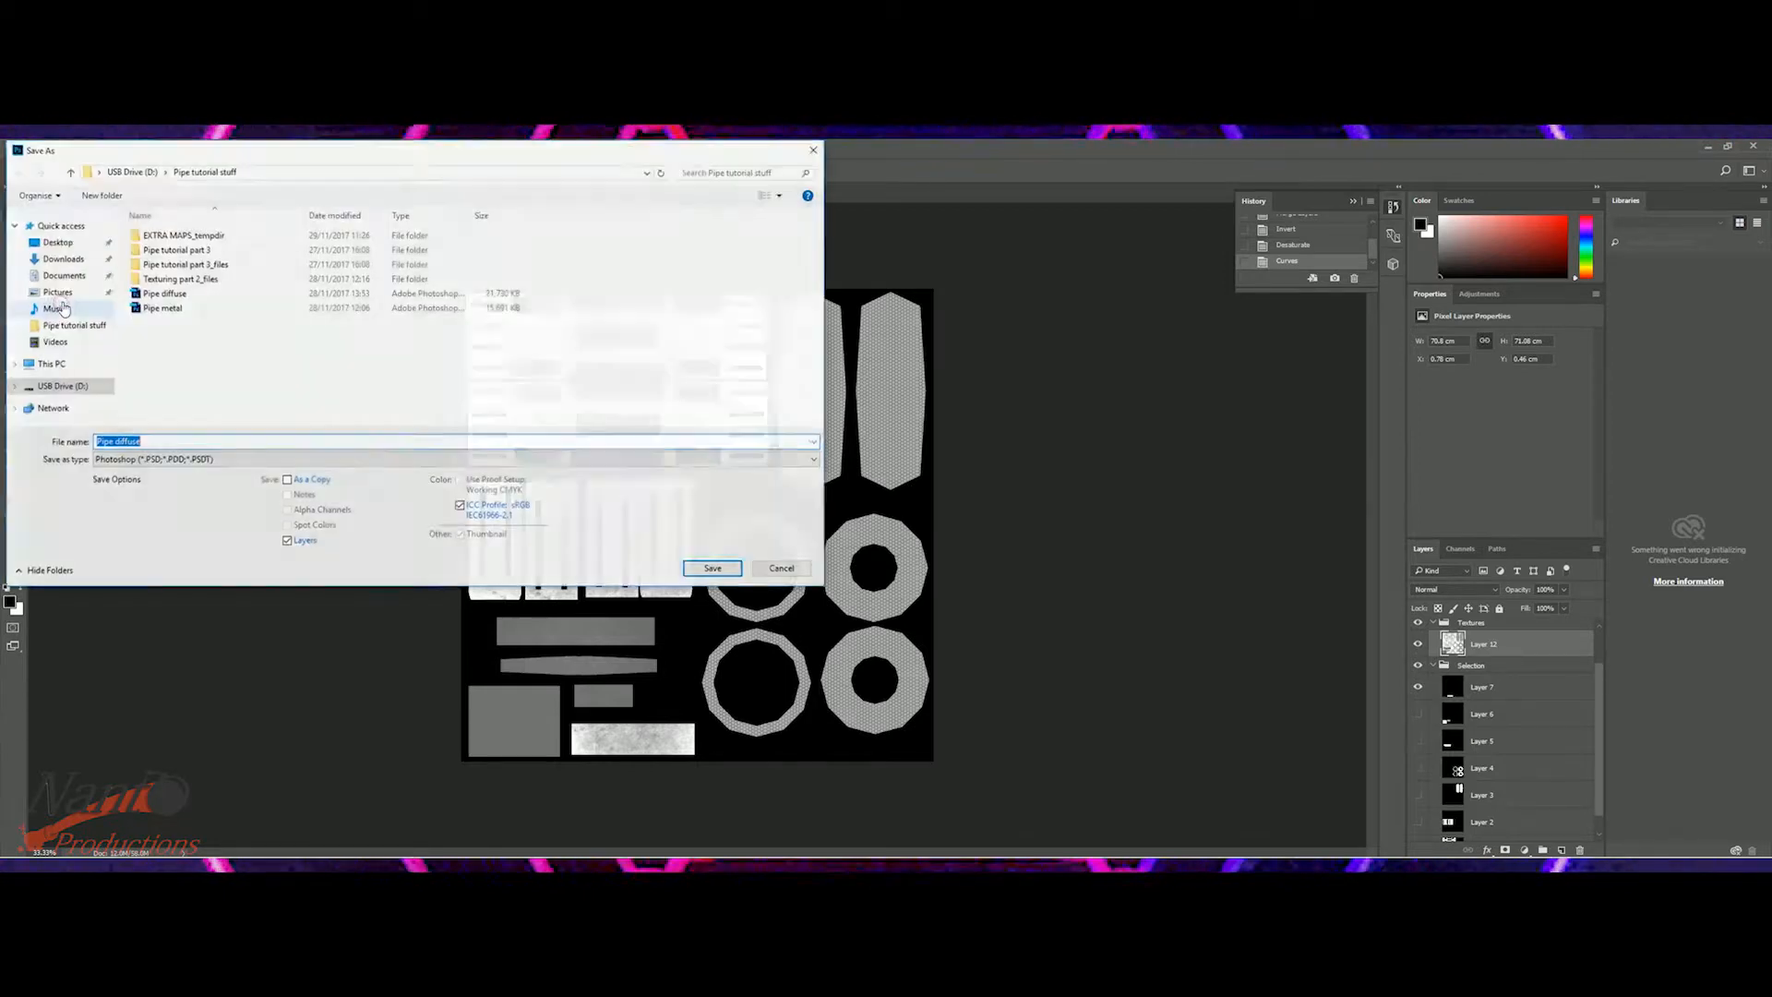
pyautogui.click(152, 458)
pyautogui.click(155, 490)
pyautogui.doubleClick(162, 337)
pyautogui.click(918, 505)
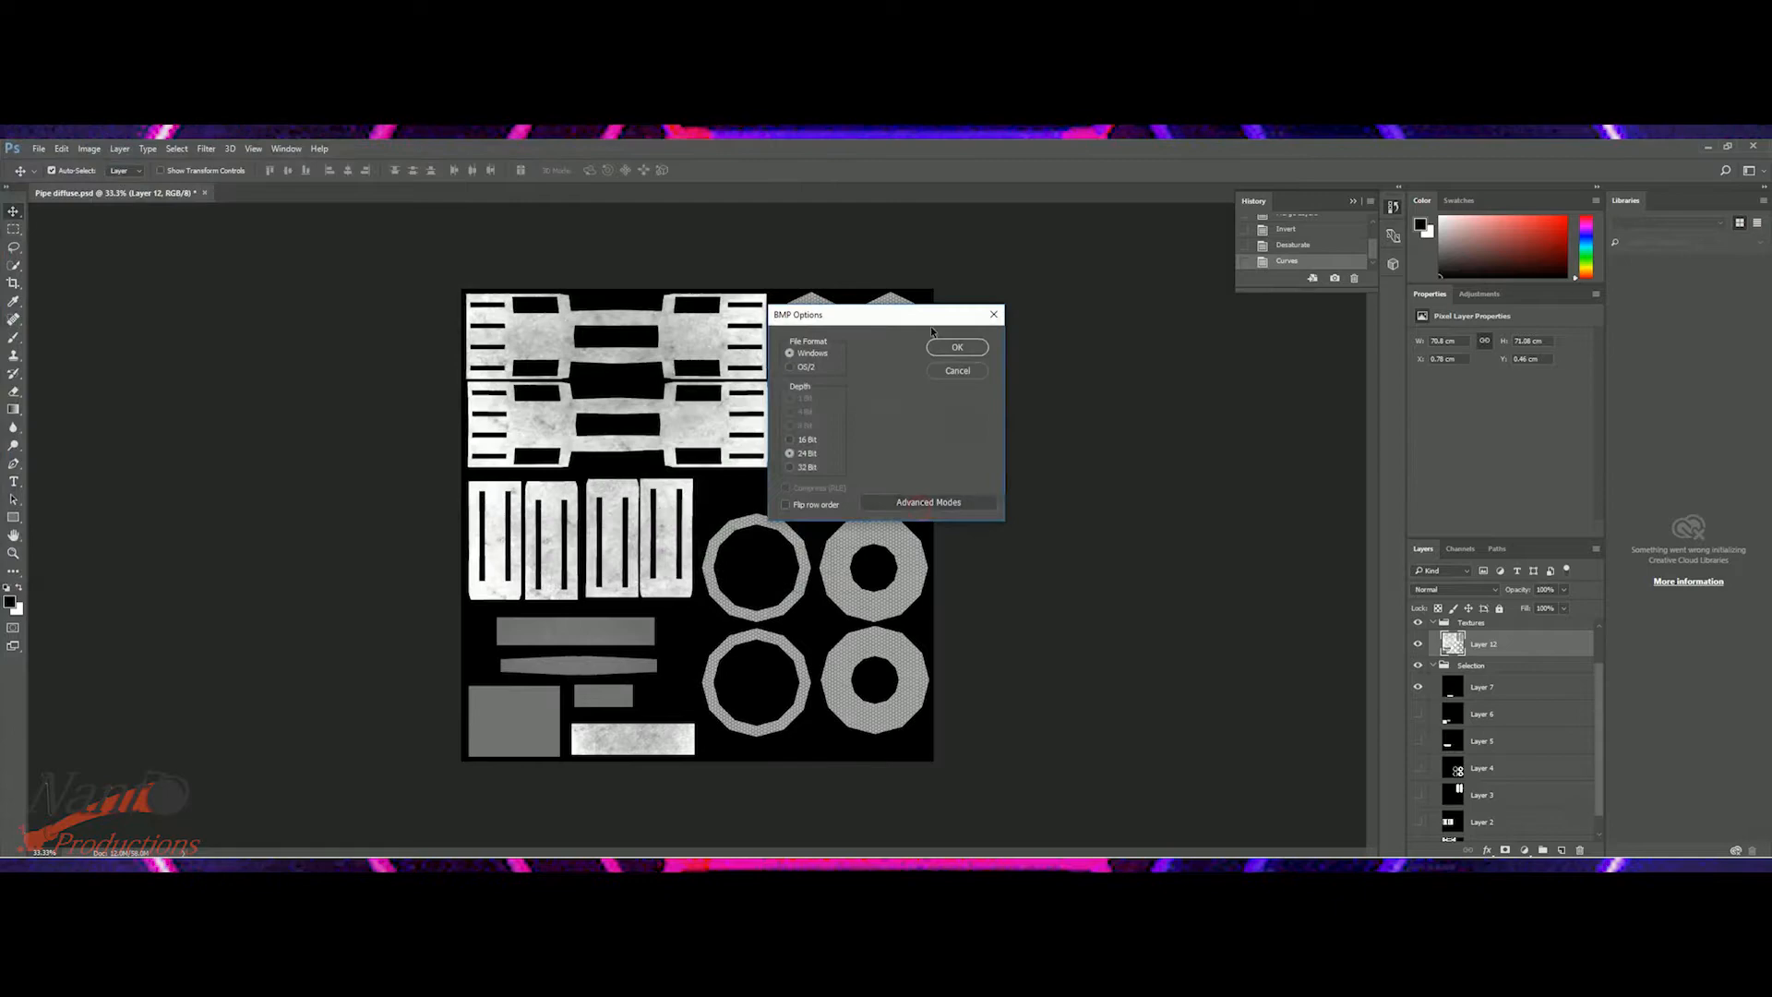
pyautogui.click(950, 348)
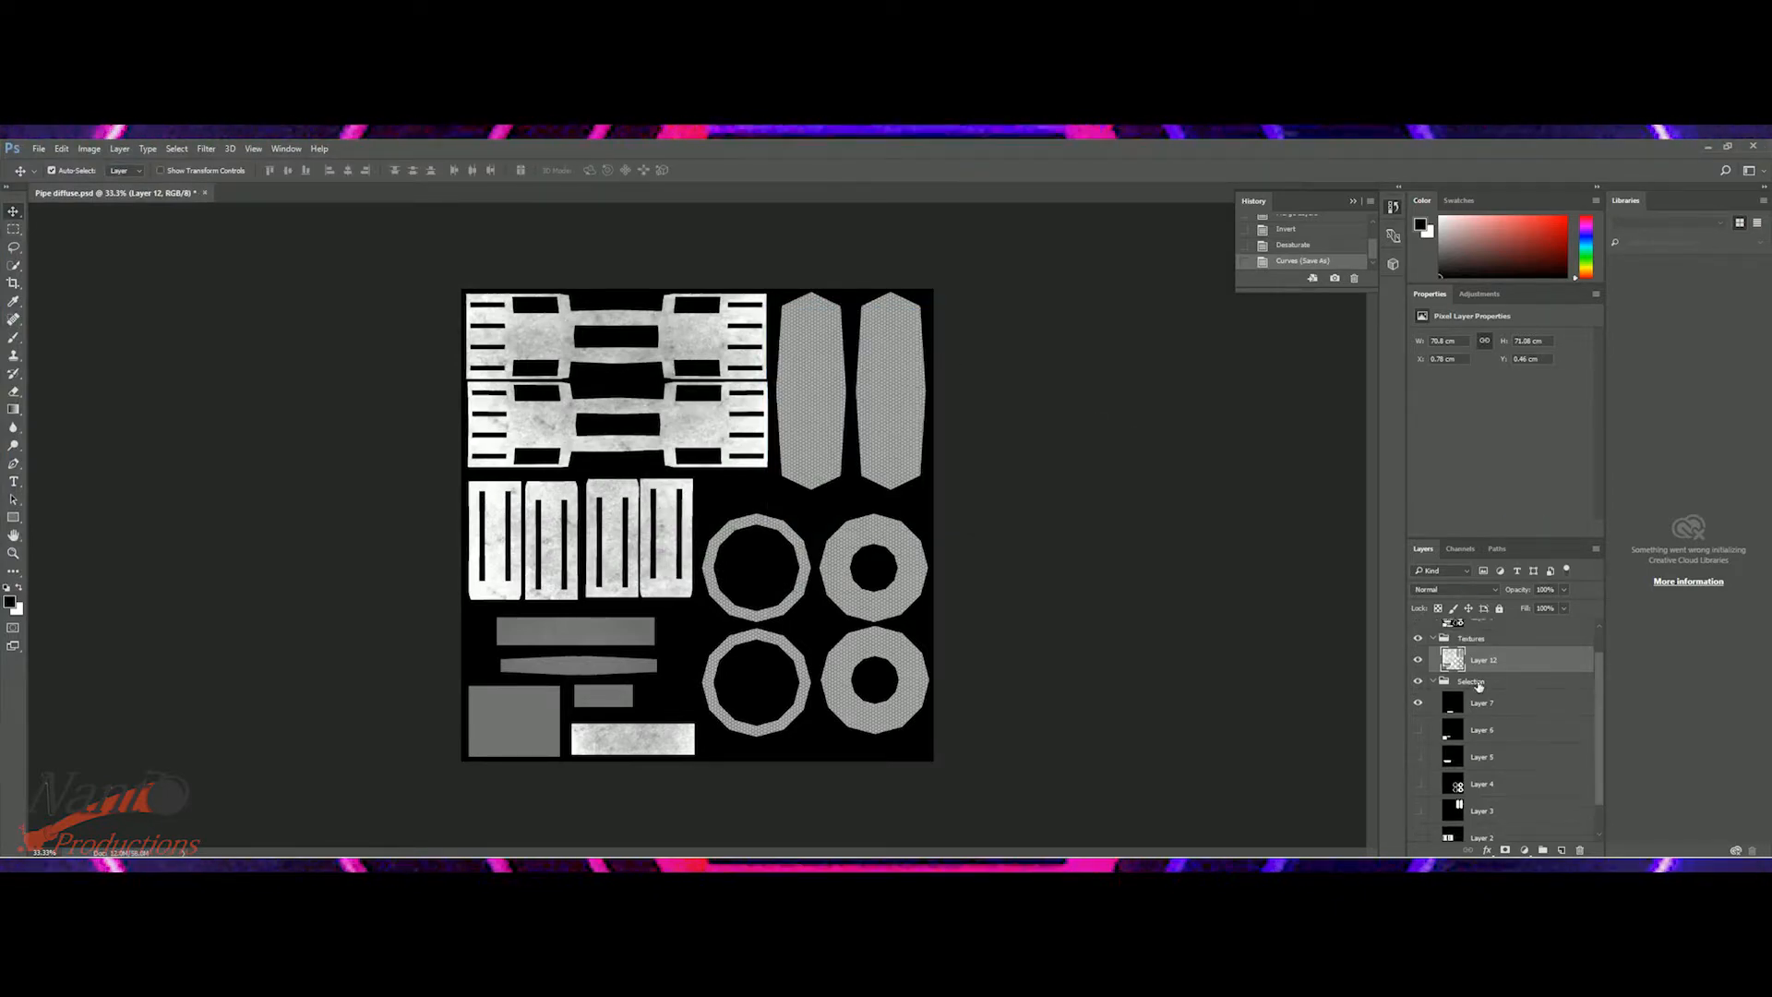
# - Revert the document to the opened Pipe diffuse.psd state in the history to restore the separate masked texture layers
pyautogui.scroll(2, 1476, 690)
pyautogui.scroll(2, 1316, 251)
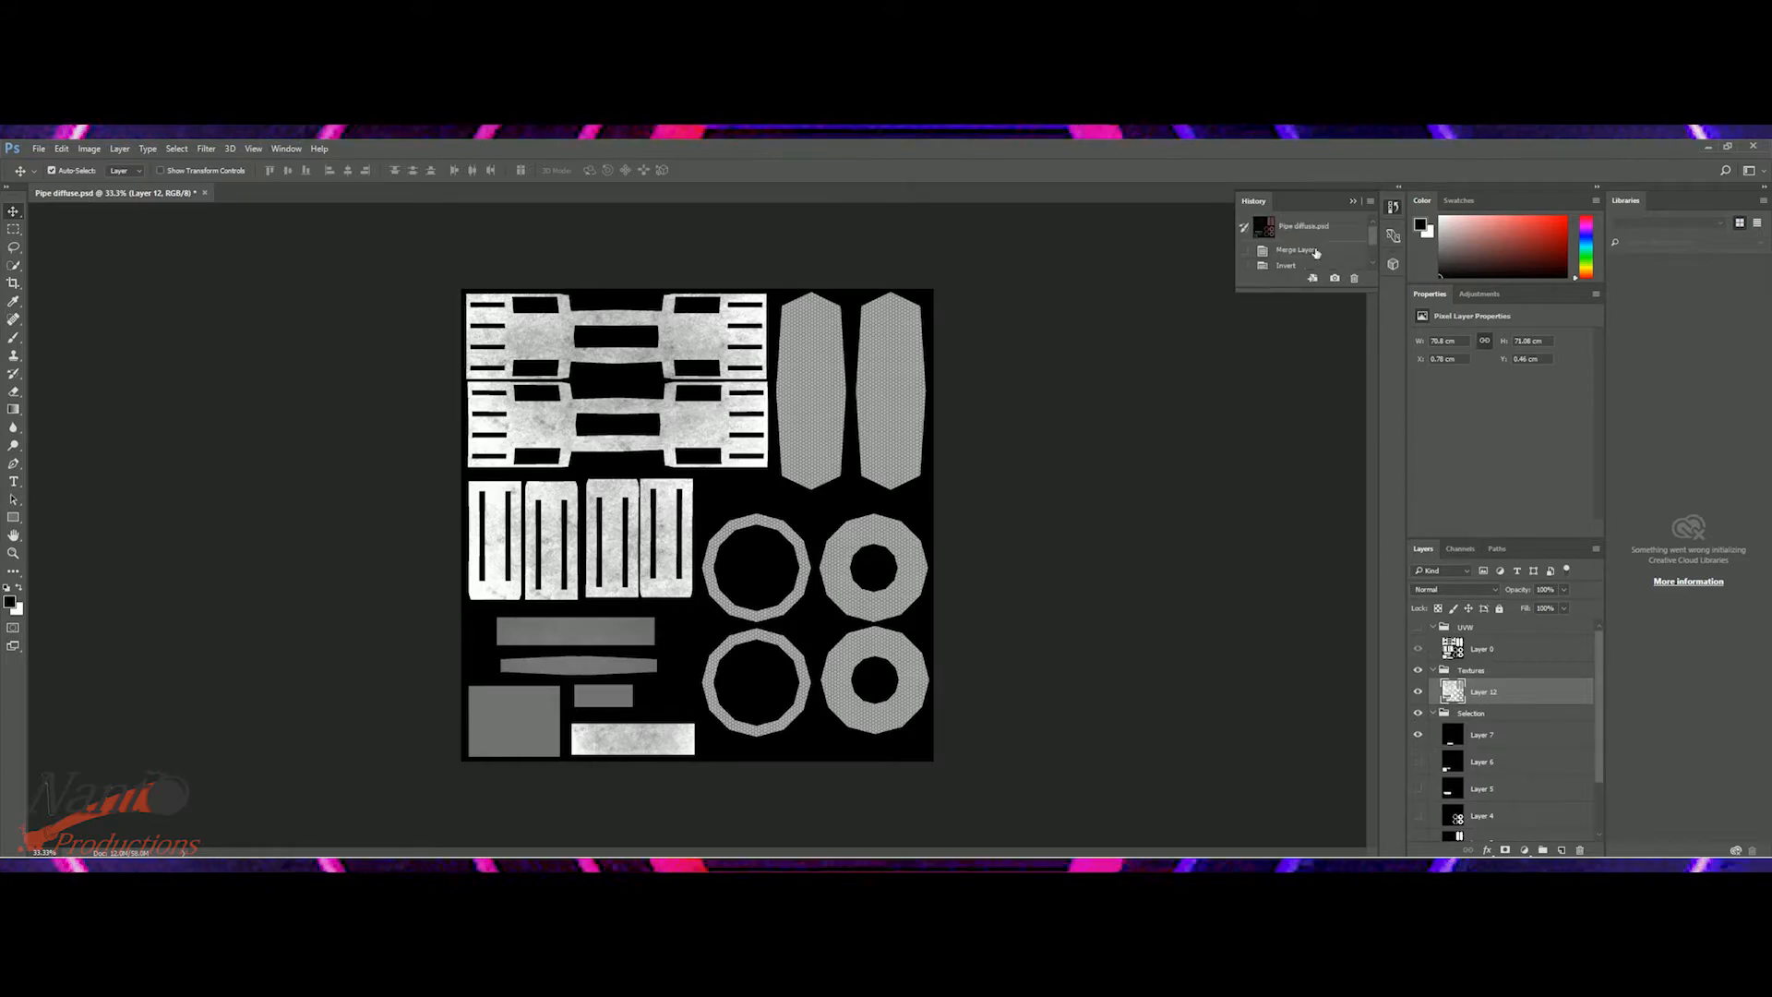
pyautogui.click(1314, 238)
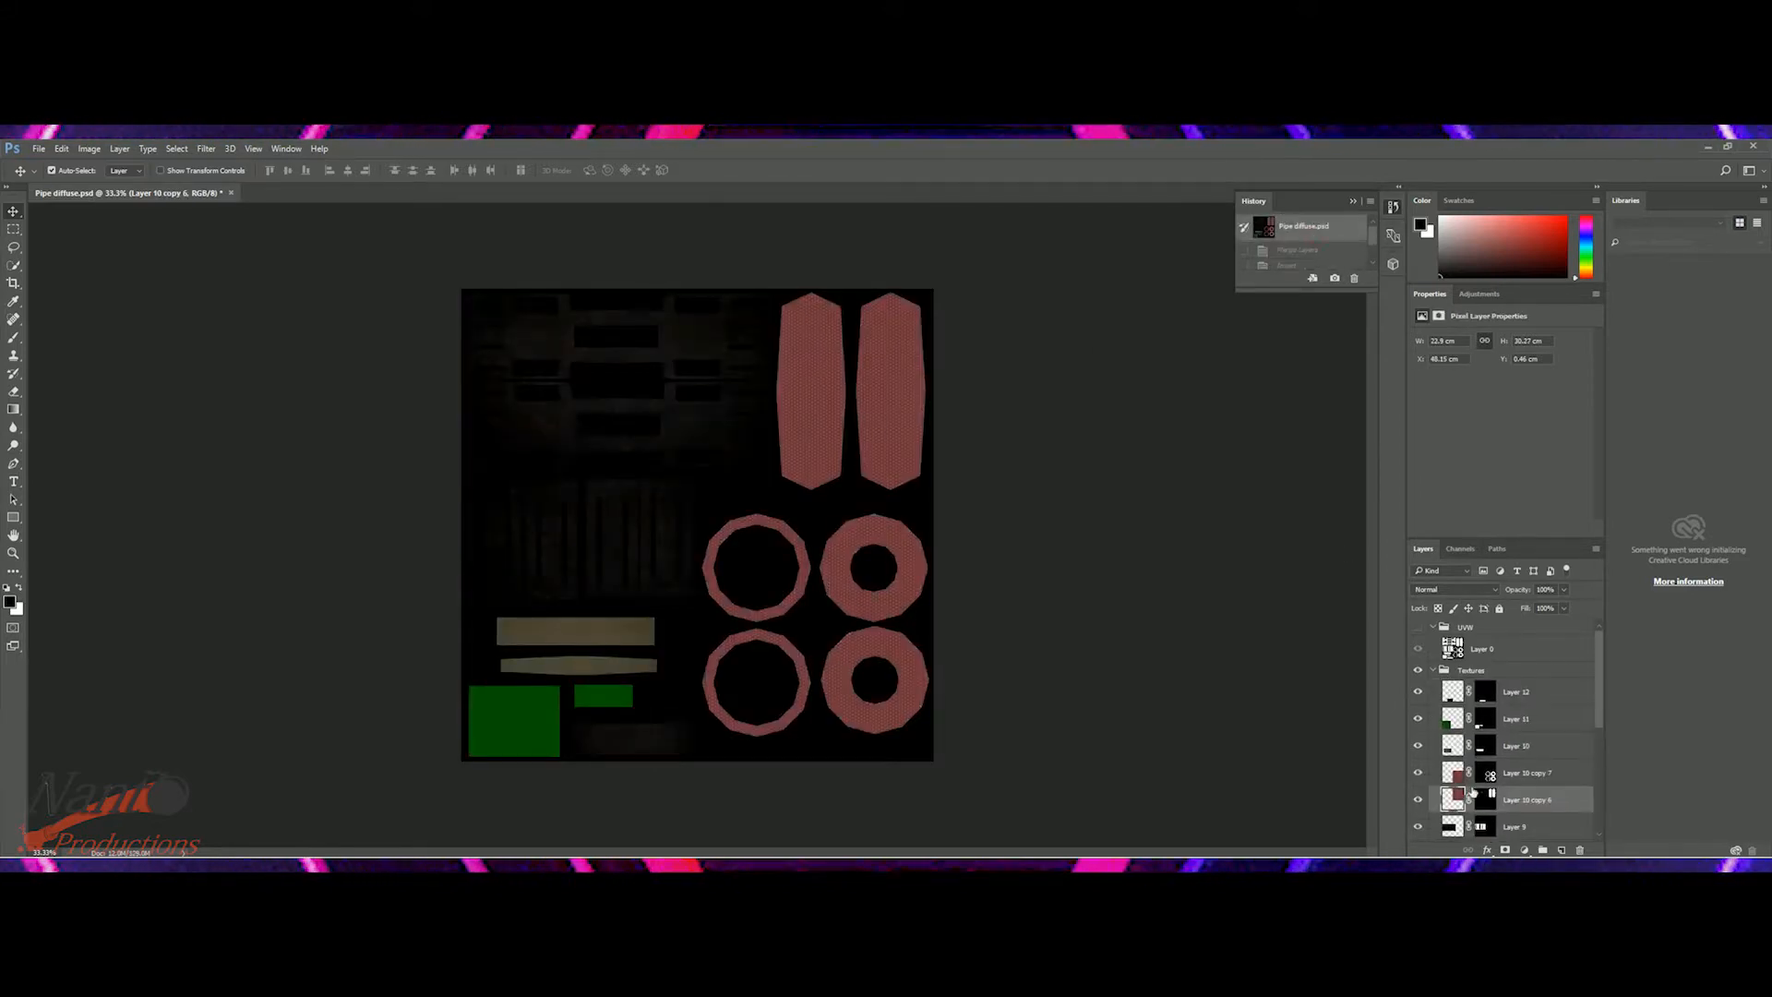
# - Move Layer 11 to the top of the Textures group and merge the two red hexagon layers, Layer 10 copy 7 and copy 6, below it
pyautogui.moveTo(1454, 733); pyautogui.dragTo(1458, 685)
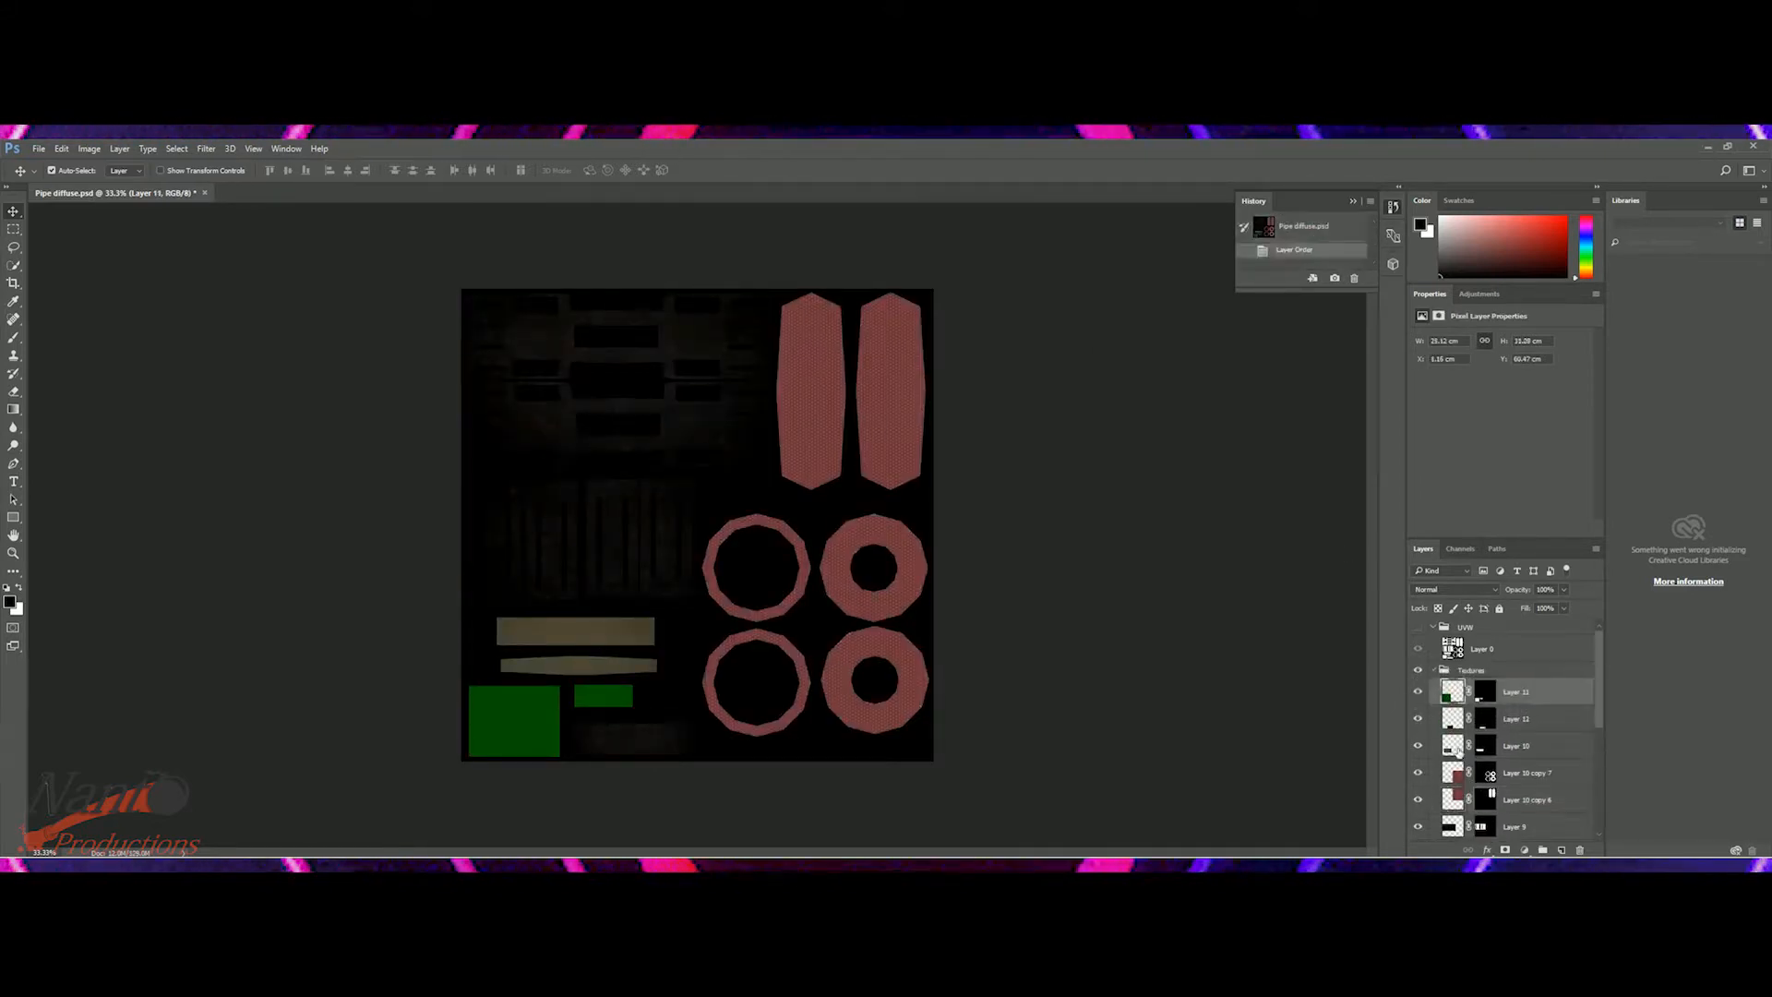
pyautogui.moveTo(1456, 780); pyautogui.dragTo(1456, 729)
pyautogui.click(1456, 725)
pyautogui.keyDown('shift'); pyautogui.click(1455, 745); pyautogui.keyUp('shift')
pyautogui.rightClick(1456, 745)
pyautogui.click(1474, 636)
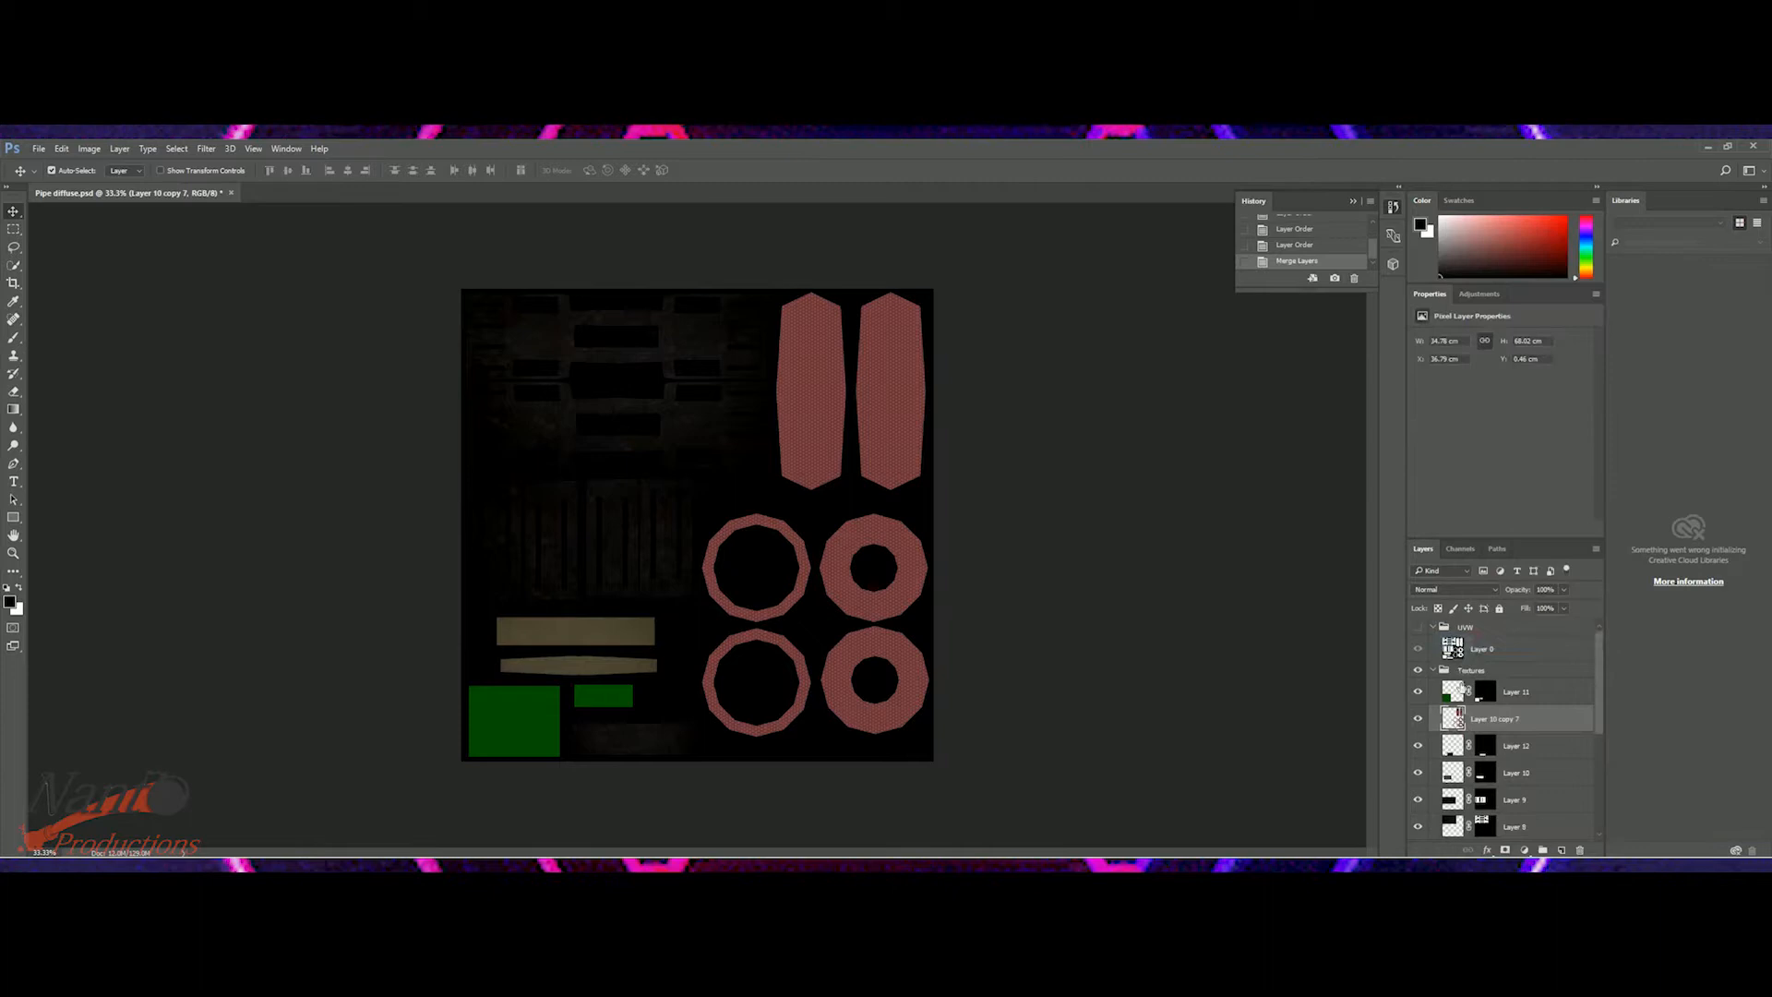
# - Merge the texture layers from Layer 12 down to Layer 8 into a single layer
pyautogui.click(1442, 746)
pyautogui.keyDown('shift'); pyautogui.click(1436, 826); pyautogui.keyUp('shift')
pyautogui.rightClick(1458, 826)
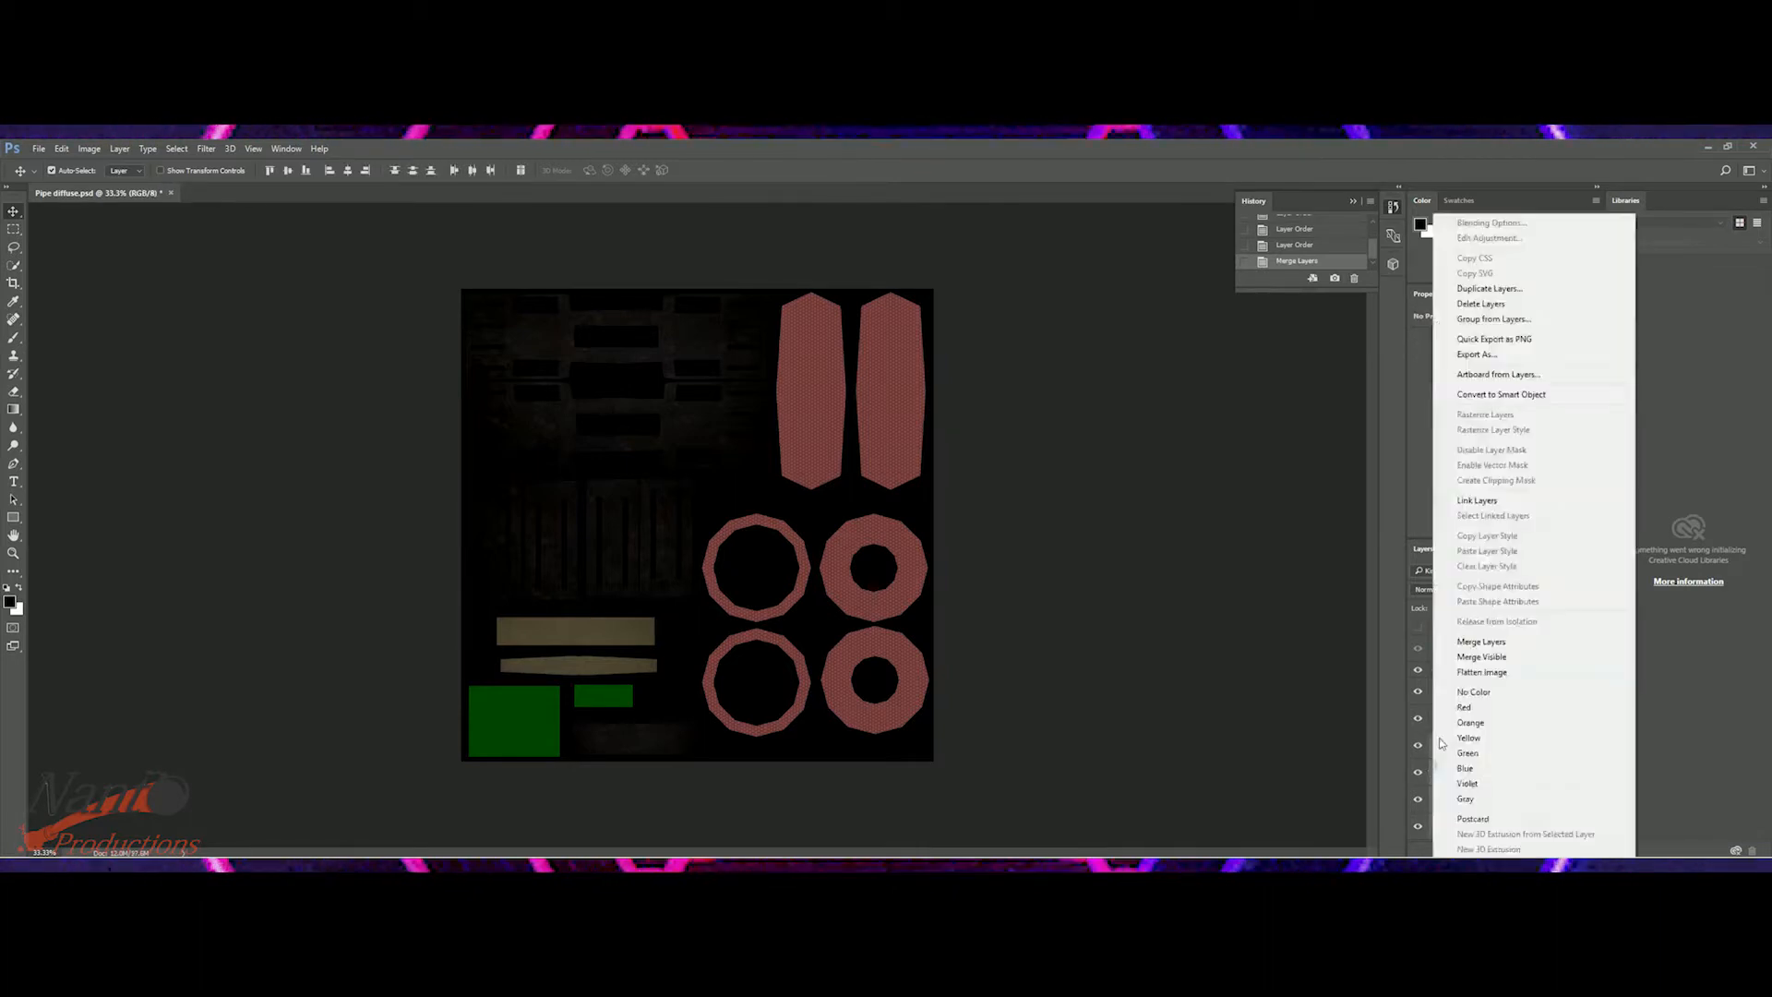
pyautogui.click(1475, 636)
# - Desaturate the three remaining texture layers, Layer 11, Layer 10 copy 7 and Layer 12, one by one
pyautogui.click(1455, 694)
pyautogui.hotkey('ctrl', 'shift', 'u')
pyautogui.click(1454, 718)
pyautogui.hotkey('ctrl', 'shift', 'u')
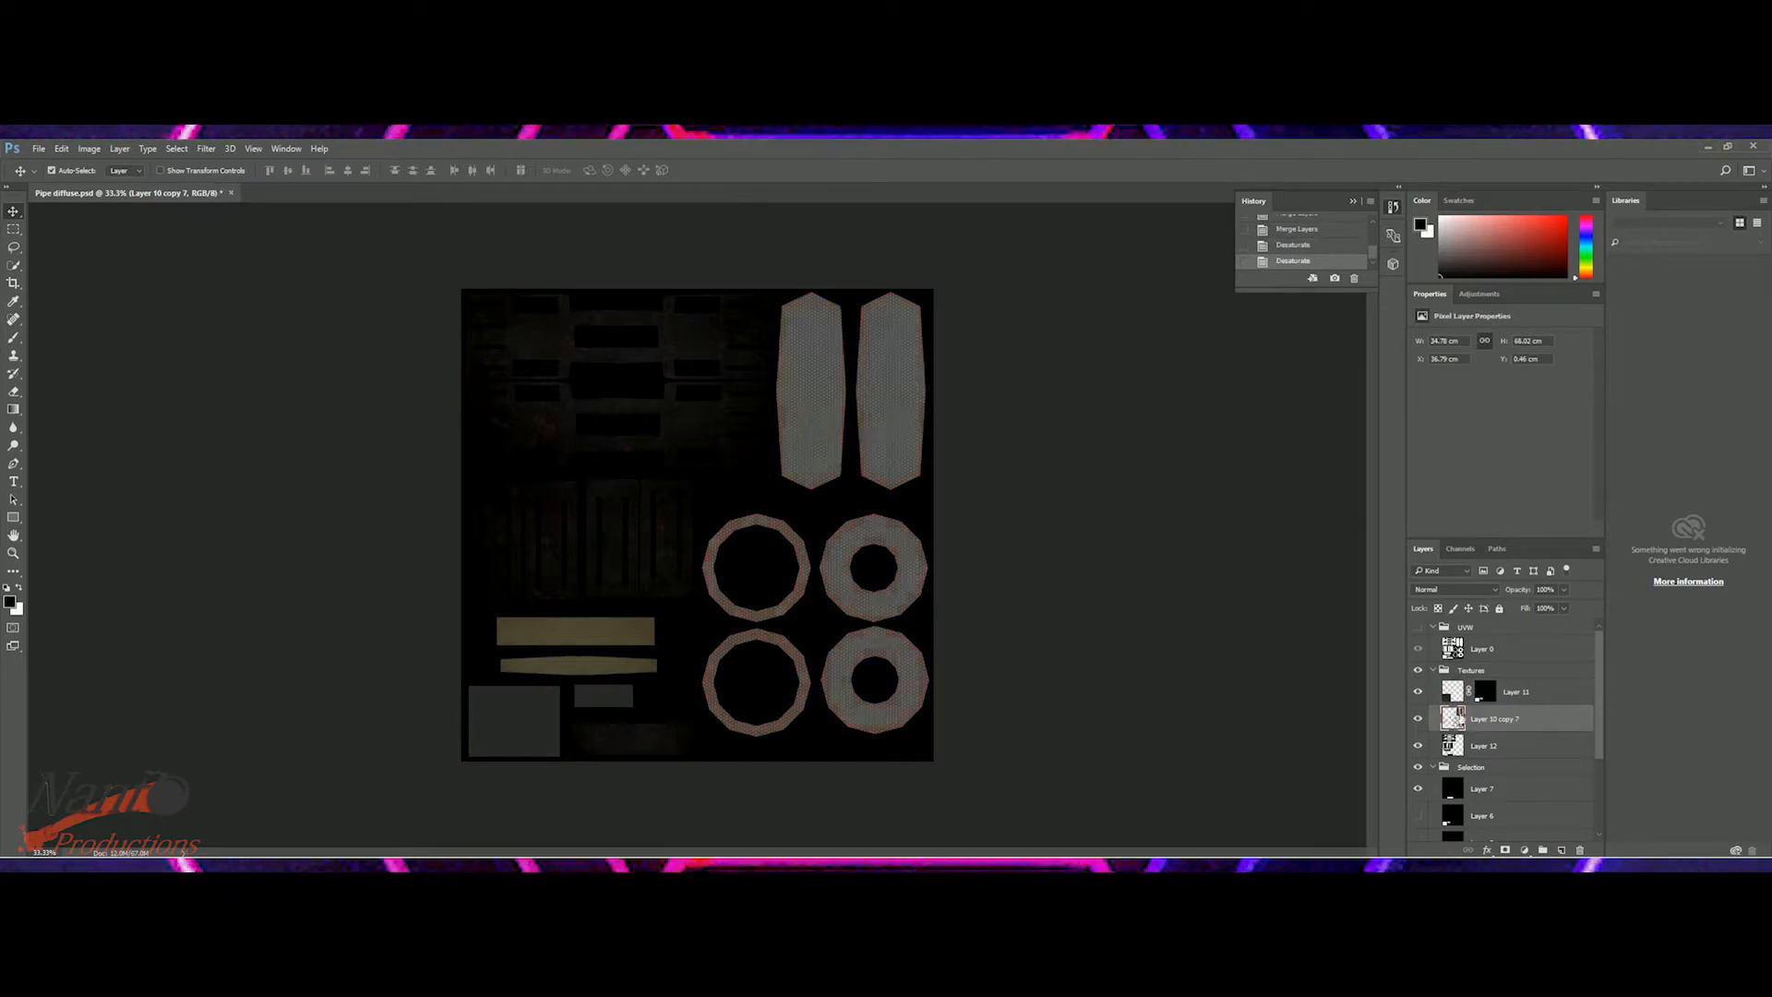
pyautogui.click(1456, 746)
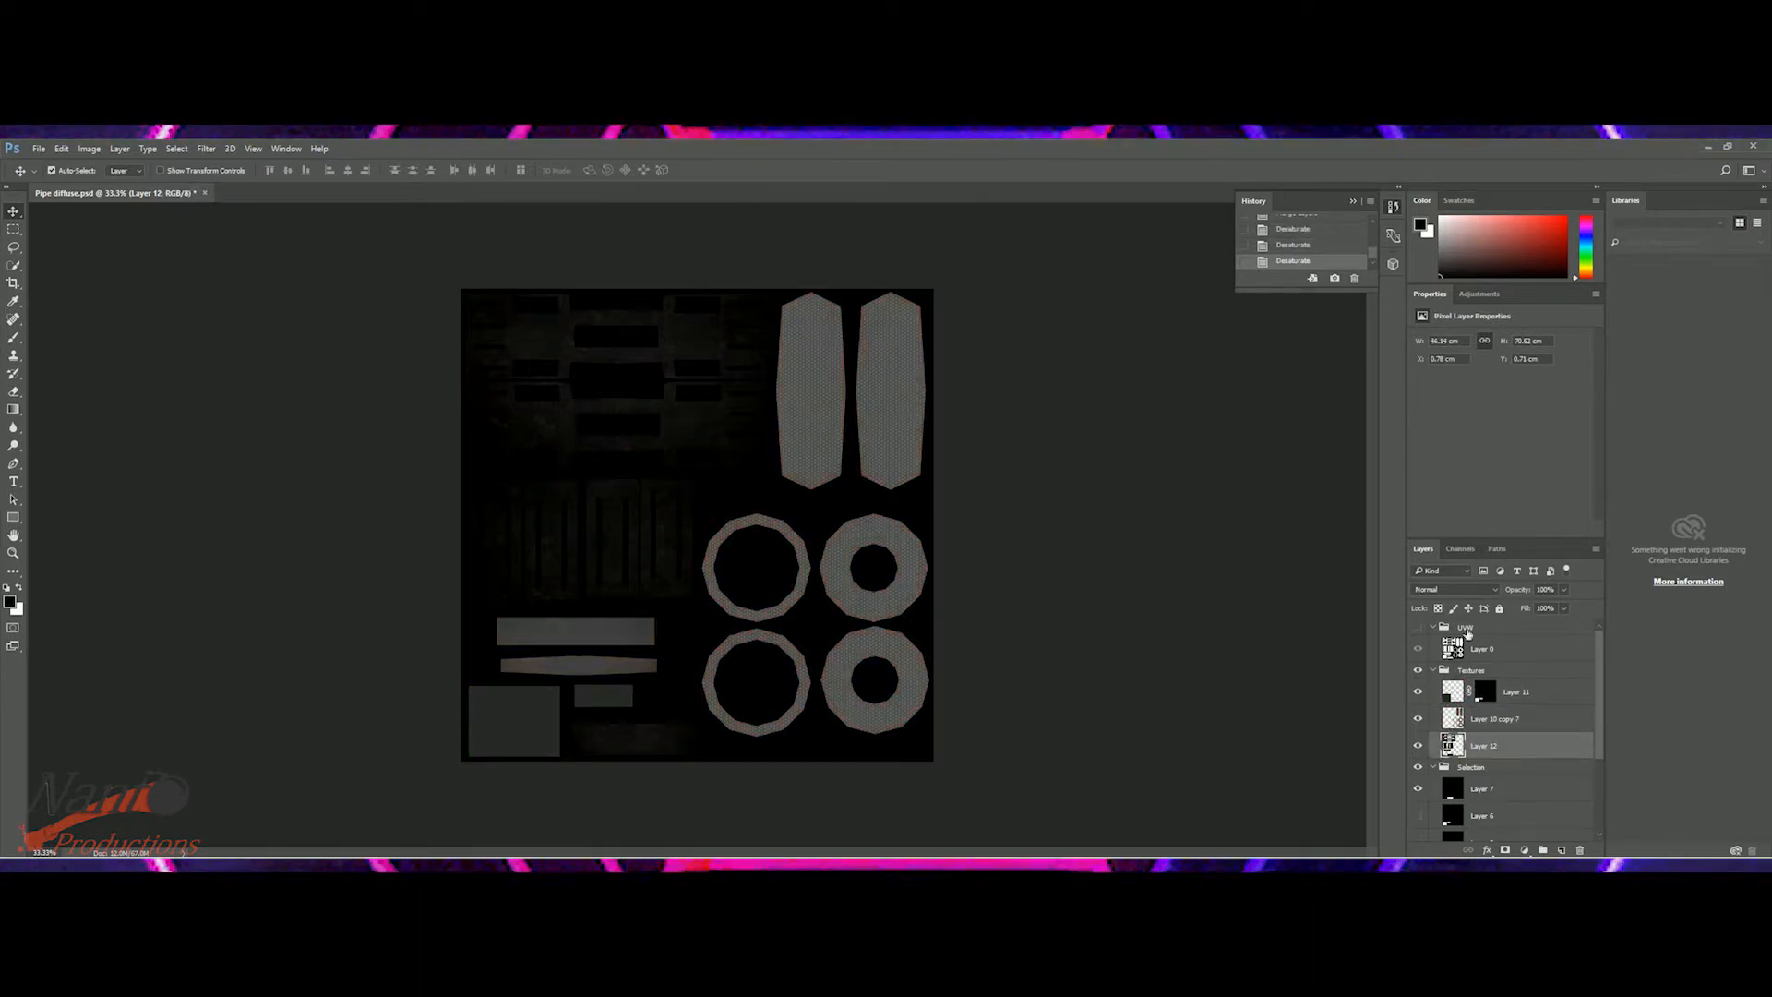
# - Apply a Levels adjustment to Layer 11 that darkens its plain rectangular panels to black
pyautogui.click(1455, 698)
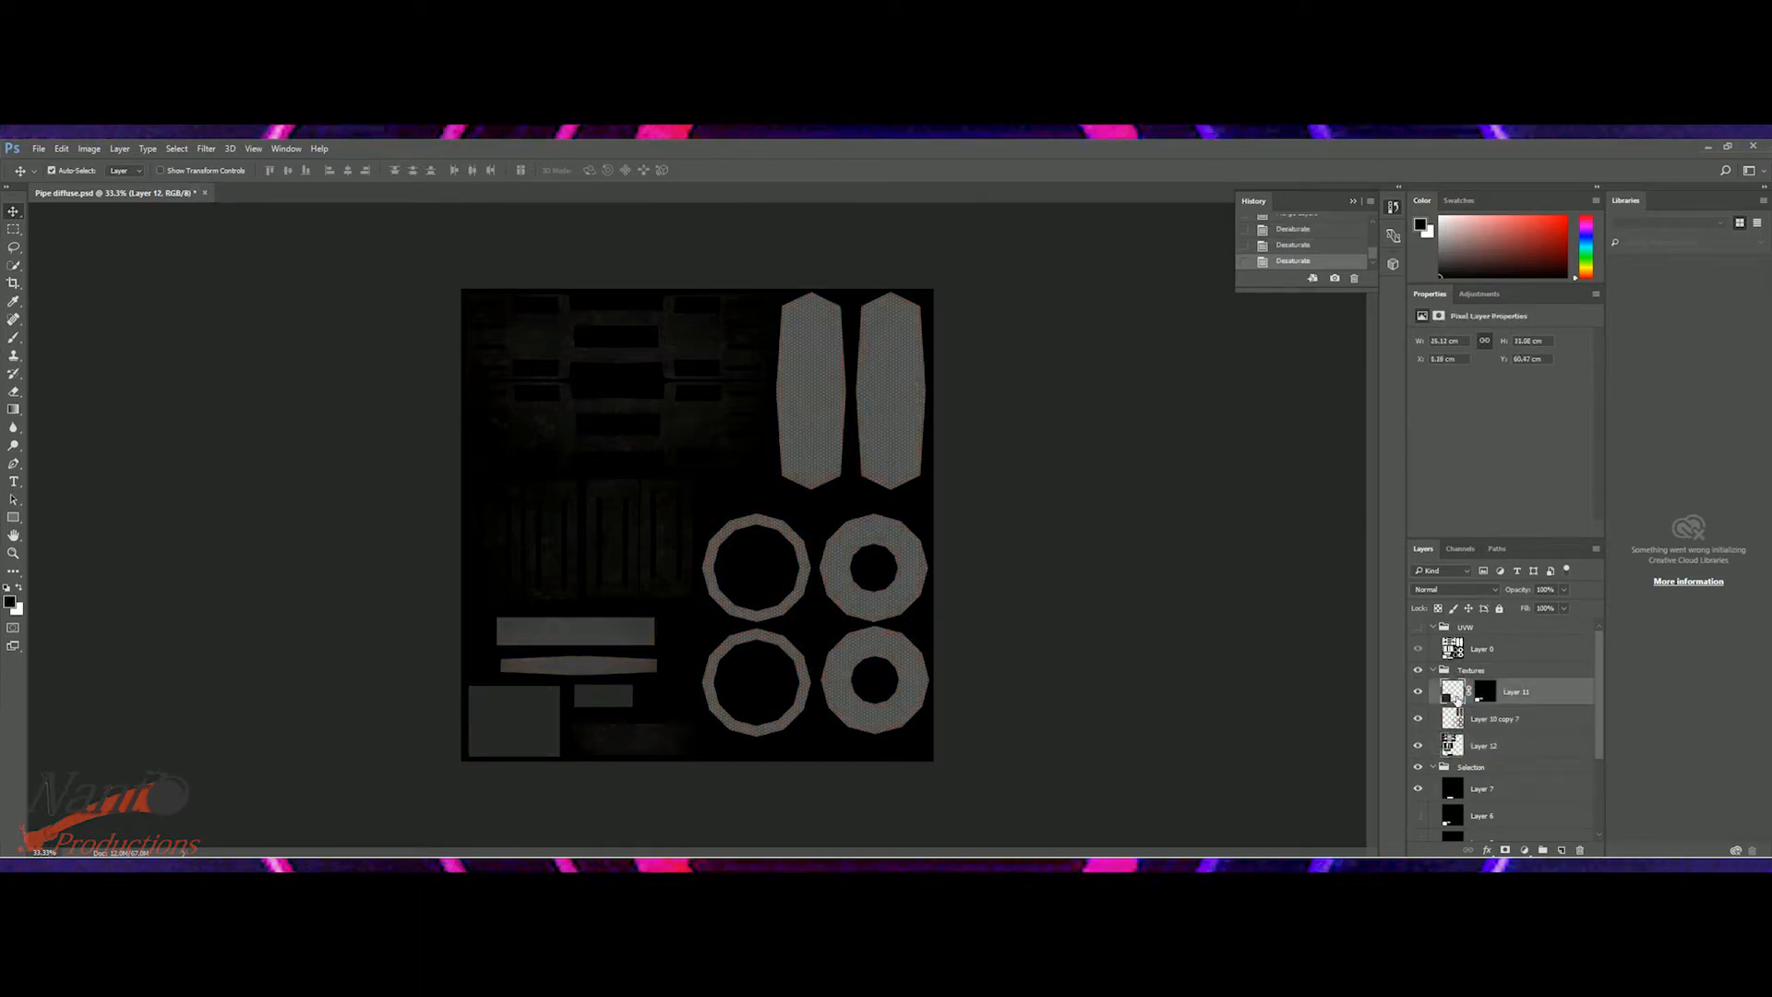
pyautogui.click(89, 149)
pyautogui.moveTo(142, 183)
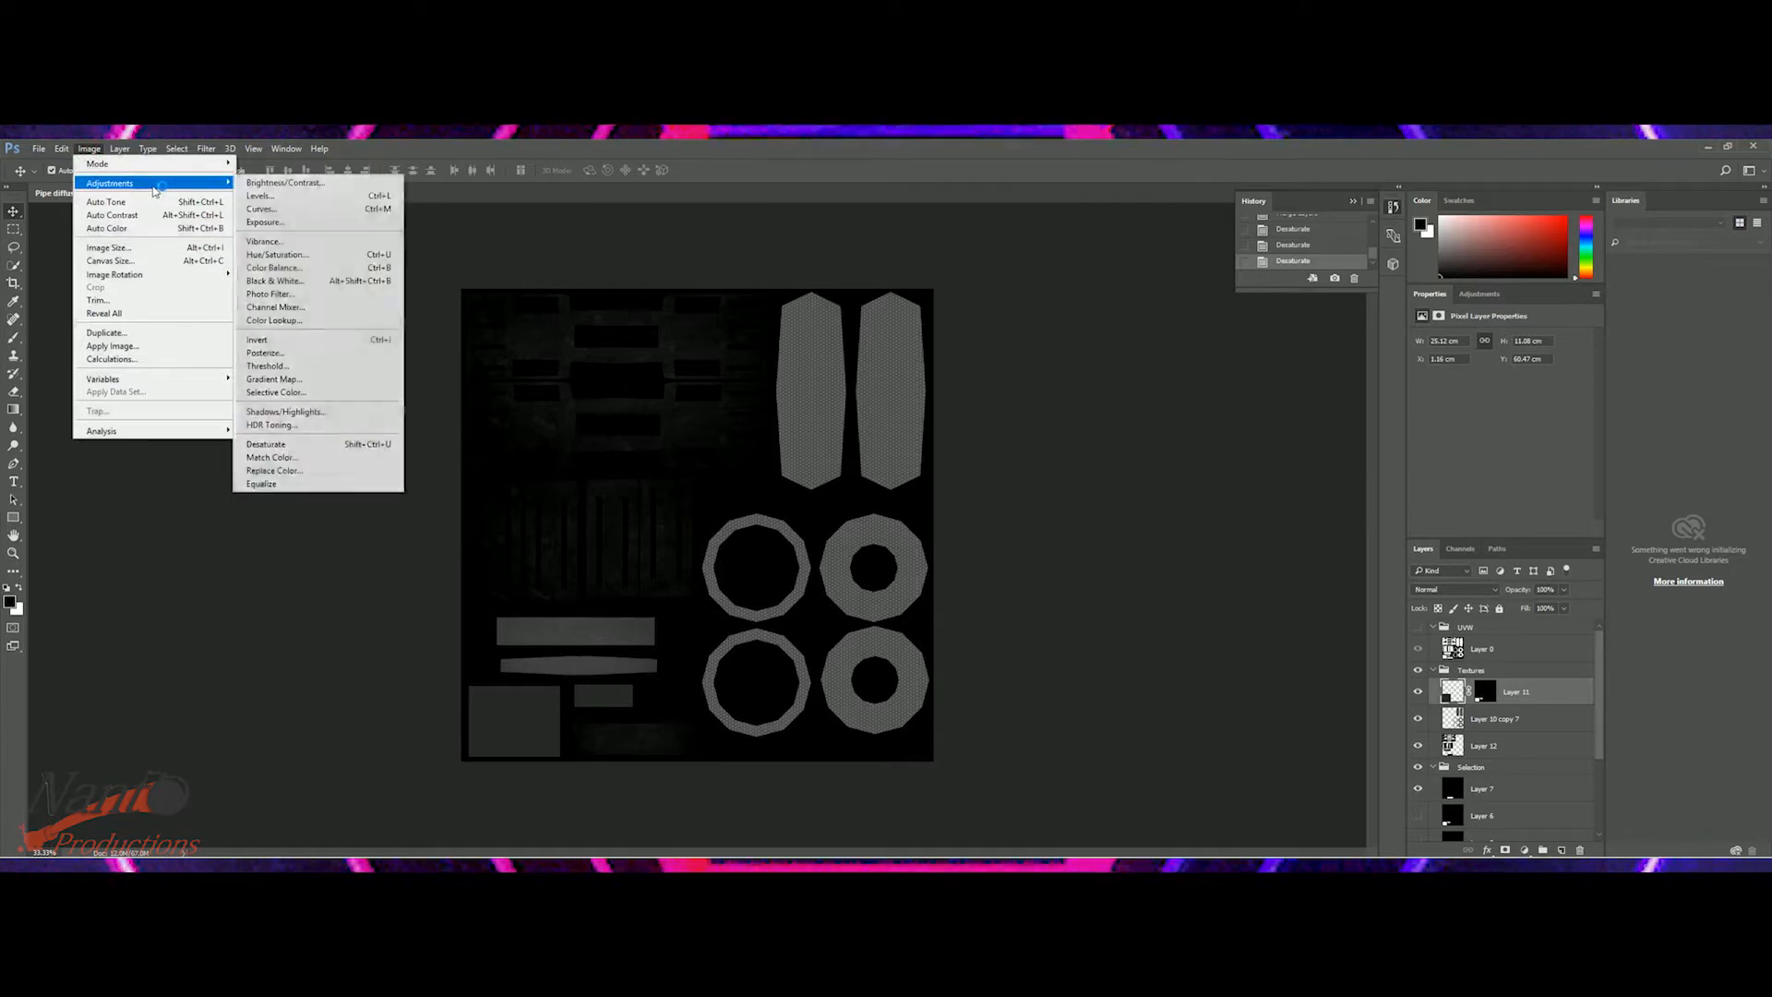
pyautogui.click(296, 198)
pyautogui.moveTo(784, 455); pyautogui.dragTo(794, 462)
pyautogui.click(989, 326)
pyautogui.press('v')
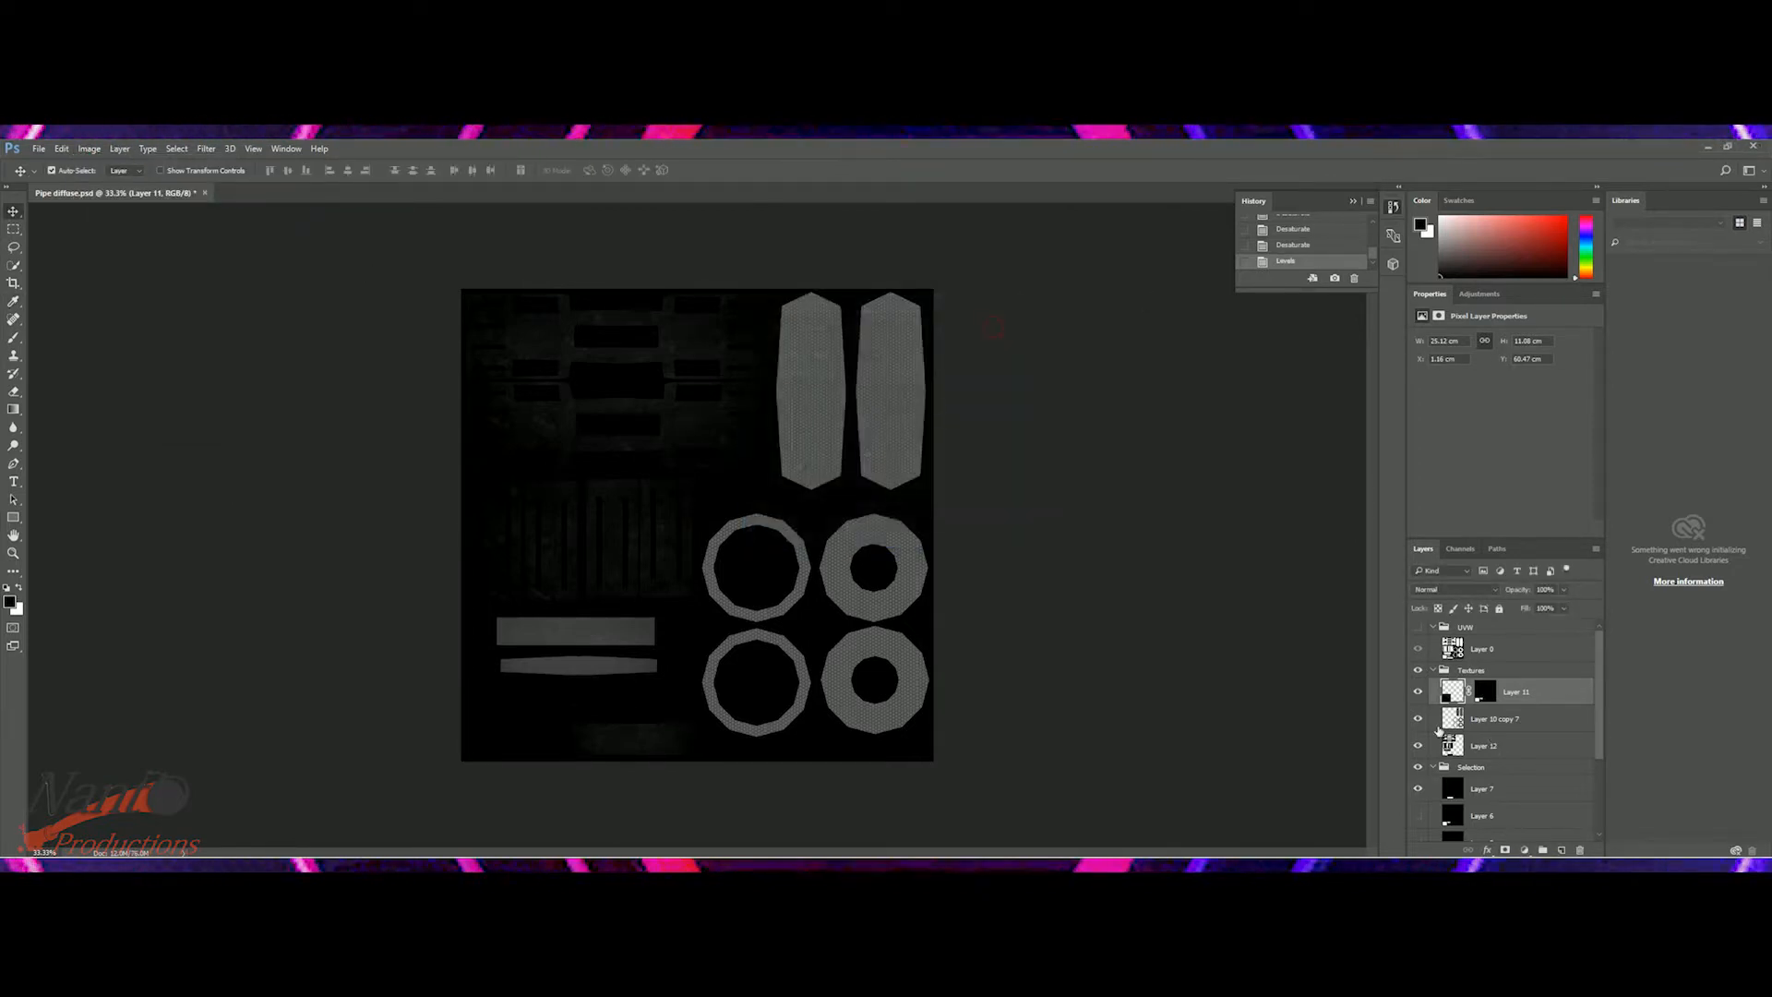
# - Apply Levels to Layer 10 copy 7, lifting the midtones and lowering the white input level to brighten the hexagon pattern
pyautogui.click(1436, 728)
pyautogui.click(93, 150)
pyautogui.moveTo(120, 183)
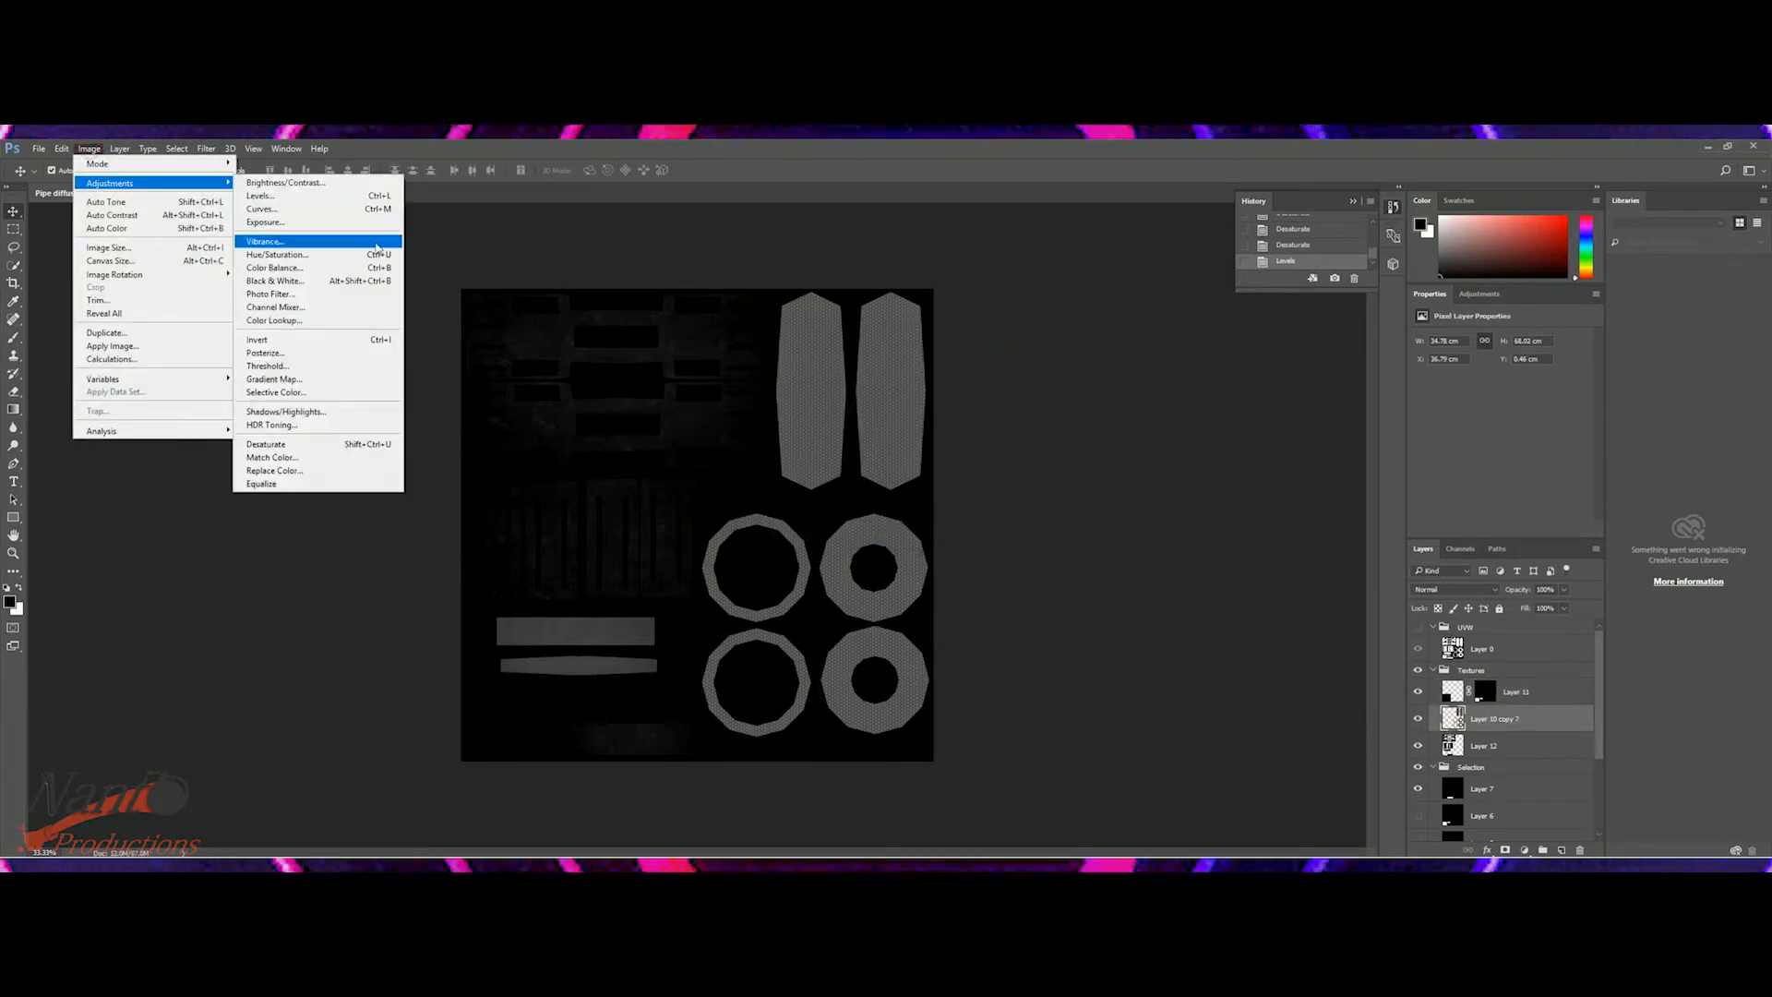
pyautogui.click(358, 198)
pyautogui.moveTo(849, 456); pyautogui.dragTo(798, 458)
pyautogui.moveTo(937, 456); pyautogui.dragTo(816, 459)
pyautogui.click(815, 459)
pyautogui.click(990, 325)
pyautogui.press('v')
# - Apply Levels to Layer 12 with the white input level at 63 and raised midtones to brighten the grunge detail
pyautogui.click(1533, 749)
pyautogui.click(87, 150)
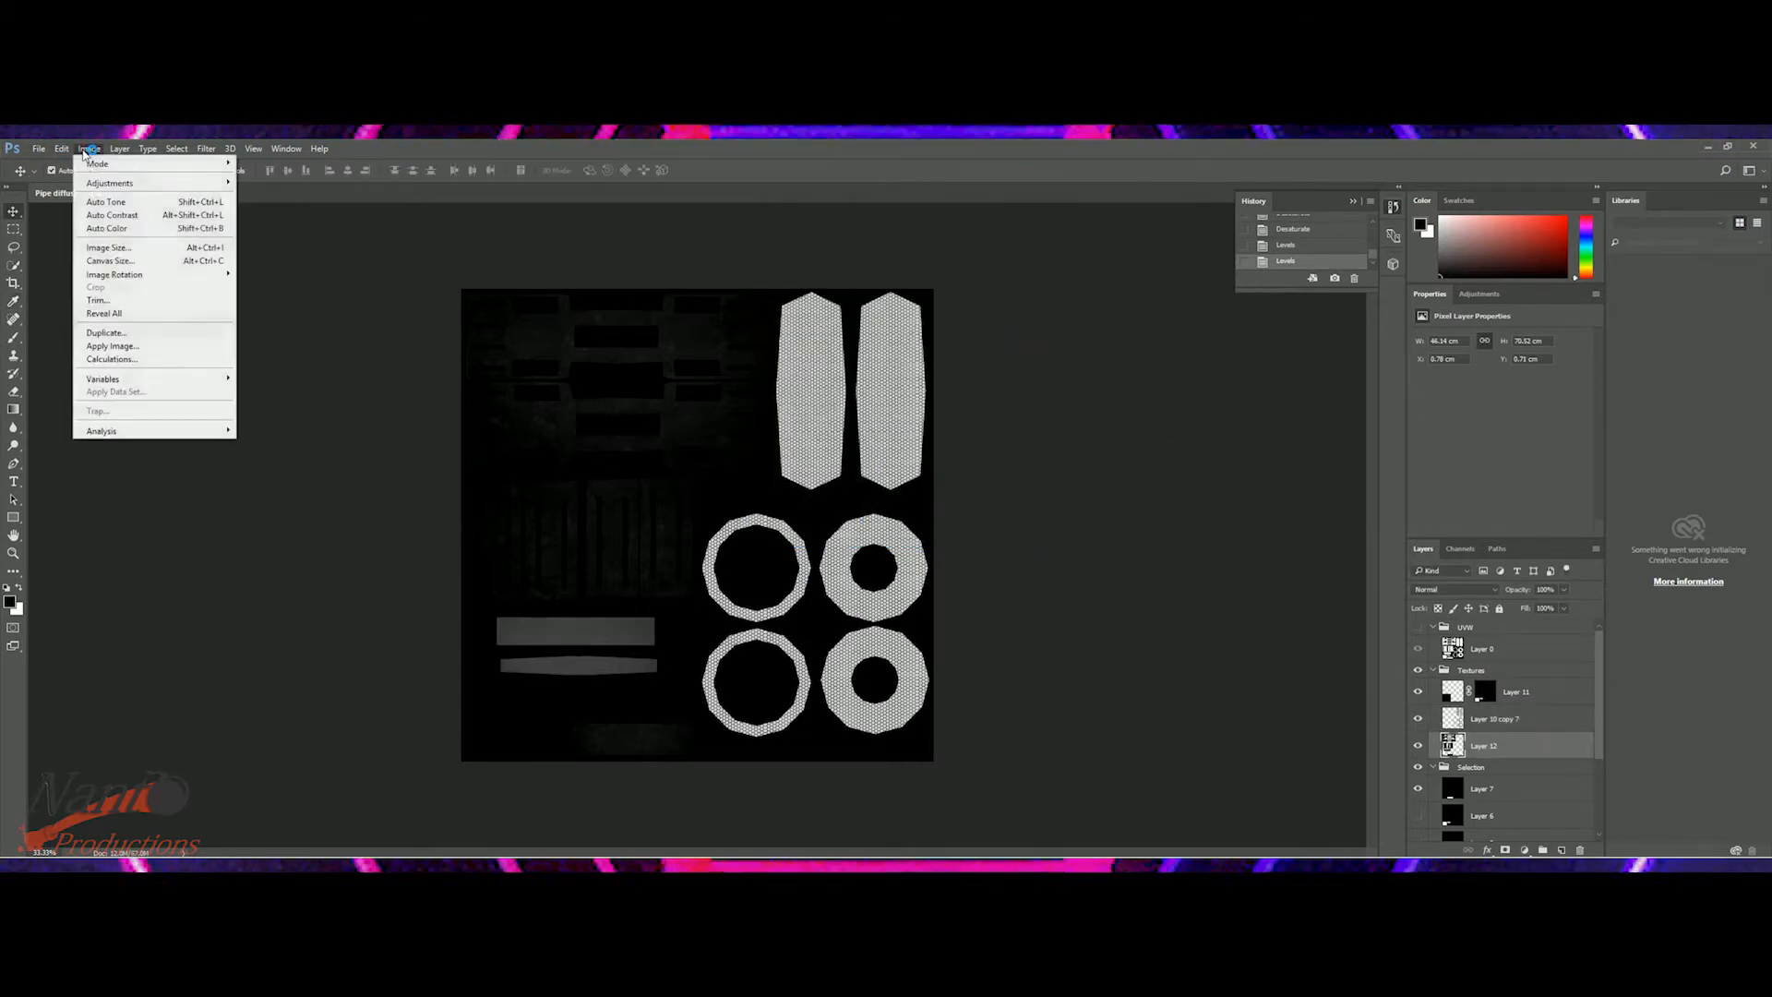
pyautogui.click(273, 197)
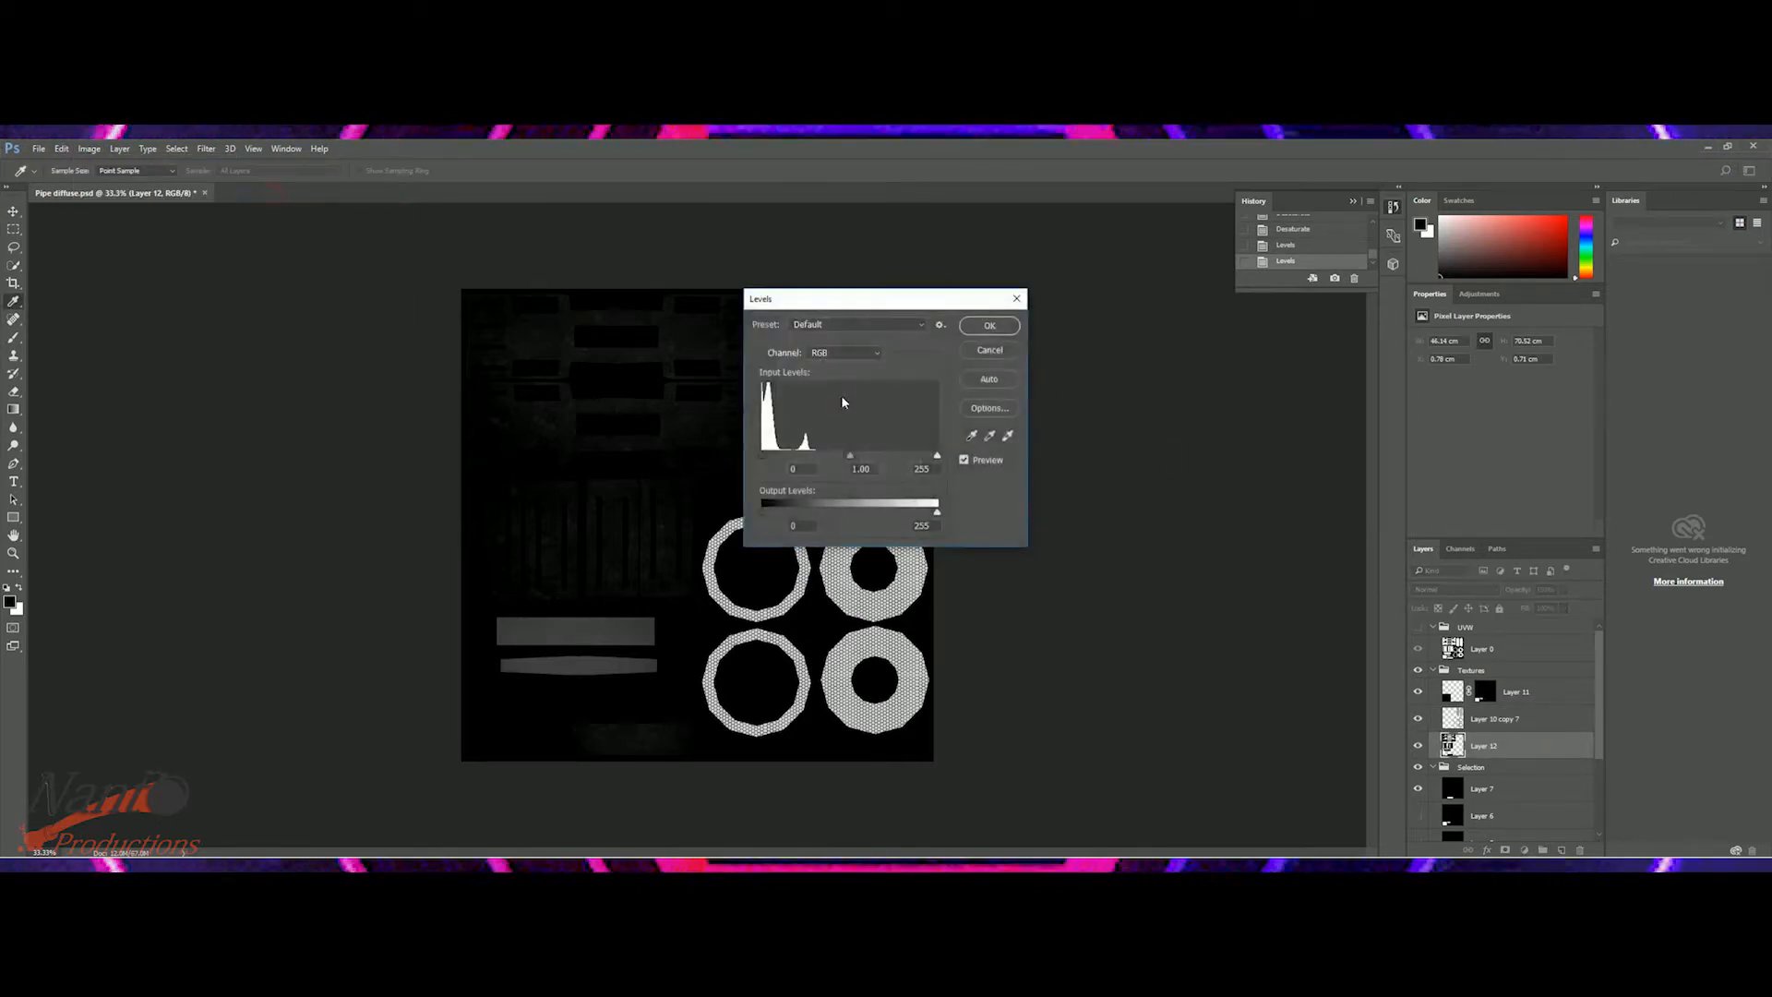
pyautogui.moveTo(851, 458); pyautogui.dragTo(762, 459)
pyautogui.moveTo(936, 458); pyautogui.dragTo(768, 459)
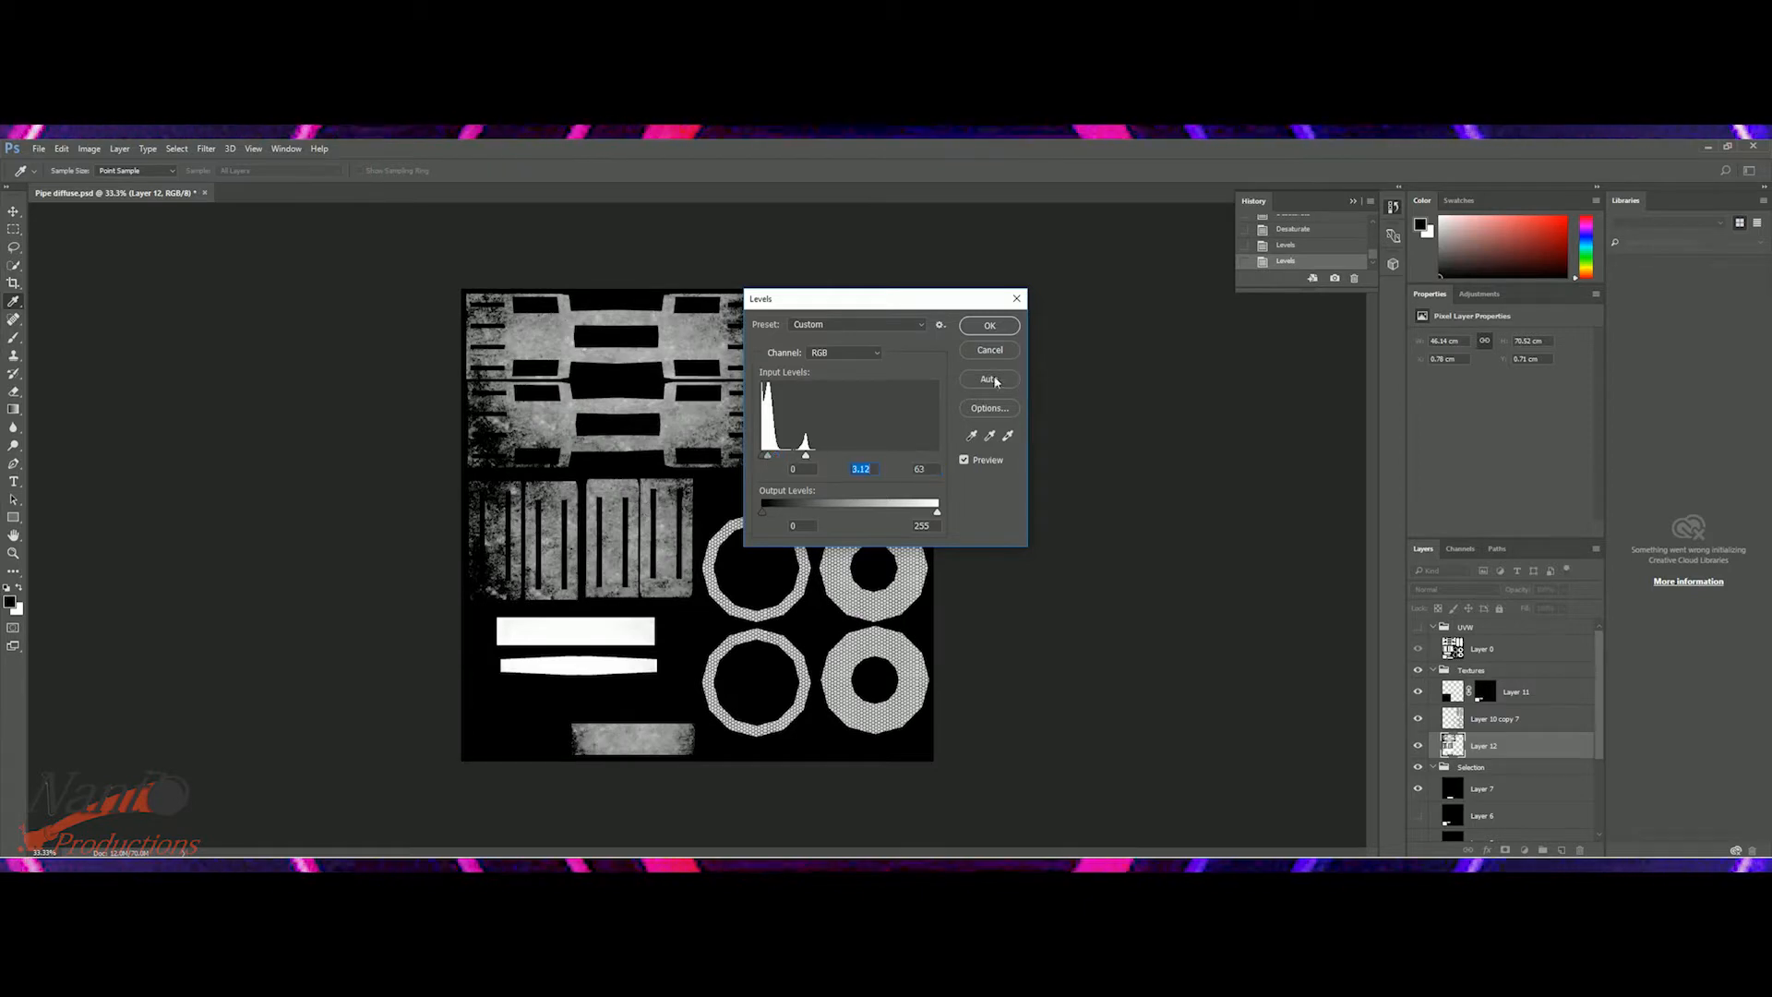
pyautogui.moveTo(768, 460); pyautogui.dragTo(765, 460)
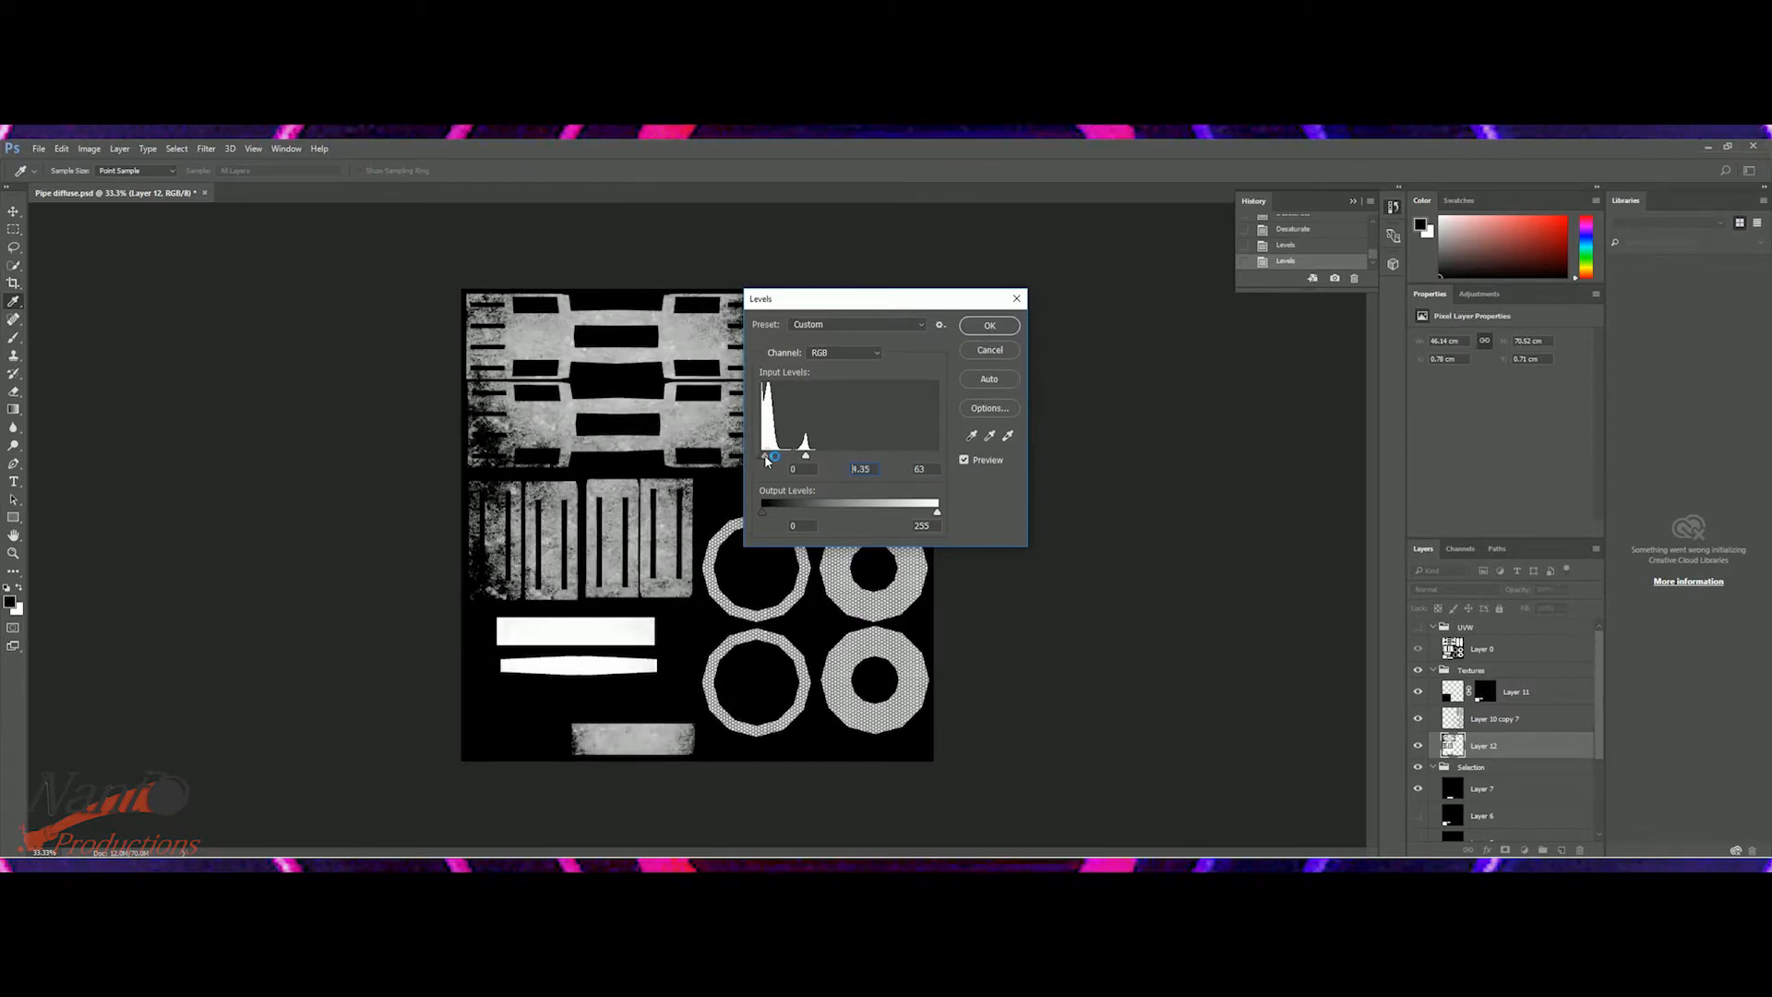
pyautogui.click(989, 326)
pyautogui.press('v')
# - Save the adjusted greyscale texture in BMP format, overwriting the existing Pipe metal file
pyautogui.click(39, 148)
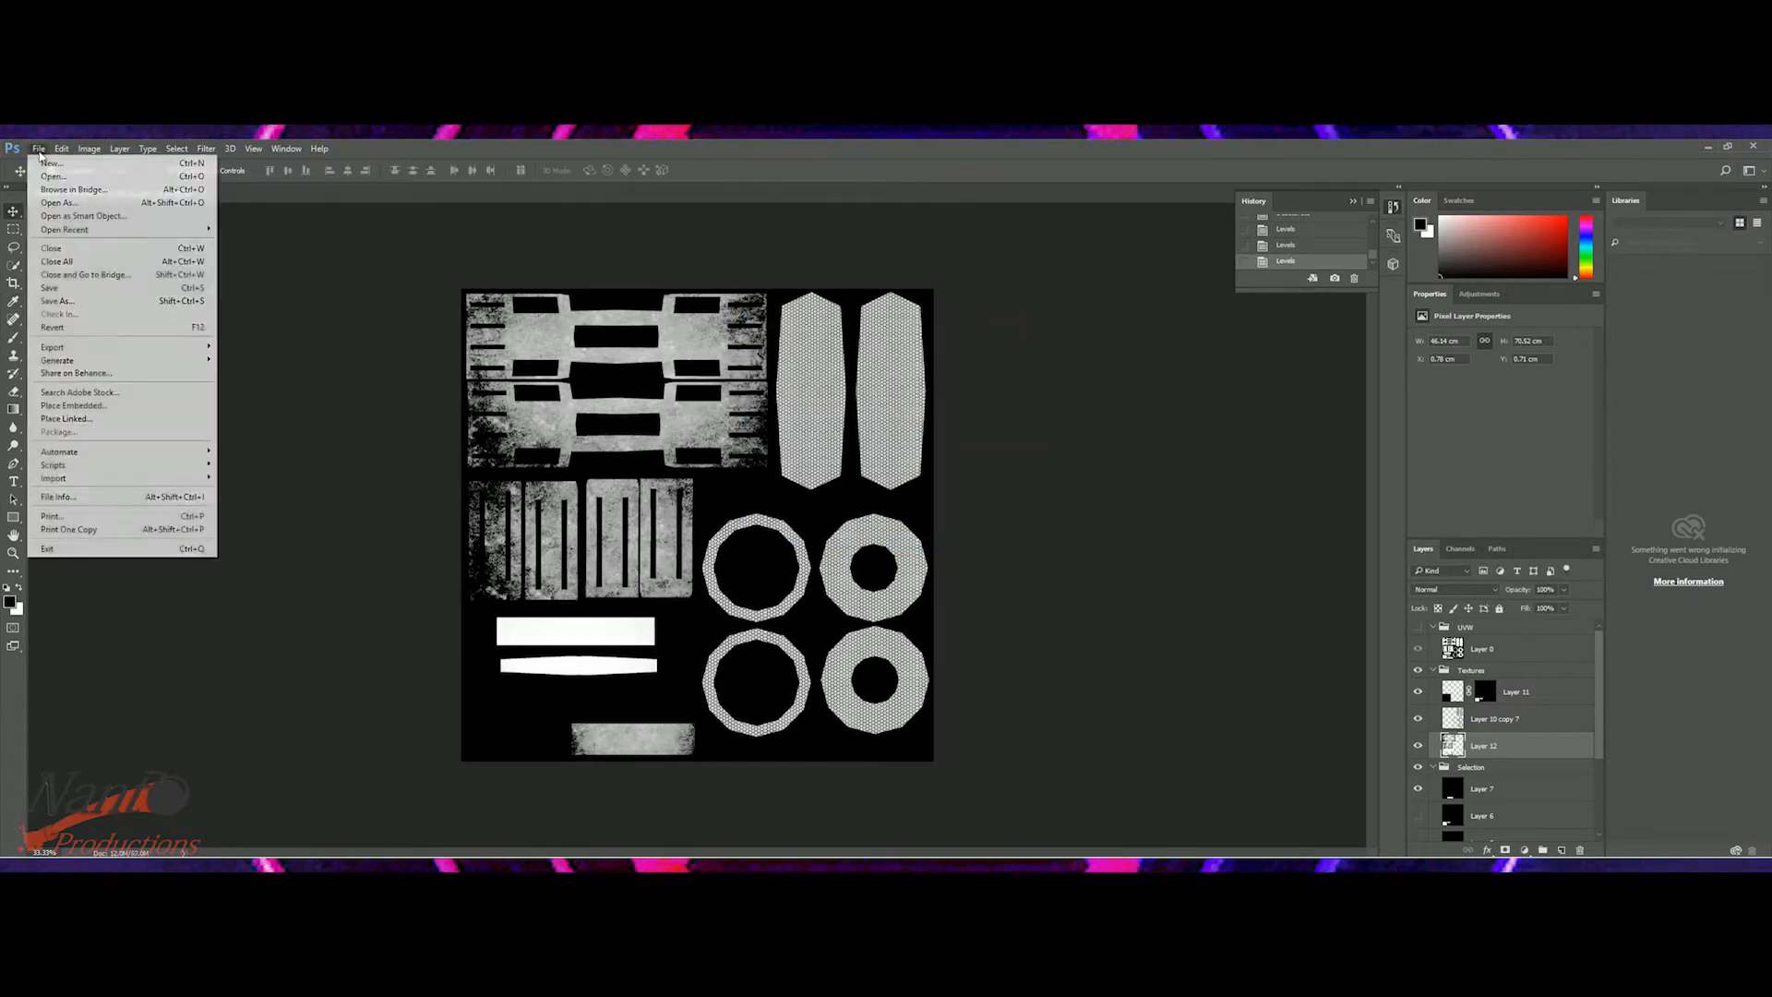
pyautogui.click(92, 303)
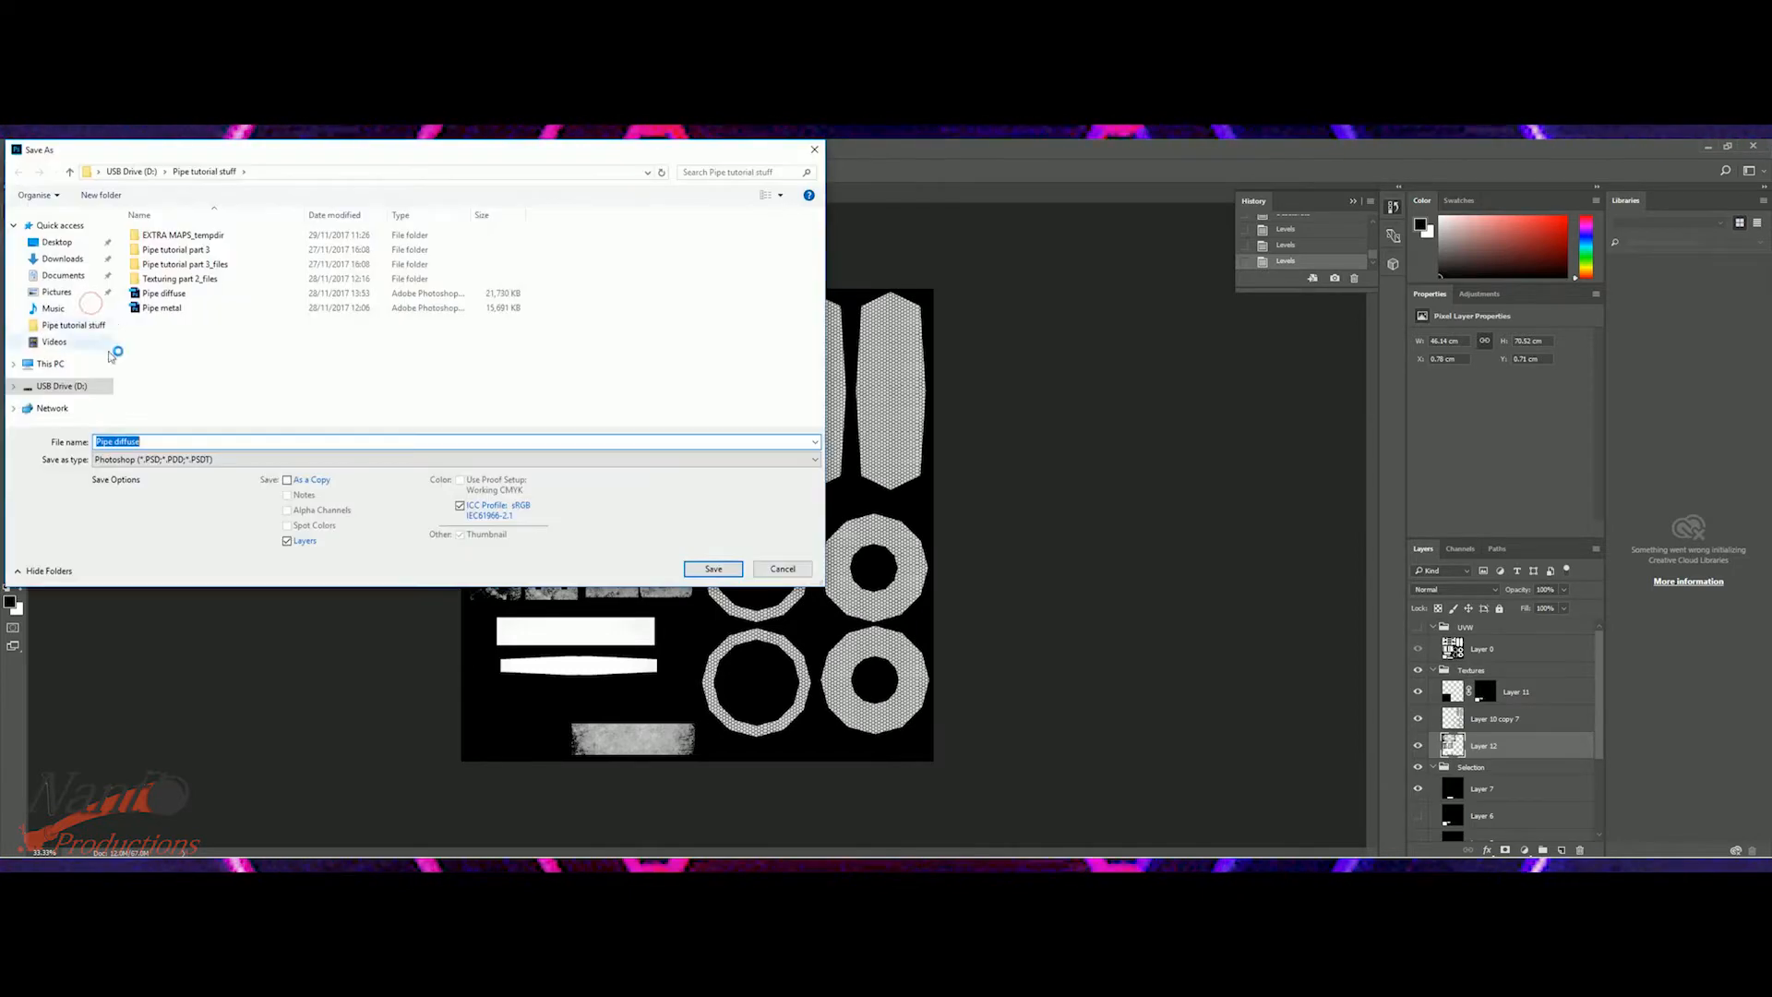
pyautogui.click(184, 459)
pyautogui.click(185, 498)
pyautogui.click(166, 322)
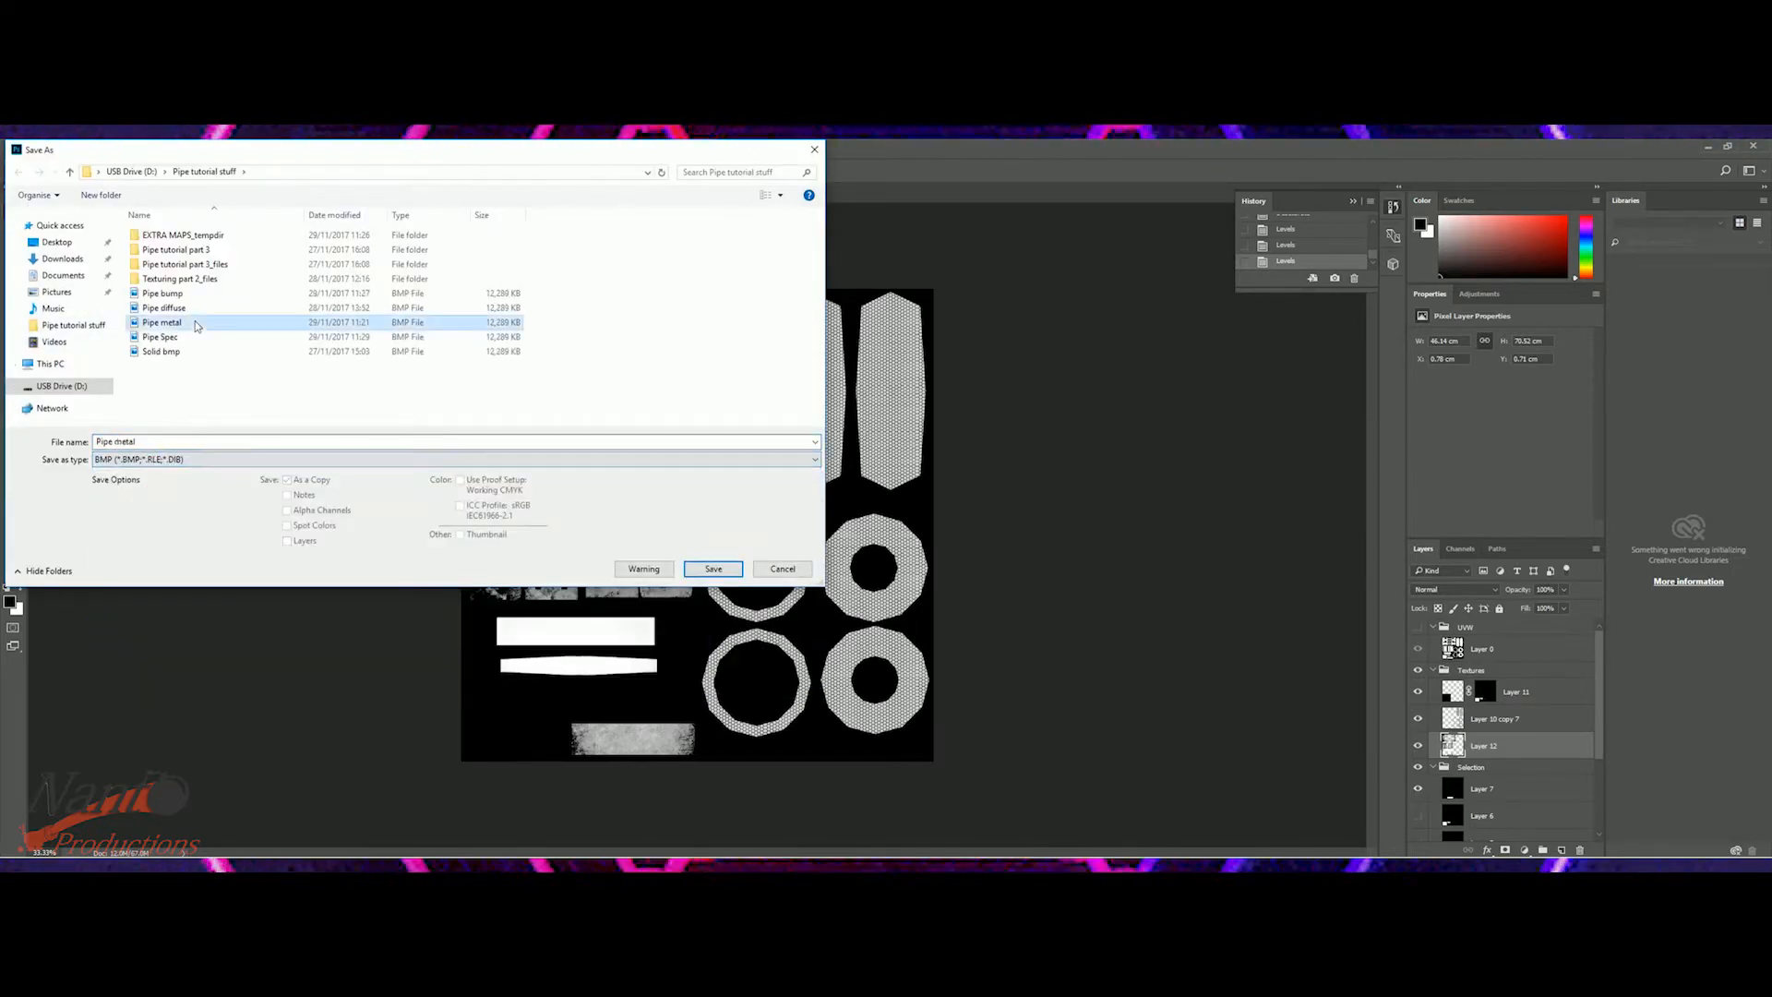
pyautogui.click(712, 571)
pyautogui.click(917, 506)
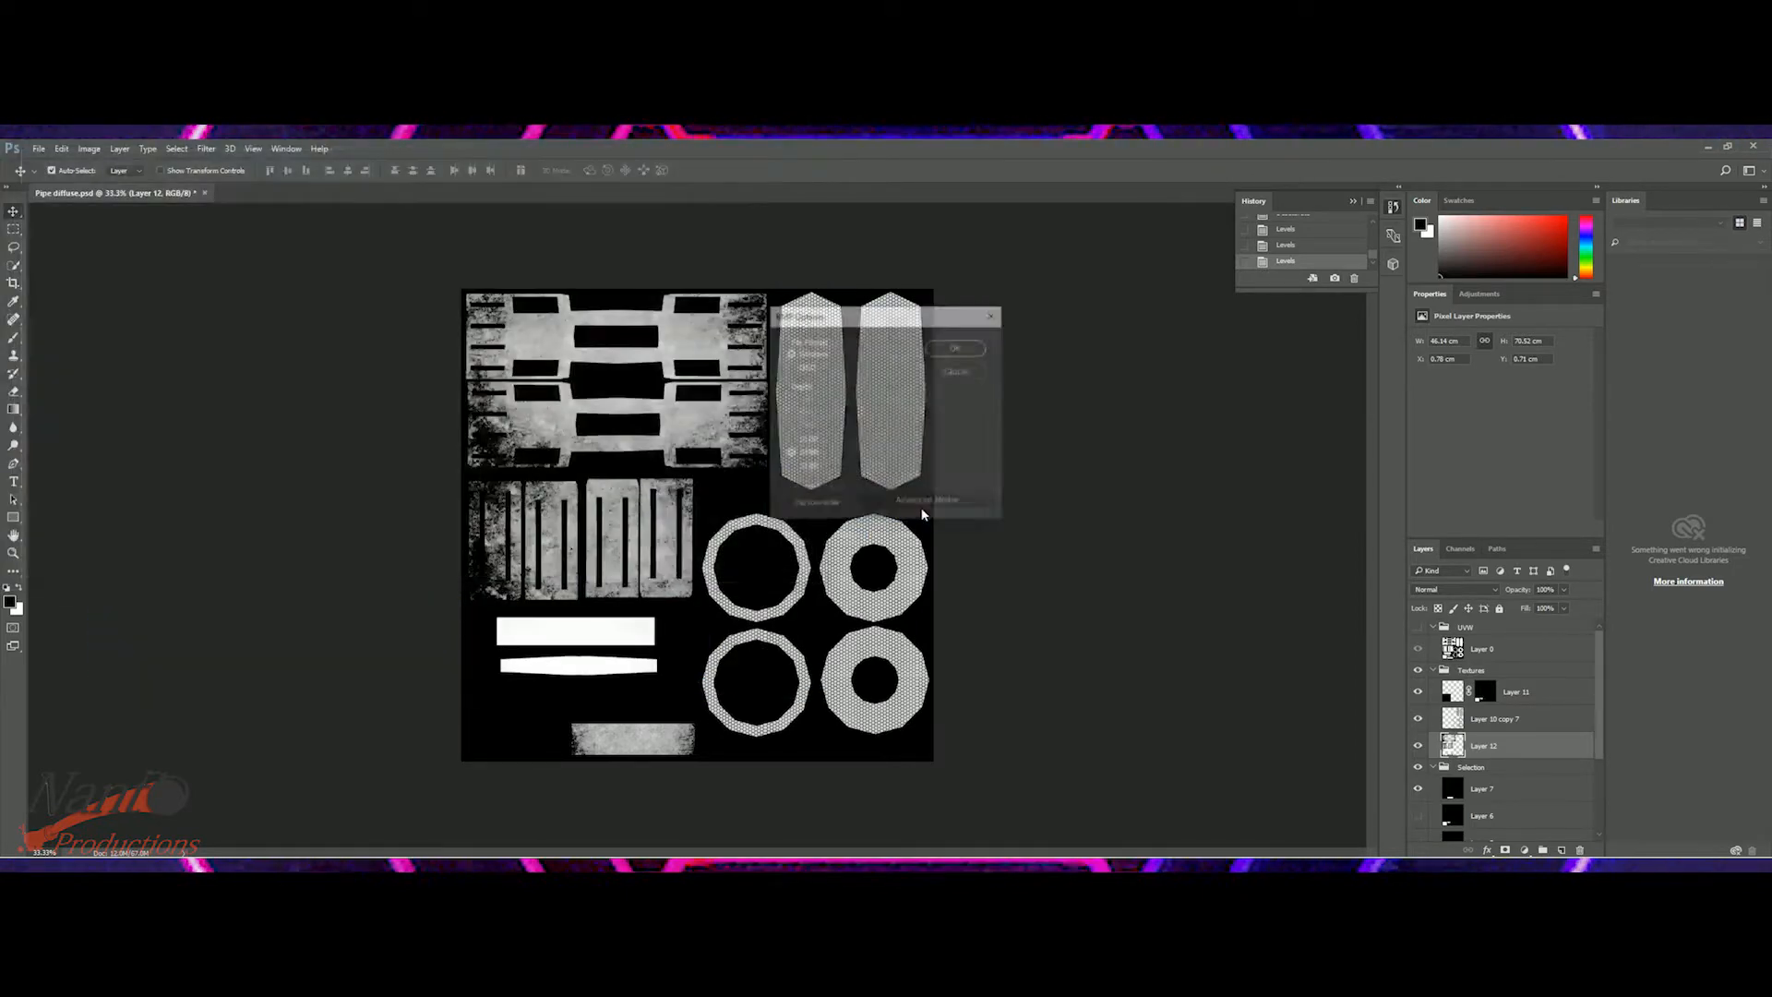